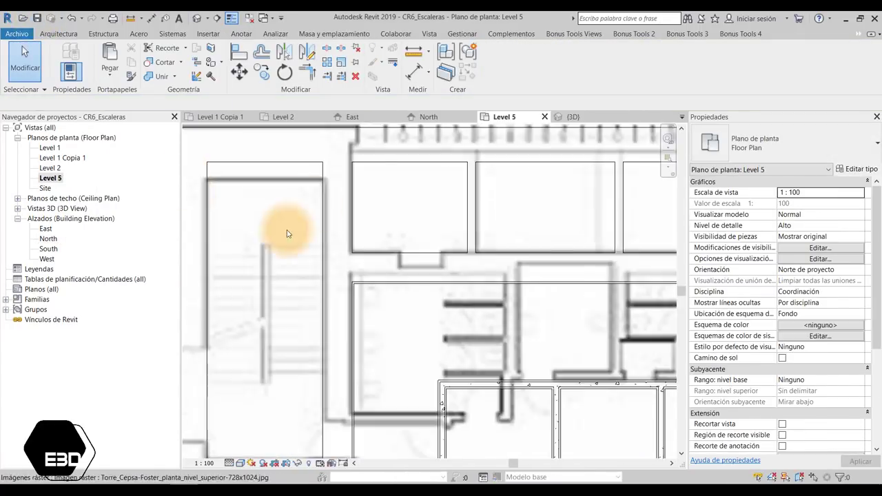
# Sketch the Level 5 floor outline edges along the façade corners.
pyautogui.click(327, 48)
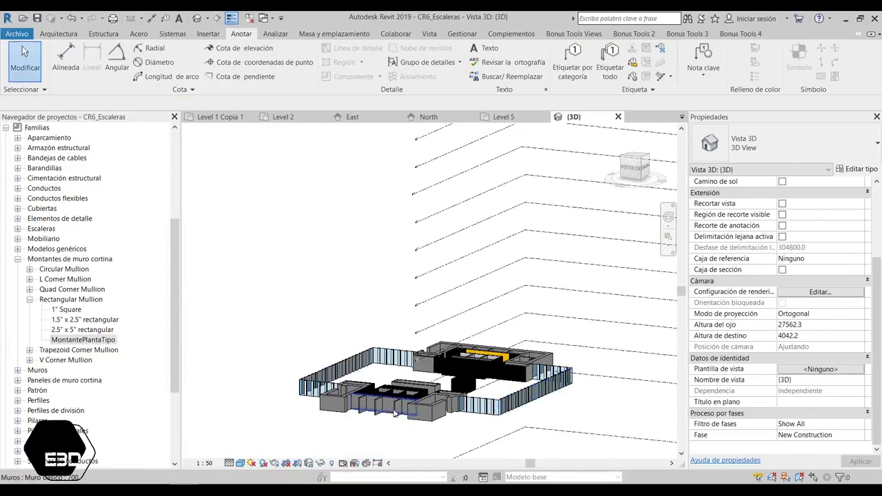
pyautogui.scroll(5, 394, 412)
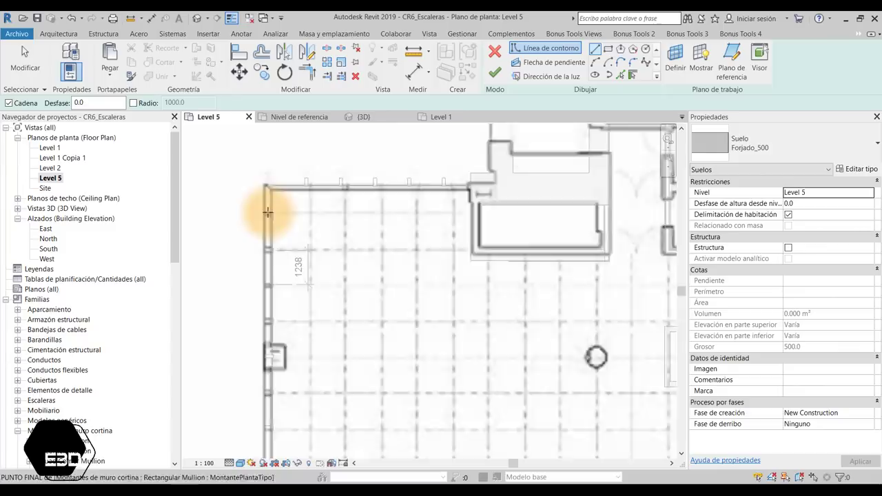
pyautogui.click(267, 213)
pyautogui.scroll(2, 411, 267)
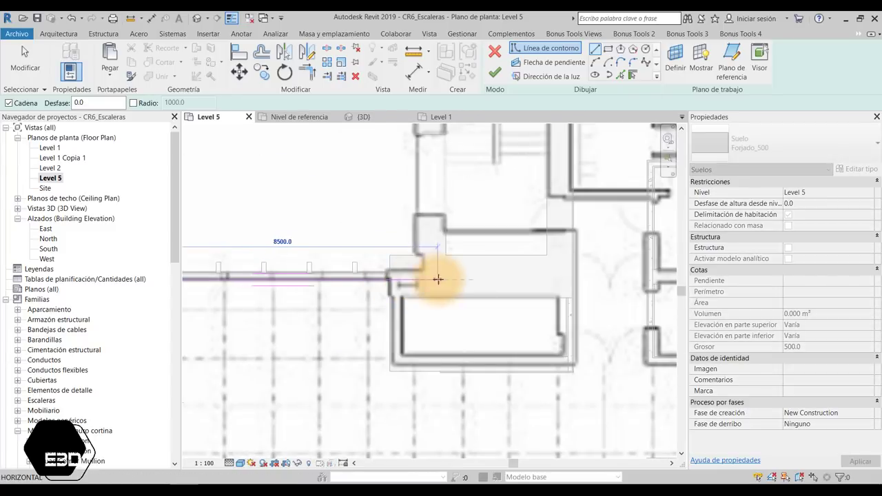
pyautogui.click(437, 279)
pyautogui.scroll(-2, 410, 193)
pyautogui.scroll(-2, 531, 197)
pyautogui.scroll(2, 370, 331)
pyautogui.scroll(2, 525, 361)
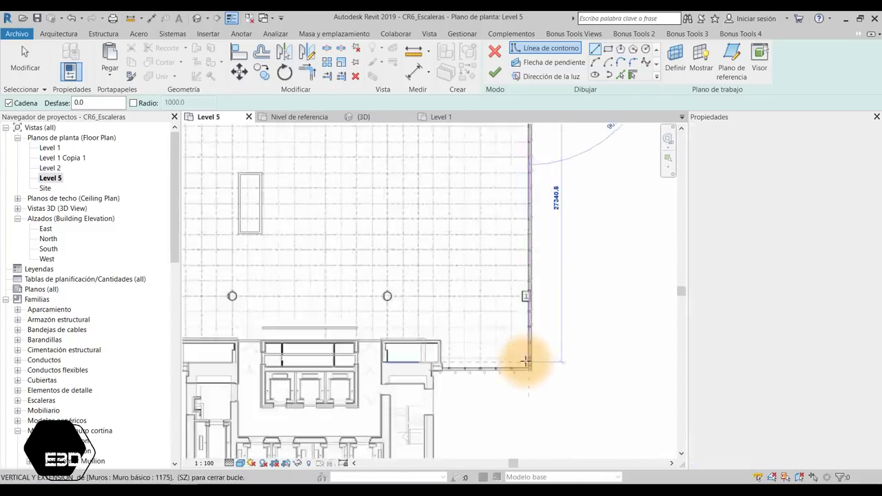
pyautogui.click(525, 360)
pyautogui.scroll(-2, 472, 404)
pyautogui.scroll(2, 331, 307)
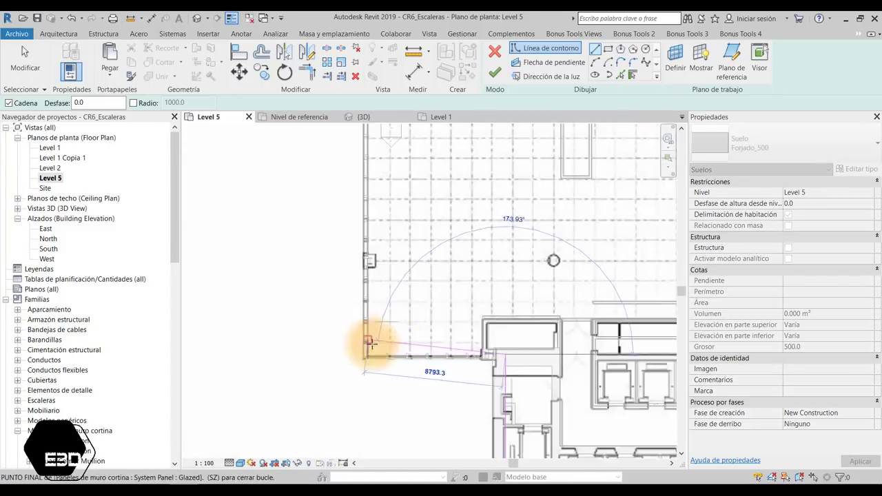
pyautogui.click(370, 343)
# Finish the Level 5 floor outline sketch.
pyautogui.press('a')
pyautogui.press('l')
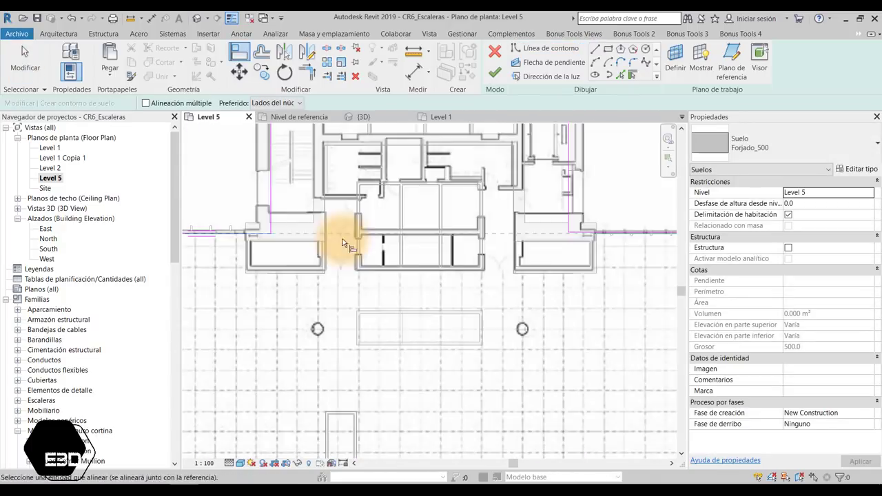
pyautogui.scroll(-3, 343, 238)
pyautogui.scroll(4, 497, 285)
pyautogui.click(494, 72)
# Select the Fachada_PlantaTipo curtain wall and open its type settings.
pyautogui.scroll(3, 296, 275)
pyautogui.click(296, 271)
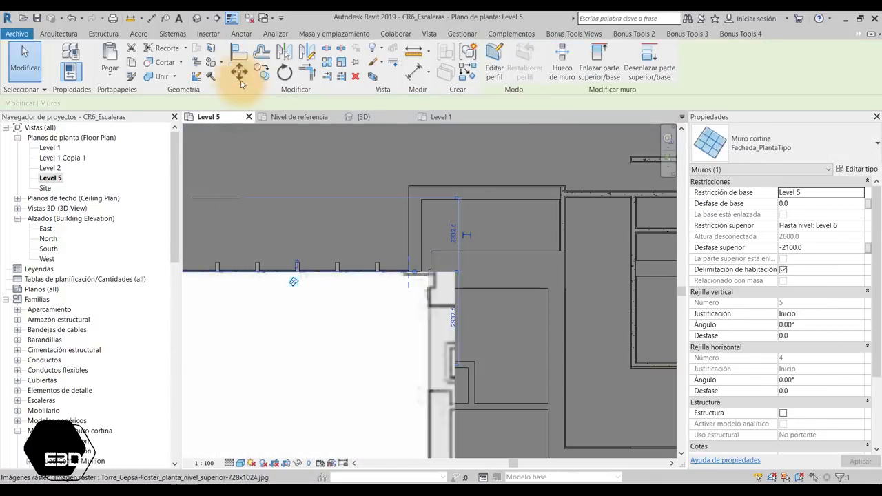
pyautogui.click(239, 51)
pyautogui.scroll(-2, 285, 309)
pyautogui.scroll(3, 315, 223)
pyautogui.scroll(2, 312, 216)
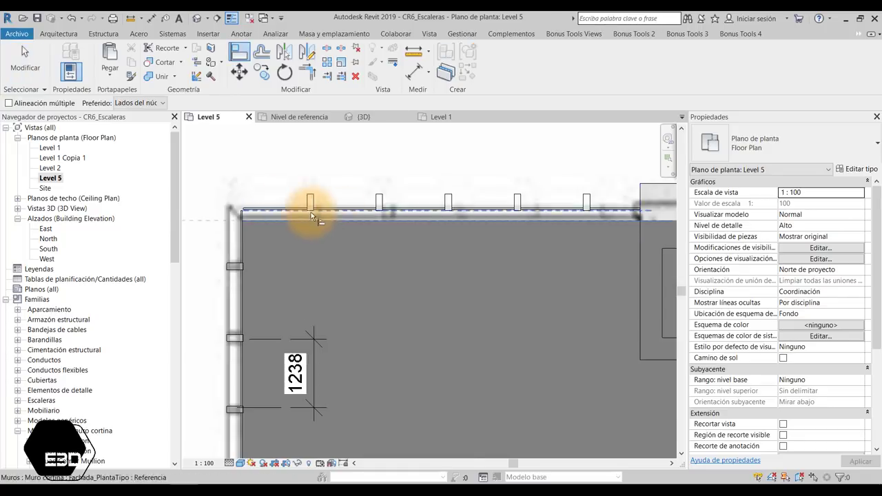
pyautogui.scroll(2, 413, 261)
pyautogui.press('Escape')
pyautogui.scroll(-4, 485, 187)
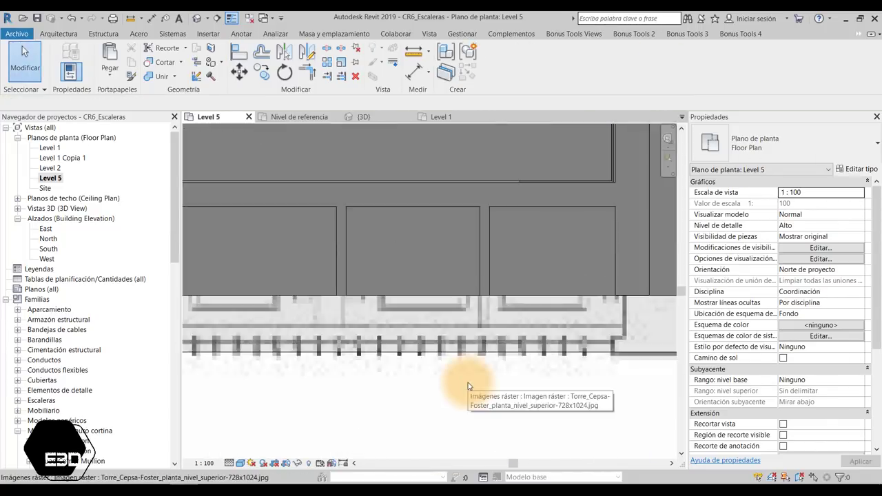
pyautogui.scroll(-3, 467, 385)
pyautogui.click(237, 248)
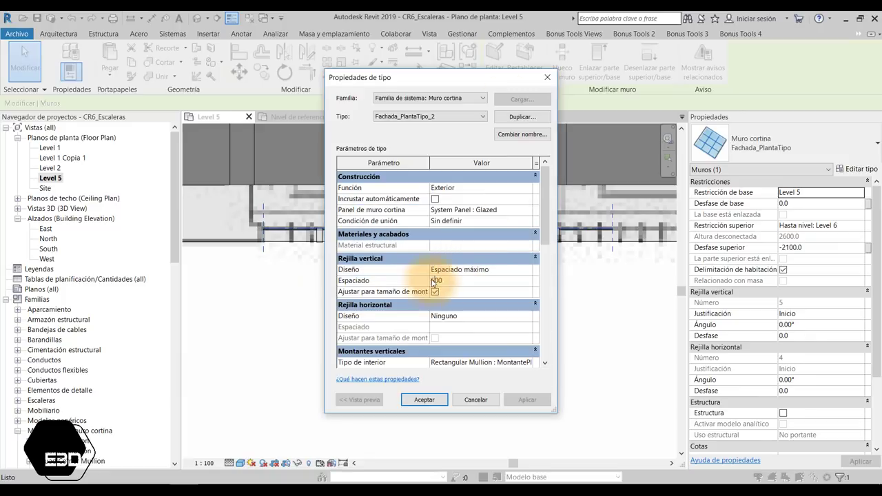
# Apply the new Fachada_PlantaTipo_2 type and reselect the Level 5 façade curtain wall.
pyautogui.press('Return')
pyautogui.hotkey('ctrl', 'Tab')
pyautogui.moveTo(344, 374)
pyautogui.keyDown('shift'); pyautogui.mouseDown(button='middle')
pyautogui.moveTo(462, 338)
pyautogui.moveTo(295, 355)
pyautogui.mouseUp(button='middle'); pyautogui.keyUp('shift')
pyautogui.click(413, 354)
pyautogui.press('Escape')
pyautogui.hotkey('ctrl', 'Tab')
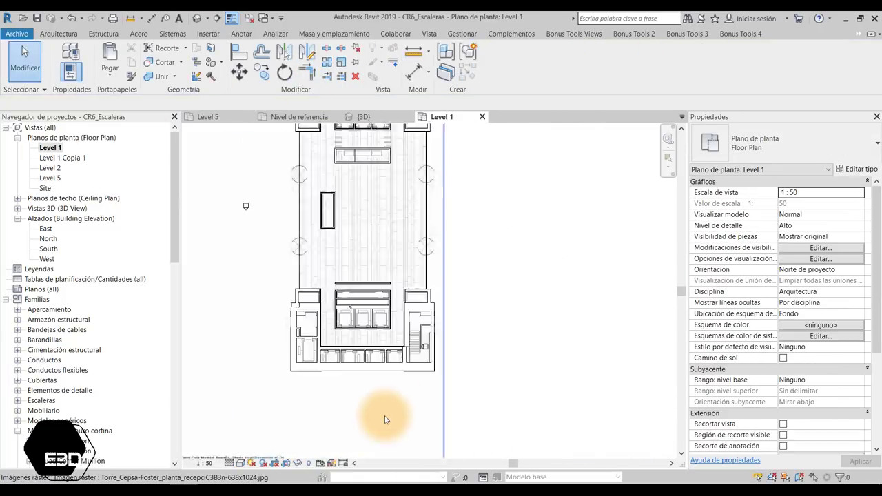
pyautogui.hotkey('ctrl', 'Tab')
pyautogui.click(386, 177)
# Edit the floor slab boundary near the stair and finish the edit.
pyautogui.scroll(3, 385, 177)
pyautogui.scroll(2, 341, 241)
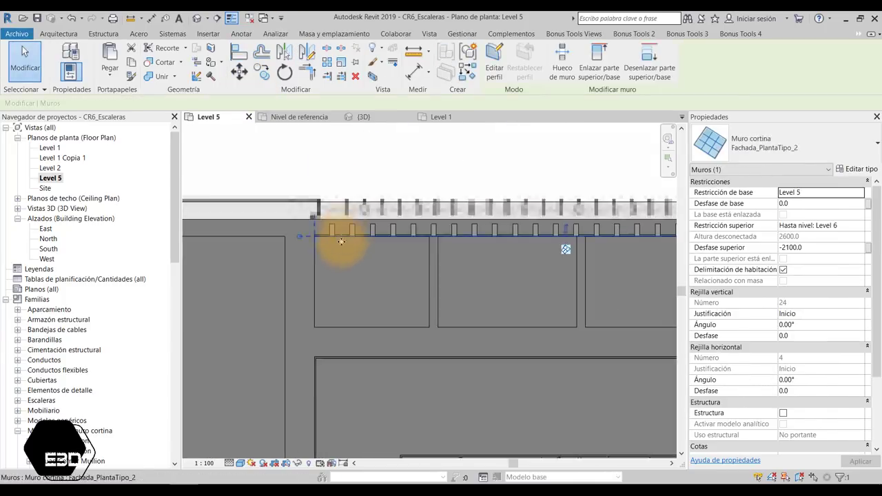
pyautogui.doubleClick(314, 228)
pyautogui.scroll(-3, 340, 163)
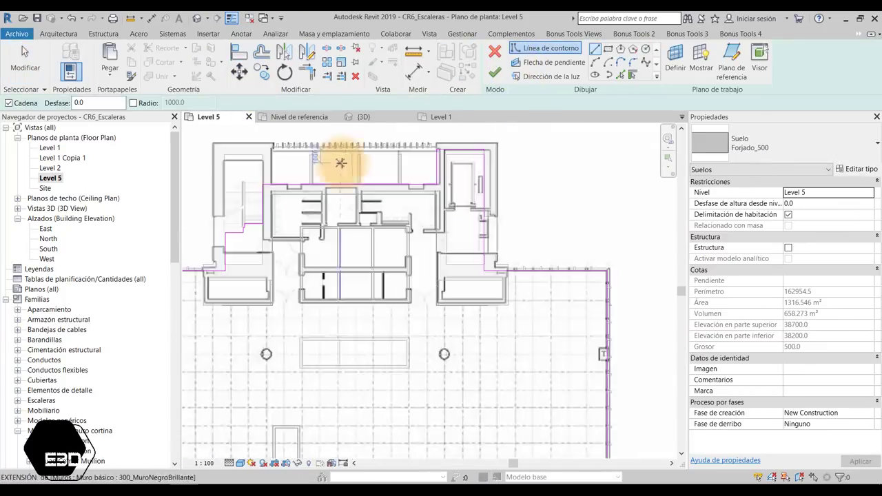
pyautogui.scroll(3, 317, 262)
pyautogui.press('Escape')
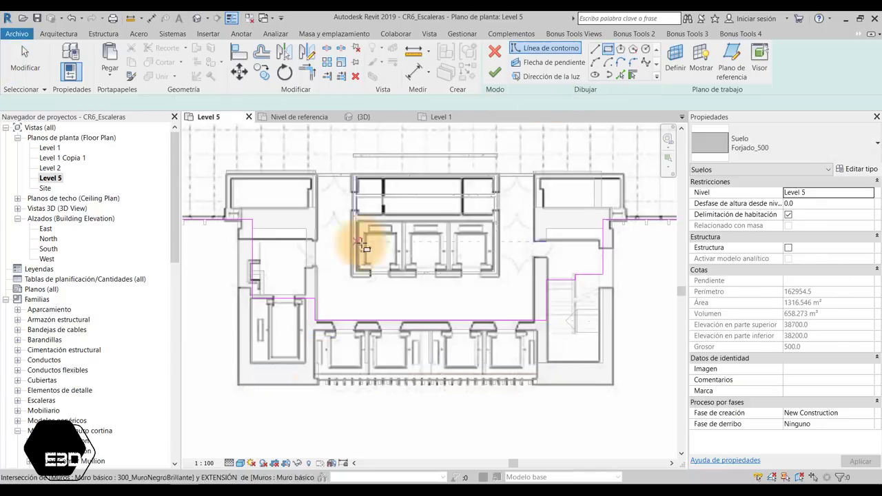
pyautogui.scroll(3, 590, 234)
pyautogui.scroll(-4, 394, 234)
pyautogui.scroll(4, 370, 315)
pyautogui.click(370, 315)
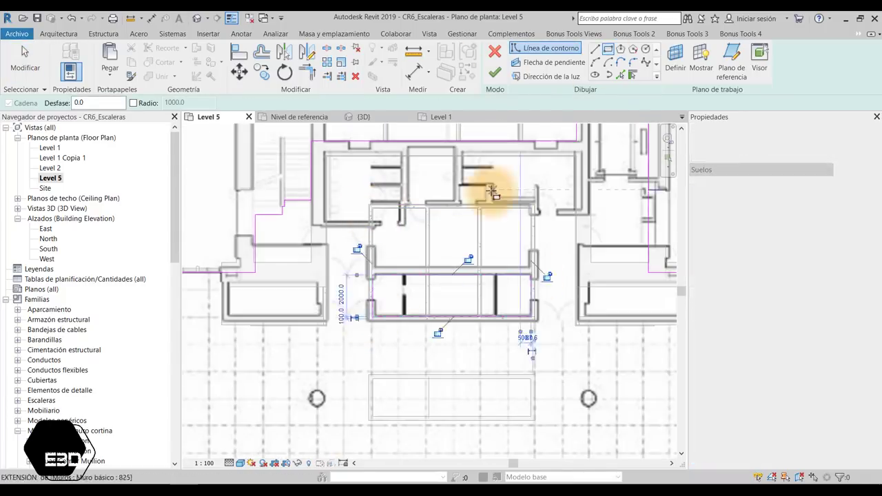
pyautogui.click(494, 72)
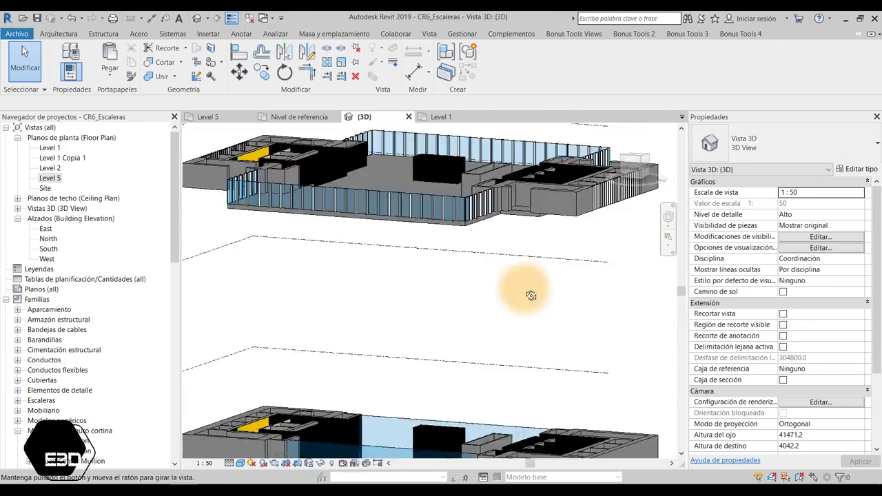
# Start a new wall with the curtain wall type chosen.
pyautogui.scroll(5, 370, 255)
pyautogui.press('w')
pyautogui.press('a')
pyautogui.click(777, 145)
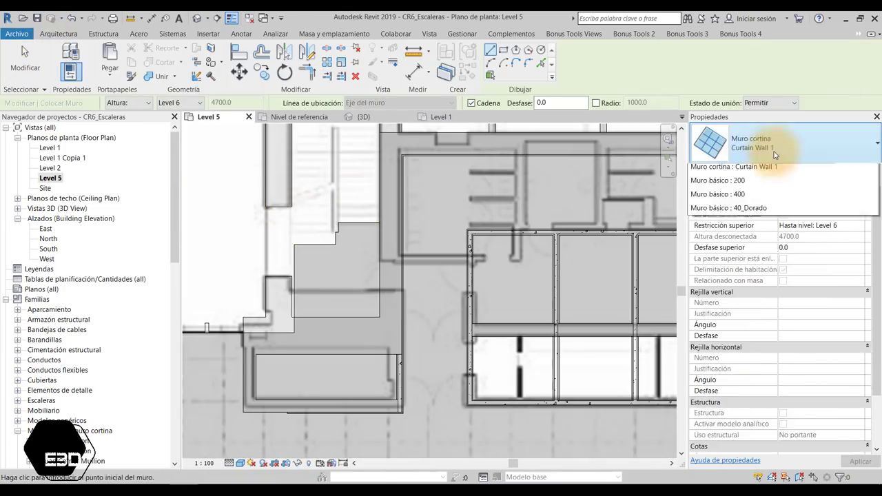
pyautogui.click(751, 168)
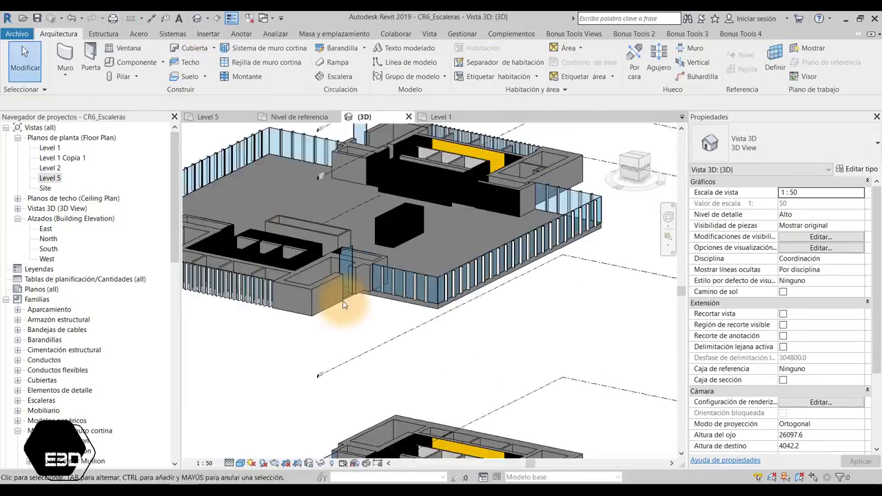
# Window-select the entire upper floor in the 3D view.
pyautogui.press('a')
pyautogui.press('l')
pyautogui.press('Escape')
pyautogui.press('Escape')
pyautogui.scroll(-5, 296, 338)
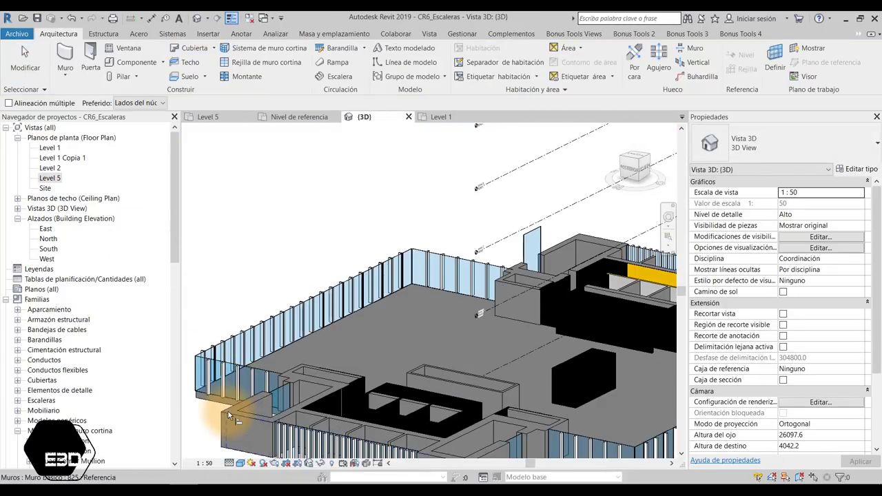
pyautogui.moveTo(248, 266); pyautogui.dragTo(496, 372)
# Filter and copy the floor elements, then paste them aligned to selected levels including Level 10.
pyautogui.click(494, 58)
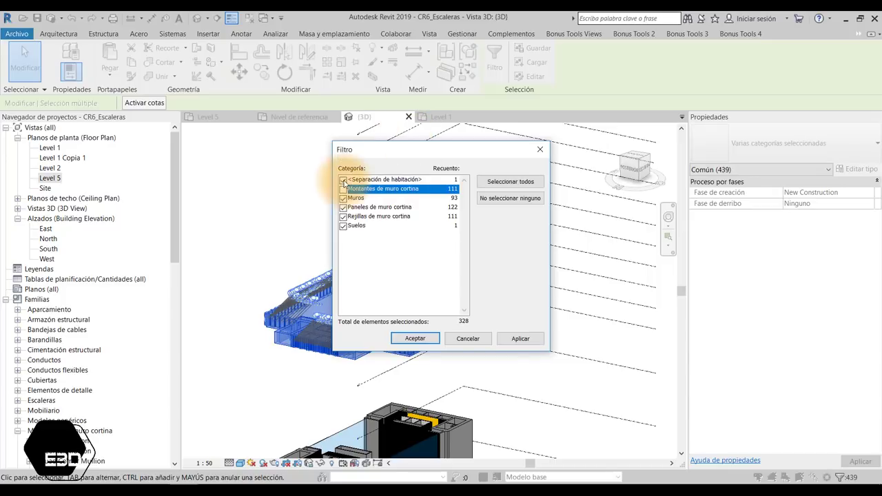
pyautogui.click(344, 213)
pyautogui.click(414, 337)
pyautogui.click(109, 69)
pyautogui.click(171, 117)
pyautogui.click(386, 244)
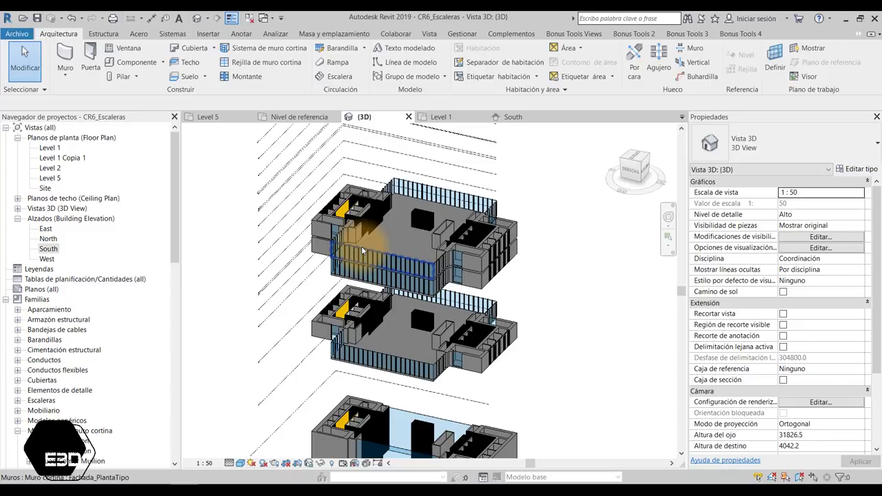
# Orbit the 3D view to check the stacked copies of the typical floor.
pyautogui.scroll(-3, 290, 239)
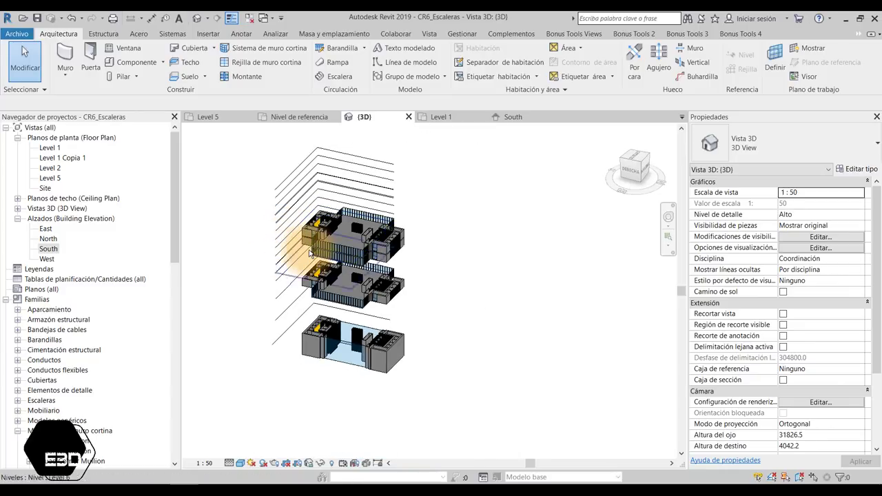
pyautogui.moveTo(310, 253)
pyautogui.keyDown('shift'); pyautogui.mouseDown(button='middle')
pyautogui.moveTo(365, 197)
pyautogui.moveTo(472, 185)
pyautogui.moveTo(337, 238)
pyautogui.moveTo(252, 242)
pyautogui.moveTo(238, 206)
pyautogui.moveTo(321, 157)
pyautogui.moveTo(348, 213)
pyautogui.mouseUp(button='middle'); pyautogui.keyUp('shift')
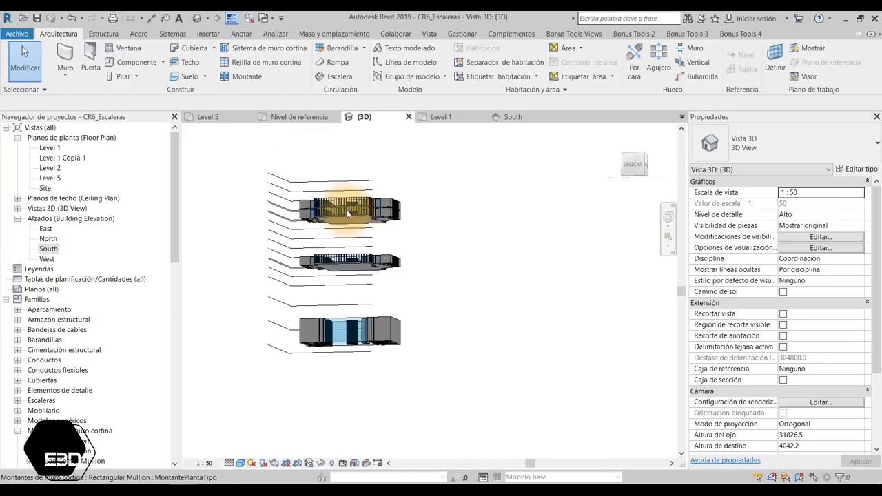
pyautogui.scroll(2, 348, 213)
pyautogui.scroll(2, 370, 230)
pyautogui.moveTo(354, 250)
pyautogui.keyDown('shift'); pyautogui.mouseDown(button='middle')
pyautogui.moveTo(363, 321)
pyautogui.moveTo(486, 366)
pyautogui.moveTo(289, 338)
pyautogui.moveTo(521, 324)
pyautogui.moveTo(423, 361)
pyautogui.moveTo(393, 276)
pyautogui.moveTo(393, 364)
pyautogui.moveTo(492, 197)
pyautogui.moveTo(406, 432)
pyautogui.moveTo(427, 345)
pyautogui.moveTo(466, 262)
pyautogui.moveTo(315, 458)
pyautogui.moveTo(422, 308)
pyautogui.moveTo(354, 314)
pyautogui.moveTo(483, 472)
pyautogui.moveTo(321, 255)
pyautogui.mouseUp(button='middle'); pyautogui.keyUp('shift')
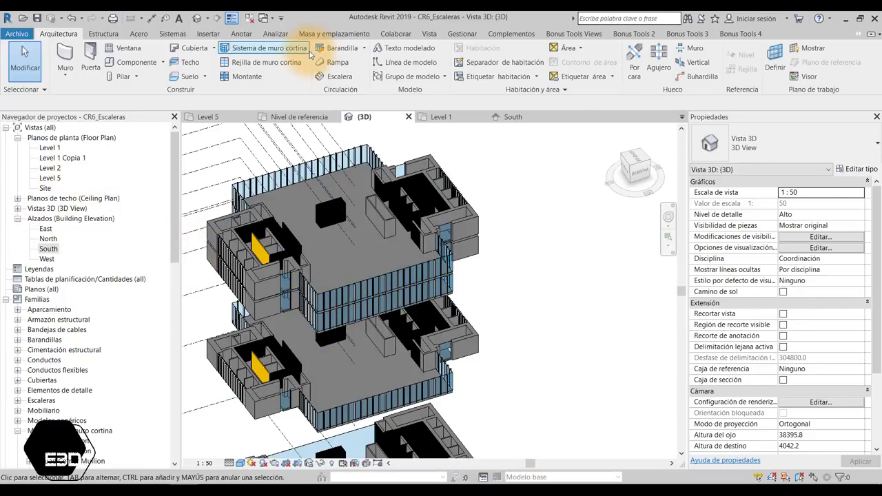
pyautogui.click(513, 117)
pyautogui.click(654, 264)
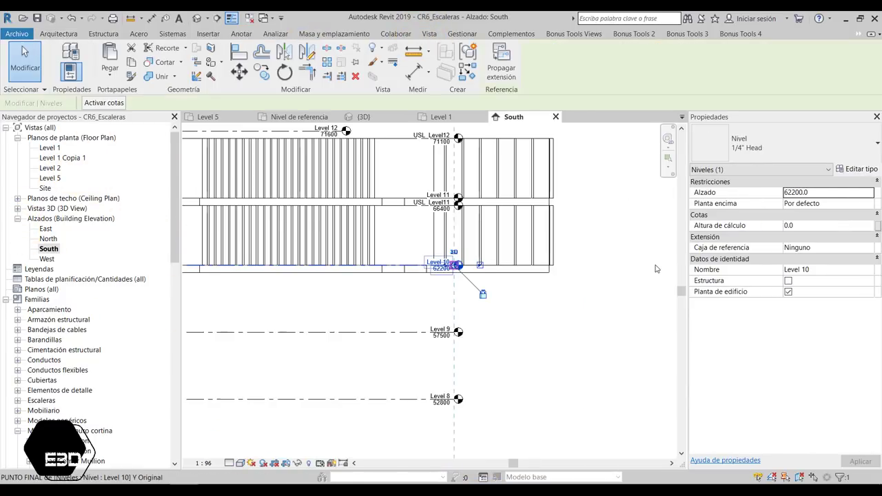
pyautogui.scroll(-3, 401, 247)
pyautogui.scroll(-2, 482, 255)
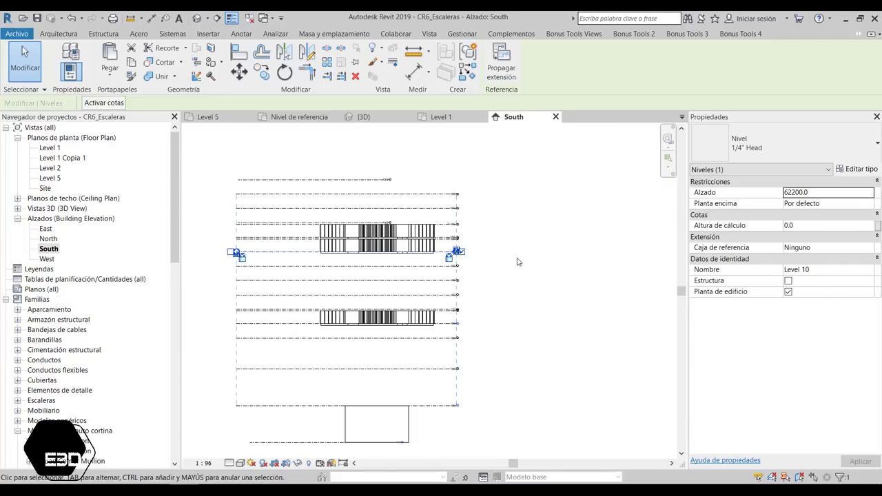
pyautogui.scroll(2, 460, 193)
pyautogui.scroll(2, 460, 354)
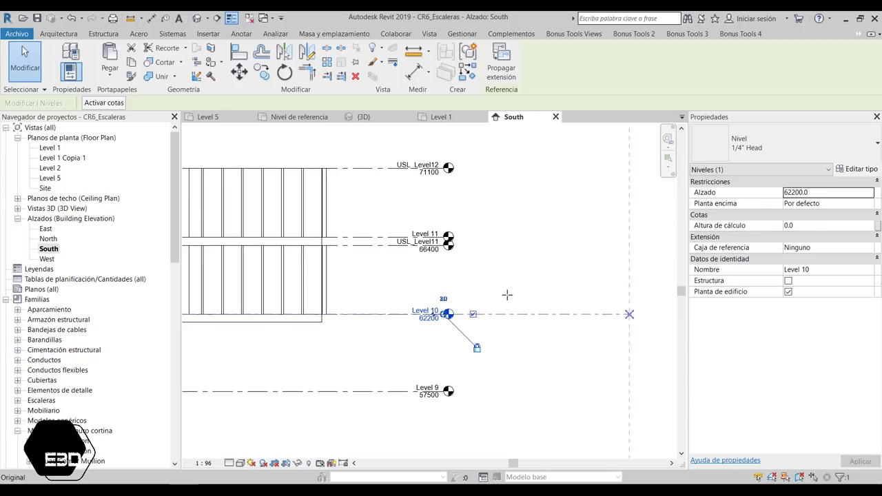
pyautogui.scroll(-3, 507, 299)
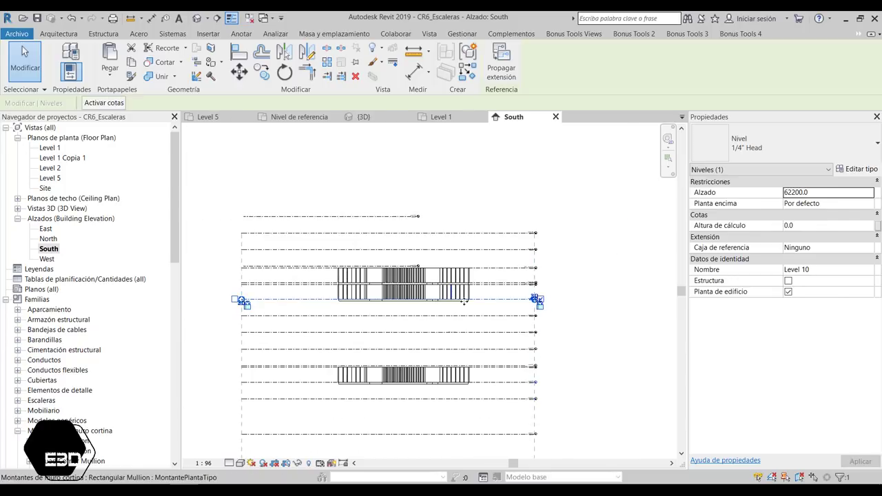
pyautogui.scroll(1, 487, 285)
pyautogui.press('Escape')
pyautogui.scroll(-3, 462, 314)
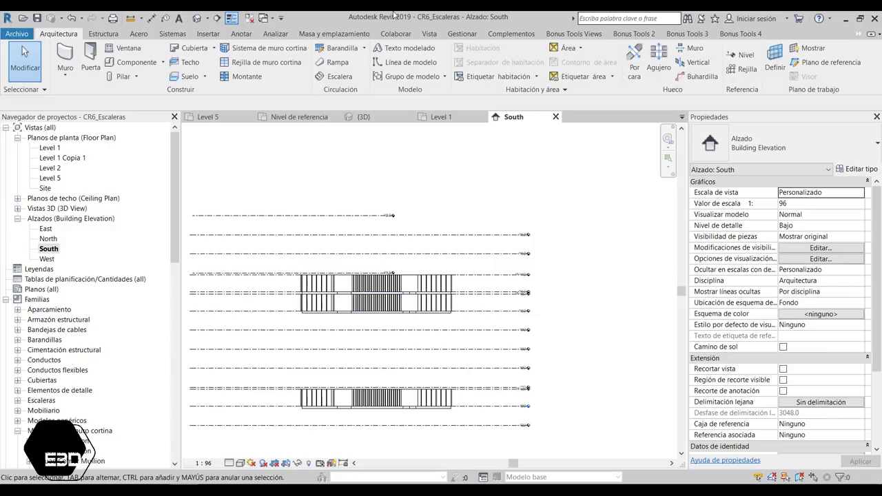
# Create new floor plan views for Level 10 and Level 11 via Plano de planta.
pyautogui.click(429, 34)
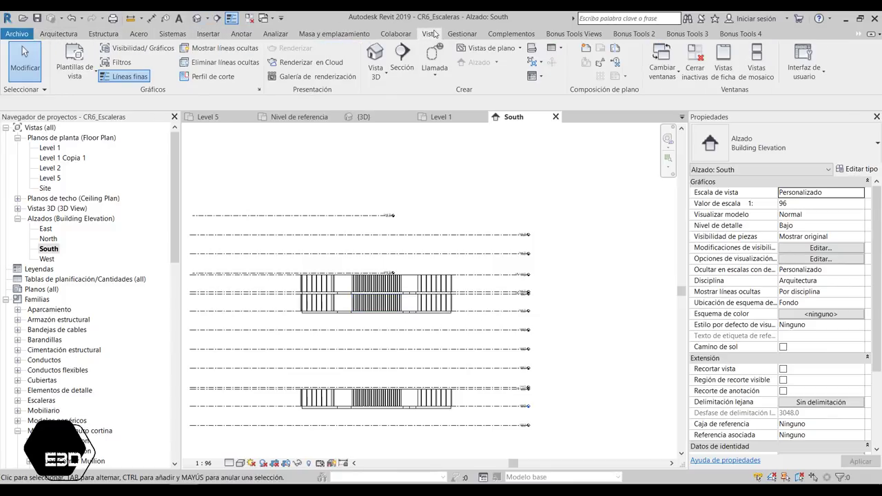
pyautogui.click(513, 49)
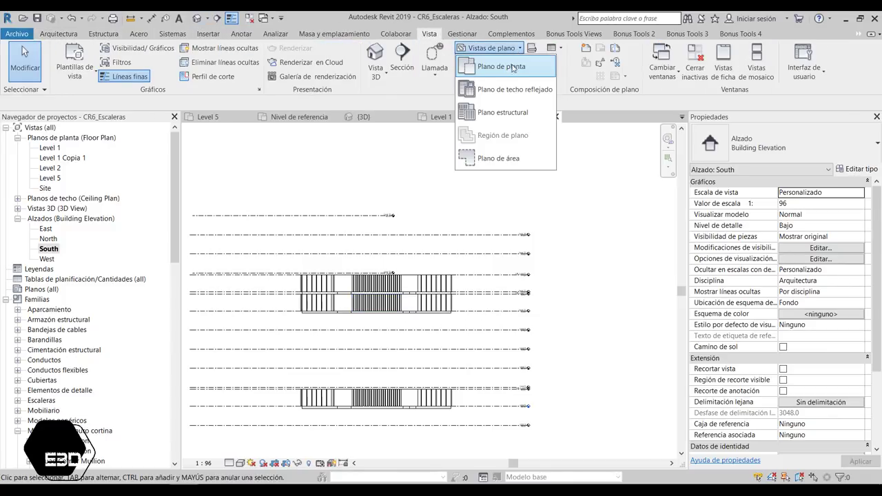
pyautogui.click(510, 69)
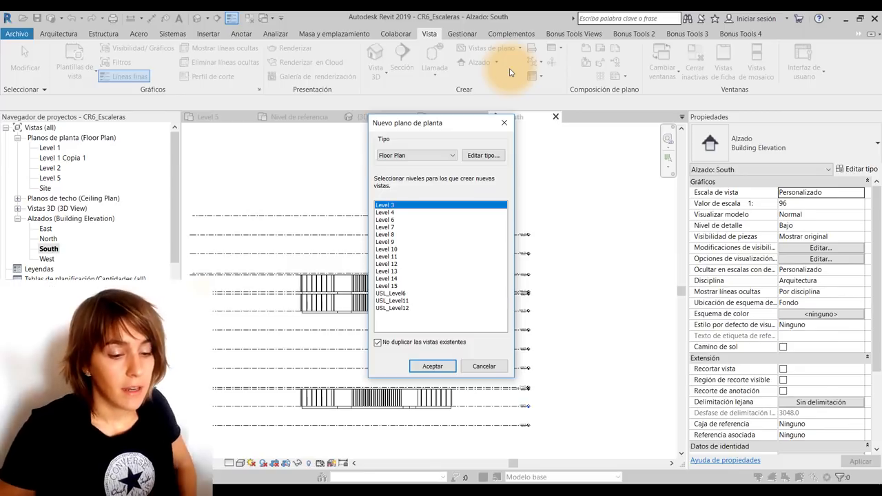
pyautogui.click(396, 249)
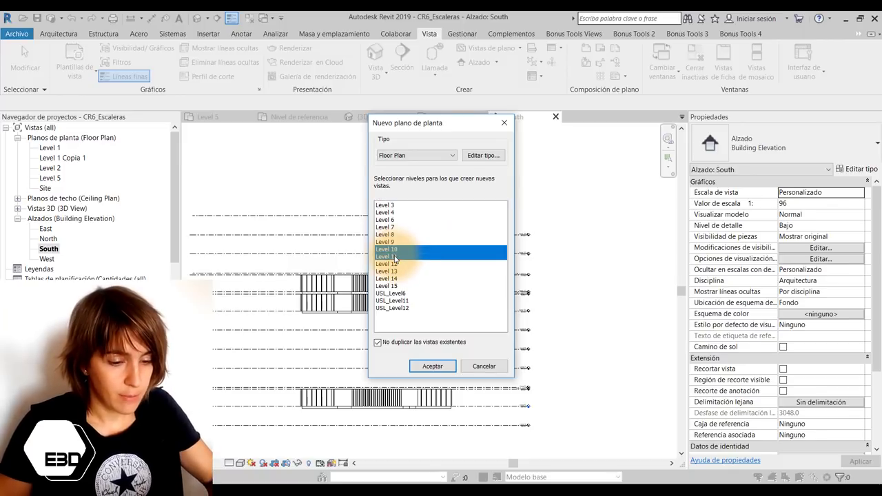
pyautogui.click(412, 370)
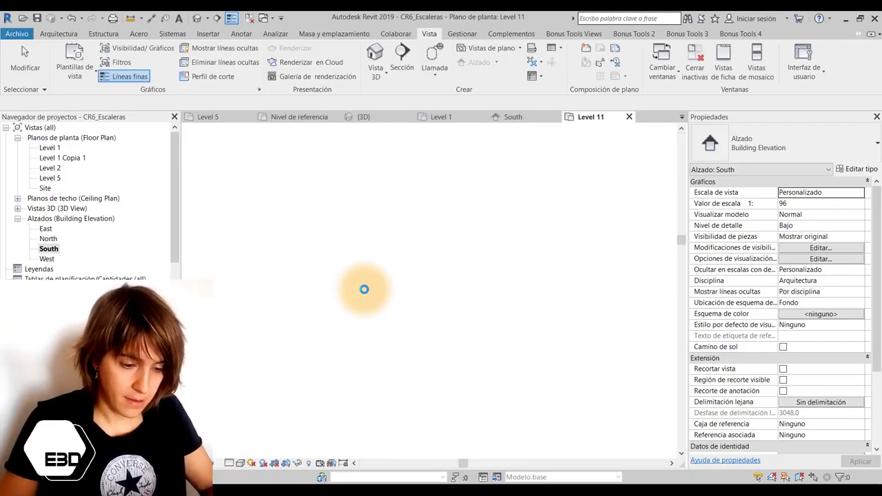
# Open the Level 10 plan and set it to High detail with Shaded style.
pyautogui.scroll(-2, 288, 254)
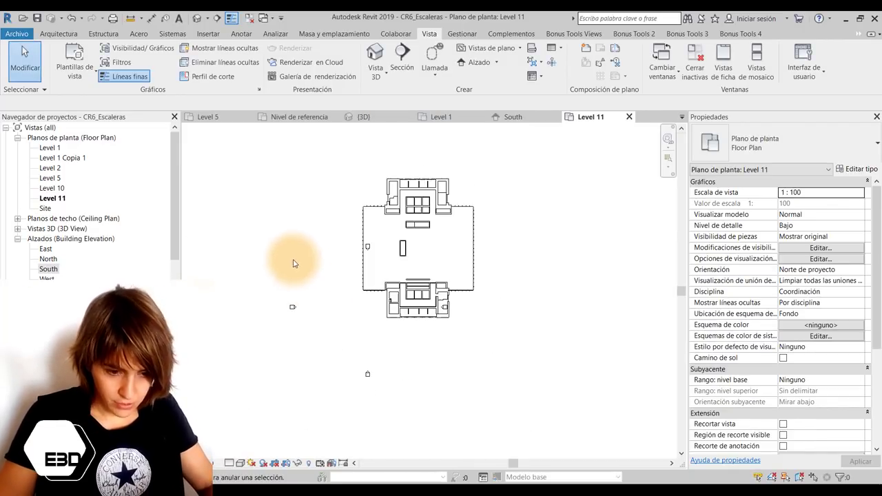
pyautogui.doubleClick(55, 189)
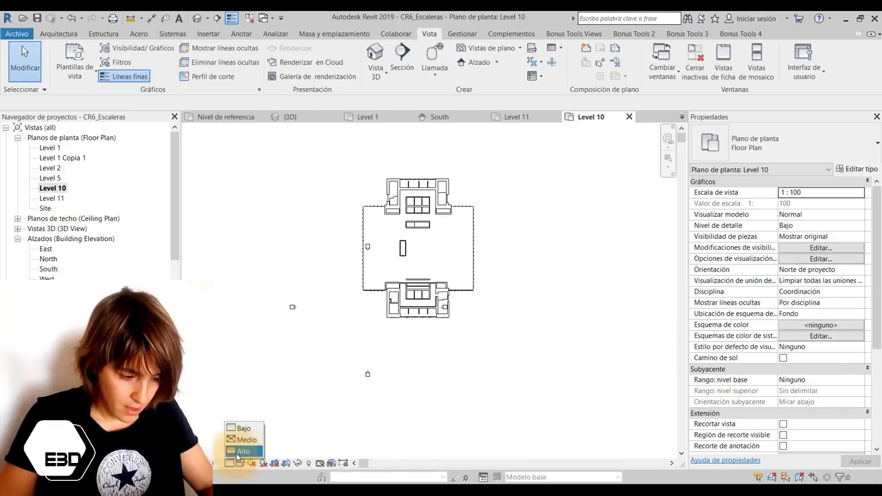
pyautogui.click(240, 466)
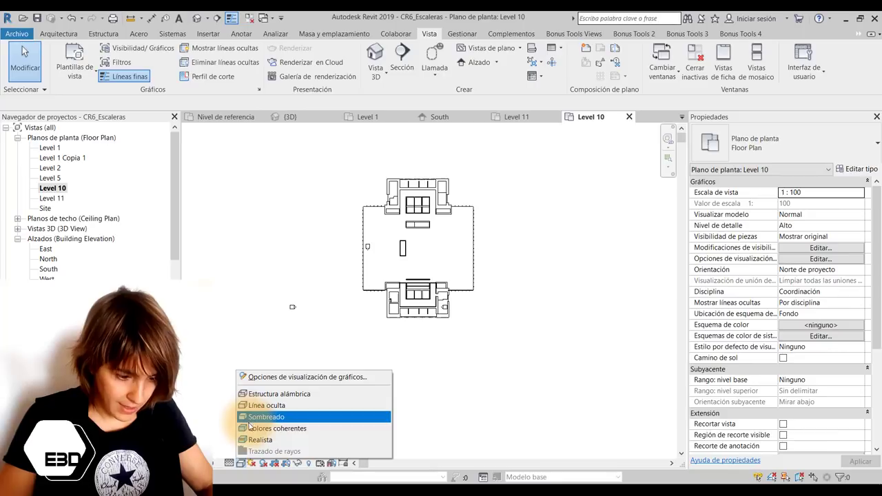
pyautogui.click(248, 427)
pyautogui.scroll(2, 455, 275)
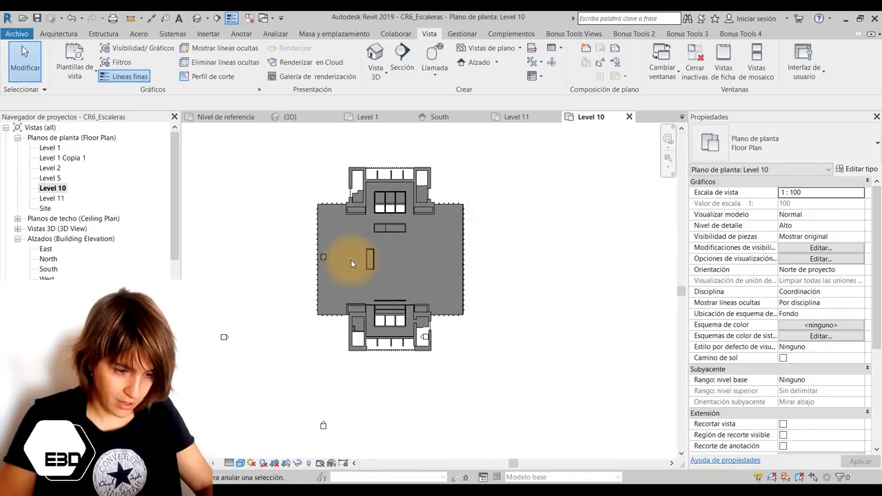
pyautogui.scroll(1, 353, 289)
pyautogui.scroll(-2, 376, 275)
pyautogui.scroll(3, 392, 213)
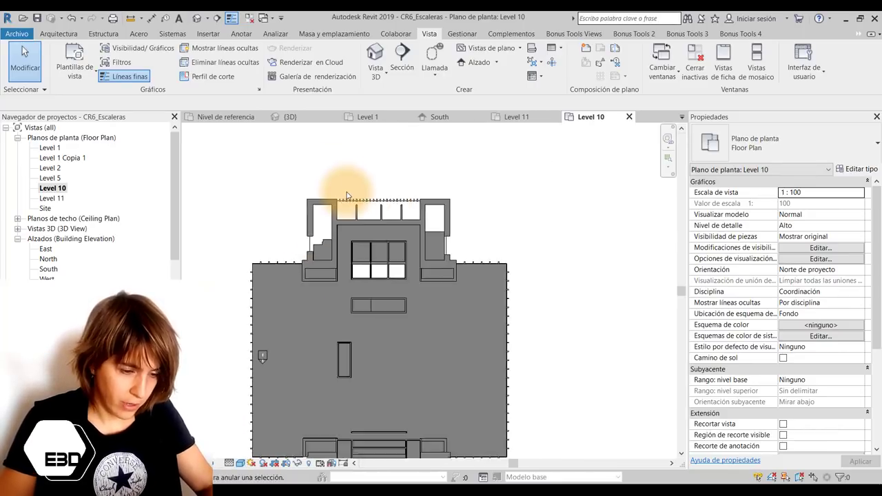
pyautogui.scroll(-2, 345, 206)
pyautogui.scroll(1, 356, 292)
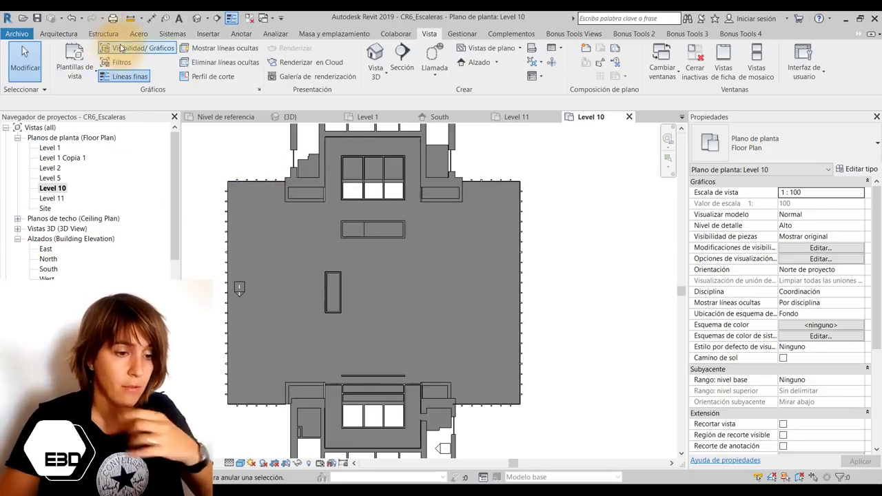
# Start a new stair using the 7" max riser 11" tread type.
pyautogui.click(59, 33)
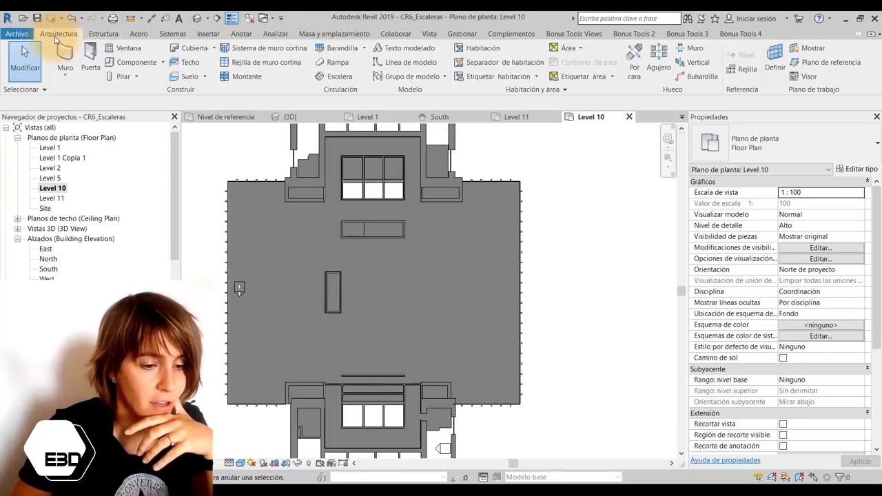
pyautogui.click(339, 77)
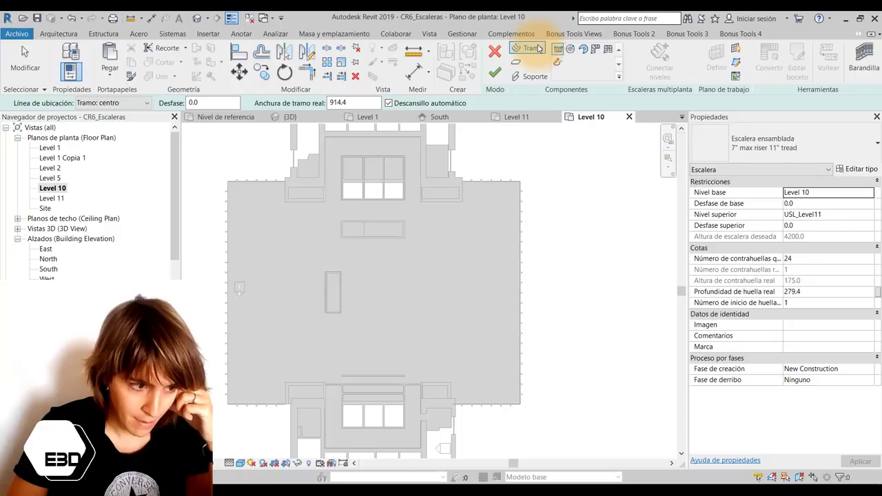
pyautogui.click(767, 138)
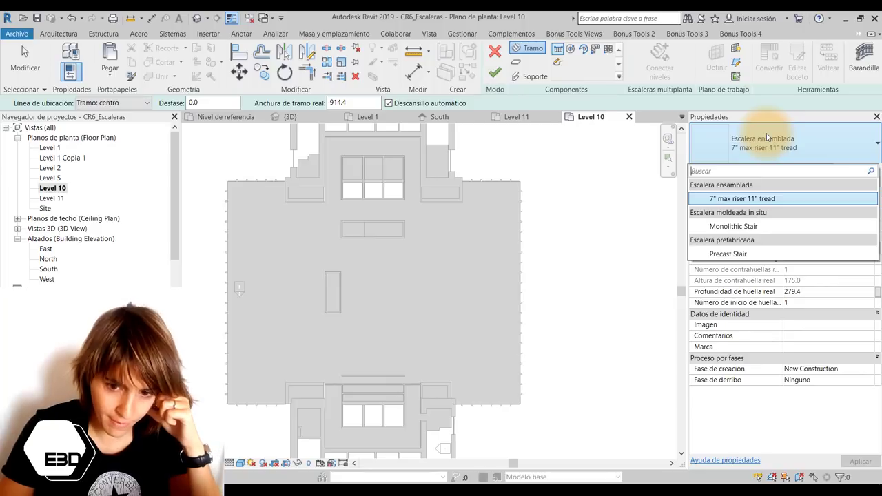
pyautogui.click(767, 138)
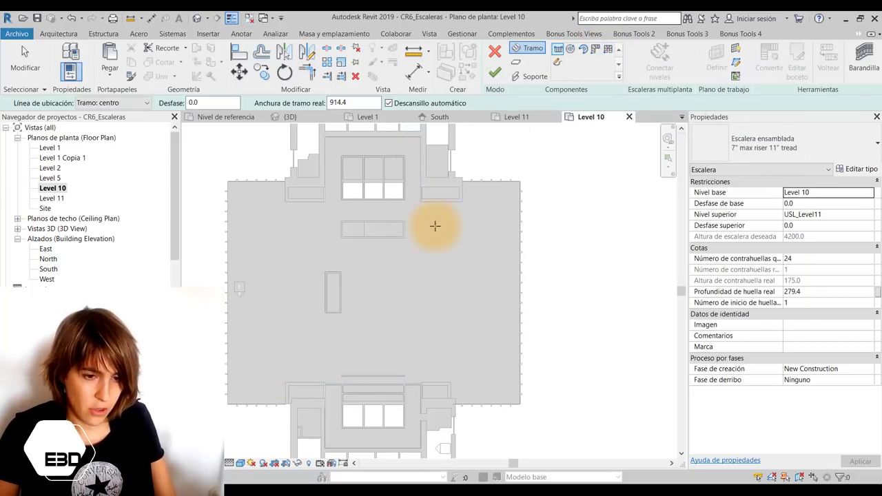
pyautogui.scroll(2, 429, 355)
pyautogui.scroll(2, 426, 338)
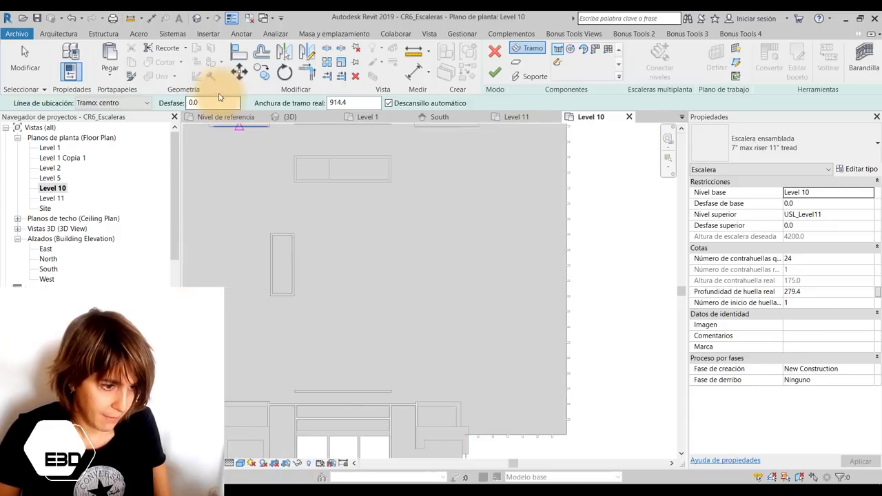
# Keep the run-centre location line, set run width 1500 and top level Level 11.
pyautogui.click(115, 104)
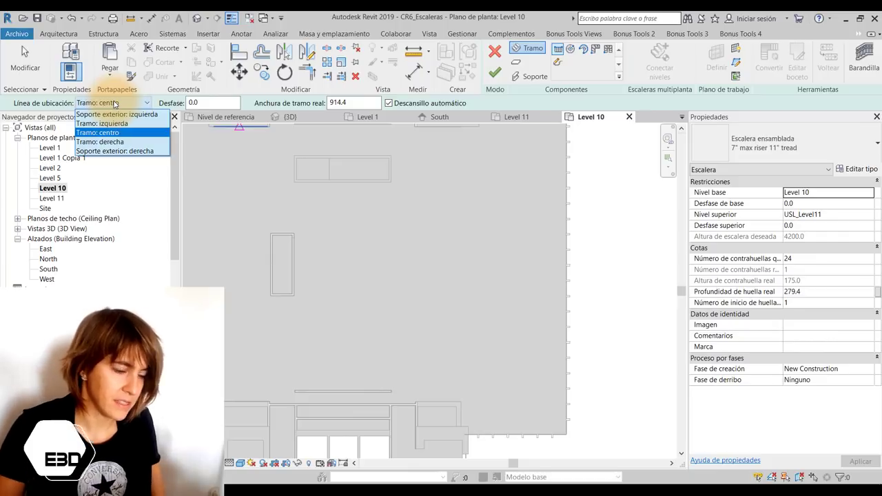
pyautogui.click(115, 104)
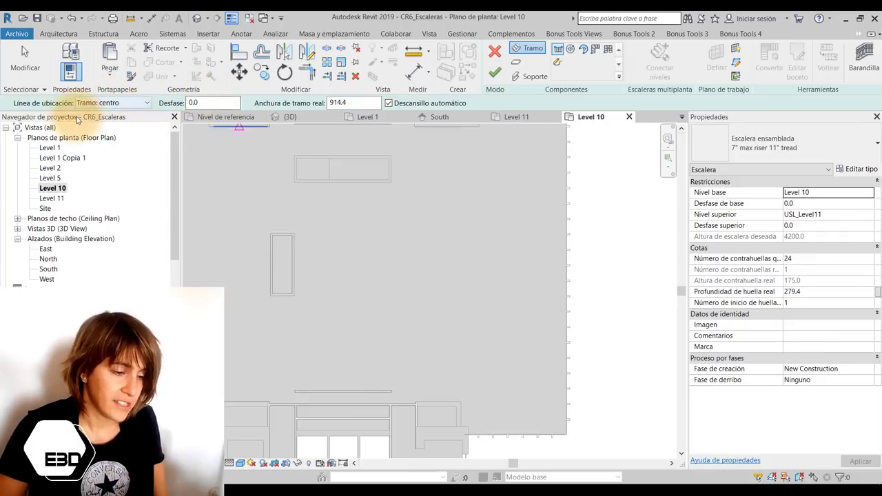
pyautogui.moveTo(358, 102); pyautogui.dragTo(313, 103)
pyautogui.write('1500')
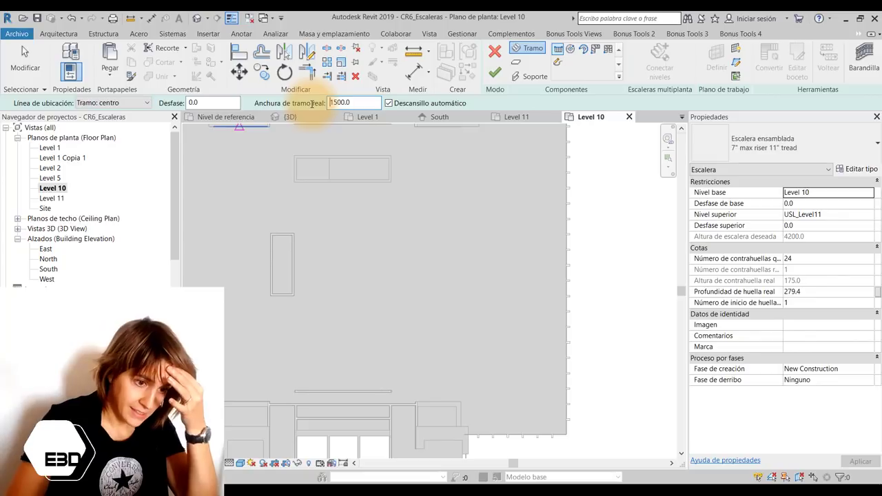
pyautogui.scroll(-1, 427, 234)
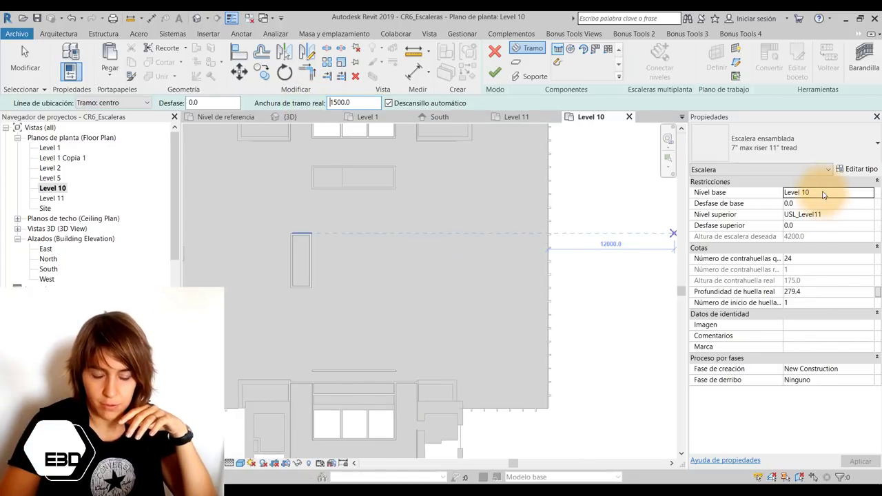
pyautogui.click(868, 217)
pyautogui.scroll(-1, 824, 247)
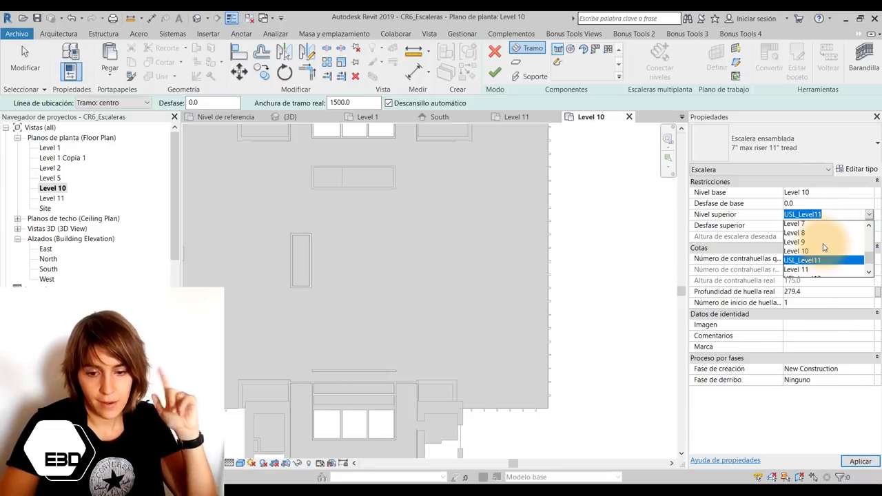
pyautogui.click(816, 245)
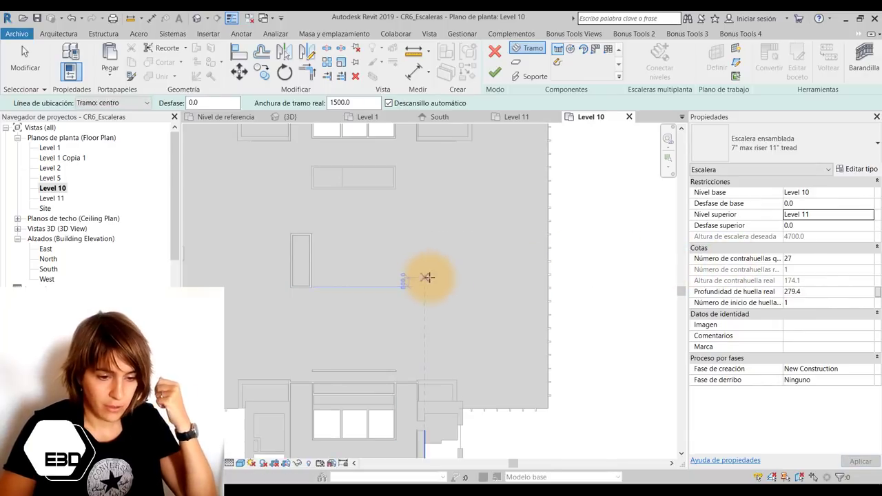
# Draw a 14-riser first run and a parallel second run to form the U-stair.
pyautogui.click(435, 280)
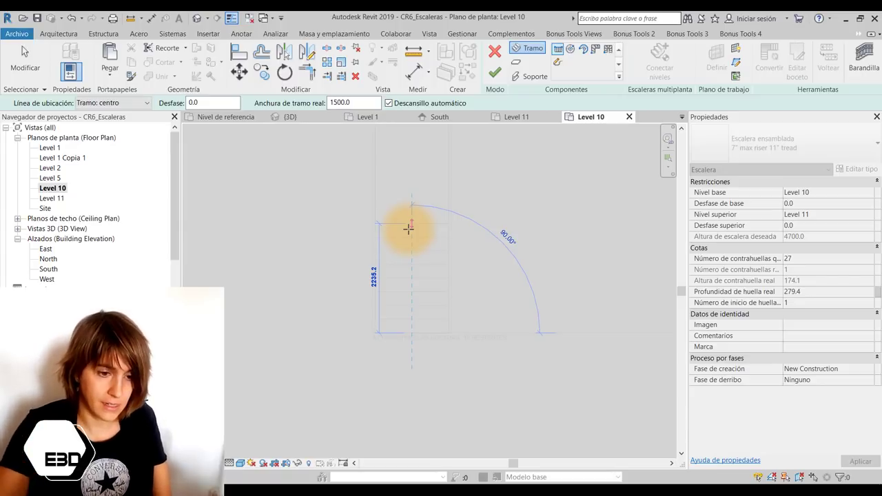
pyautogui.scroll(-2, 324, 385)
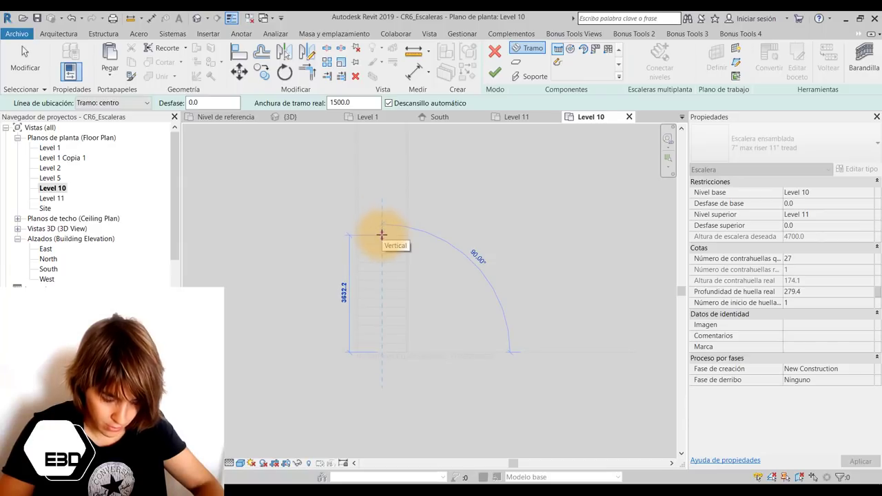
pyautogui.click(381, 235)
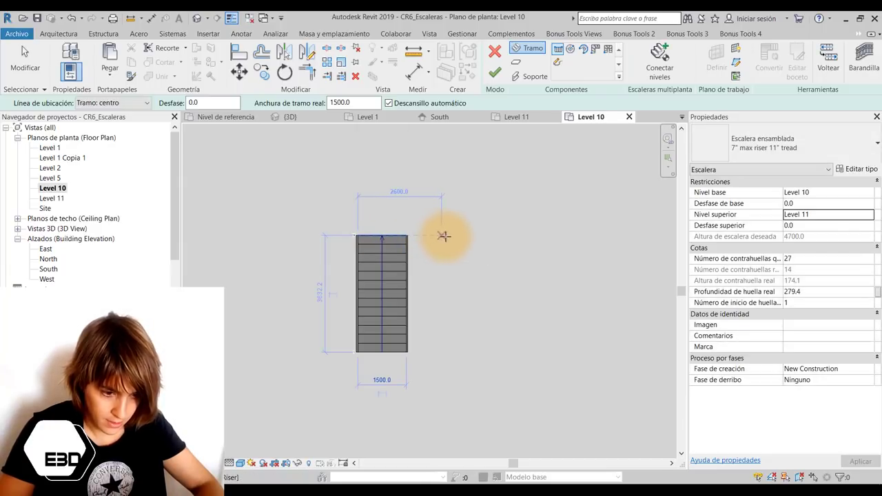
pyautogui.click(454, 237)
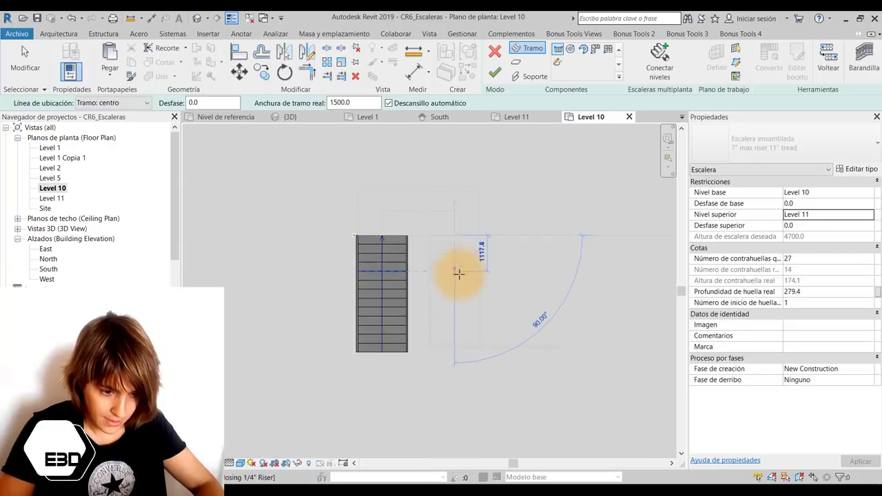
pyautogui.click(453, 344)
pyautogui.press('Escape')
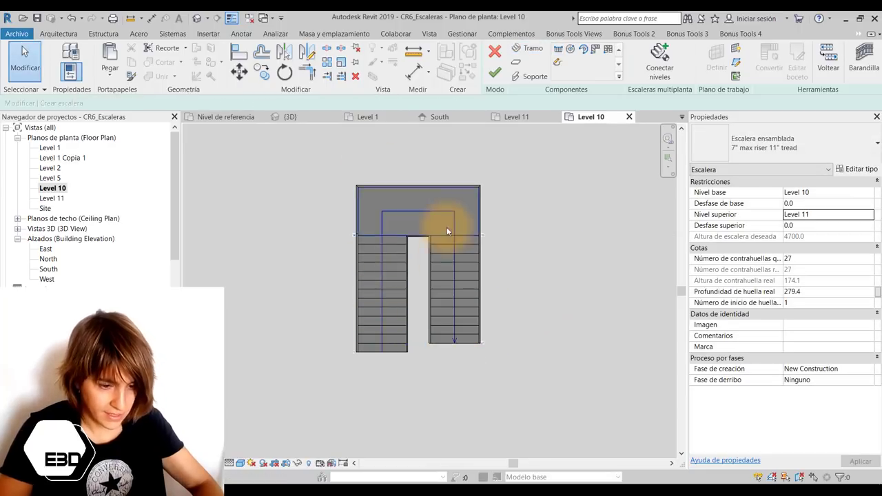
pyautogui.scroll(-2, 386, 310)
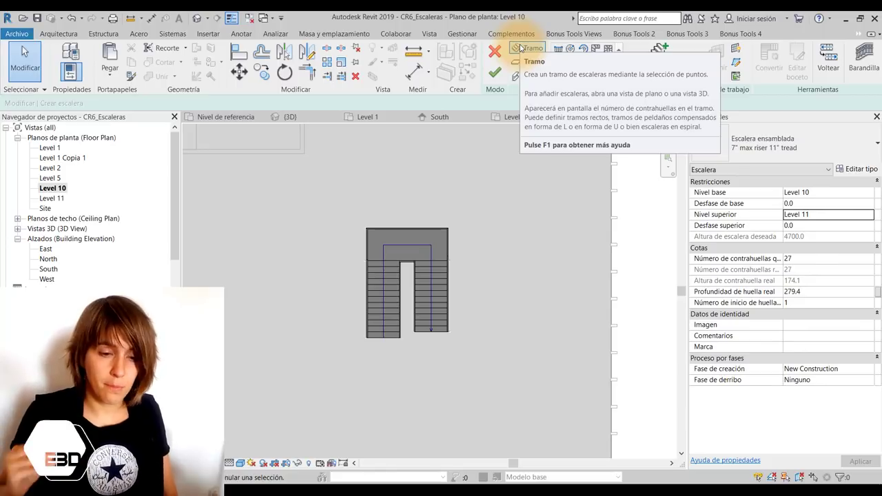
# Finish the U-stair, dismiss its warning, and view it in the {3D} view.
pyautogui.click(496, 72)
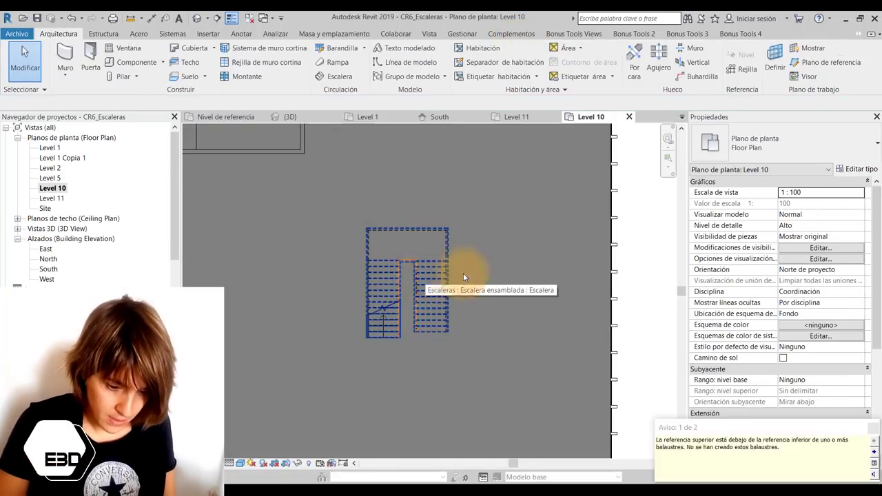
pyautogui.press('Escape')
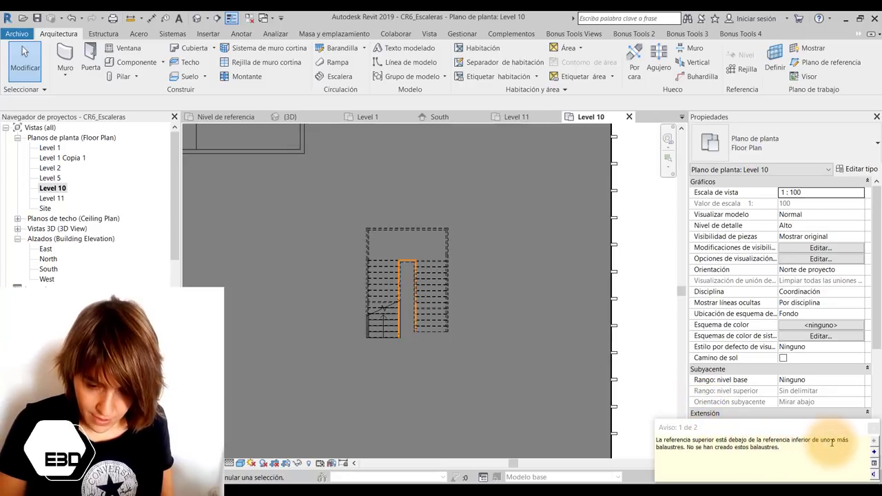
pyautogui.click(632, 270)
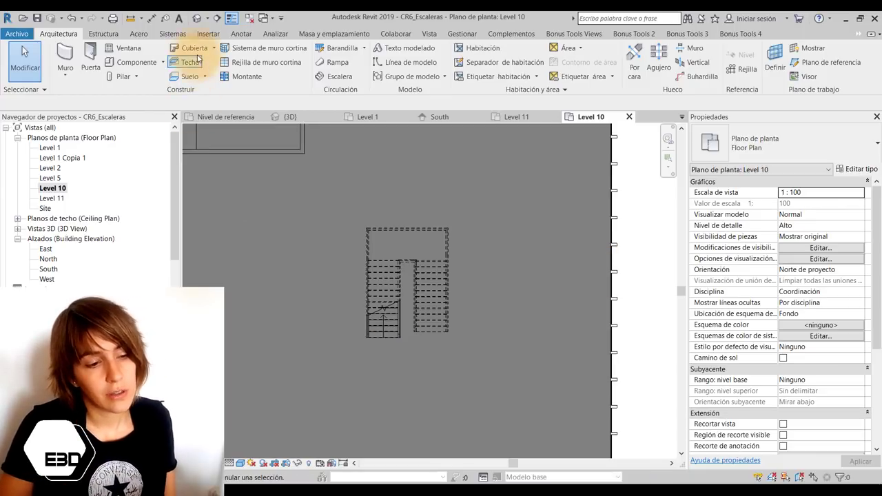
pyautogui.click(197, 17)
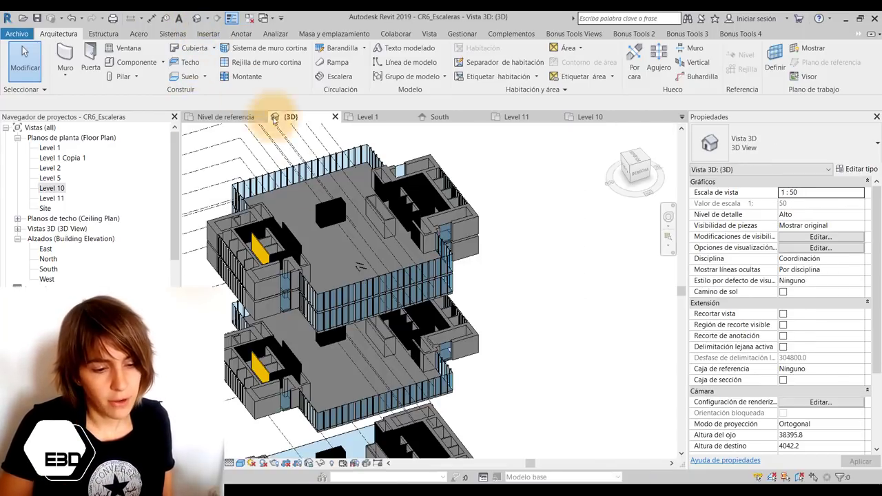
pyautogui.moveTo(358, 340)
pyautogui.keyDown('shift'); pyautogui.mouseDown(button='middle')
pyautogui.moveTo(402, 290)
pyautogui.moveTo(419, 181)
pyautogui.moveTo(418, 207)
pyautogui.moveTo(399, 210)
pyautogui.moveTo(394, 191)
pyautogui.moveTo(374, 213)
pyautogui.moveTo(403, 244)
pyautogui.moveTo(384, 285)
pyautogui.mouseUp(button='middle'); pyautogui.keyUp('shift')
pyautogui.scroll(5, 399, 210)
pyautogui.scroll(3, 383, 288)
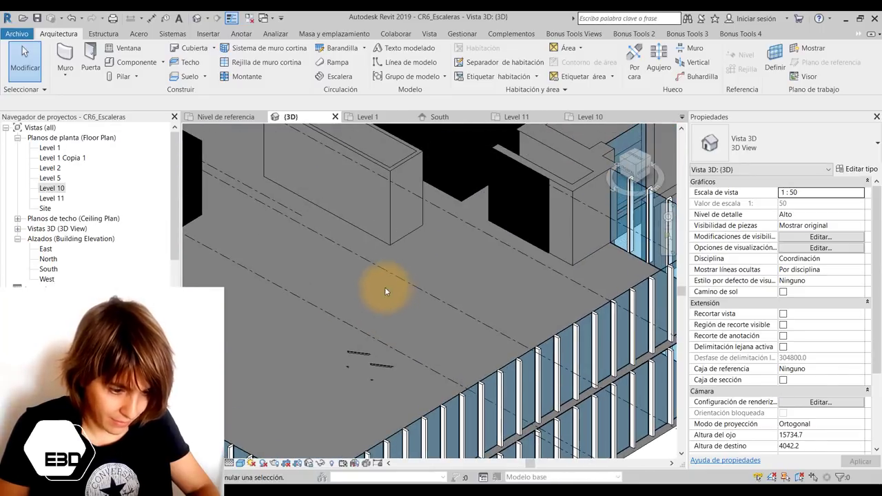
pyautogui.scroll(-5, 488, 243)
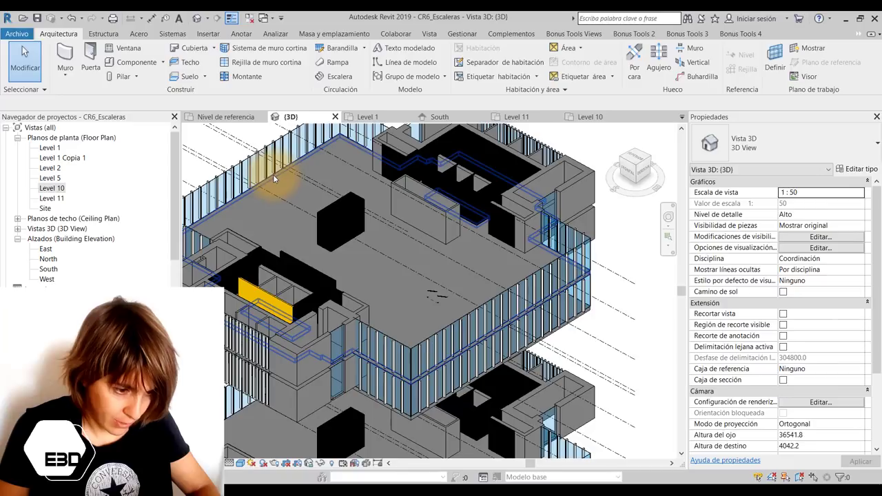
# Inspect the stair opening in the Level 11 slab, then return to the Level 10 plan.
pyautogui.click(274, 173)
pyautogui.scroll(-3, 577, 307)
pyautogui.keyDown('shift'); pyautogui.moveTo(577, 307); pyautogui.dragTo(615, 456, button='middle'); pyautogui.keyUp('shift')
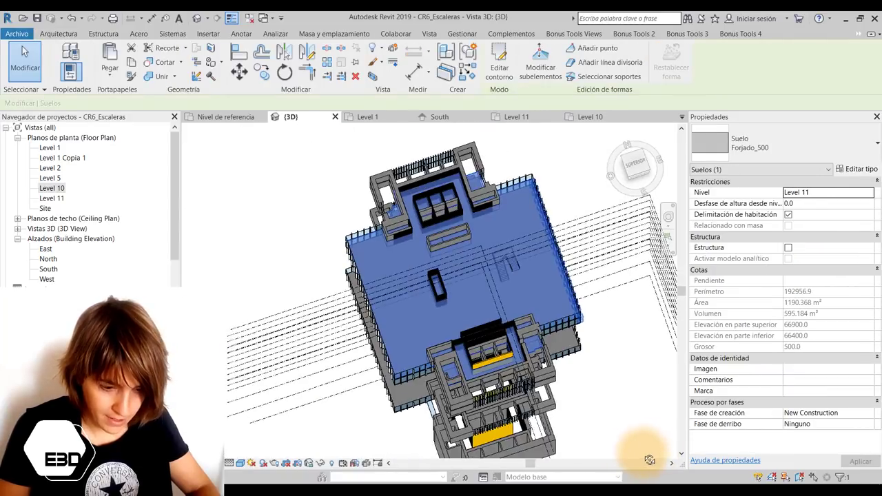
pyautogui.scroll(3, 547, 357)
pyautogui.moveTo(506, 313)
pyautogui.keyDown('shift'); pyautogui.mouseDown(button='middle')
pyautogui.moveTo(267, 157)
pyautogui.moveTo(456, 200)
pyautogui.moveTo(449, 221)
pyautogui.mouseUp(button='middle'); pyautogui.keyUp('shift')
pyautogui.press('Escape')
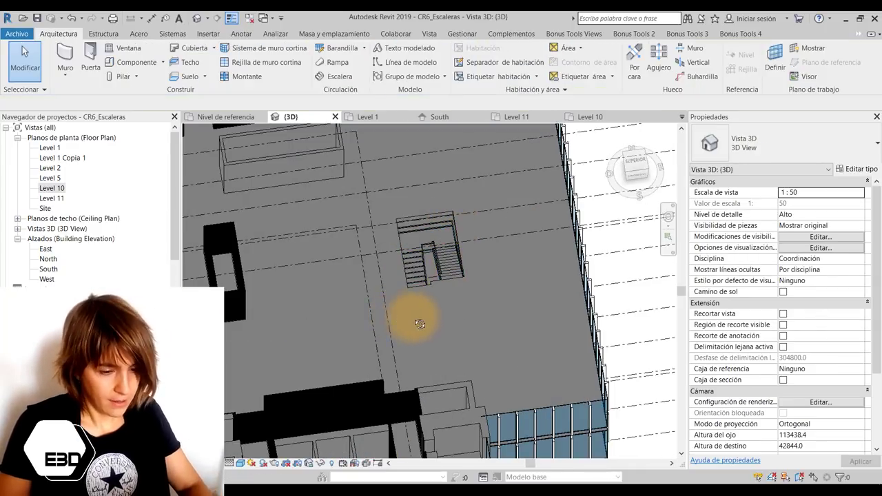
pyautogui.moveTo(403, 319)
pyautogui.keyDown('shift'); pyautogui.mouseDown(button='middle')
pyautogui.moveTo(461, 341)
pyautogui.moveTo(295, 294)
pyautogui.moveTo(305, 261)
pyautogui.moveTo(355, 399)
pyautogui.mouseUp(button='middle'); pyautogui.keyUp('shift')
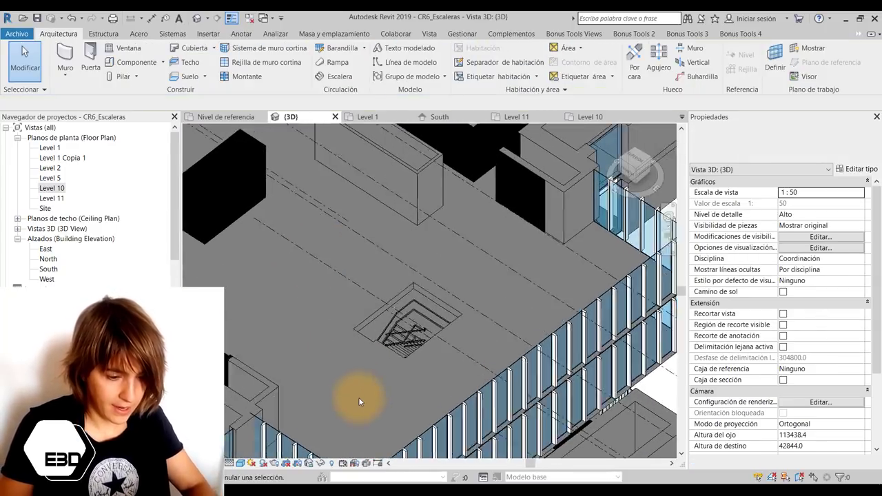
pyautogui.scroll(2, 428, 315)
pyautogui.moveTo(428, 315)
pyautogui.keyDown('shift'); pyautogui.mouseDown(button='middle')
pyautogui.moveTo(452, 414)
pyautogui.moveTo(448, 320)
pyautogui.moveTo(413, 282)
pyautogui.moveTo(345, 483)
pyautogui.mouseUp(button='middle'); pyautogui.keyUp('shift')
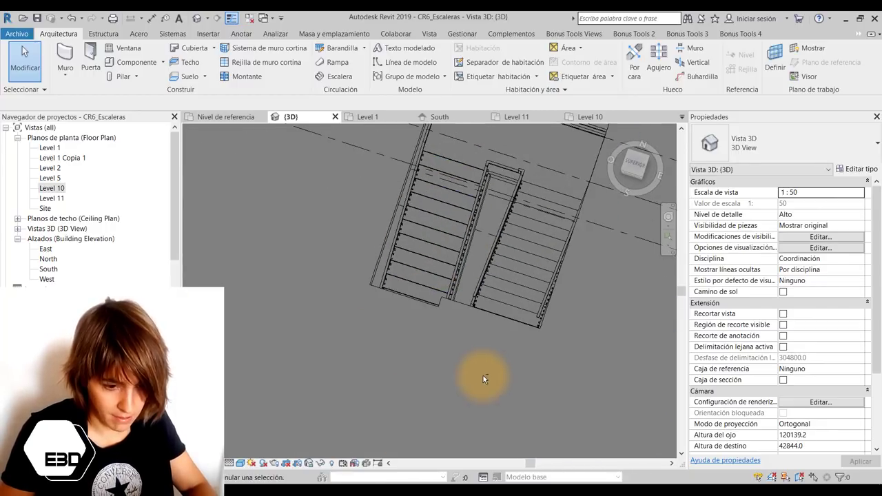
pyautogui.moveTo(483, 375)
pyautogui.keyDown('shift'); pyautogui.mouseDown(button='middle')
pyautogui.moveTo(374, 334)
pyautogui.moveTo(384, 275)
pyautogui.moveTo(457, 252)
pyautogui.moveTo(472, 269)
pyautogui.mouseUp(button='middle'); pyautogui.keyUp('shift')
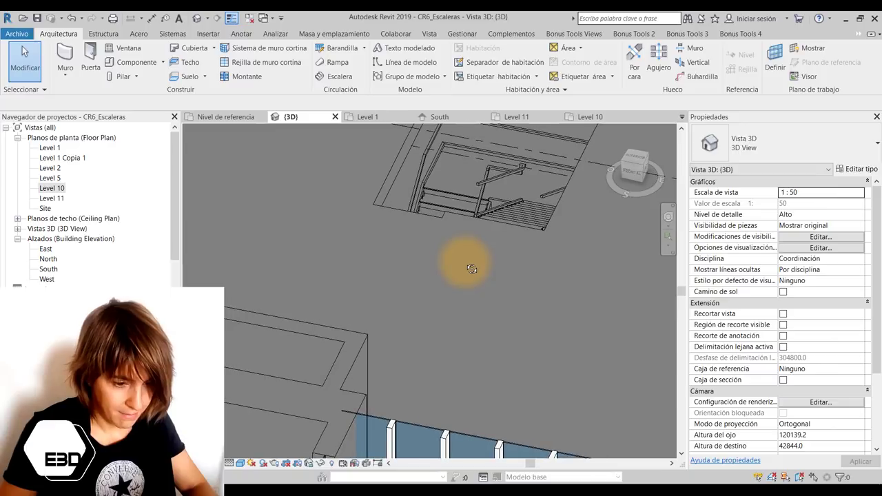
pyautogui.doubleClick(52, 188)
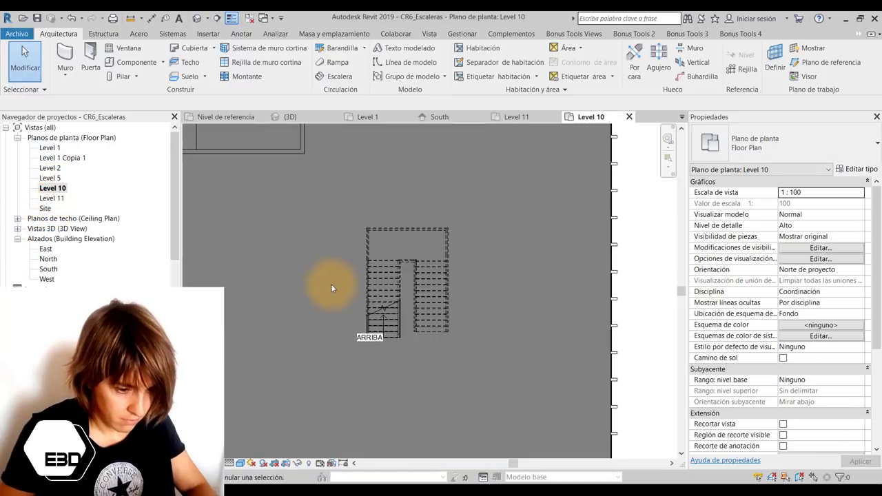
# Select the Level 10 U-stair and put it into stair editing mode.
pyautogui.scroll(4, 331, 284)
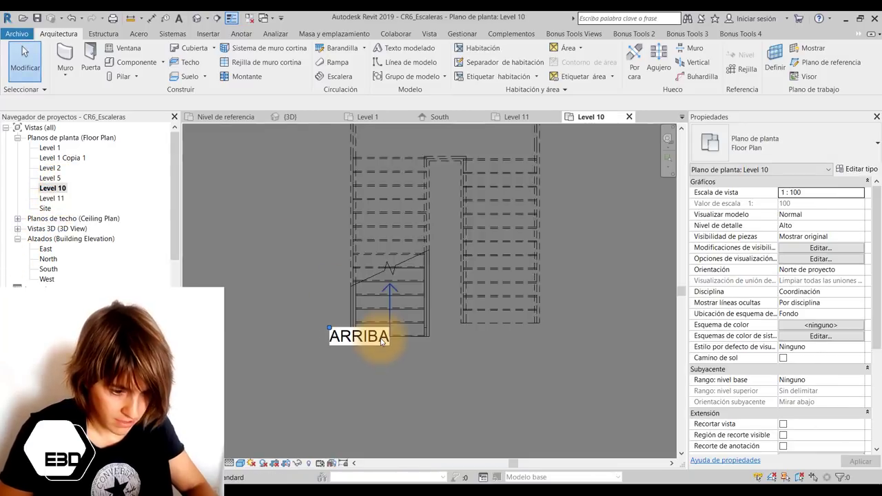
pyautogui.click(323, 331)
pyautogui.press('Escape')
pyautogui.scroll(-3, 292, 376)
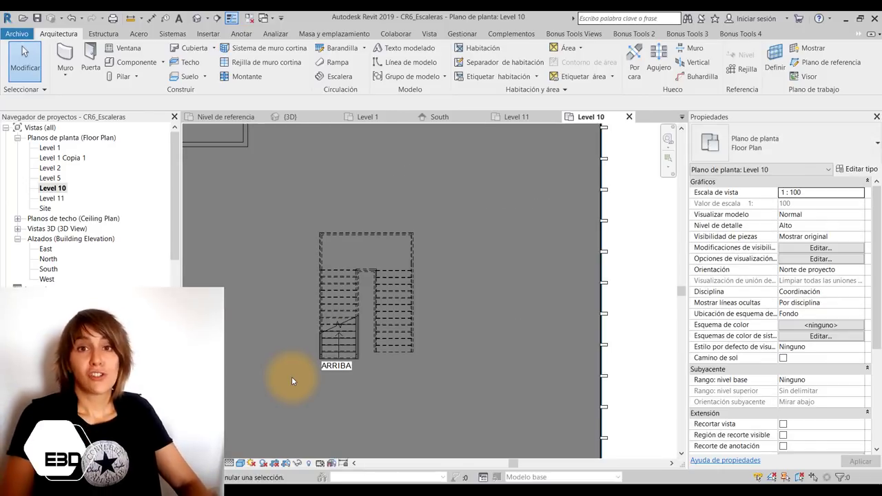
pyautogui.scroll(1, 330, 331)
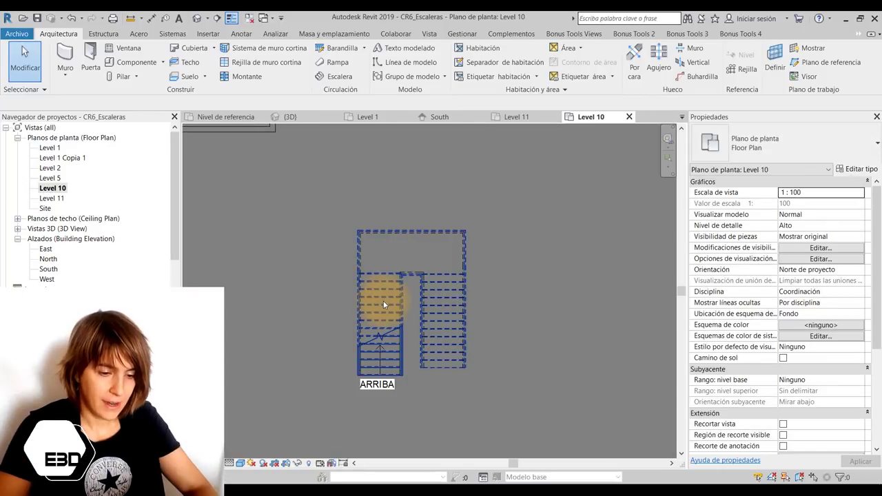
pyautogui.click(383, 304)
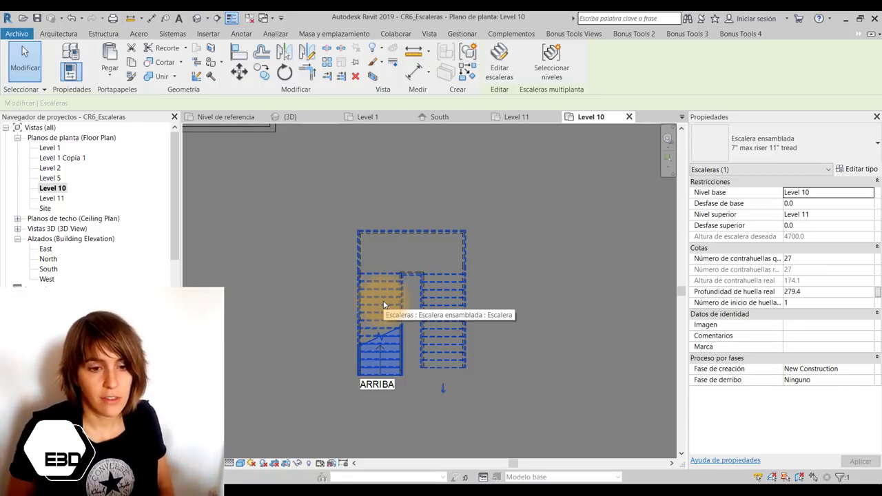
pyautogui.click(500, 75)
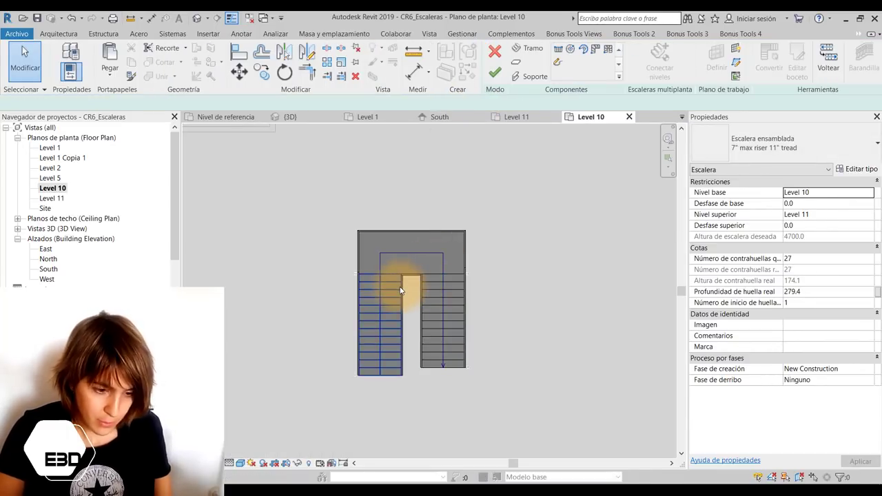
# Widen the left run to 2578.6 and drag the landing deeper.
pyautogui.click(400, 290)
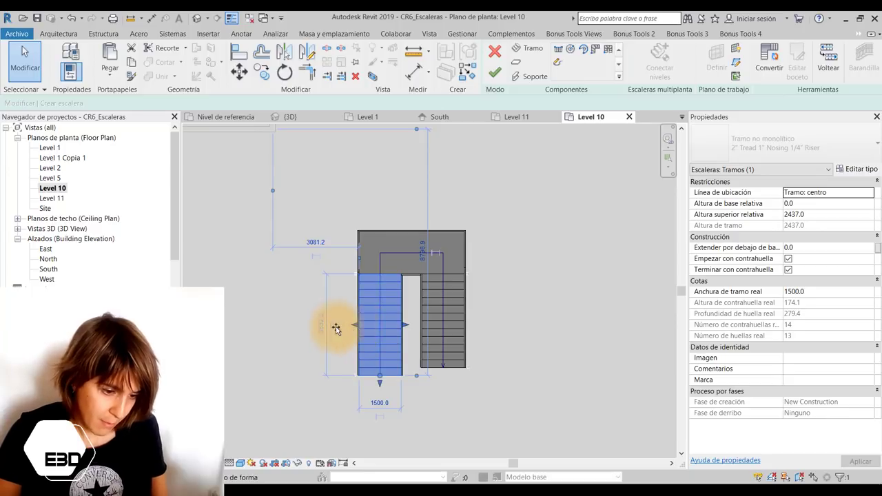
pyautogui.moveTo(335, 329); pyautogui.dragTo(325, 334)
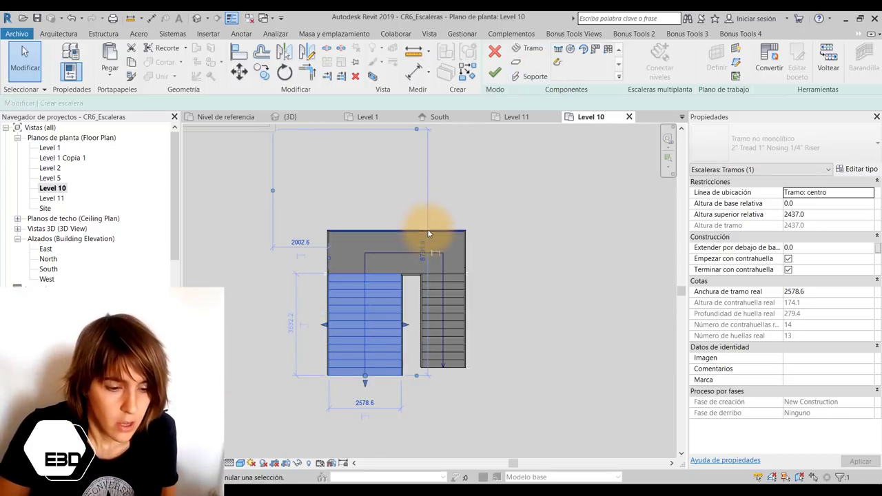
pyautogui.click(386, 236)
pyautogui.moveTo(394, 229)
pyautogui.mouseDown()
pyautogui.moveTo(401, 194)
pyautogui.moveTo(393, 236)
pyautogui.mouseUp()
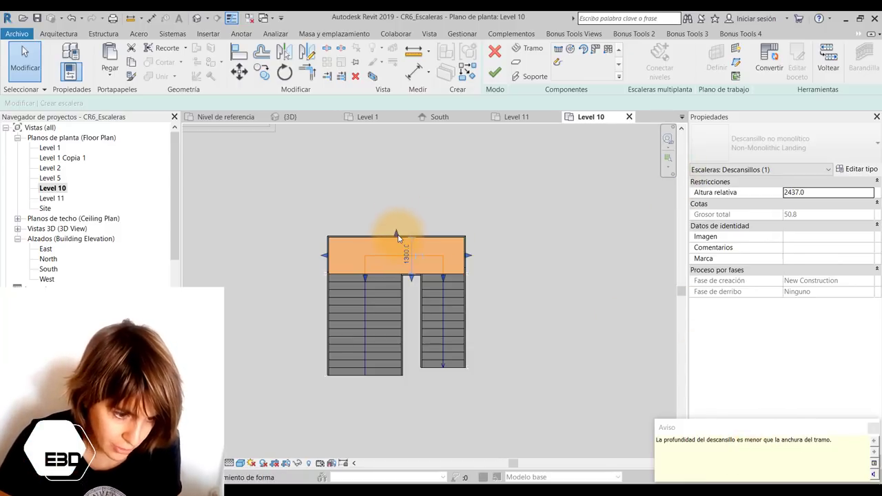
pyautogui.click(397, 228)
pyautogui.hotkey('ctrl', 'z')
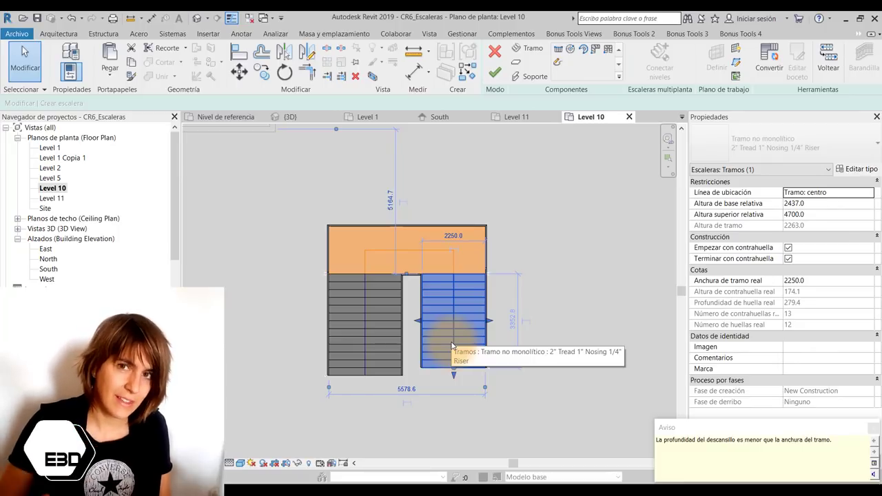
pyautogui.click(537, 300)
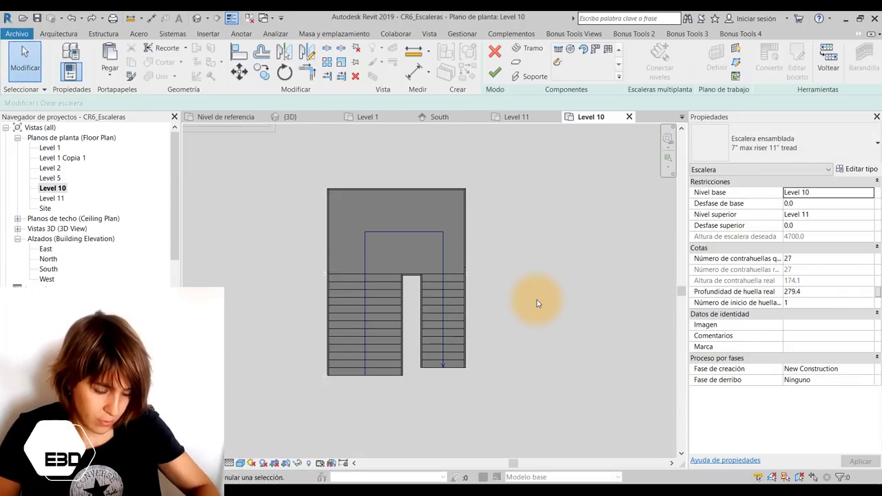
# Undo the run and landing edits, then review the 2" Tread 1" Nosing 1/4" Riser run type (50.8 tread thickness).
pyautogui.hotkey('ctrl', 'z')
pyautogui.hotkey('ctrl', 'z')
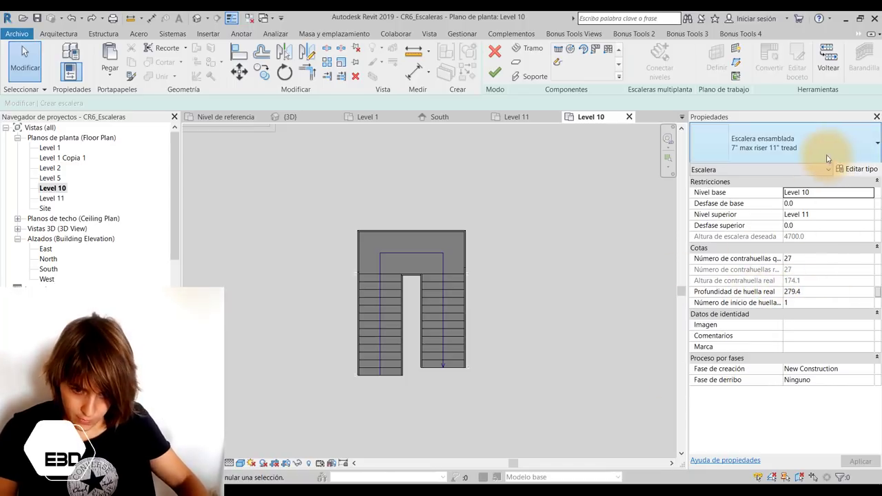
pyautogui.click(858, 169)
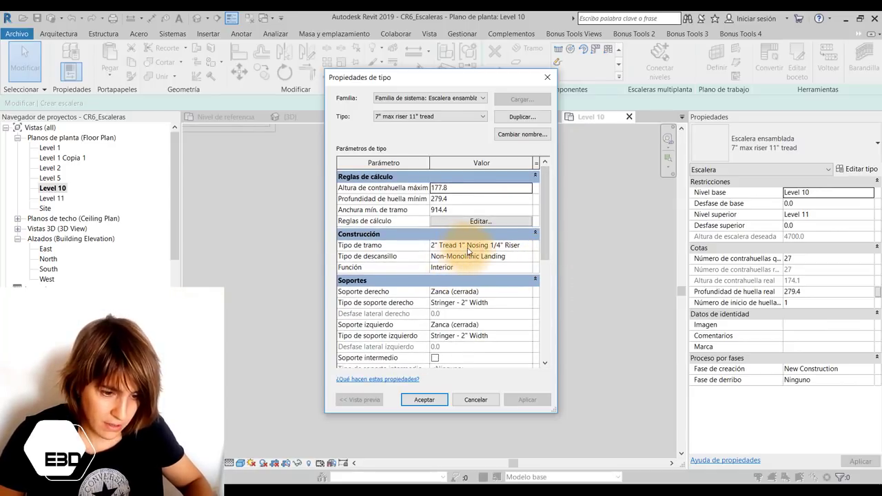
pyautogui.doubleClick(529, 246)
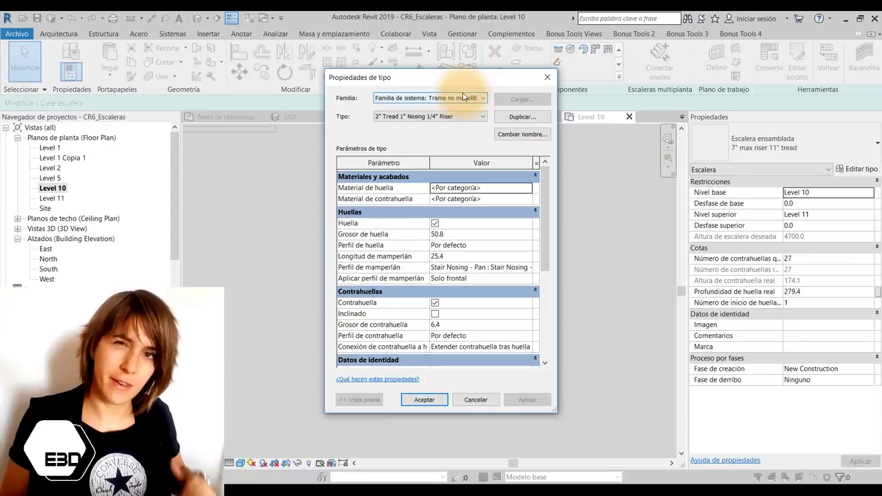
pyautogui.click(423, 399)
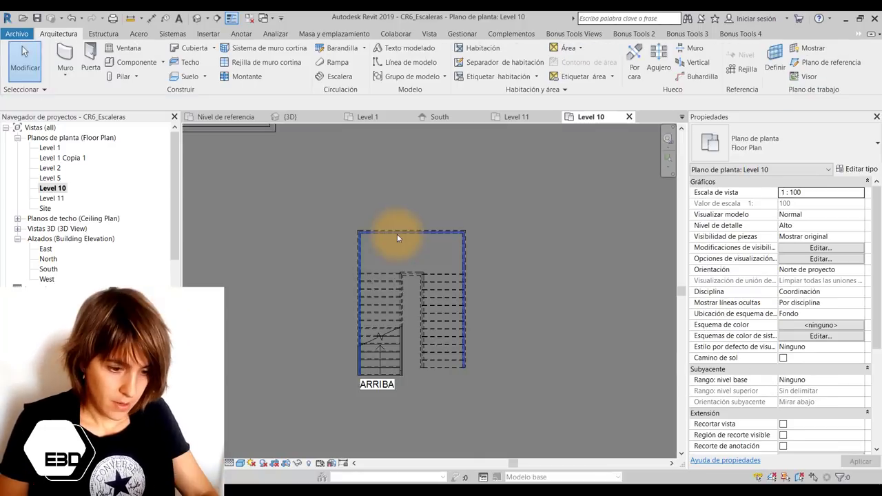
pyautogui.scroll(-3, 397, 235)
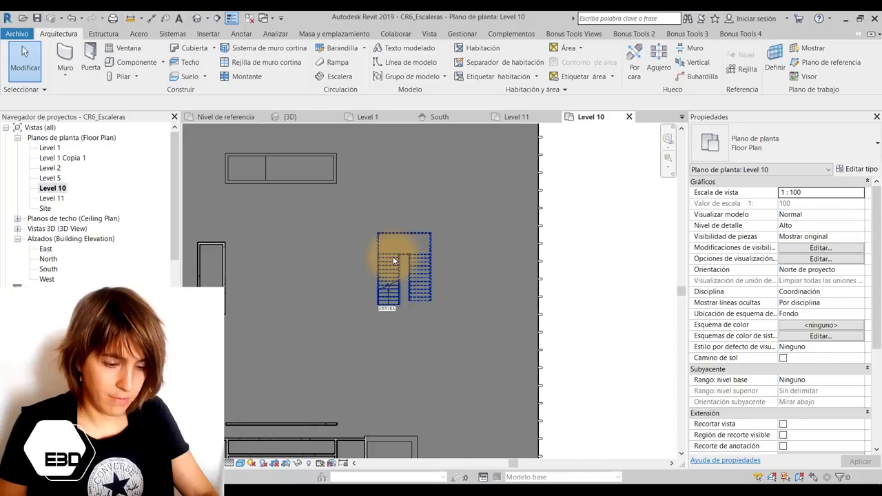
pyautogui.click(394, 261)
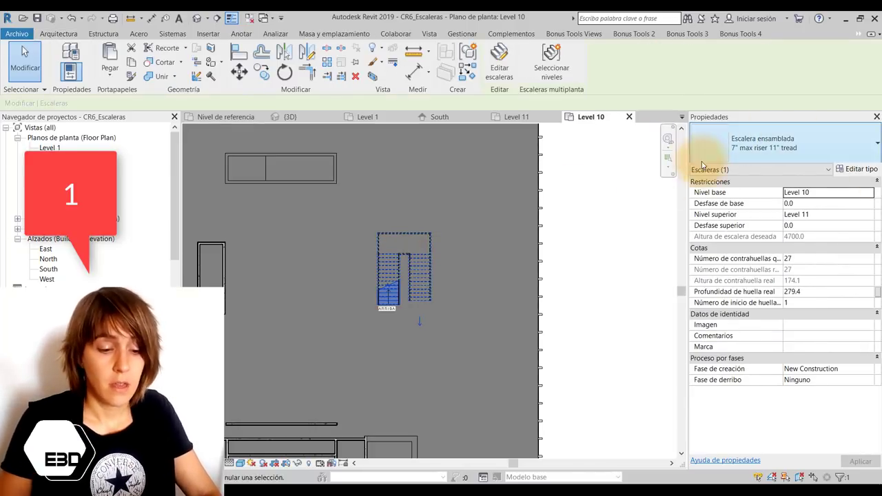
pyautogui.click(638, 227)
pyautogui.click(393, 308)
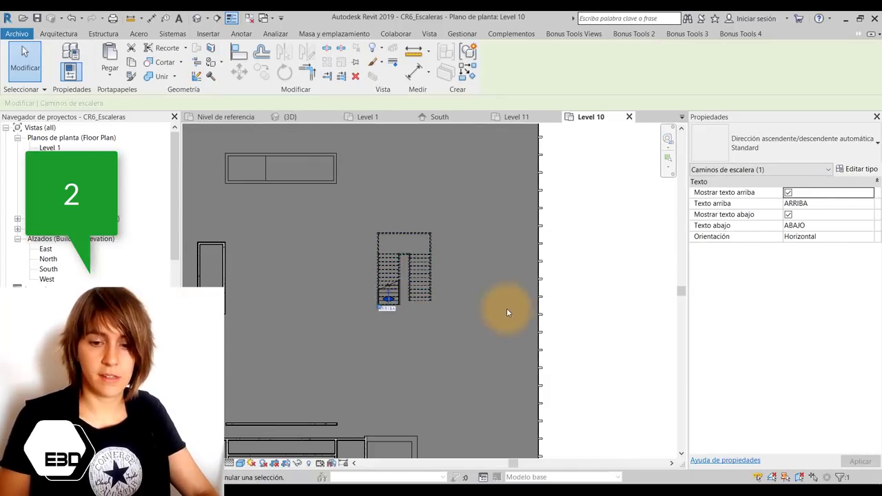
pyautogui.press('Escape')
pyautogui.scroll(3, 383, 281)
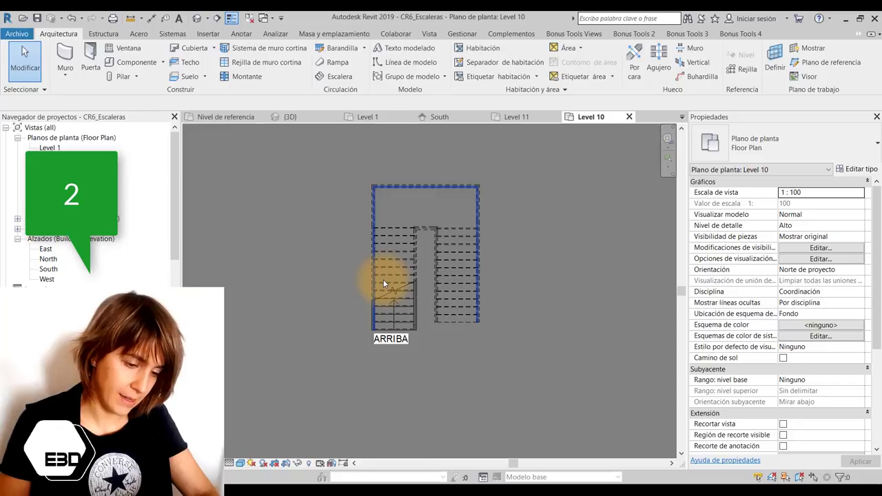
pyautogui.press('Tab')
pyautogui.click(383, 279)
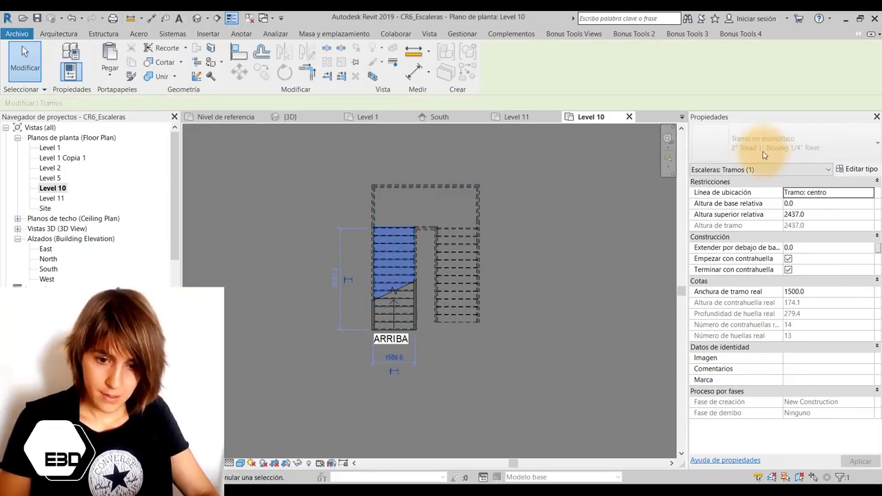
pyautogui.click(416, 223)
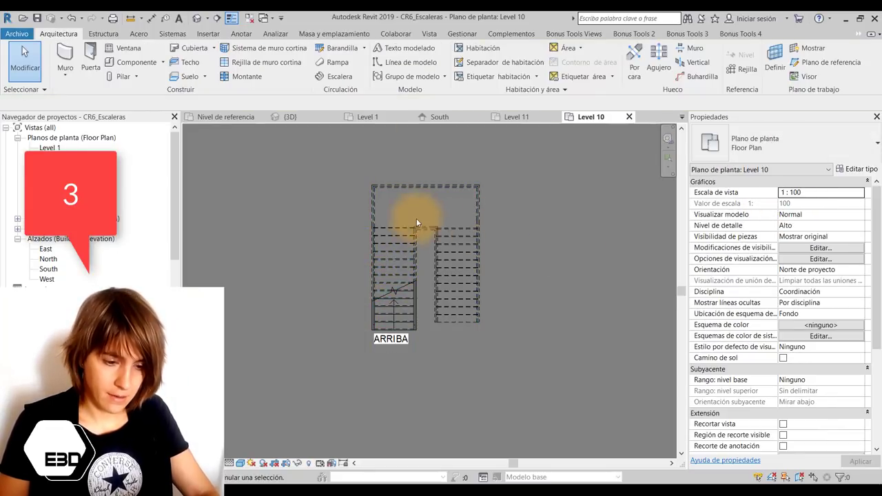
pyautogui.click(415, 186)
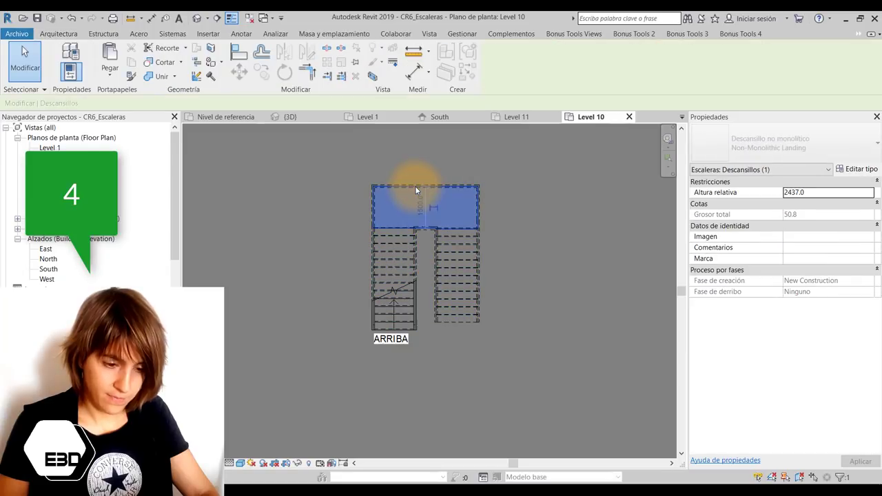
pyautogui.click(416, 244)
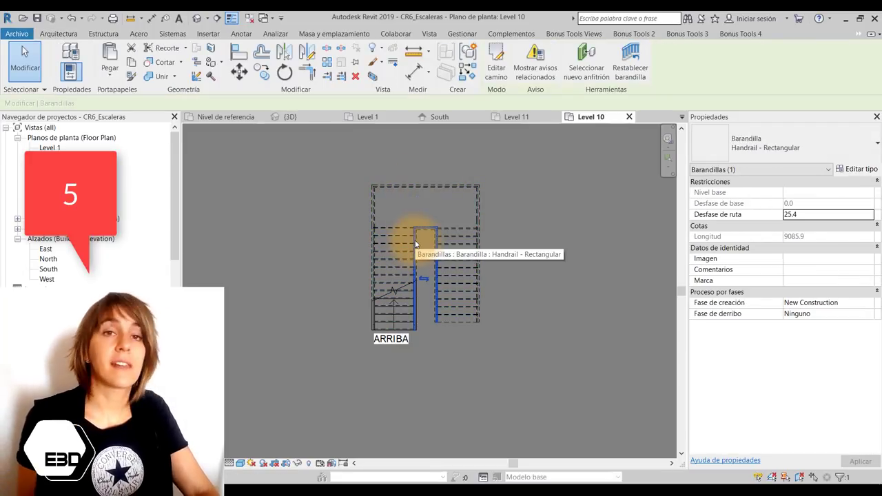
pyautogui.press('Escape')
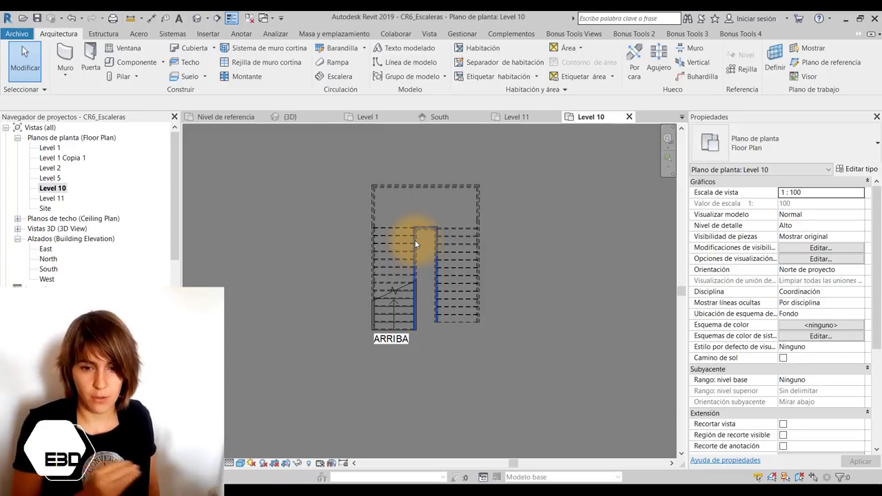
pyautogui.click(400, 236)
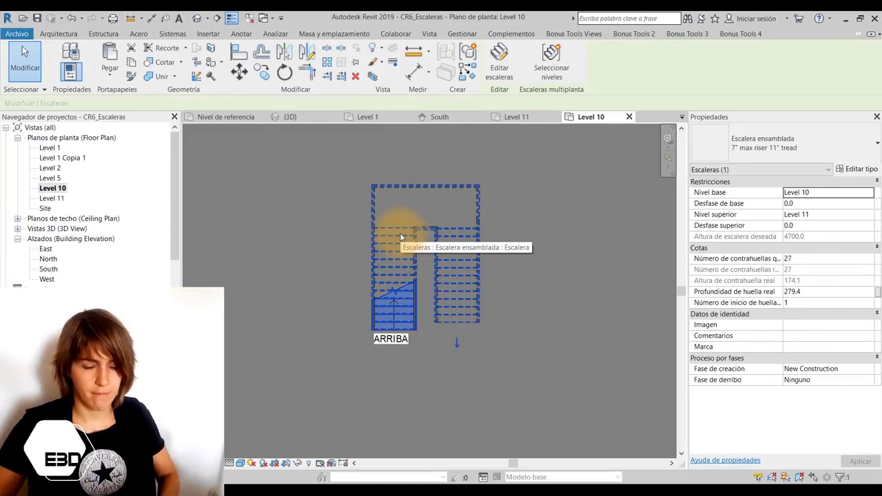
pyautogui.press('Escape')
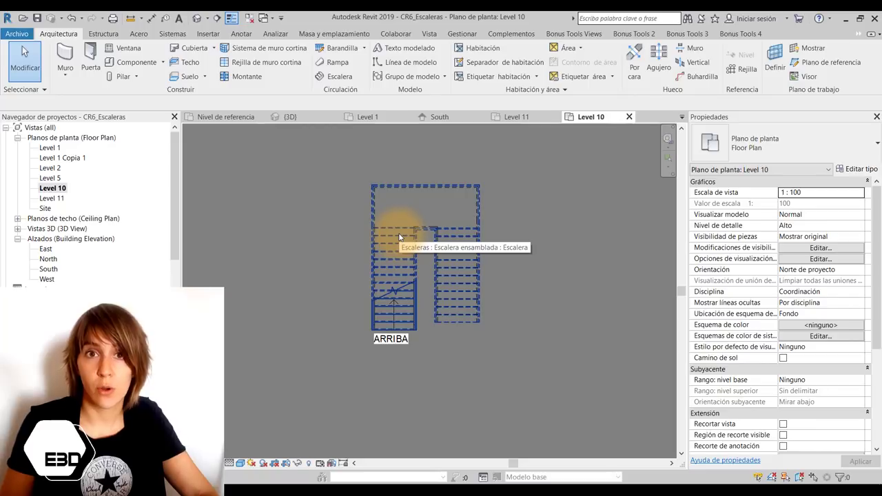
pyautogui.scroll(-2, 320, 234)
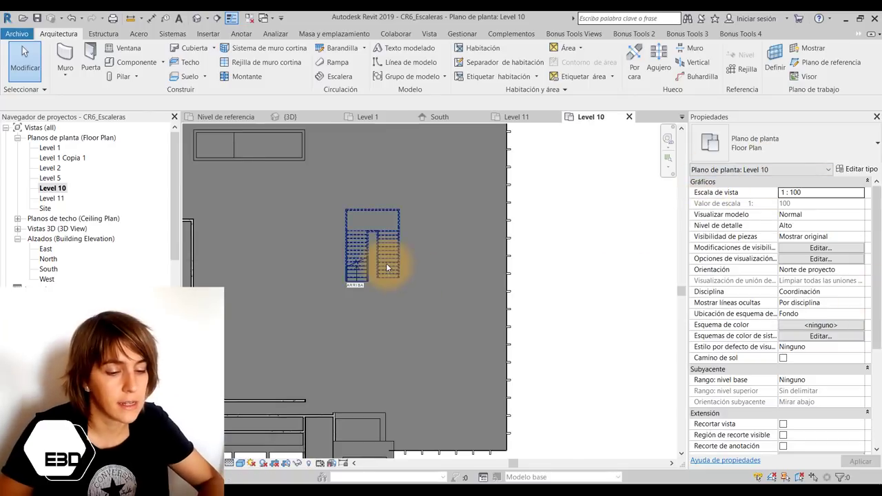
pyautogui.scroll(-2, 384, 268)
pyautogui.click(373, 265)
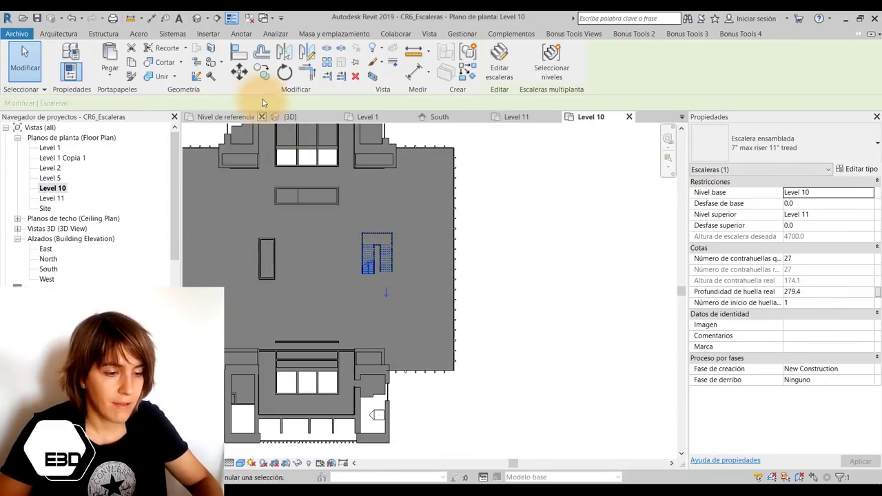
# Move the U-stair out to the right of the building.
pyautogui.click(239, 77)
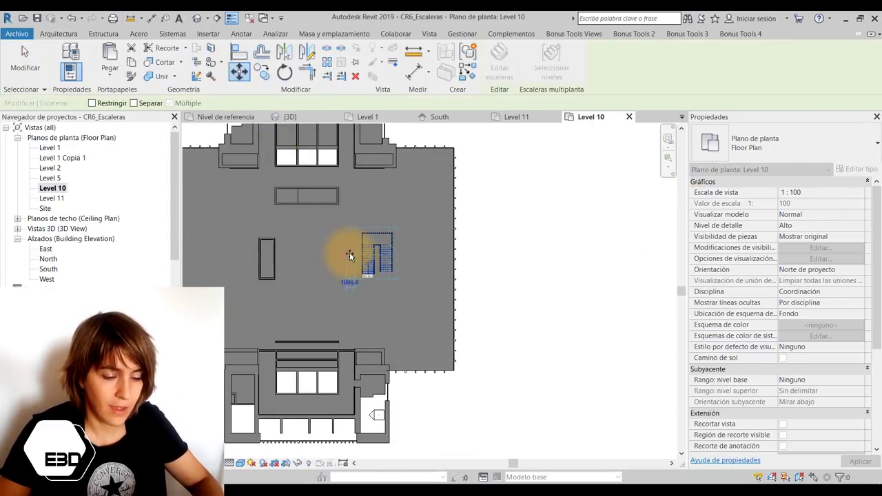
pyautogui.click(350, 252)
pyautogui.click(479, 251)
pyautogui.click(590, 286)
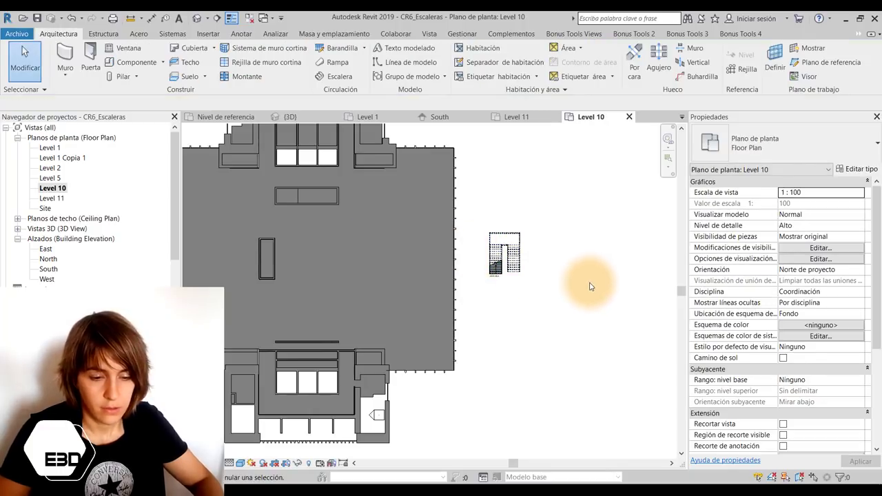
# Start a new stair with a Full-Step Spiral run and set its centre point.
pyautogui.scroll(-2, 117, 232)
pyautogui.scroll(-2, 442, 251)
pyautogui.doubleClick(483, 253)
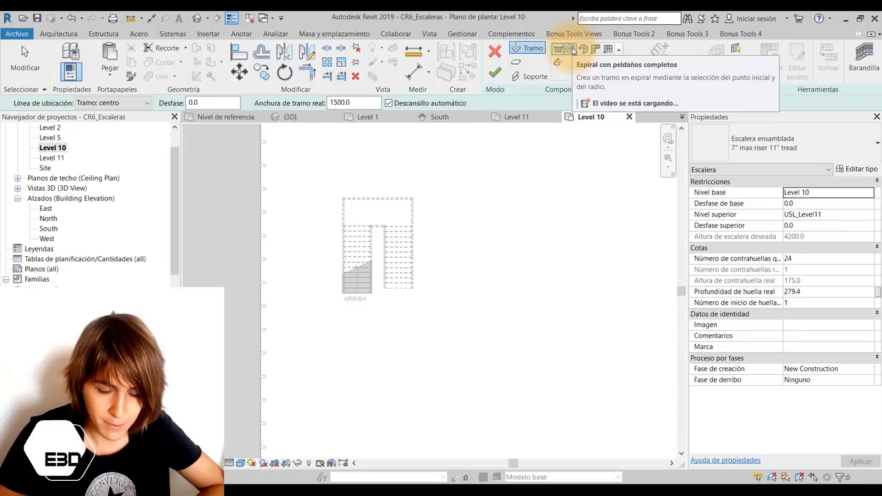
pyautogui.click(570, 50)
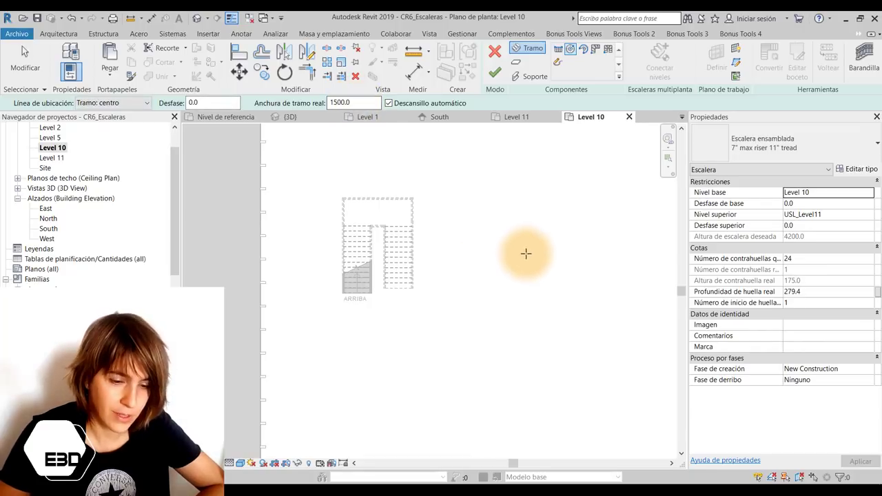
pyautogui.click(545, 241)
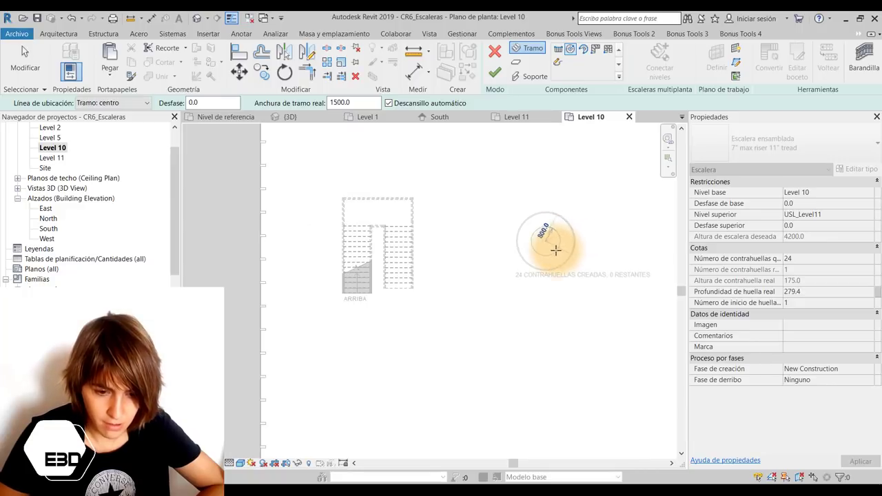
# Set the spiral run's start point, previewing a wide 24-riser arc at 4000.0 radius.
pyautogui.scroll(2, 558, 248)
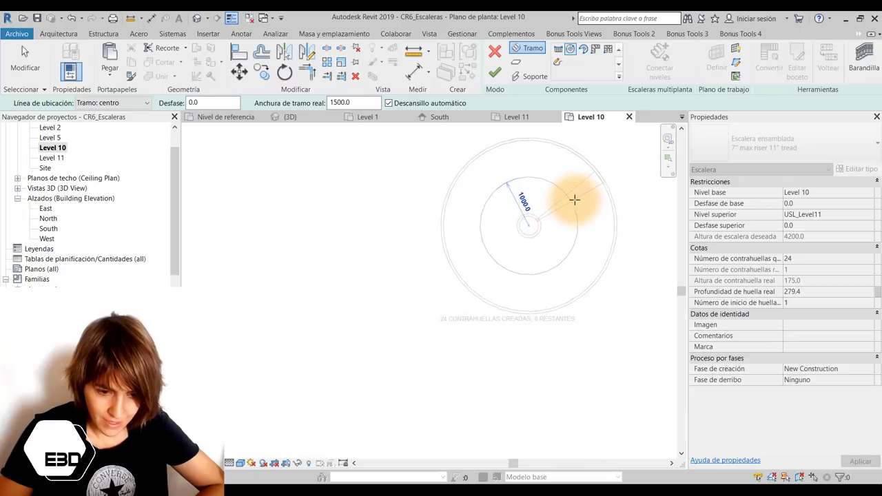
pyautogui.click(543, 145)
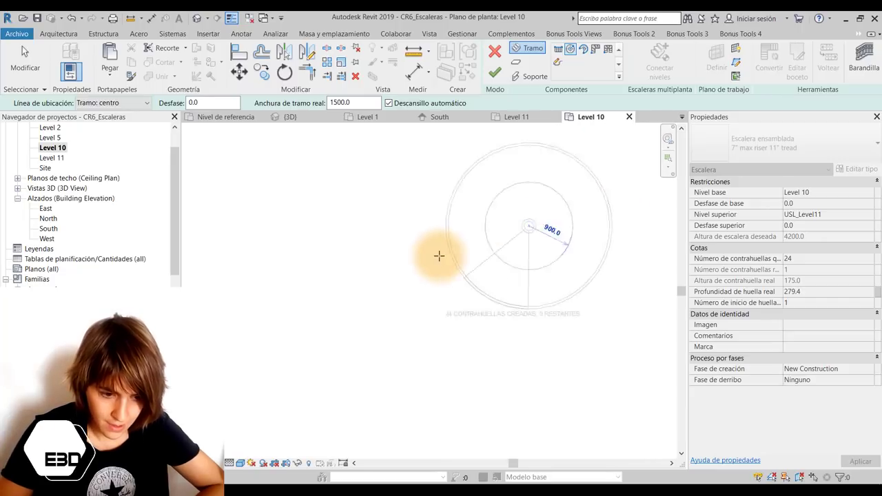
pyautogui.scroll(-3, 413, 258)
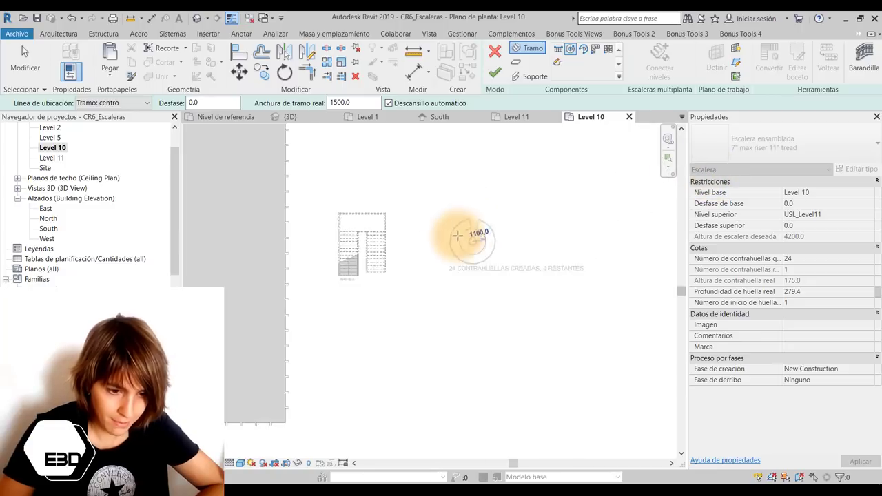
pyautogui.scroll(-3, 444, 256)
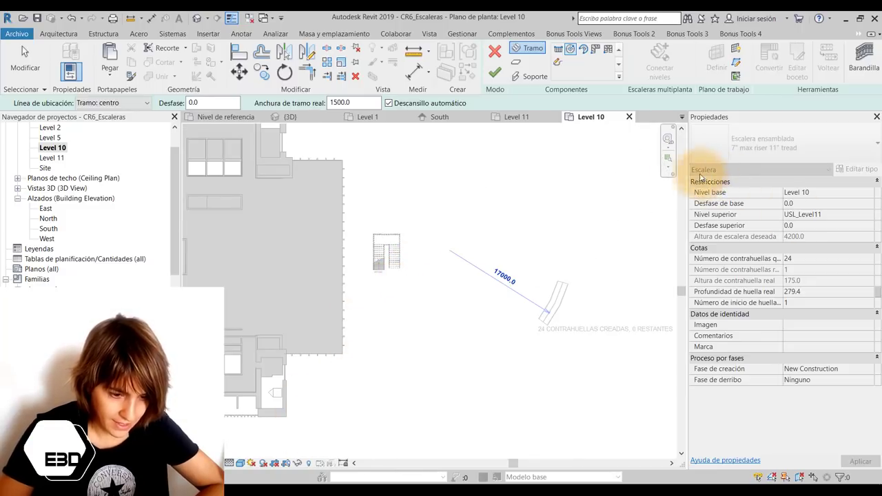
pyautogui.scroll(-3, 308, 277)
pyautogui.scroll(-3, 399, 238)
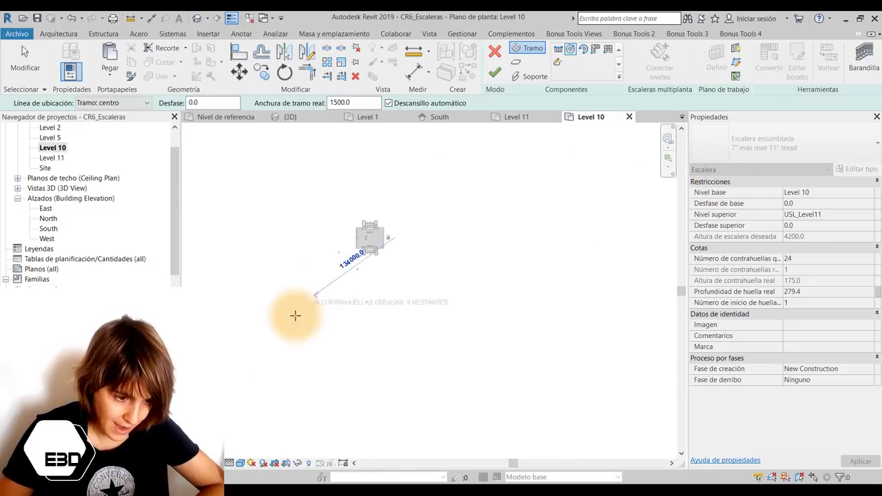
pyautogui.scroll(2, 310, 268)
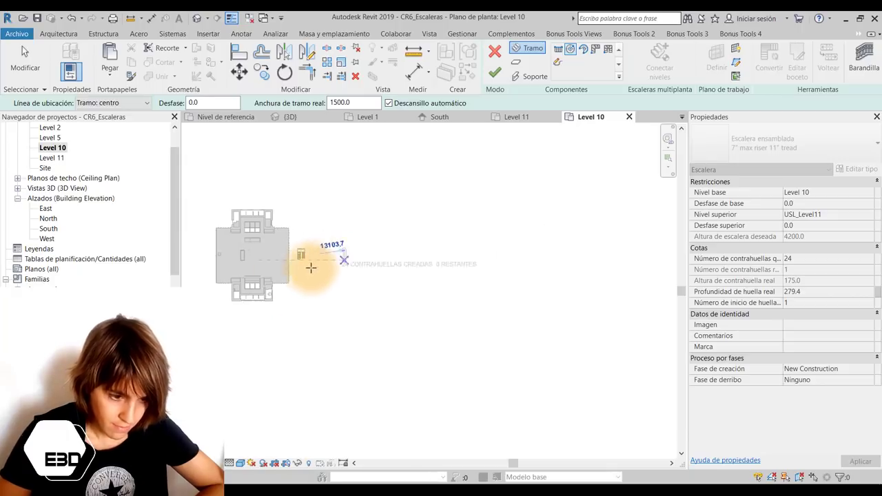
pyautogui.scroll(2, 334, 236)
pyautogui.scroll(2, 372, 224)
pyautogui.scroll(2, 390, 205)
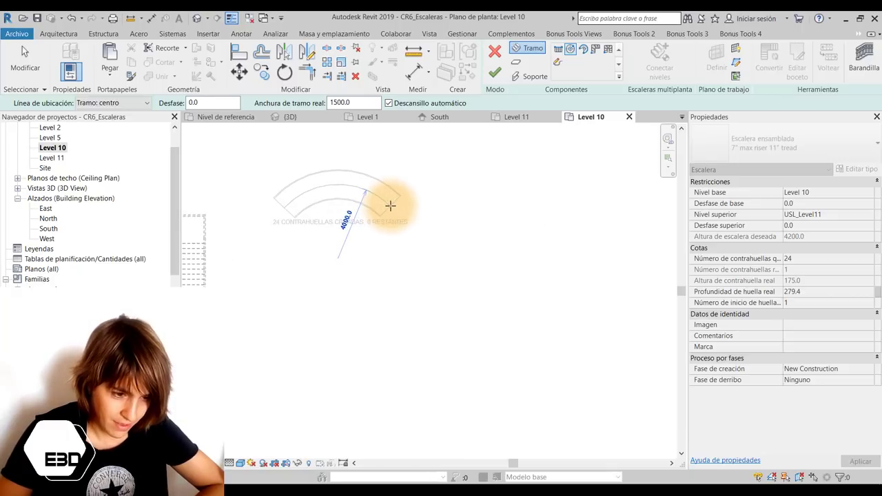
# Place the arc run's end, then try stretching the run and undo it.
pyautogui.click(388, 234)
pyautogui.press('Escape')
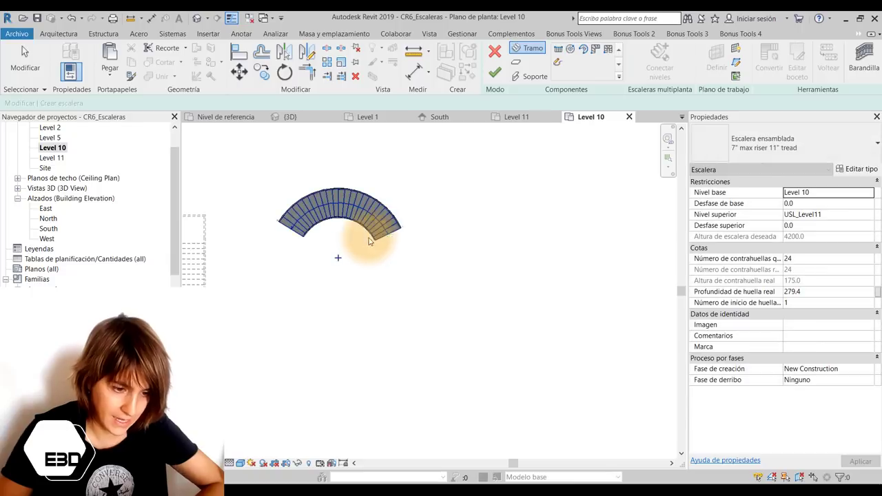
pyautogui.click(345, 194)
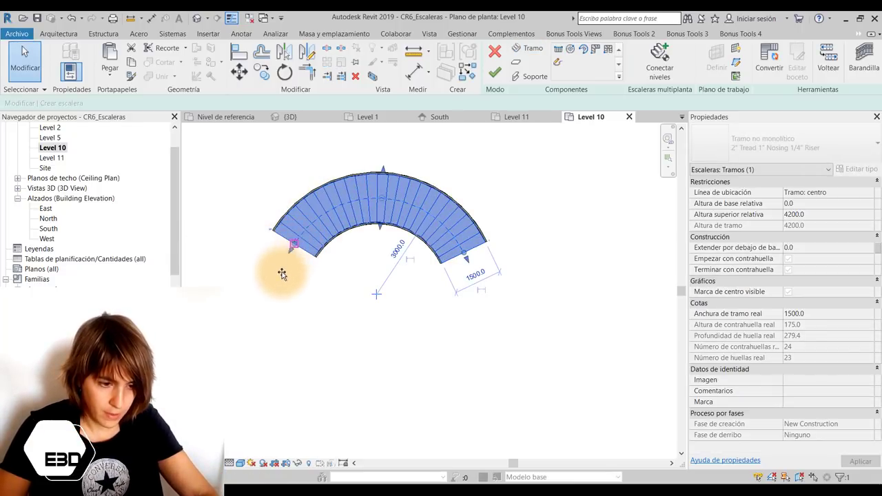
pyautogui.moveTo(291, 251)
pyautogui.mouseDown()
pyautogui.moveTo(282, 310)
pyautogui.moveTo(452, 353)
pyautogui.mouseUp()
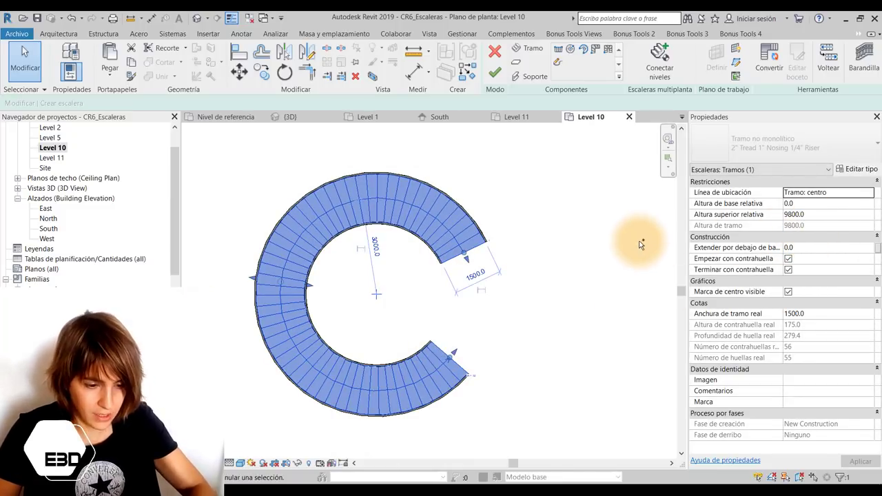
pyautogui.hotkey('ctrl', 'z')
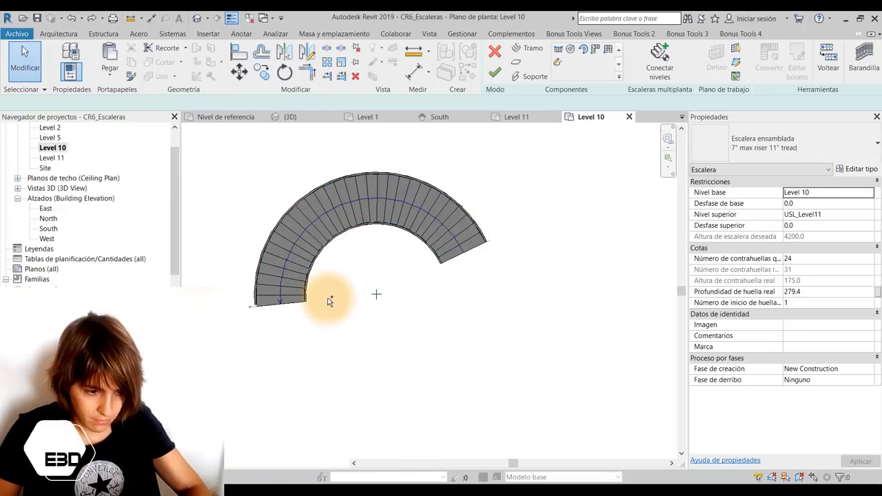
# Set the stair's Top Level to Level 11 and apply it.
pyautogui.click(308, 248)
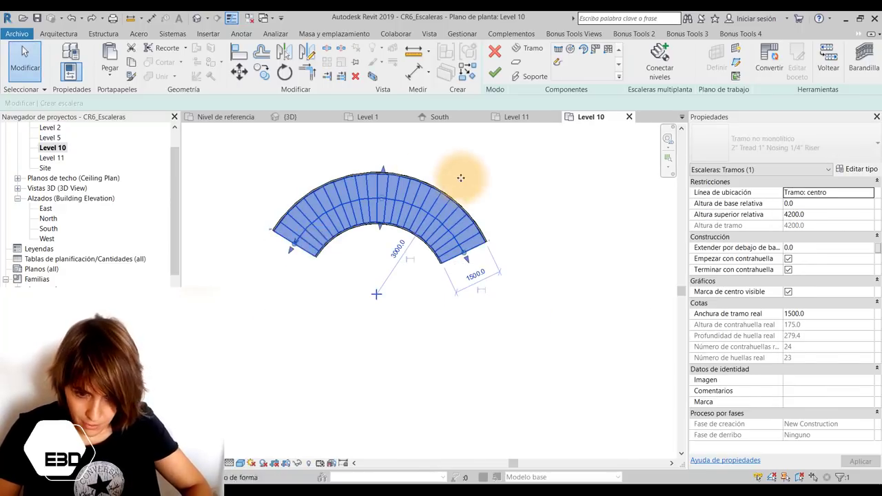
pyautogui.click(588, 202)
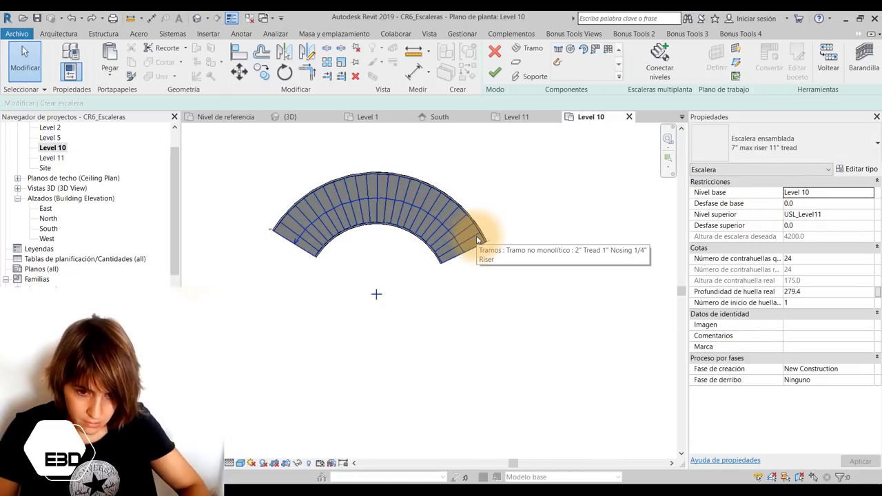
pyautogui.click(839, 215)
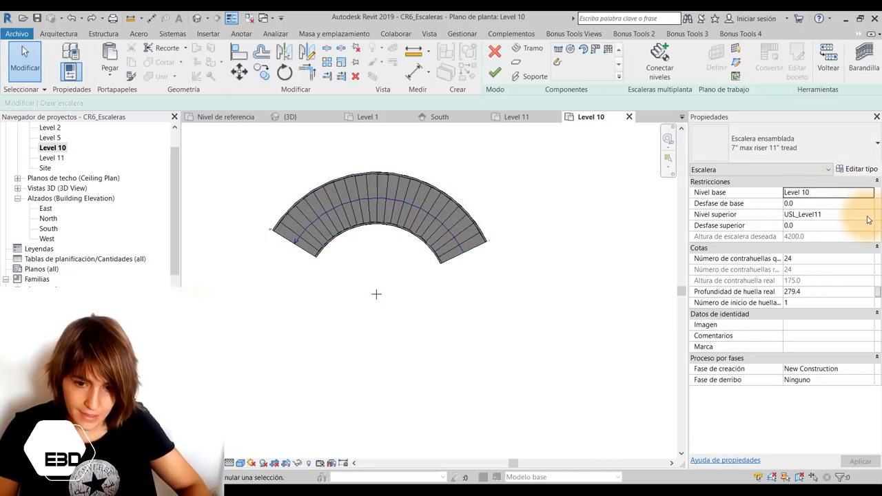
pyautogui.click(866, 214)
pyautogui.click(826, 245)
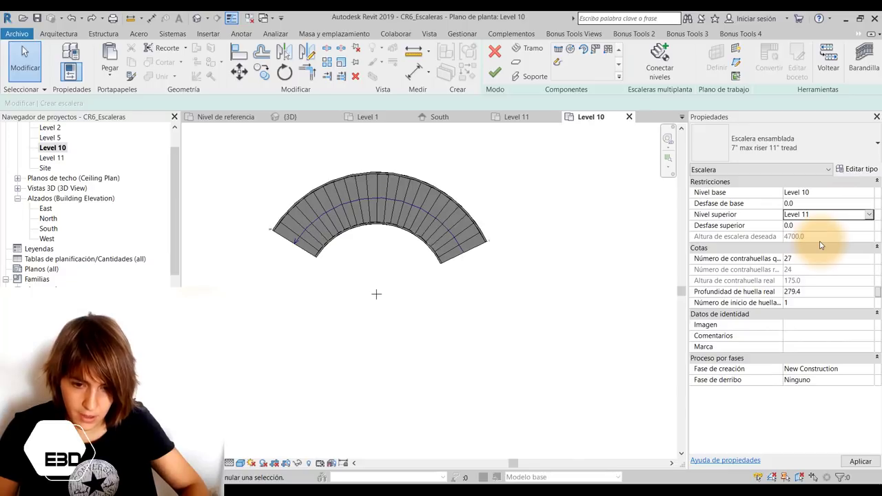
pyautogui.click(434, 215)
pyautogui.click(288, 269)
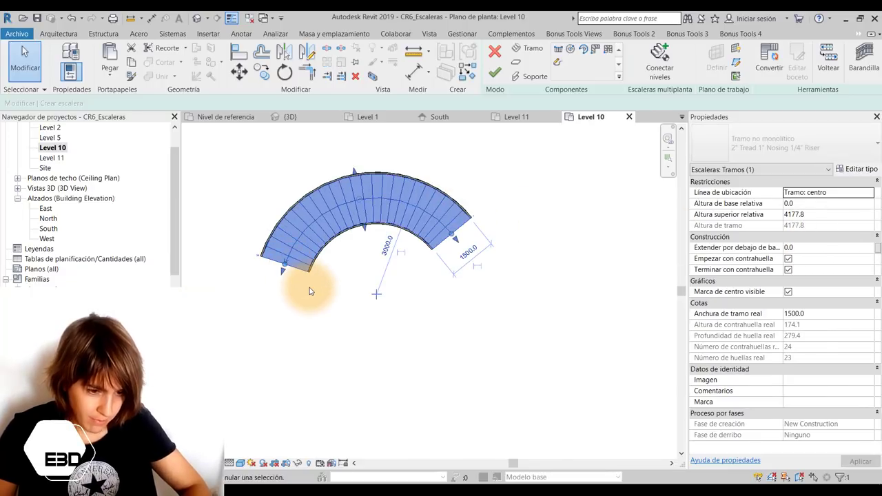
# Orbit the 3D view to inspect the curved stair, dismissing the warning.
pyautogui.click(197, 19)
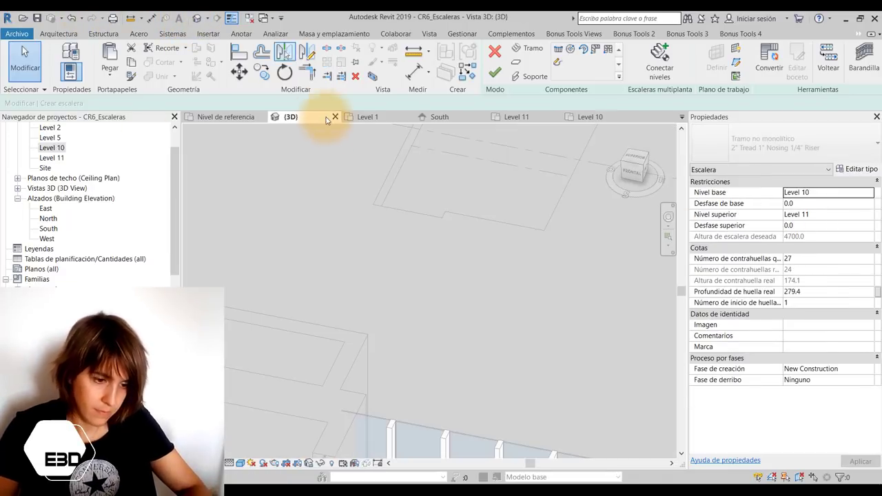
pyautogui.scroll(-2, 315, 223)
pyautogui.scroll(-2, 305, 221)
pyautogui.scroll(3, 599, 255)
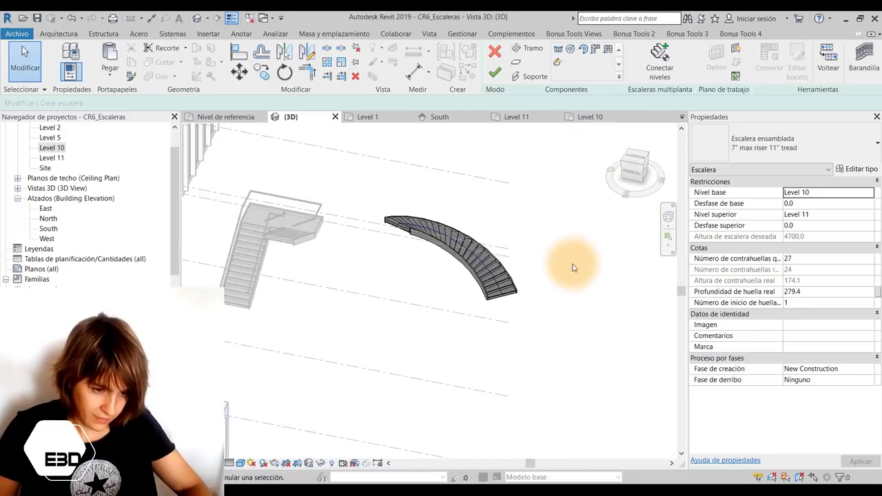
pyautogui.moveTo(518, 266)
pyautogui.keyDown('shift'); pyautogui.mouseDown(button='middle')
pyautogui.moveTo(496, 256)
pyautogui.moveTo(567, 155)
pyautogui.moveTo(557, 199)
pyautogui.moveTo(507, 213)
pyautogui.moveTo(518, 185)
pyautogui.mouseUp(button='middle'); pyautogui.keyUp('shift')
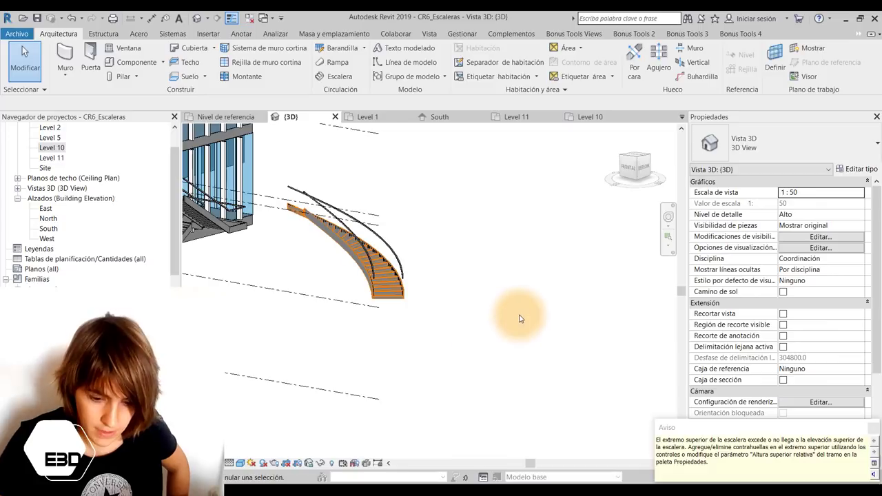
pyautogui.click(520, 318)
pyautogui.moveTo(472, 299)
pyautogui.keyDown('shift'); pyautogui.mouseDown(button='middle')
pyautogui.moveTo(417, 275)
pyautogui.moveTo(388, 276)
pyautogui.moveTo(425, 291)
pyautogui.mouseUp(button='middle'); pyautogui.keyUp('shift')
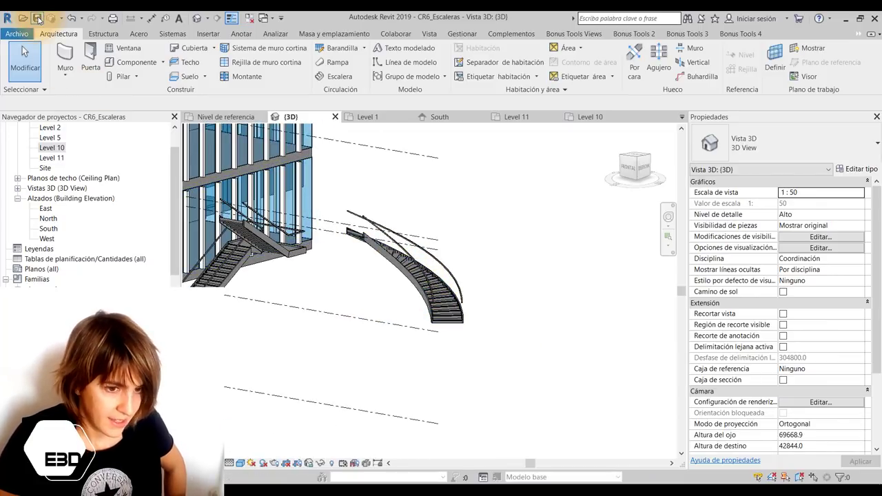
# Open the Level 10 floor plan from the Project Browser.
pyautogui.click(48, 148)
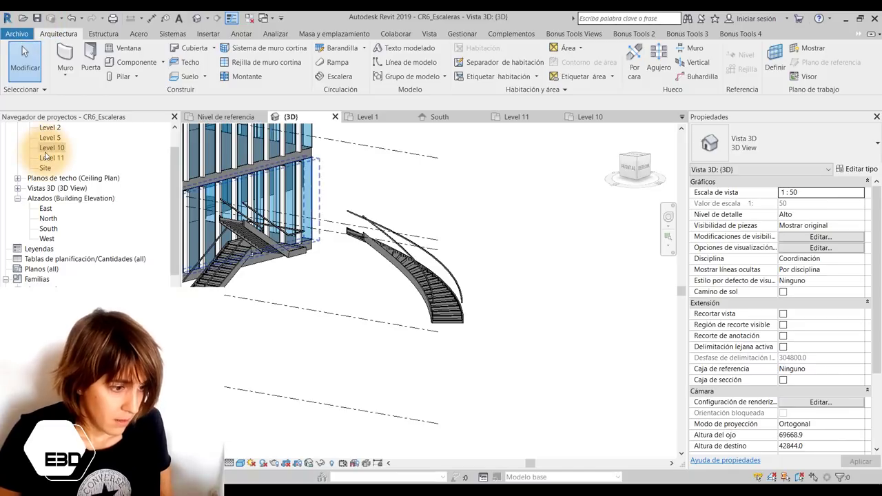
pyautogui.doubleClick(49, 147)
pyautogui.scroll(-3, 411, 215)
# Place an L-shape winder stair of 24 risers beside the curved stair, dismissing the baluster warning.
pyautogui.scroll(-3, 412, 215)
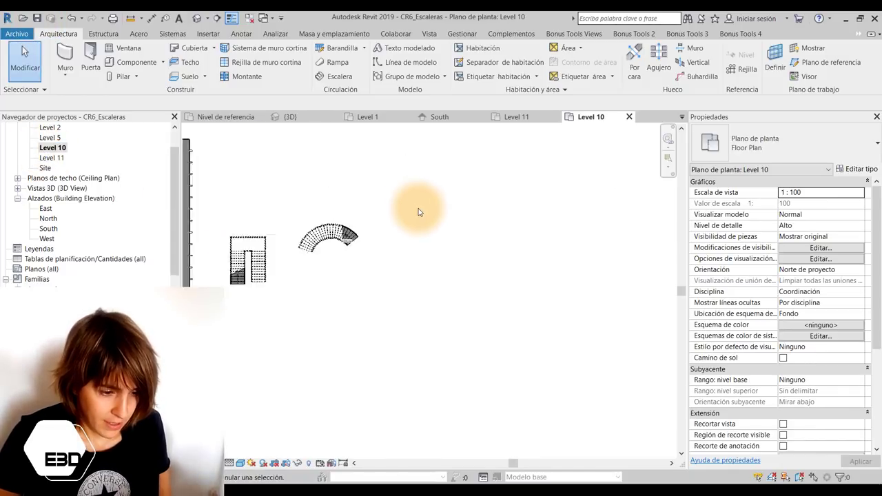
pyautogui.scroll(-2, 411, 215)
pyautogui.scroll(1, 412, 215)
pyautogui.click(338, 76)
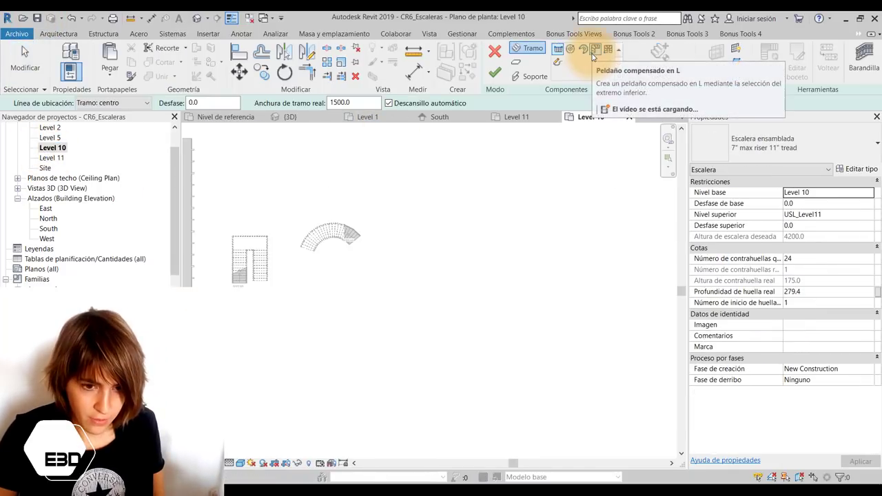
pyautogui.click(594, 49)
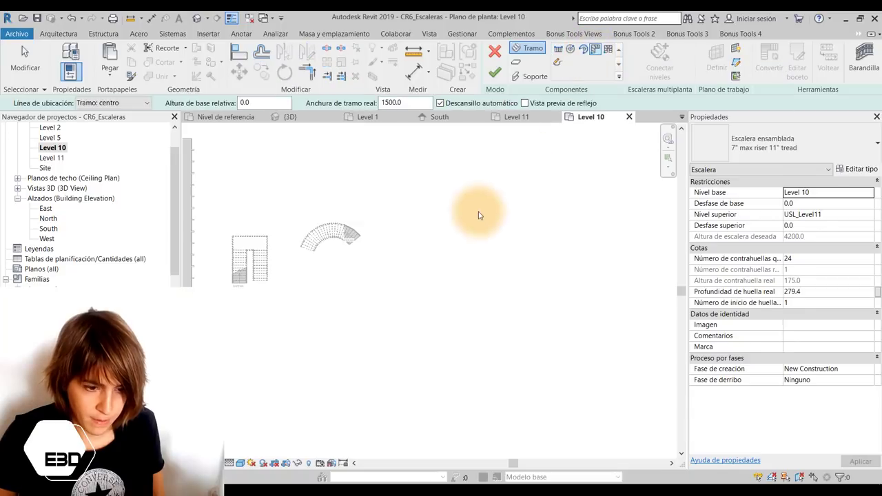
pyautogui.click(444, 270)
pyautogui.click(617, 152)
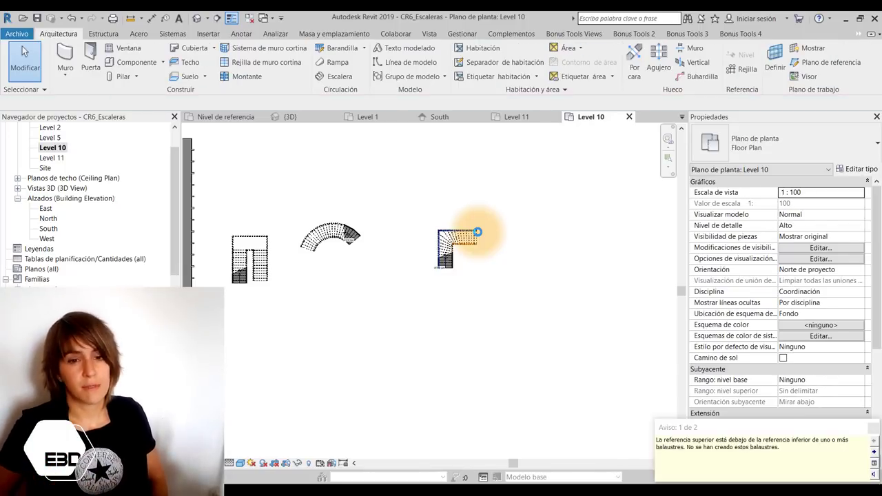
pyautogui.click(402, 230)
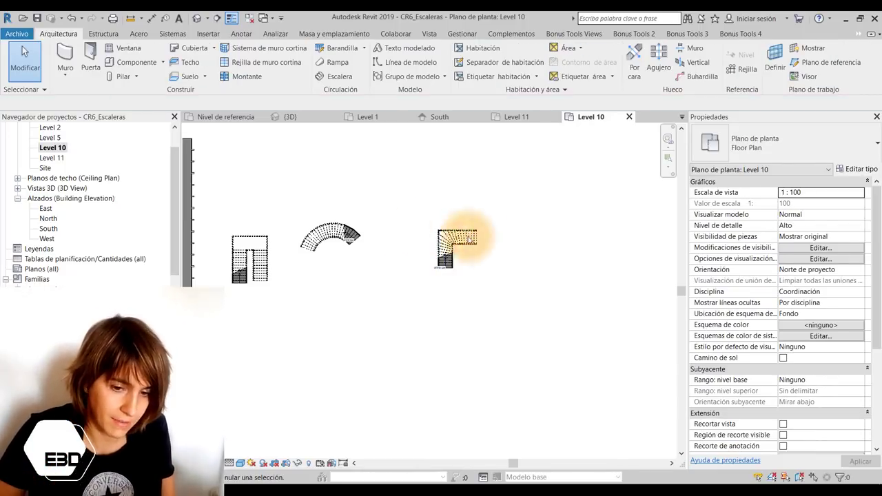
# Edit the L-shaped winder stair and select its 1500.0-wide winder run.
pyautogui.click(353, 80)
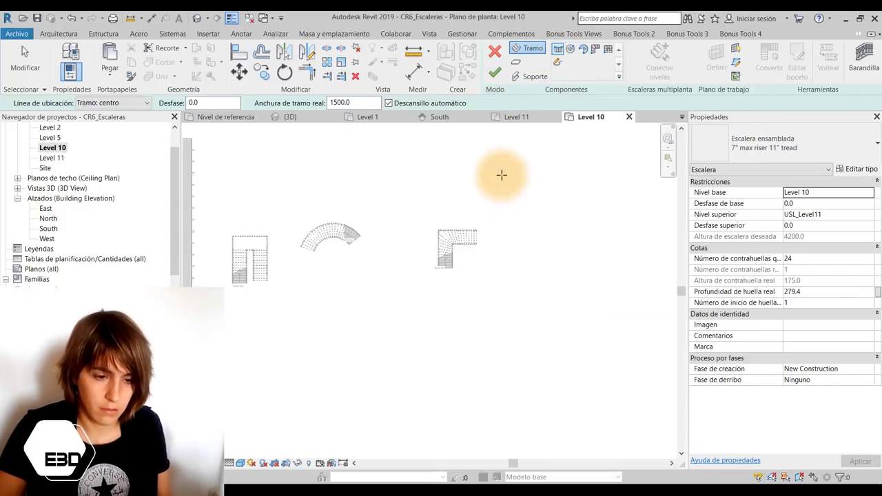
pyautogui.click(493, 53)
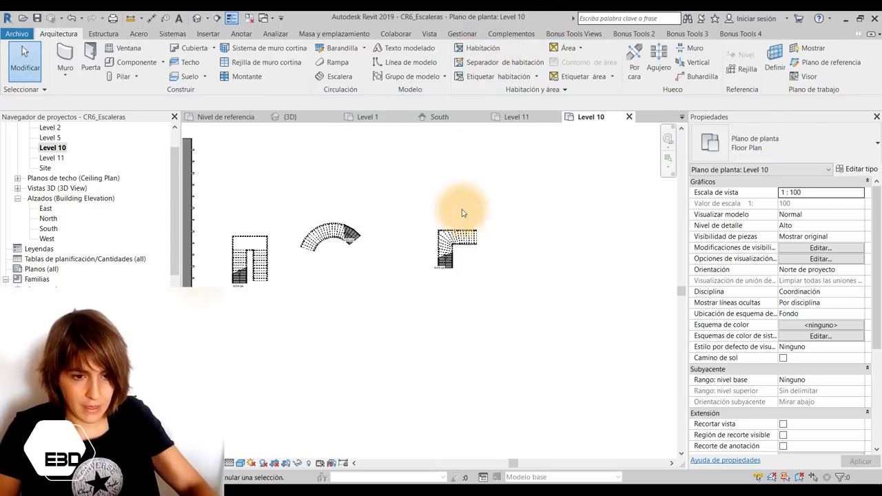
pyautogui.click(448, 246)
pyautogui.click(503, 75)
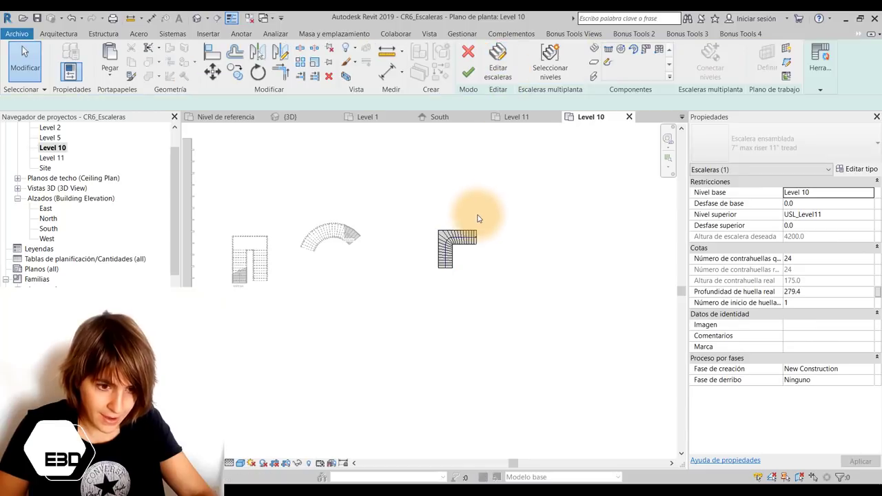
pyautogui.click(465, 242)
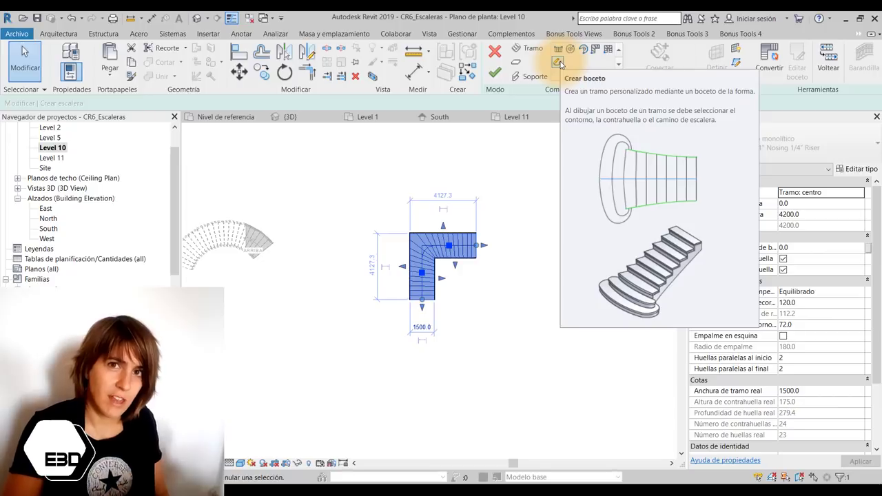
pyautogui.click(558, 62)
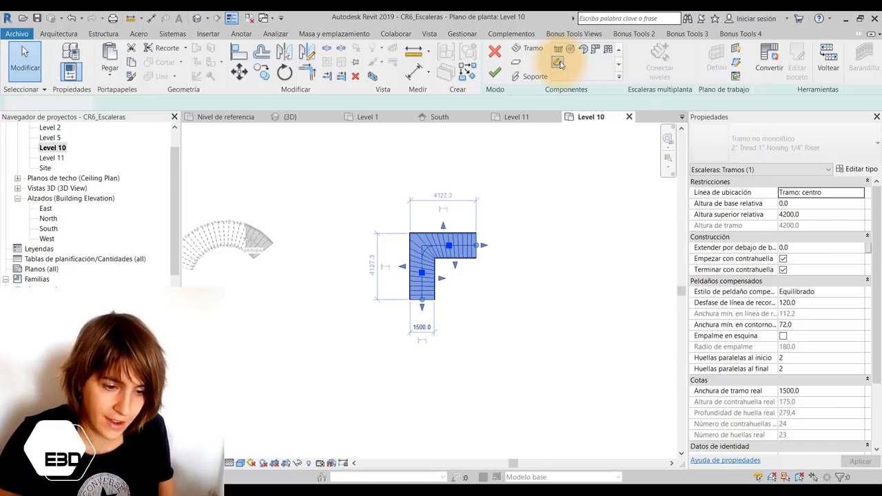
pyautogui.scroll(5, 463, 251)
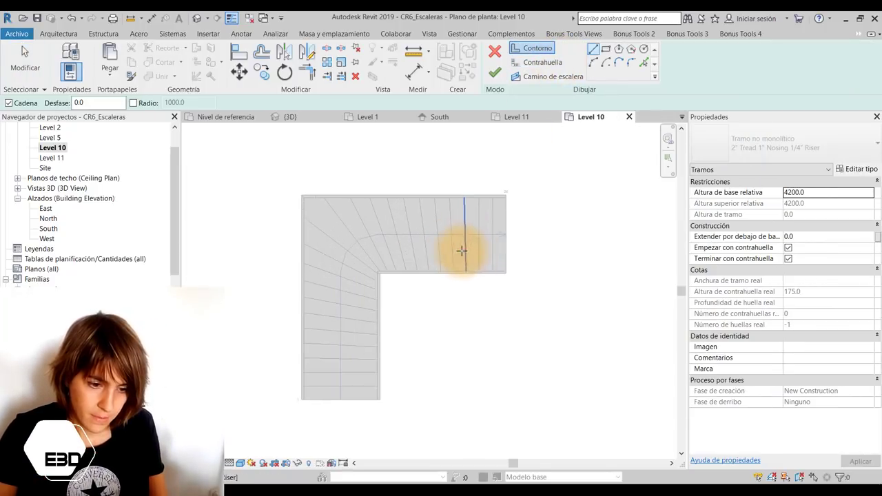
pyautogui.scroll(1, 535, 210)
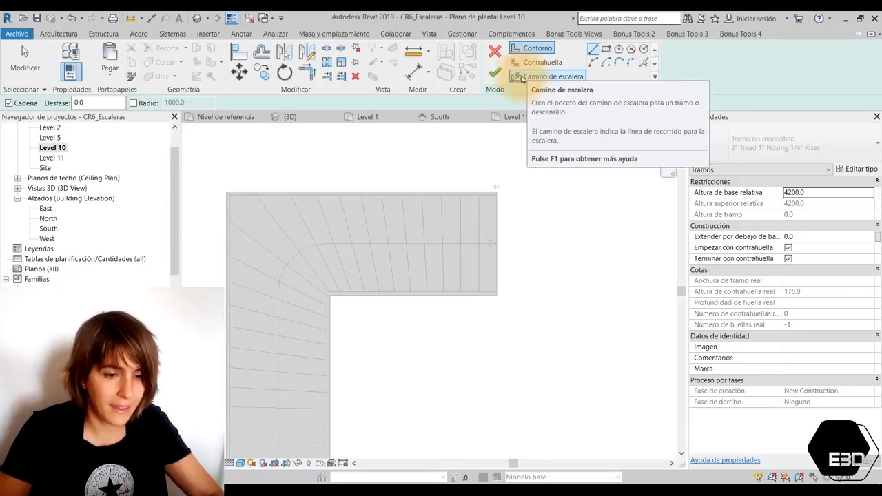
pyautogui.click(501, 56)
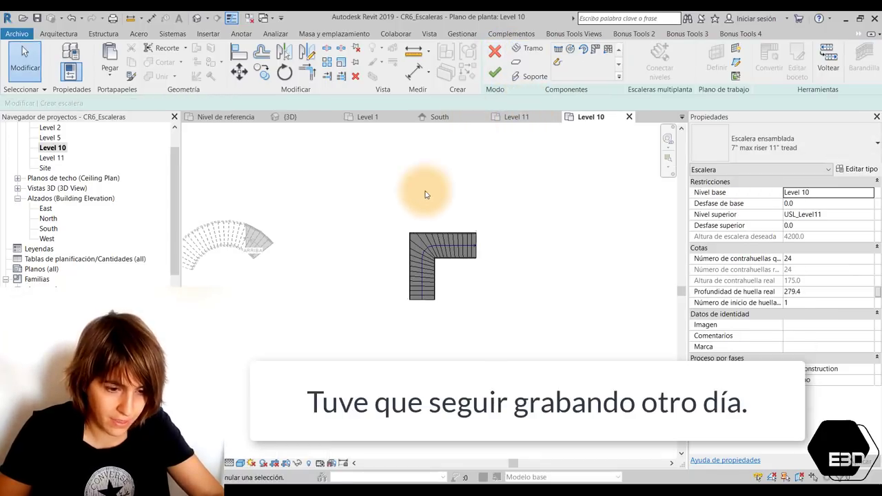
# Start a sketched stair run with a 2000 by 10000 boundary rectangle.
pyautogui.click(491, 75)
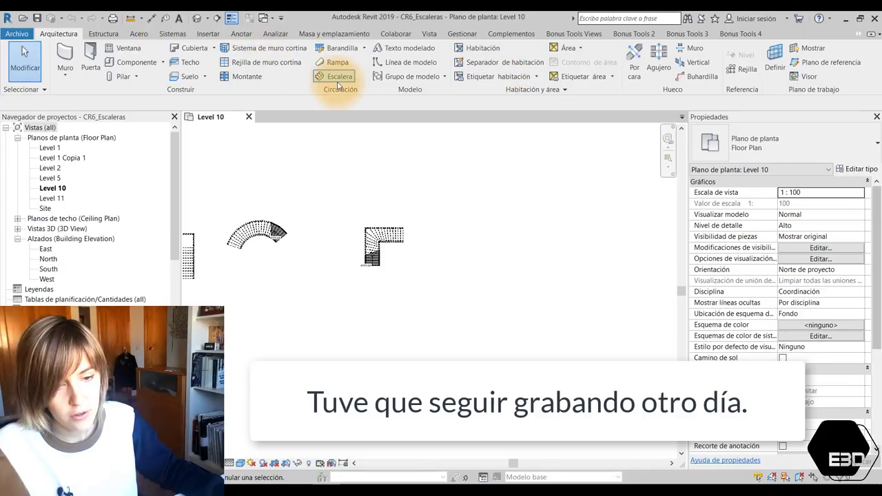
pyautogui.click(338, 82)
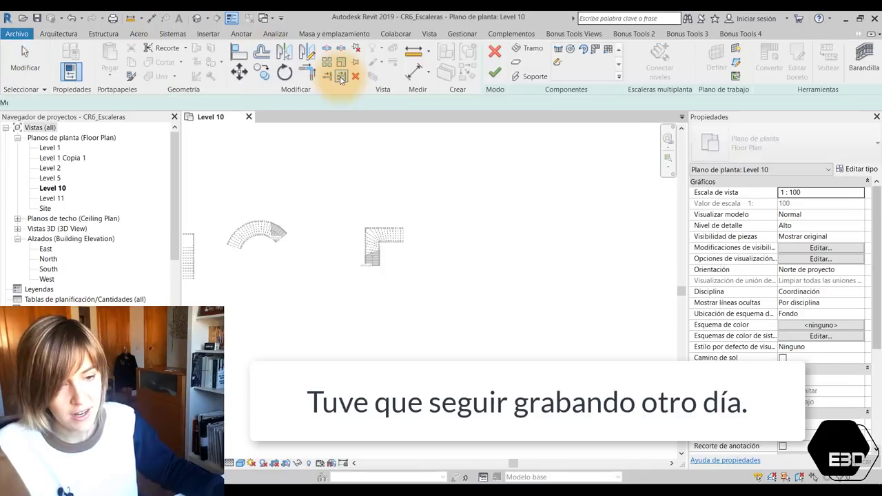
pyautogui.click(558, 65)
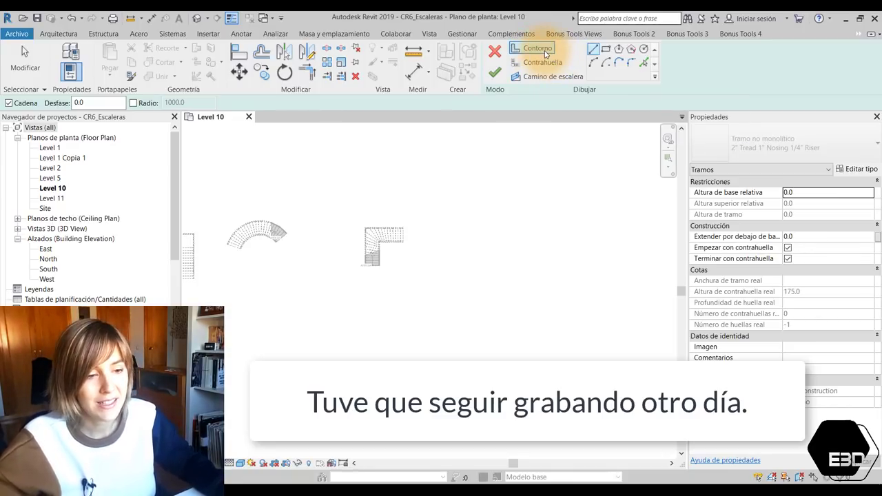
pyautogui.click(607, 51)
pyautogui.click(536, 142)
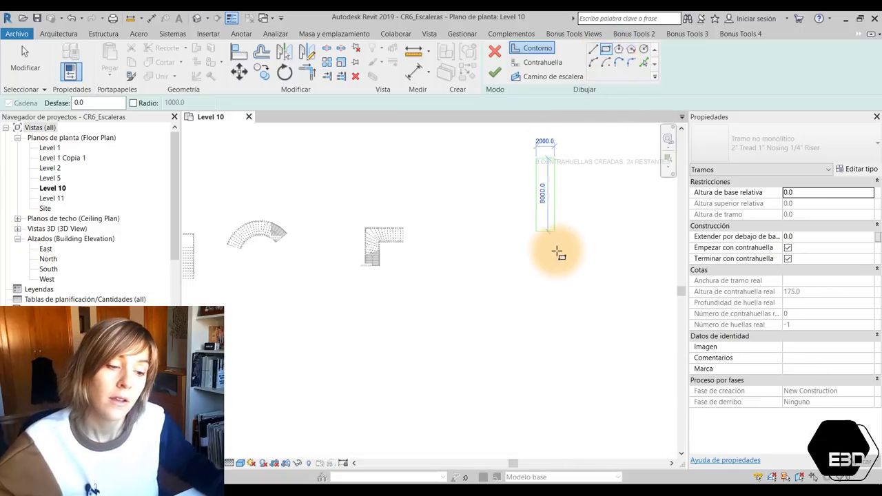
pyautogui.click(555, 250)
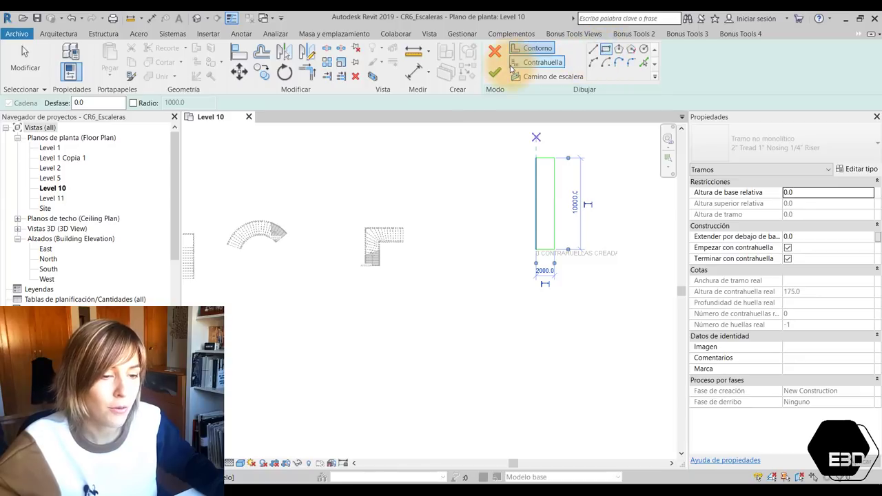
# Draw one riser line across the boundary and keep the sketch after the error.
pyautogui.click(512, 66)
pyautogui.scroll(2, 562, 218)
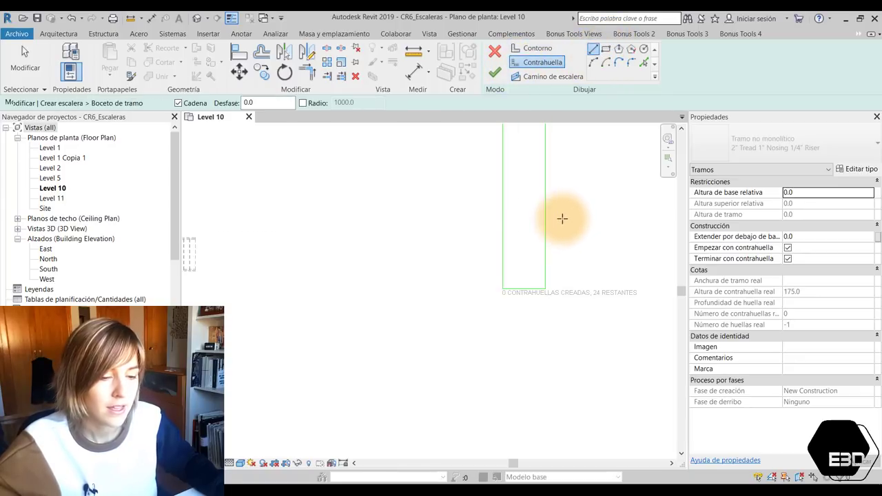
pyautogui.click(502, 275)
pyautogui.click(545, 276)
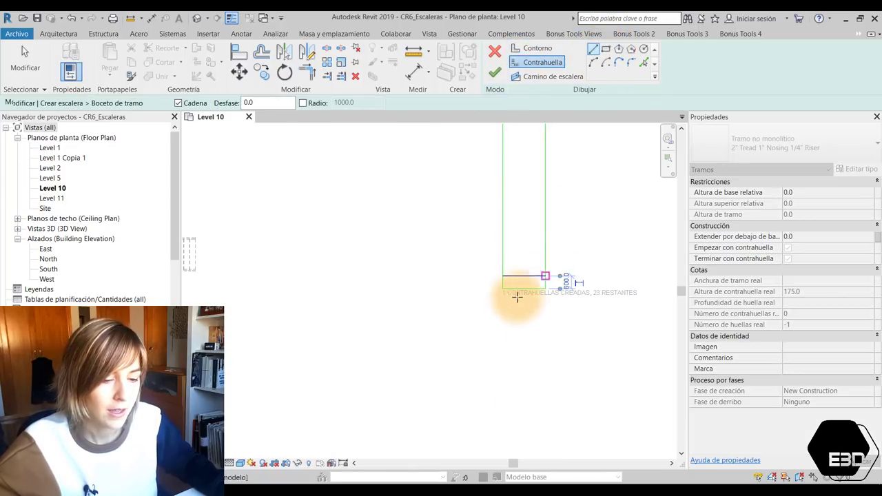
pyautogui.click(494, 71)
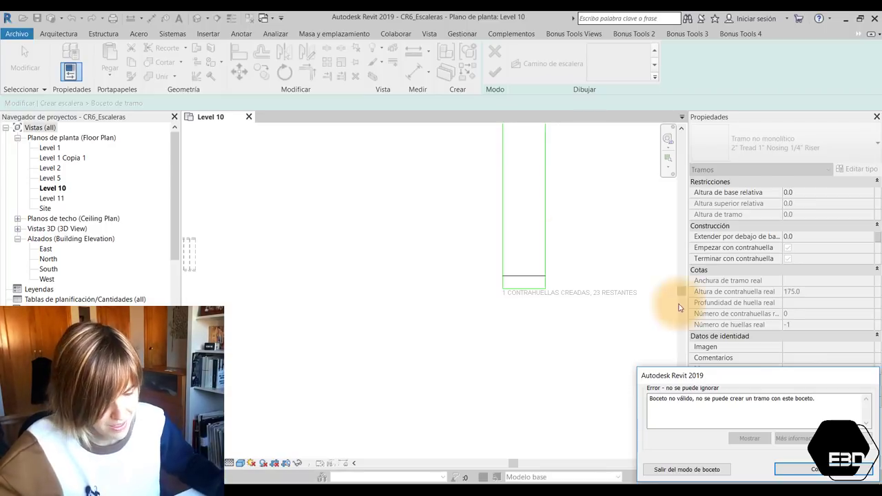
pyautogui.click(686, 469)
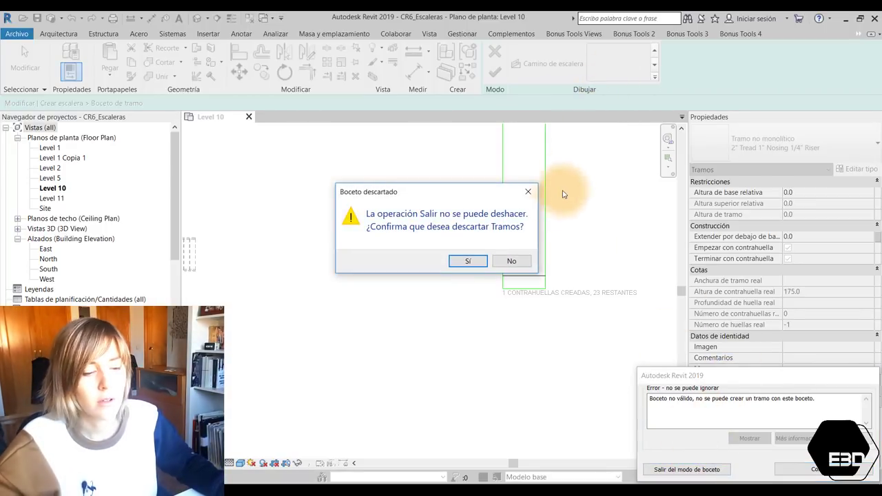
pyautogui.click(511, 260)
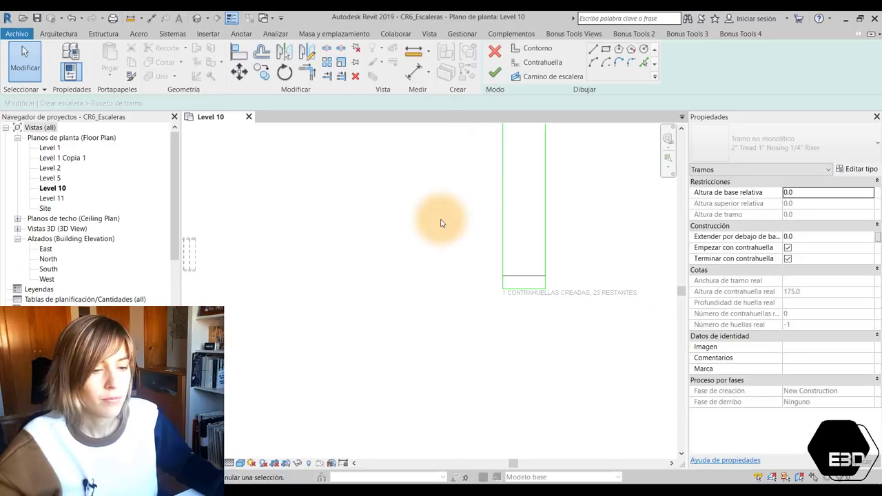
# Select the sketch's boundary lines, ending on the top boundary line.
pyautogui.scroll(-1, 441, 220)
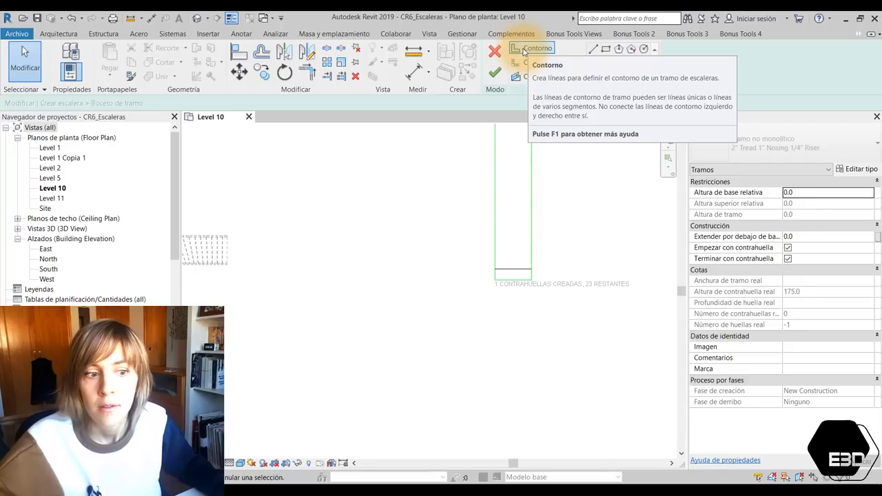
pyautogui.click(502, 286)
pyautogui.click(493, 357)
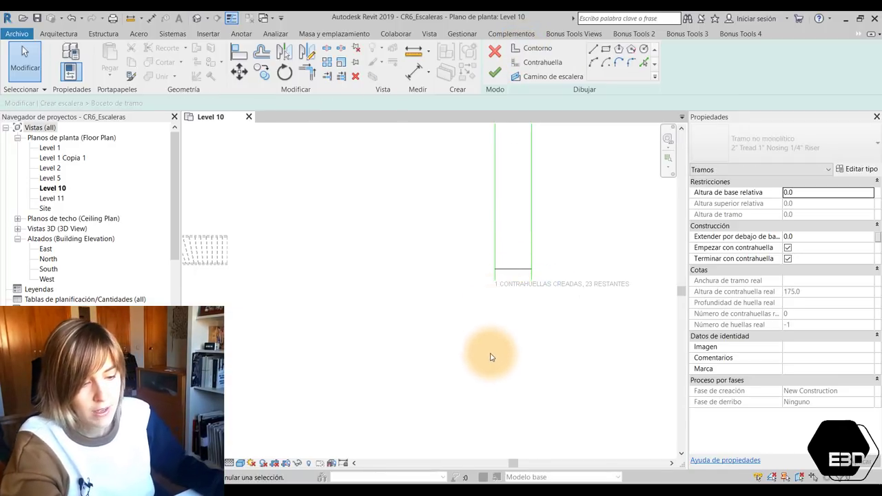
pyautogui.scroll(-2, 502, 339)
pyautogui.click(511, 196)
# Add riser lines by drawing one and copying the bottom riser further up the run.
pyautogui.press('Escape')
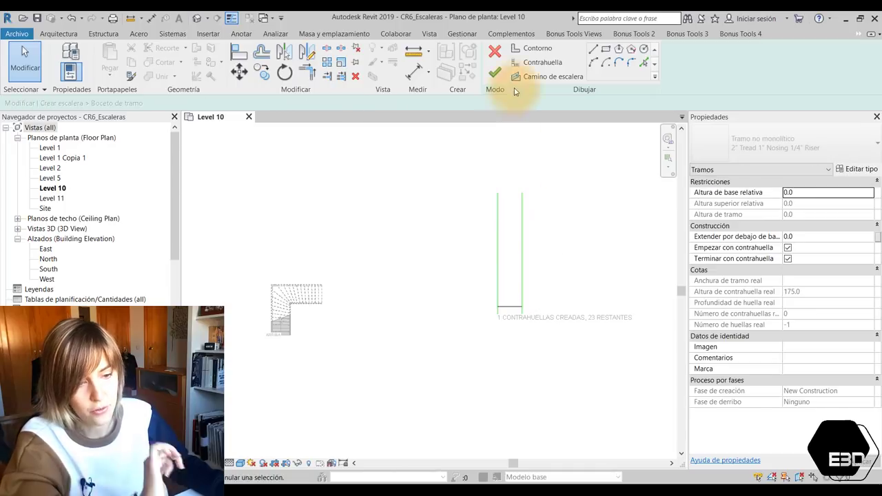
pyautogui.click(536, 62)
pyautogui.scroll(2, 525, 320)
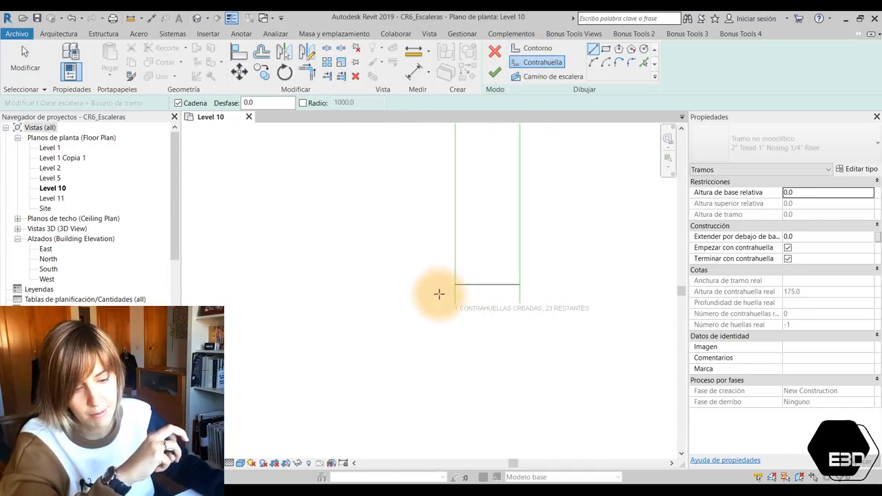
pyautogui.click(455, 305)
pyautogui.click(520, 304)
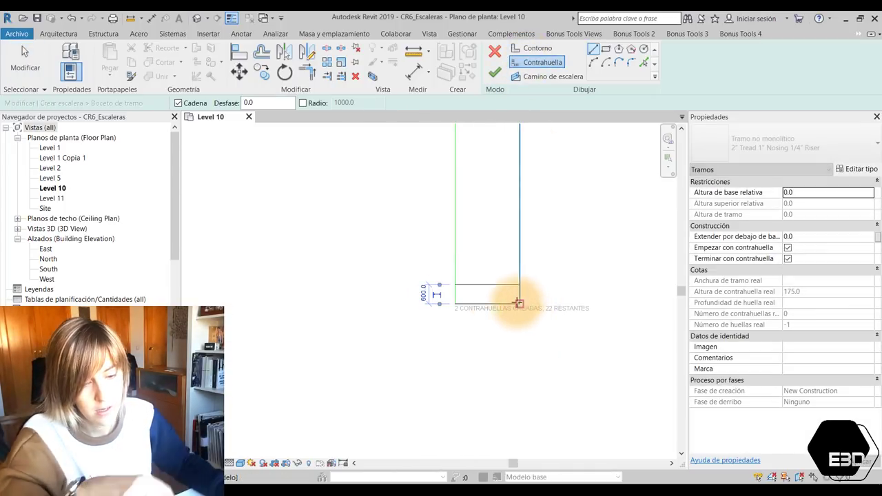
pyautogui.press('Escape')
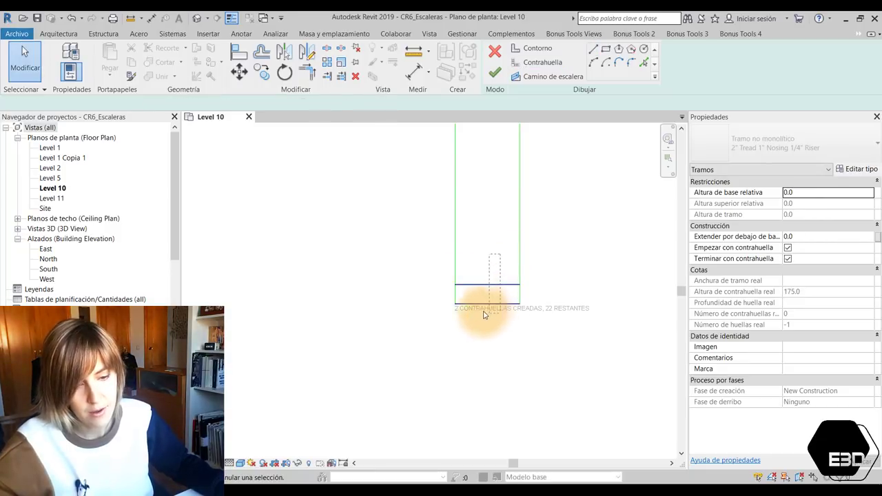
pyautogui.click(489, 284)
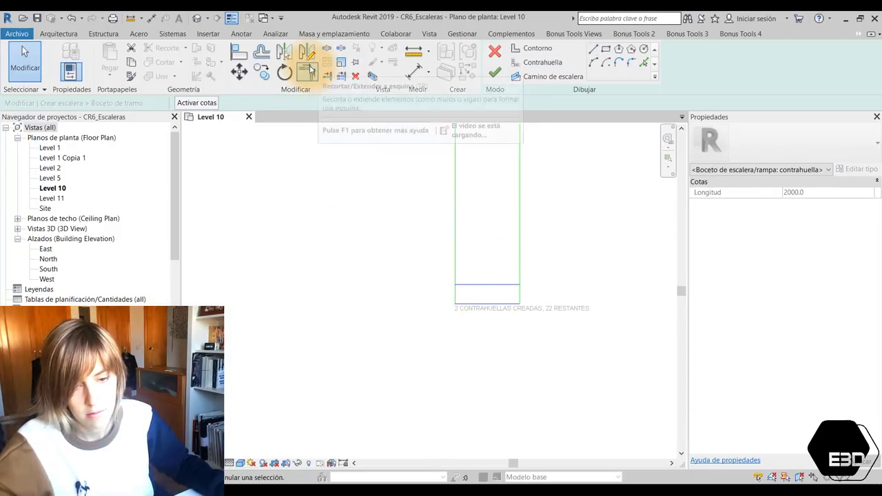
pyautogui.click(261, 71)
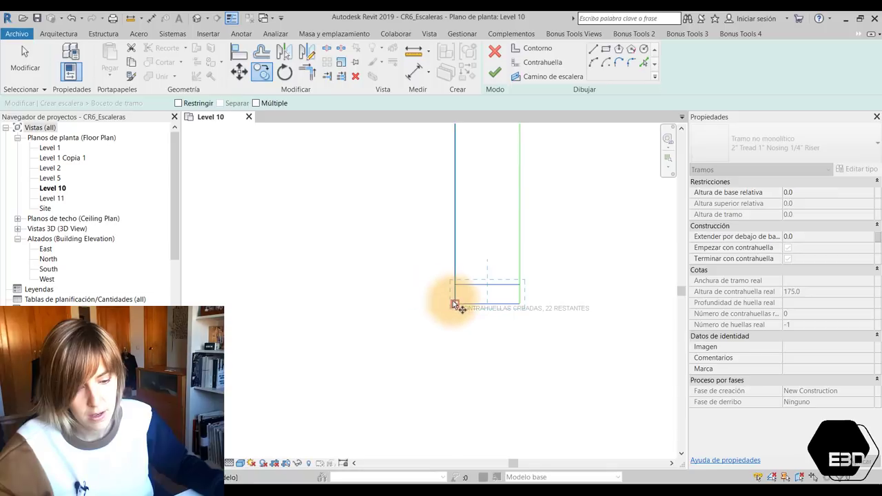
pyautogui.click(455, 304)
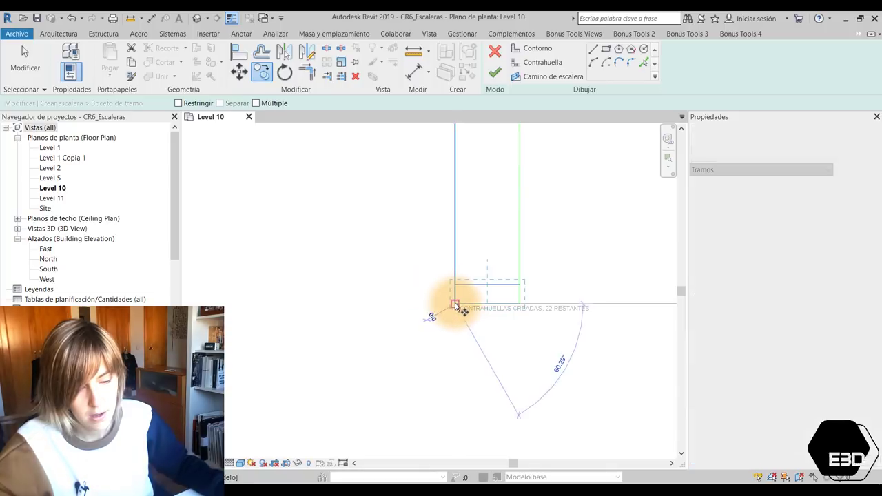
pyautogui.click(452, 266)
pyautogui.press('Escape')
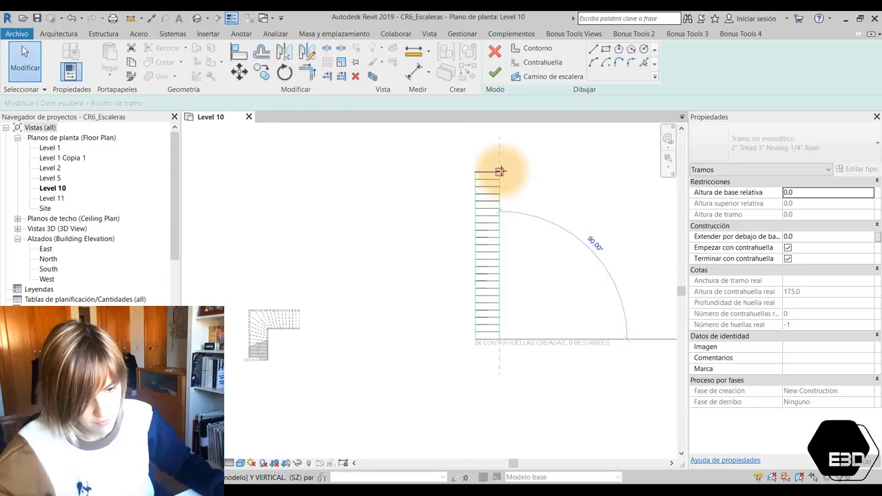
# Complete the boundary, draw the walking path bottom to top, and finish the 24-riser run sketch.
pyautogui.click(500, 172)
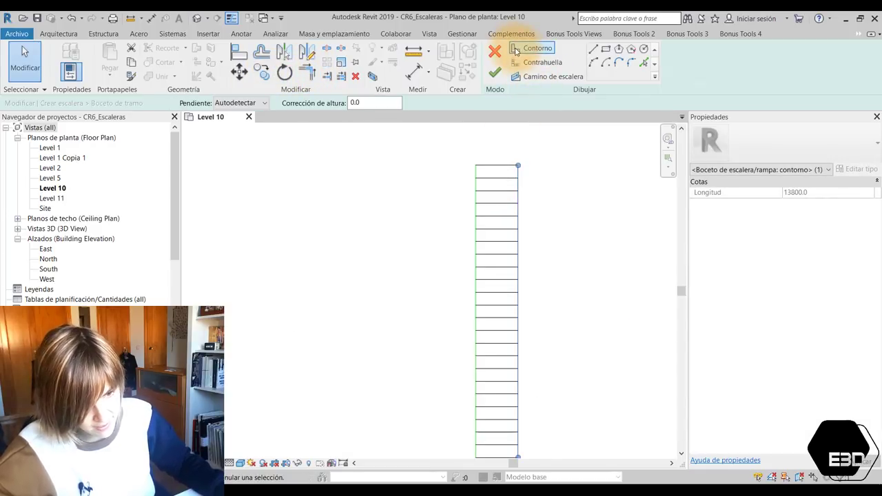
pyautogui.click(545, 149)
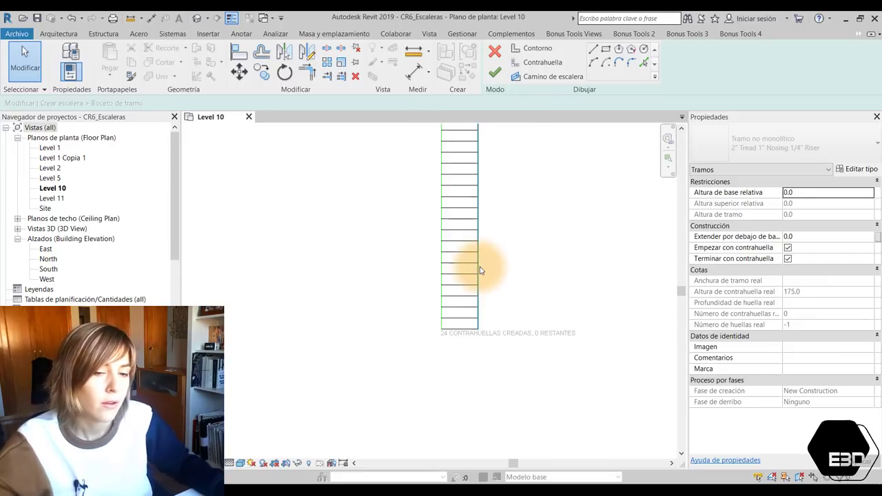
pyautogui.click(553, 76)
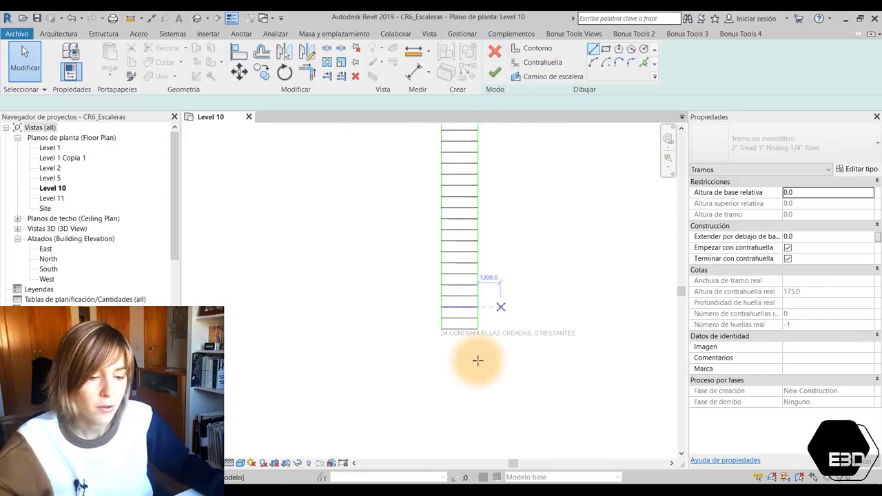
pyautogui.click(460, 329)
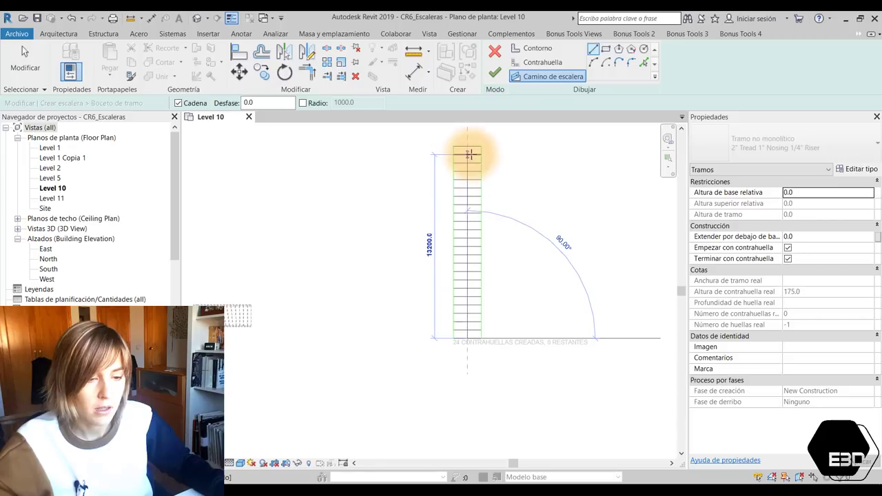
pyautogui.click(467, 146)
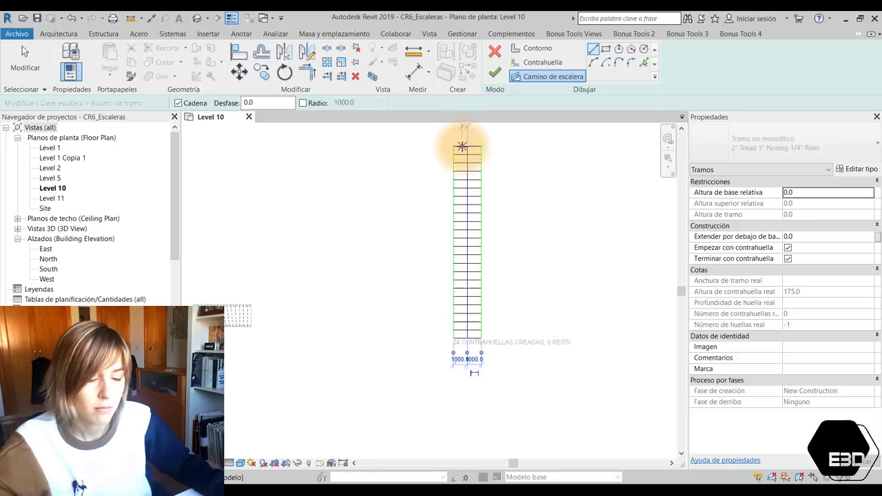
pyautogui.click(495, 75)
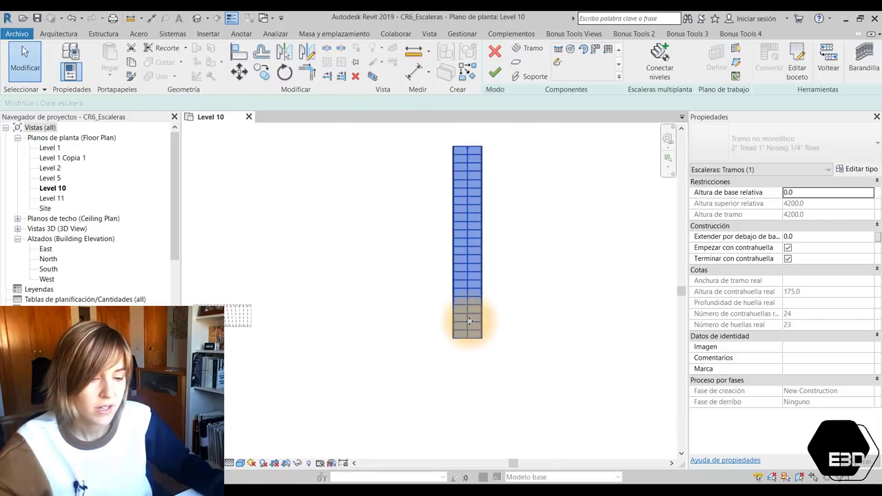
# Orbit and zoom the default 3D view onto the new 24-riser straight run, then deselect it.
pyautogui.scroll(3, 469, 315)
pyautogui.click(198, 19)
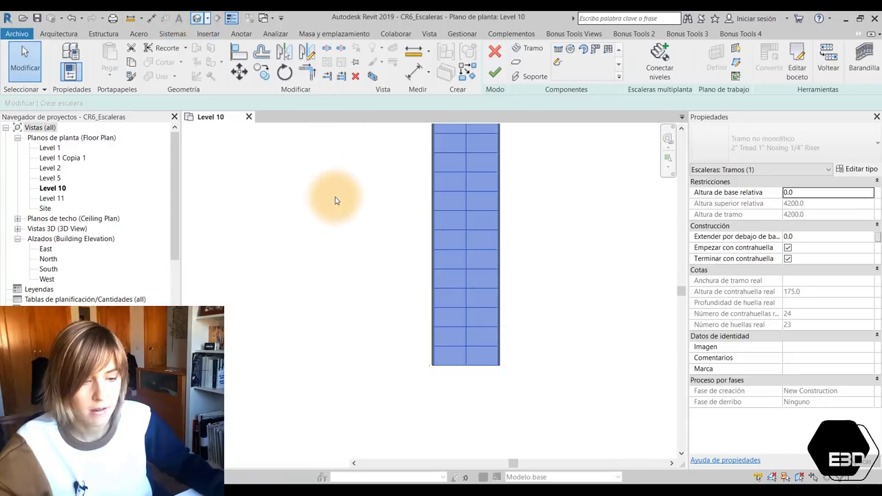
pyautogui.moveTo(289, 315)
pyautogui.keyDown('shift'); pyautogui.mouseDown(button='middle')
pyautogui.moveTo(485, 331)
pyautogui.moveTo(461, 311)
pyautogui.mouseUp(button='middle'); pyautogui.keyUp('shift')
pyautogui.keyDown('shift'); pyautogui.moveTo(557, 316); pyautogui.dragTo(310, 270, button='middle'); pyautogui.keyUp('shift')
pyautogui.scroll(-2, 536, 285)
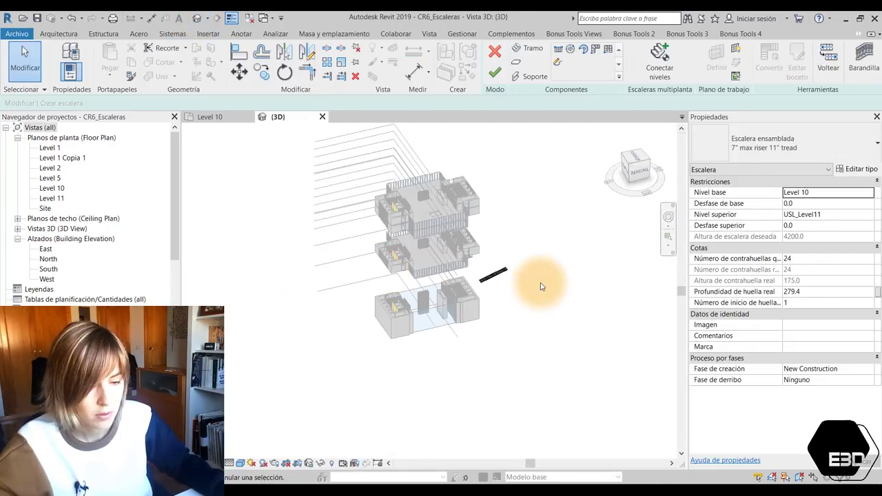
pyautogui.scroll(2, 503, 285)
pyautogui.scroll(2, 506, 286)
pyautogui.scroll(2, 505, 288)
pyautogui.scroll(3, 505, 287)
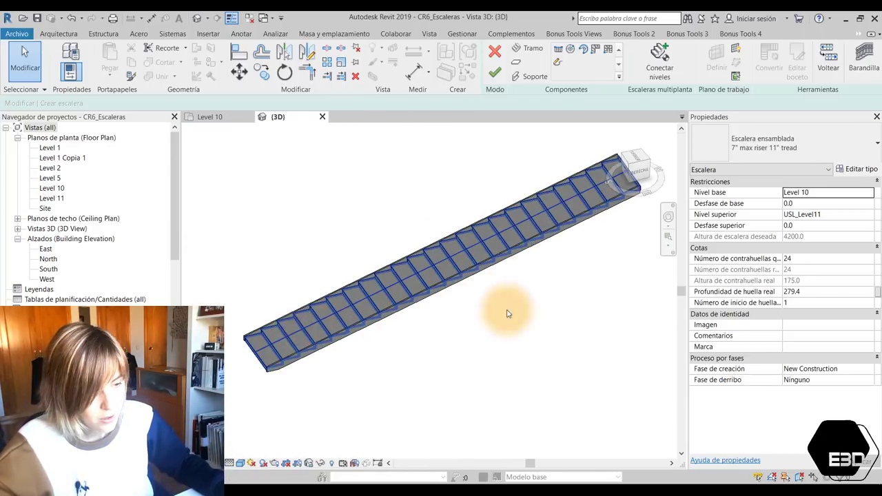
pyautogui.click(507, 311)
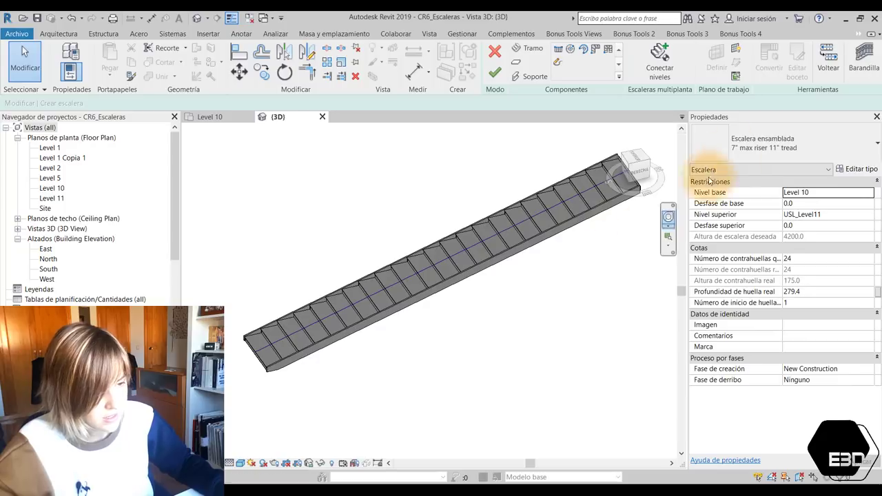
pyautogui.click(739, 143)
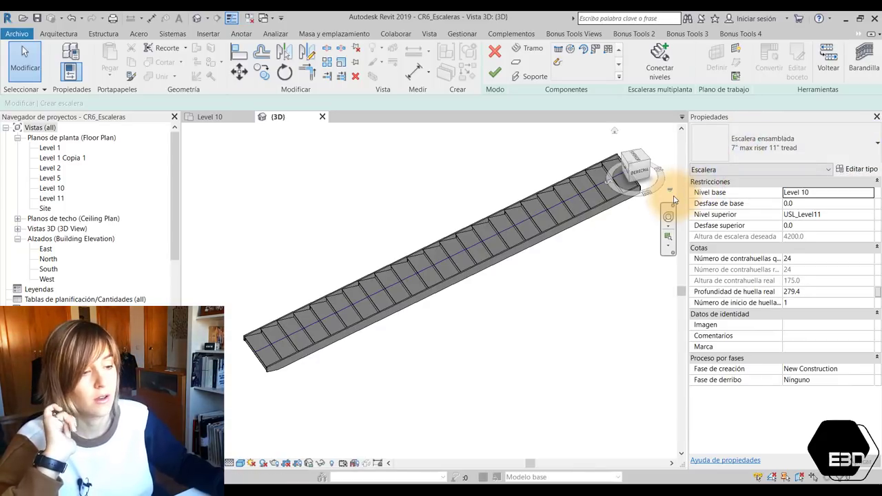
# Duplicate the stair type as 'TipoNuevoCR', then cancel the type changes.
pyautogui.click(847, 172)
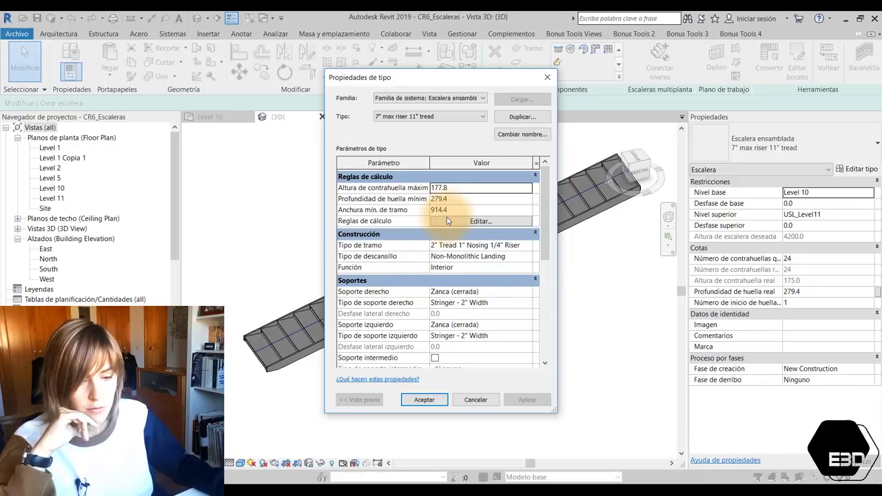
pyautogui.click(432, 118)
pyautogui.click(518, 117)
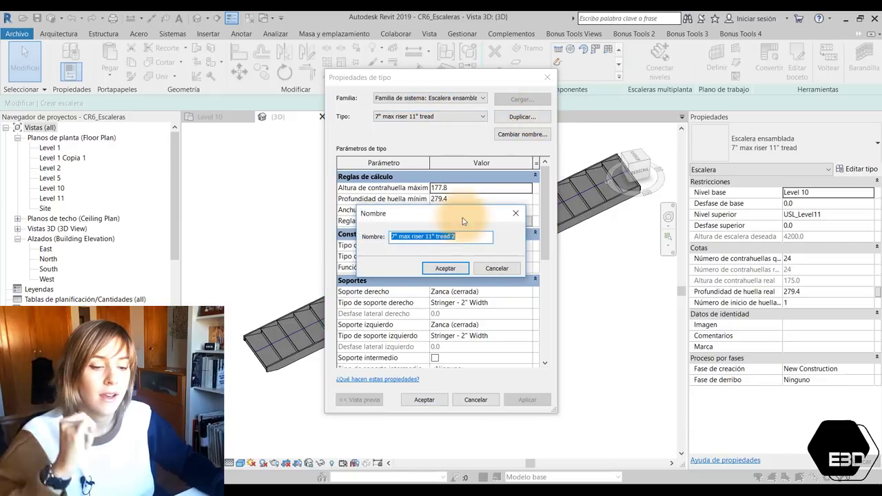
pyautogui.write('TipoNuevoCR')
pyautogui.press('Return')
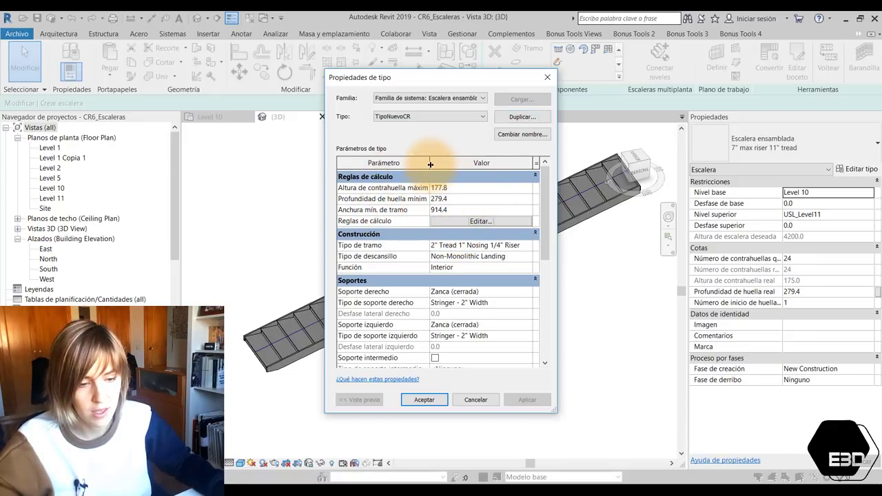
pyautogui.moveTo(430, 164); pyautogui.dragTo(446, 164)
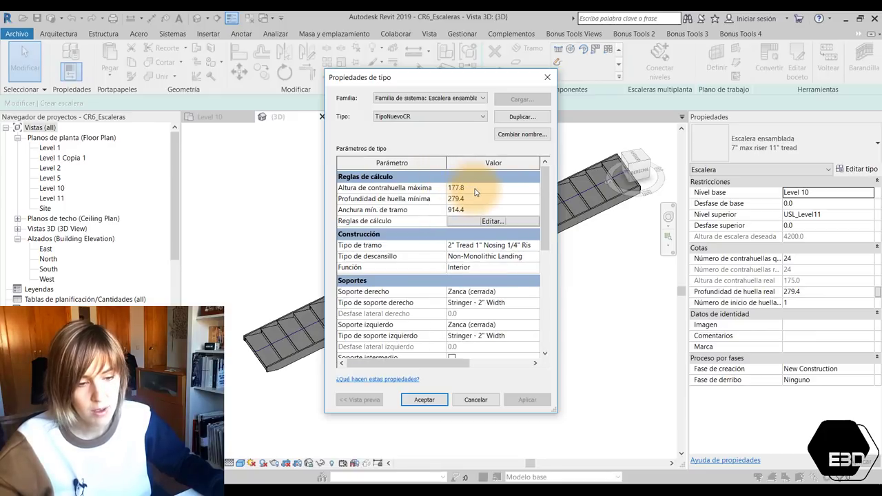
pyautogui.click(476, 400)
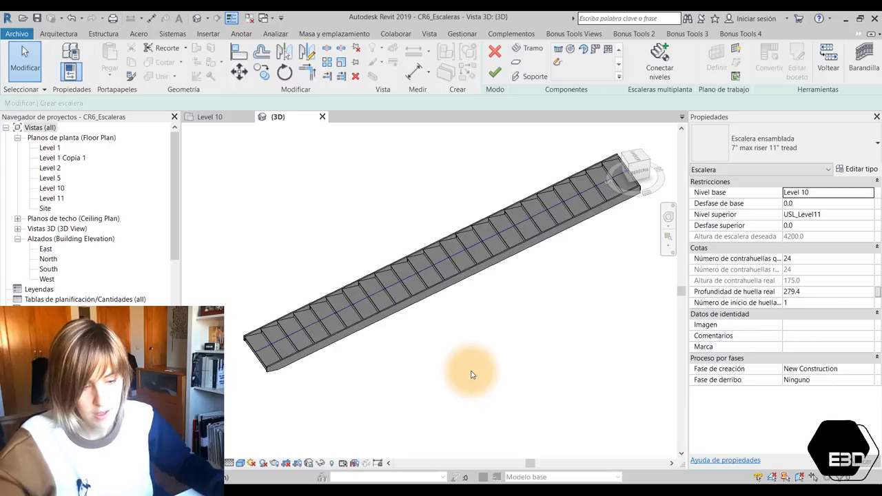
# Check the project units settings using the UN shortcut.
pyautogui.press('u')
pyautogui.press('n')
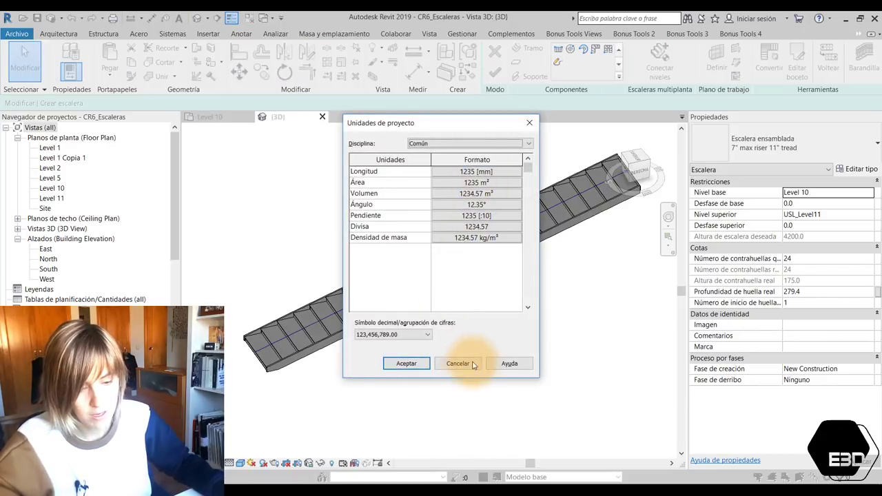
pyautogui.click(457, 363)
# In the stair type properties, set the minimum run width to 1100.
pyautogui.click(858, 169)
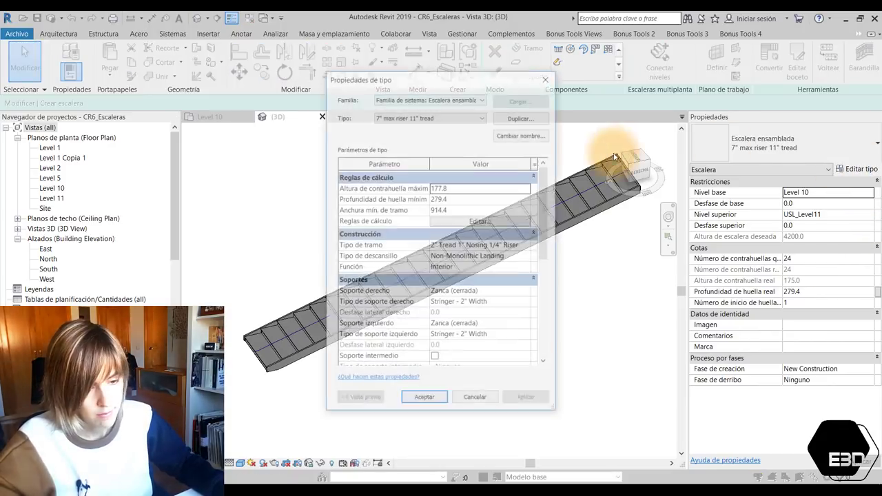
pyautogui.click(472, 180)
pyautogui.click(473, 181)
pyautogui.write('210')
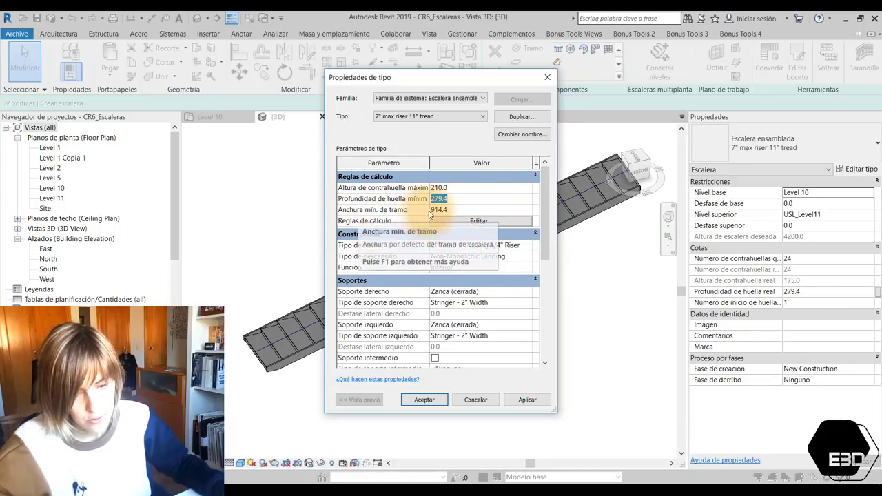
pyautogui.click(450, 212)
pyautogui.moveTo(454, 211); pyautogui.dragTo(391, 208)
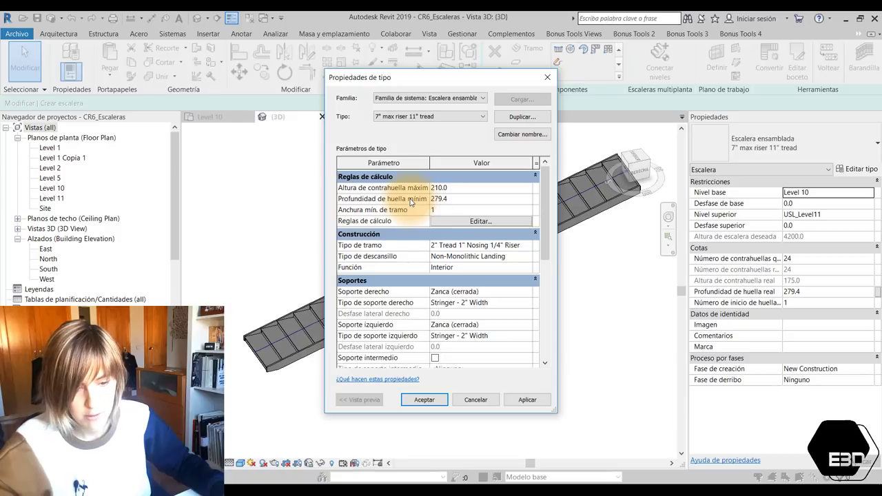
pyautogui.write('100')
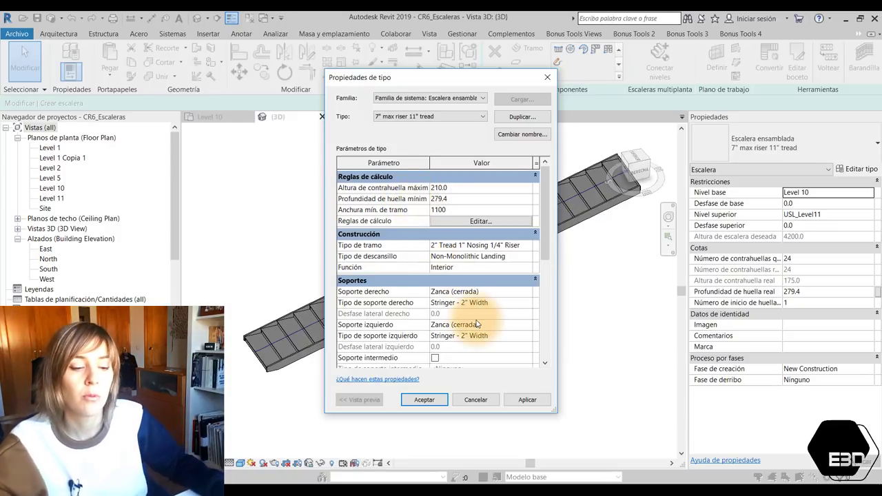
pyautogui.click(475, 221)
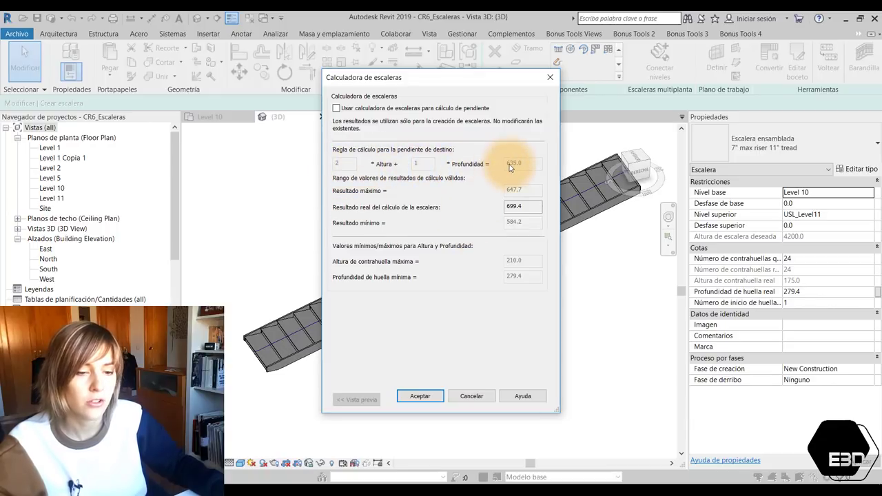
# Enable the stair calculator with a 500–800 result range and accept both dialogs.
pyautogui.click(350, 111)
pyautogui.click(350, 111)
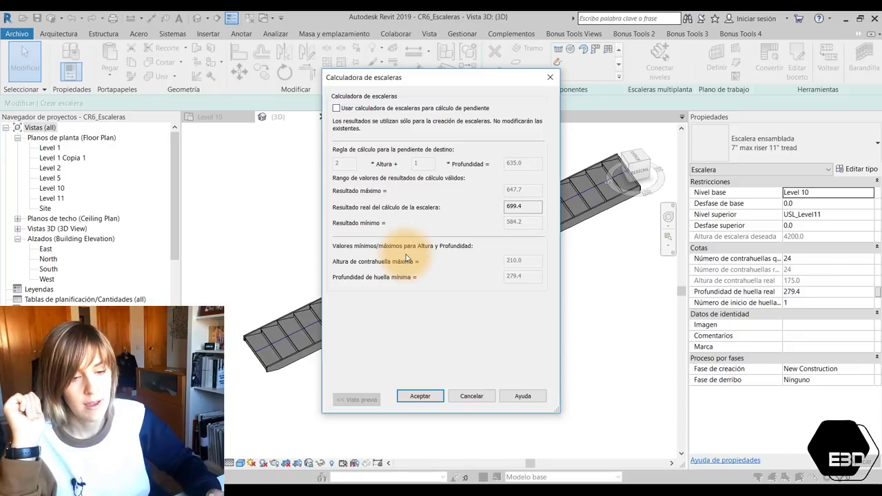
pyautogui.press('space')
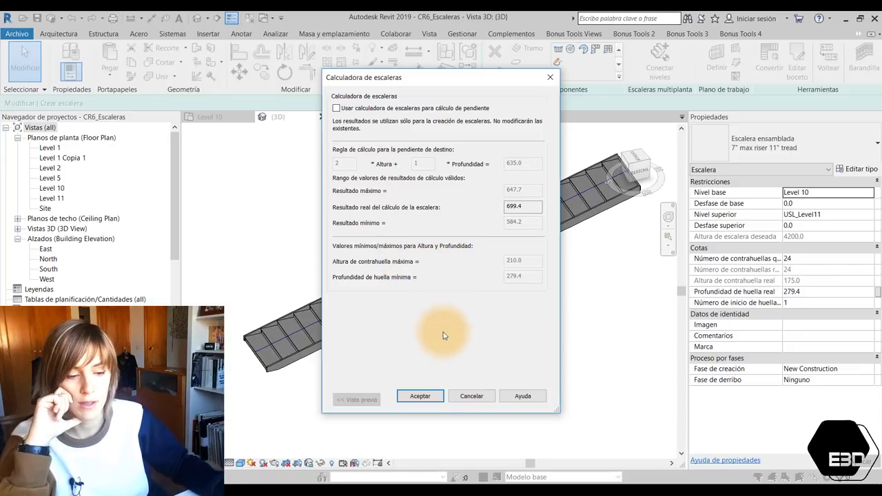
pyautogui.click(523, 163)
pyautogui.write('800')
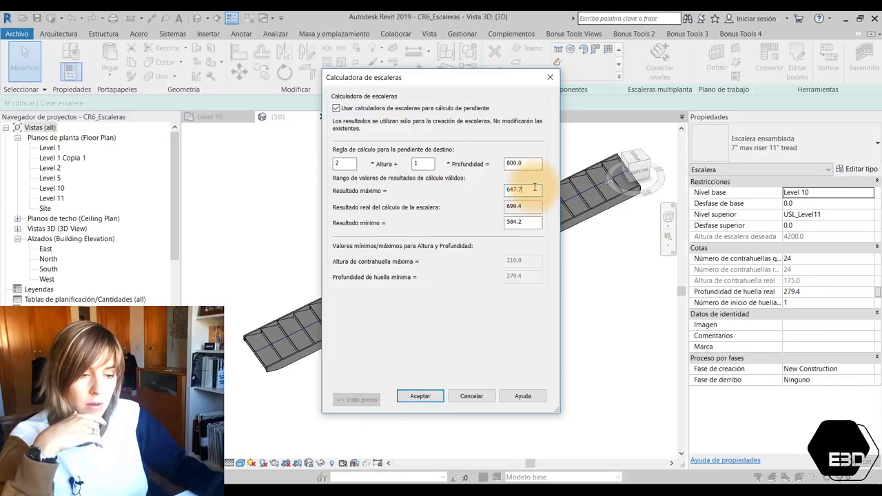
pyautogui.moveTo(535, 187); pyautogui.dragTo(466, 190)
pyautogui.write('500')
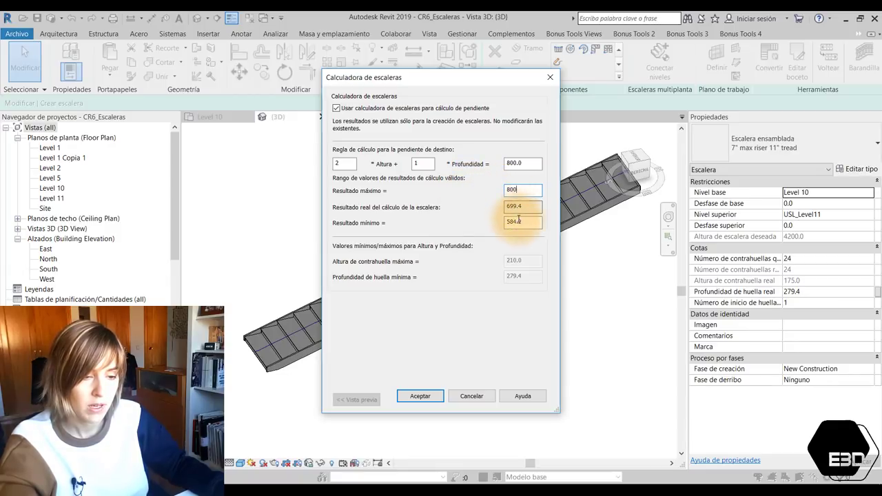
pyautogui.click(419, 395)
pyautogui.click(423, 398)
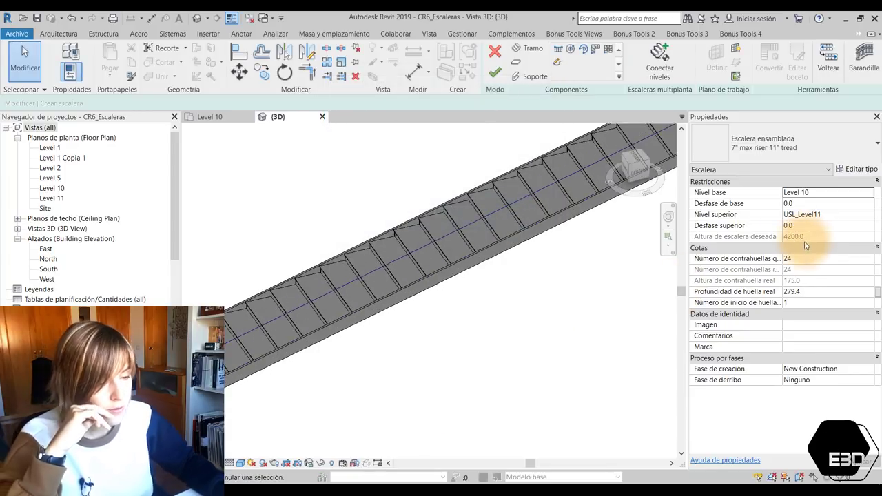
# Review the stair type's calculation rules and set the stair's top level to Level 11.
pyautogui.click(806, 293)
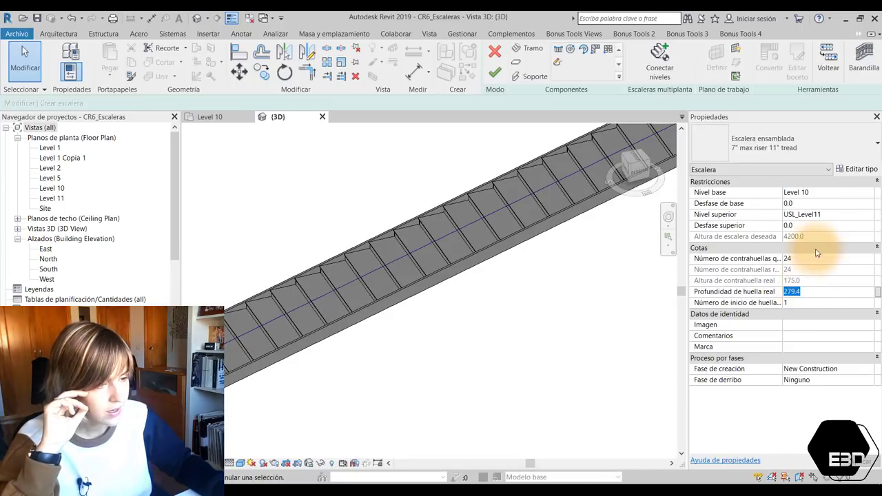
pyautogui.click(858, 170)
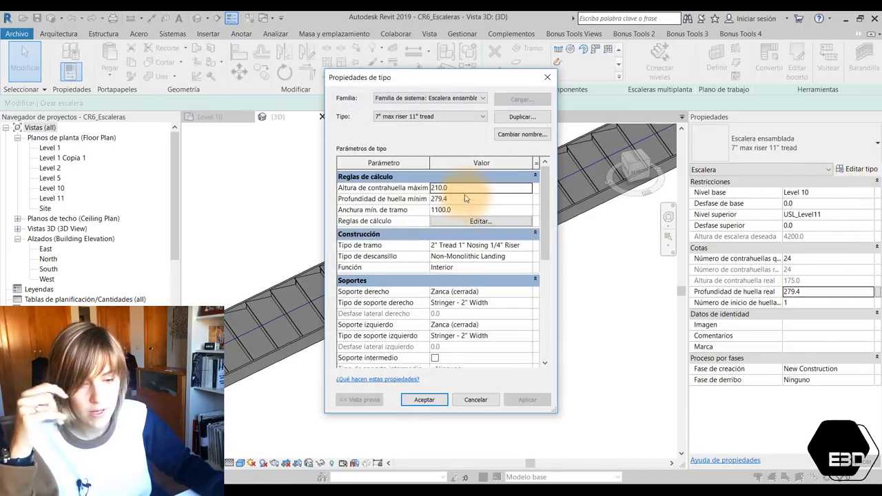
pyautogui.click(480, 220)
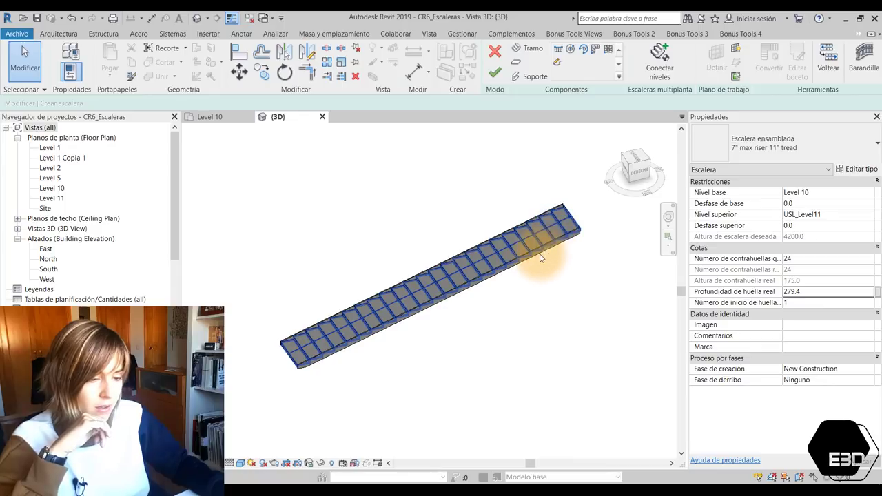
pyautogui.click(869, 215)
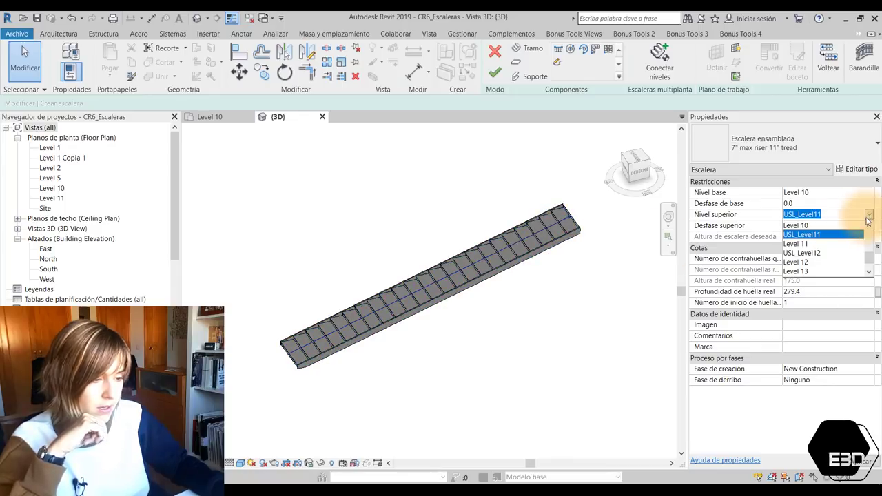
pyautogui.click(835, 246)
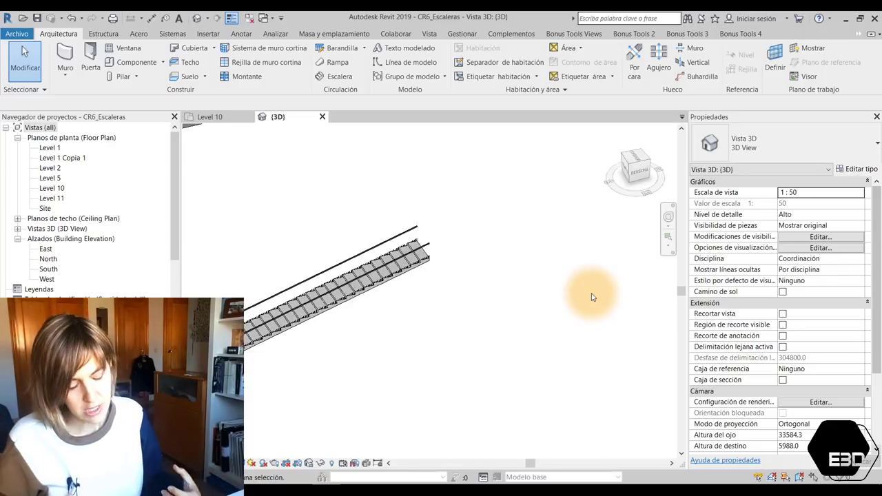
pyautogui.scroll(2, 238, 307)
pyautogui.scroll(2, 238, 307)
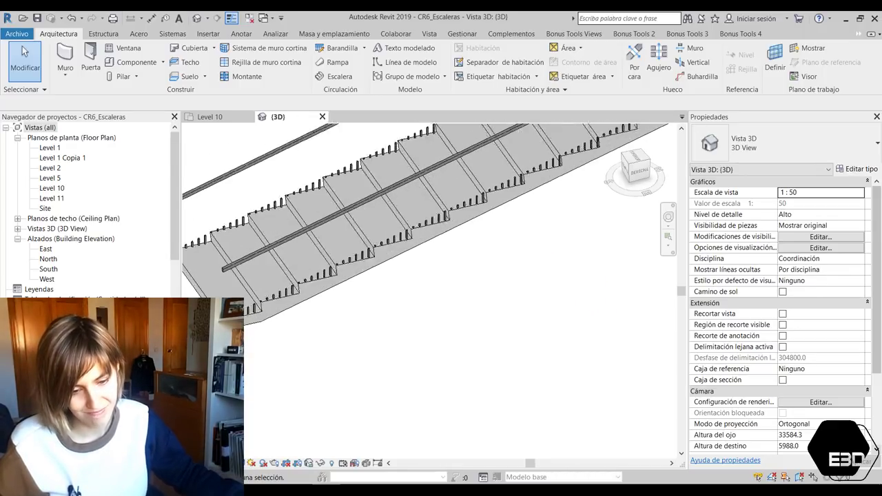
pyautogui.scroll(2, 238, 306)
pyautogui.scroll(-2, 279, 424)
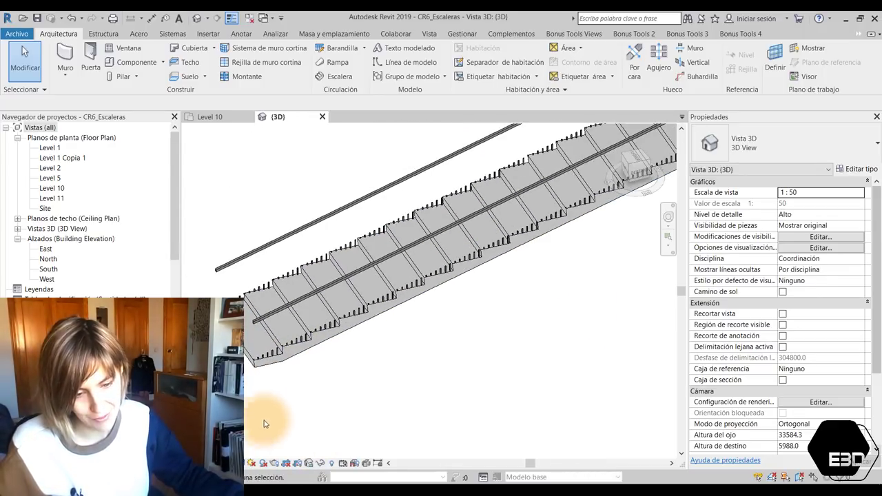
pyautogui.scroll(3, 265, 317)
pyautogui.click(263, 320)
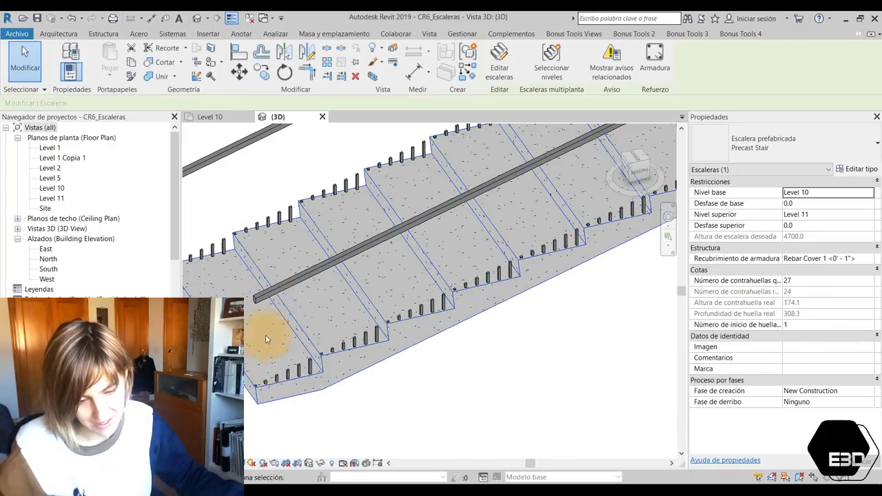
pyautogui.click(360, 423)
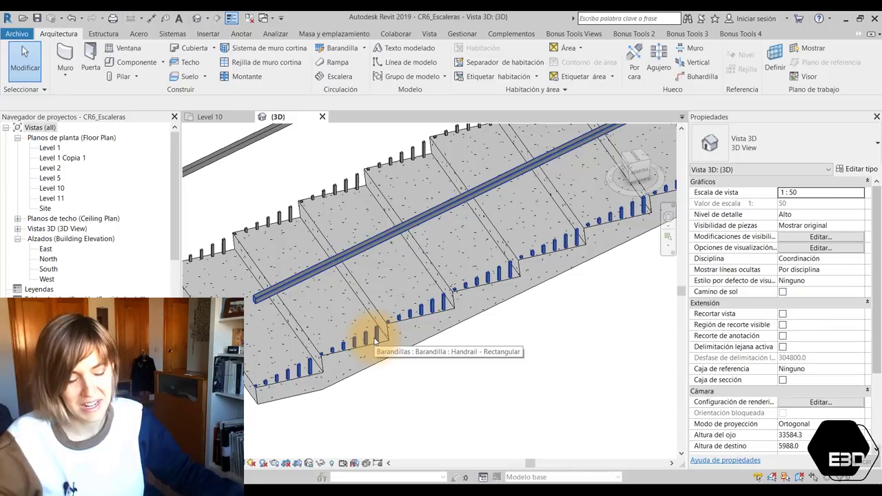
pyautogui.scroll(-5, 315, 309)
pyautogui.scroll(3, 423, 236)
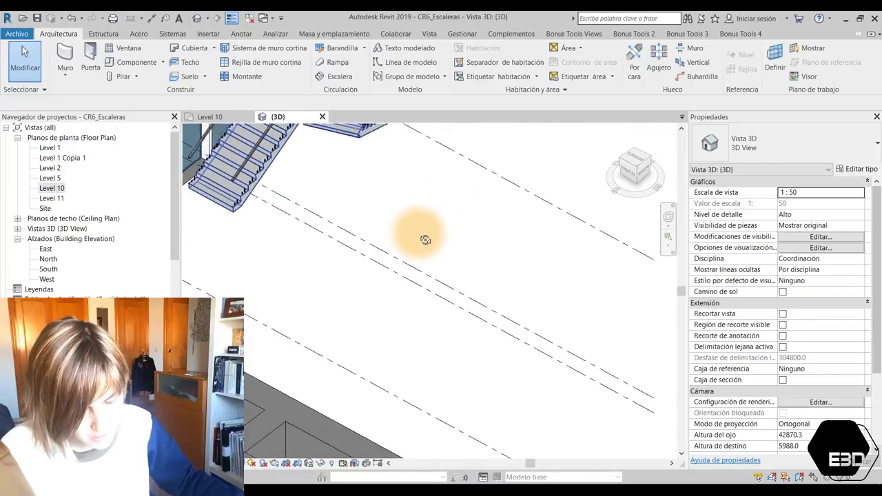
pyautogui.scroll(-3, 448, 265)
pyautogui.scroll(-2, 404, 285)
pyautogui.scroll(3, 413, 289)
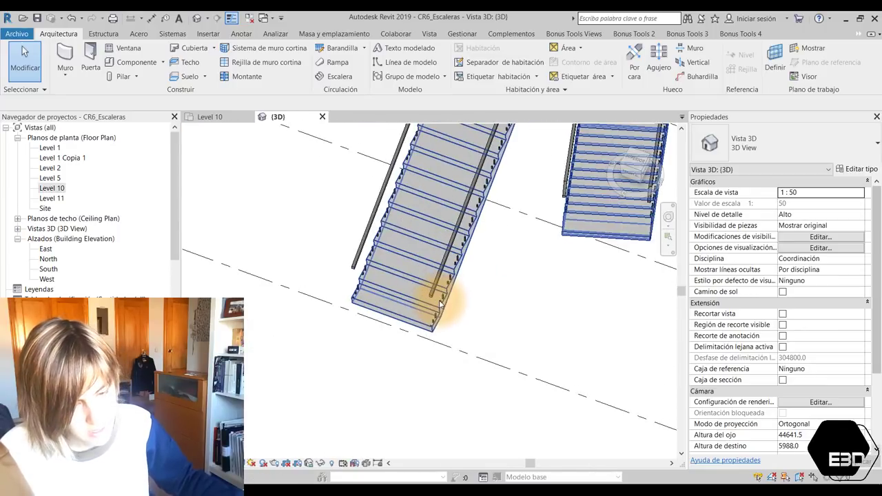
pyautogui.scroll(2, 441, 303)
pyautogui.scroll(-1, 427, 310)
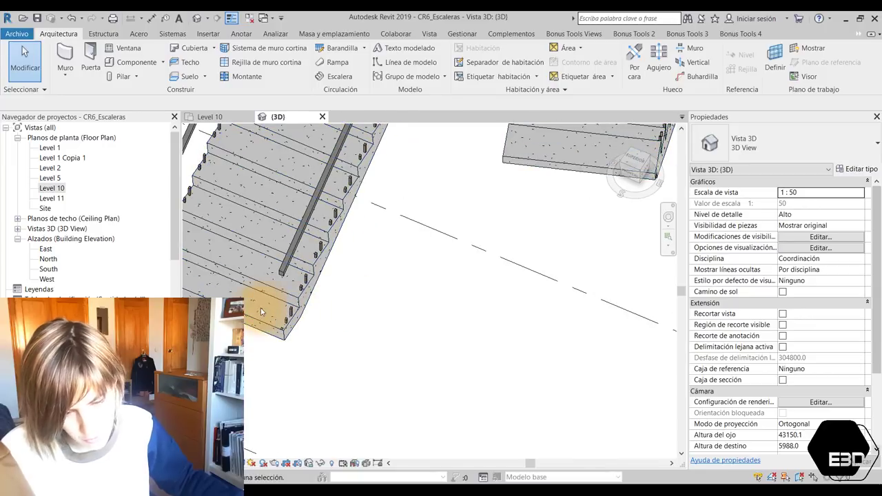
pyautogui.scroll(-2, 359, 297)
pyautogui.scroll(2, 255, 275)
pyautogui.scroll(1, 266, 285)
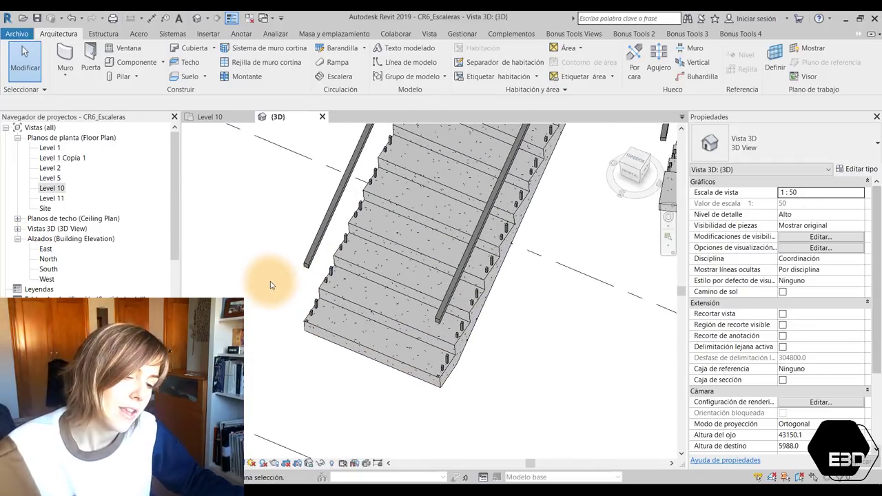
pyautogui.scroll(-2, 426, 356)
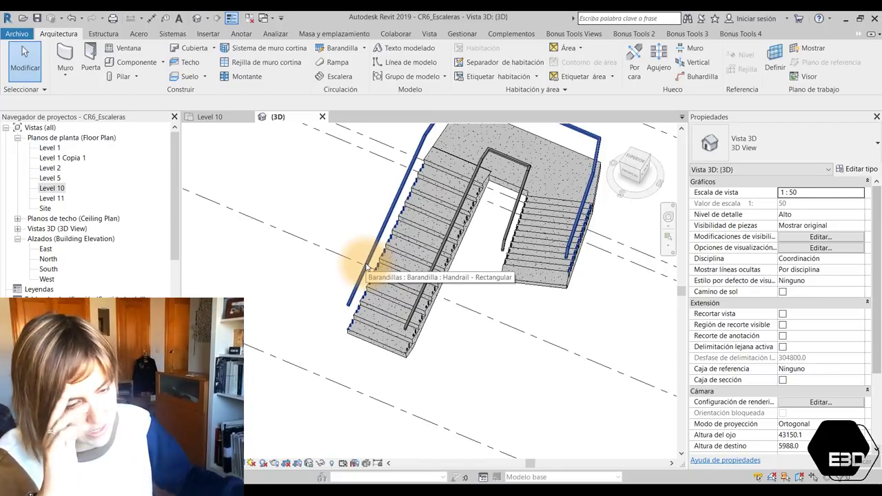
# Select and clear the assembled U-stair, then pick its Handrail - Rectangular railing.
pyautogui.click(448, 162)
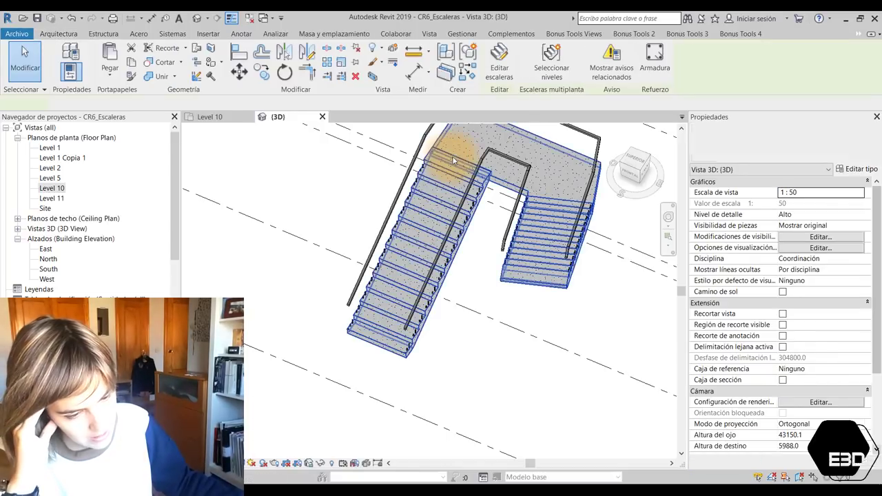
pyautogui.scroll(-3, 370, 310)
pyautogui.scroll(-2, 354, 306)
pyautogui.scroll(-2, 365, 299)
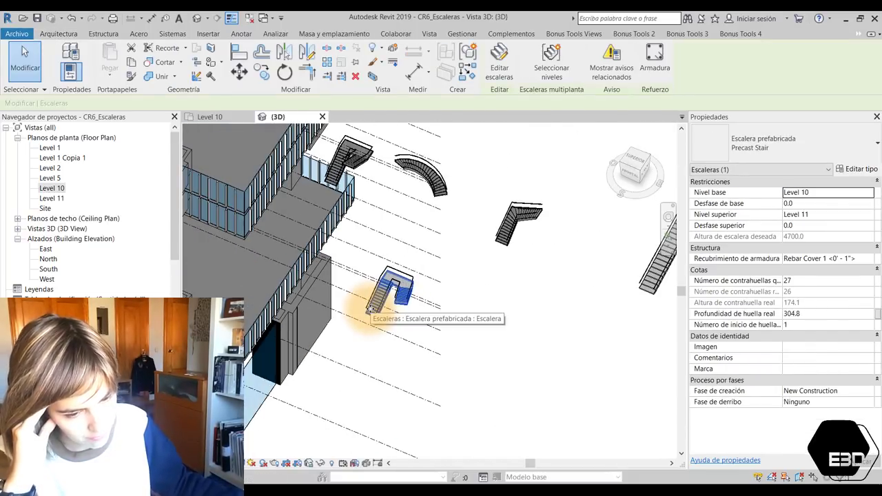
pyautogui.scroll(3, 277, 148)
pyautogui.scroll(2, 277, 148)
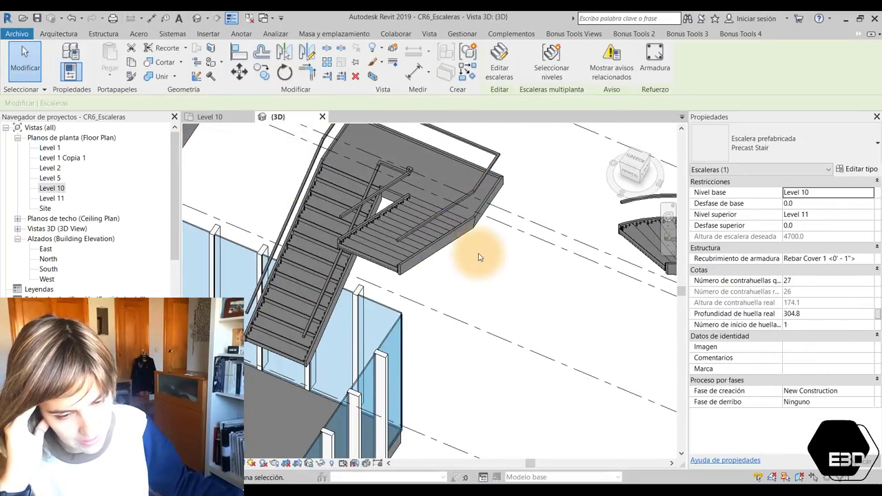
pyautogui.scroll(-3, 468, 249)
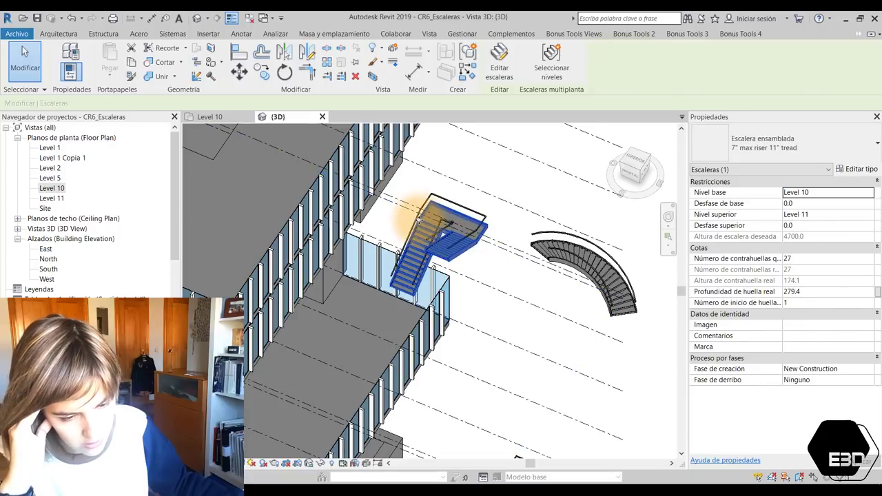
pyautogui.click(466, 249)
pyautogui.scroll(-3, 508, 310)
pyautogui.scroll(5, 482, 306)
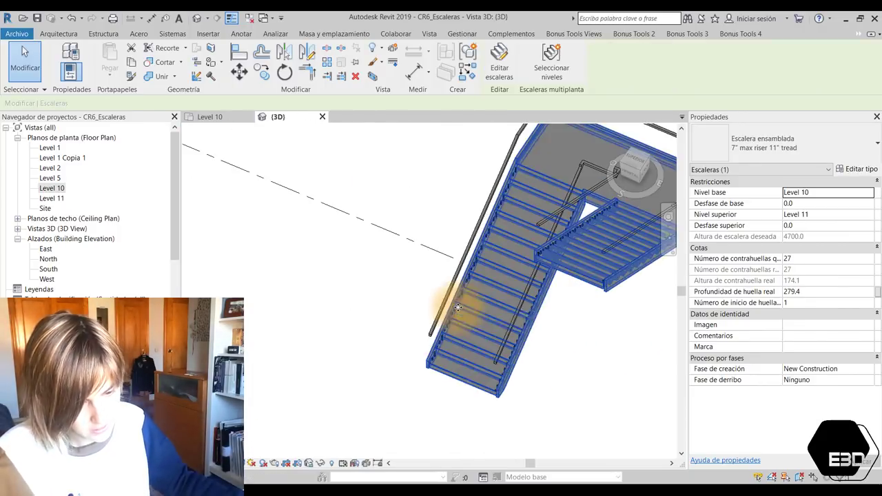
pyautogui.click(352, 317)
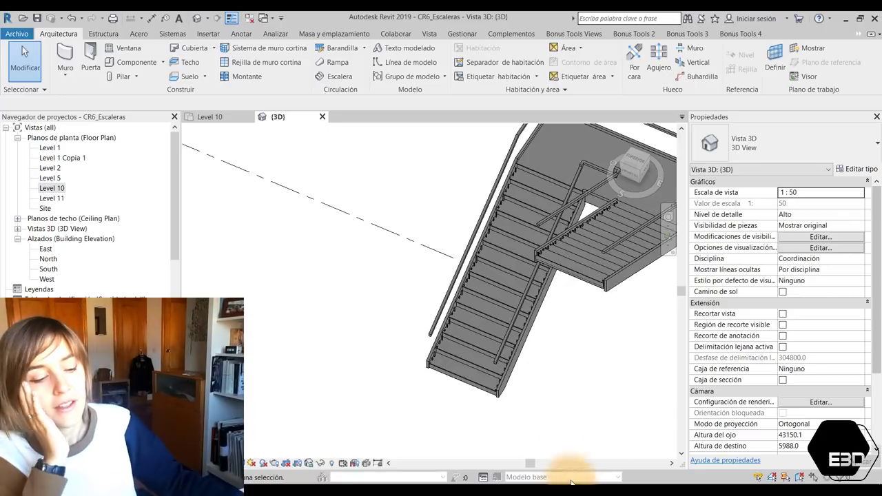
pyautogui.click(432, 343)
pyautogui.moveTo(419, 332)
pyautogui.keyDown('shift'); pyautogui.mouseDown(button='middle')
pyautogui.moveTo(364, 308)
pyautogui.moveTo(443, 427)
pyautogui.mouseUp(button='middle'); pyautogui.keyUp('shift')
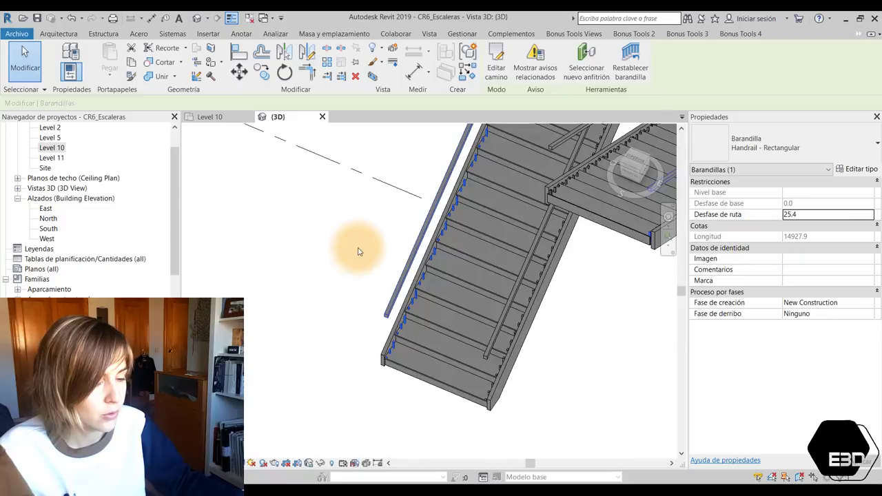
# Change the stair's railing type to Glass Panel - Bottom Fill.
pyautogui.scroll(-3, 354, 246)
pyautogui.scroll(-2, 322, 242)
pyautogui.scroll(1, 315, 226)
pyautogui.scroll(1, 404, 279)
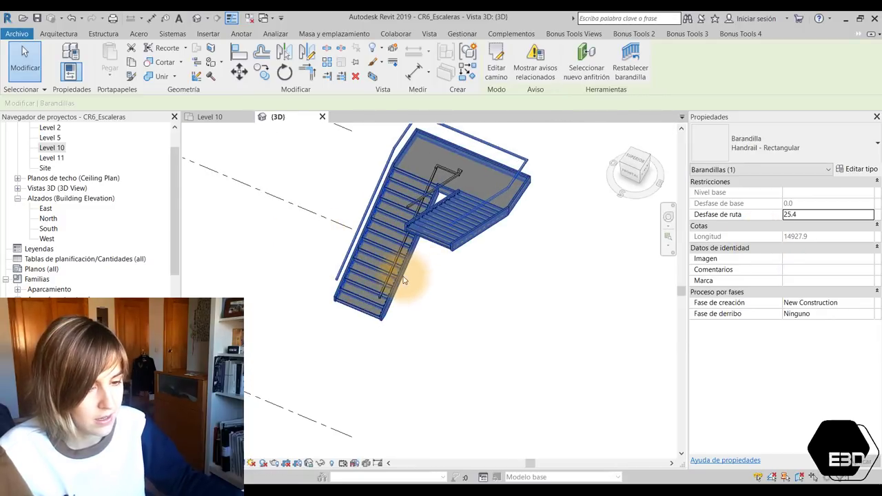
pyautogui.click(820, 142)
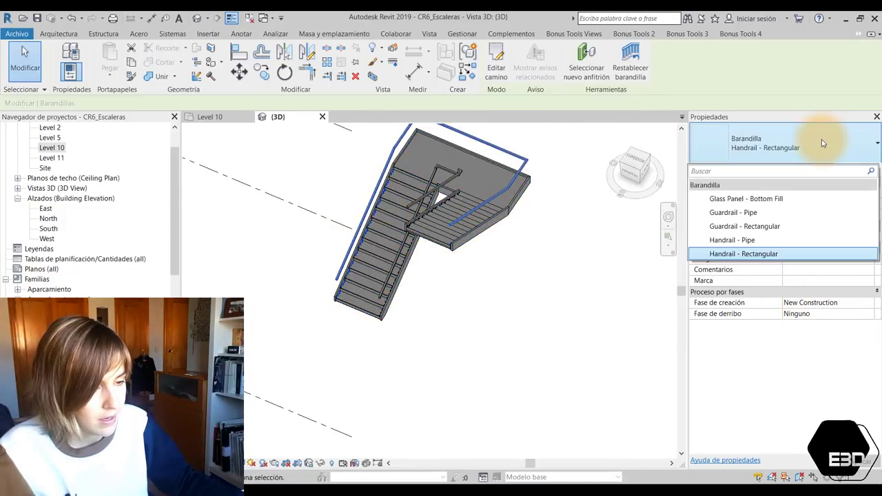
pyautogui.click(777, 199)
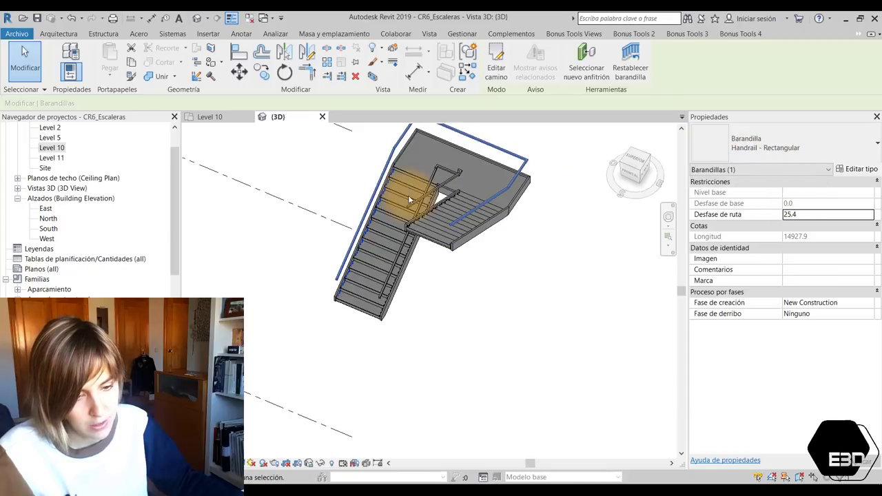
pyautogui.moveTo(423, 244)
pyautogui.keyDown('shift'); pyautogui.mouseDown(button='middle')
pyautogui.moveTo(443, 315)
pyautogui.moveTo(441, 252)
pyautogui.moveTo(428, 238)
pyautogui.moveTo(587, 250)
pyautogui.mouseUp(button='middle'); pyautogui.keyUp('shift')
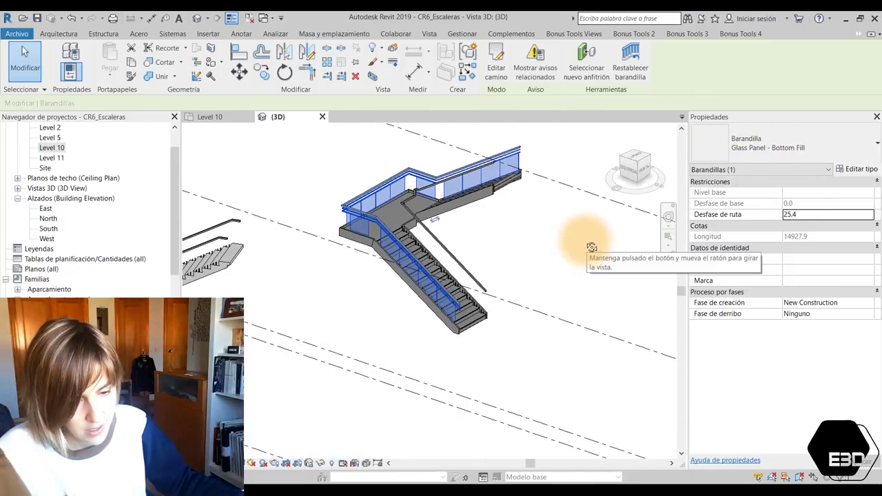
# Review and dismiss the railing warning, then view the stair from above and select it.
pyautogui.scroll(2, 351, 286)
pyautogui.scroll(2, 350, 289)
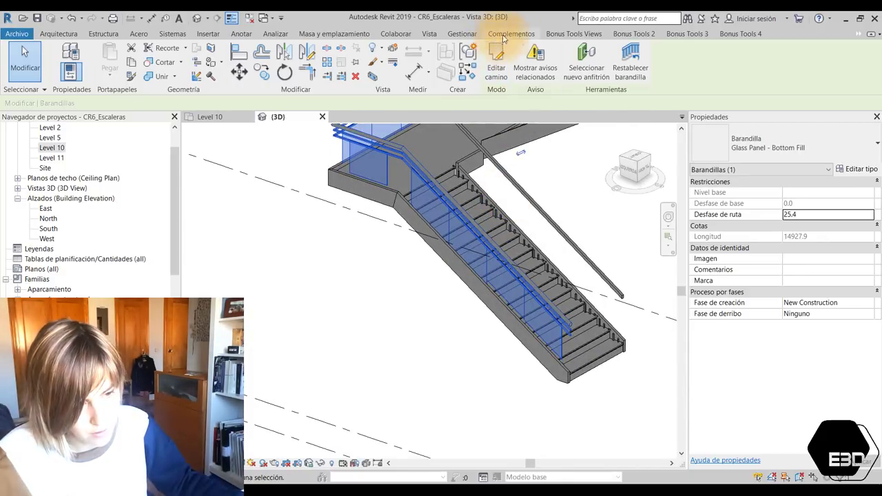
pyautogui.click(530, 59)
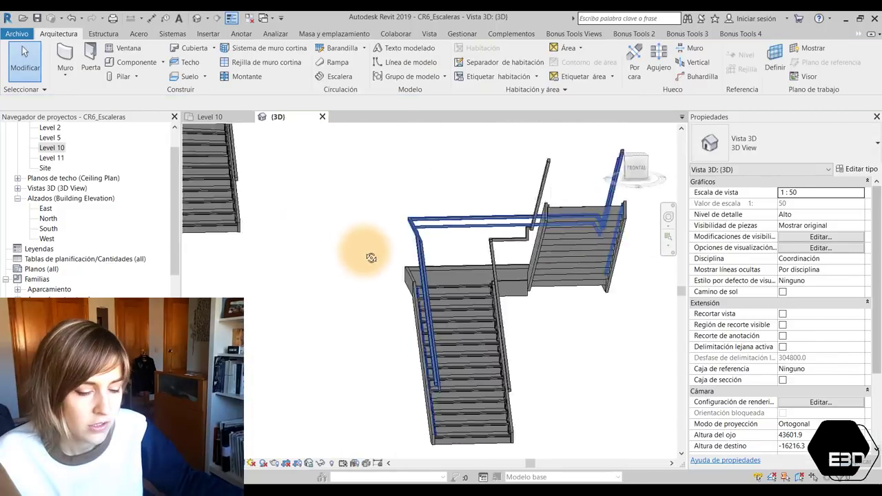
pyautogui.keyDown('shift'); pyautogui.moveTo(365, 252); pyautogui.dragTo(386, 279, button='middle'); pyautogui.keyUp('shift')
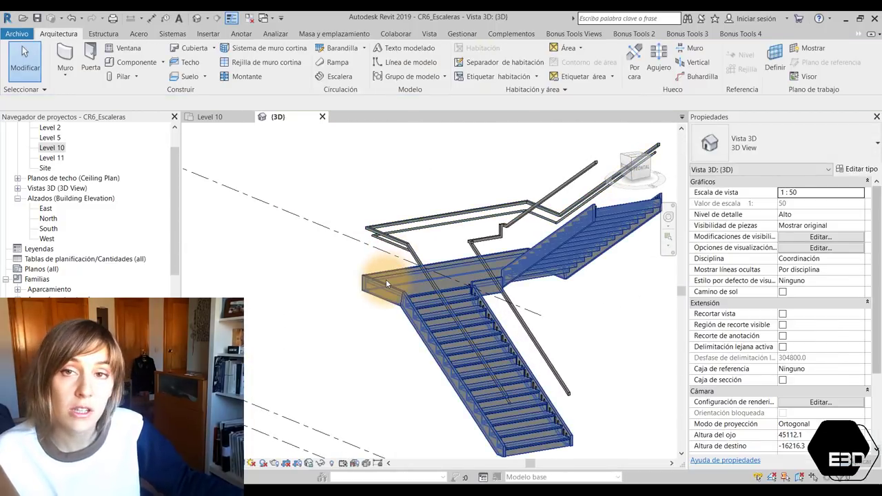
pyautogui.scroll(3, 492, 365)
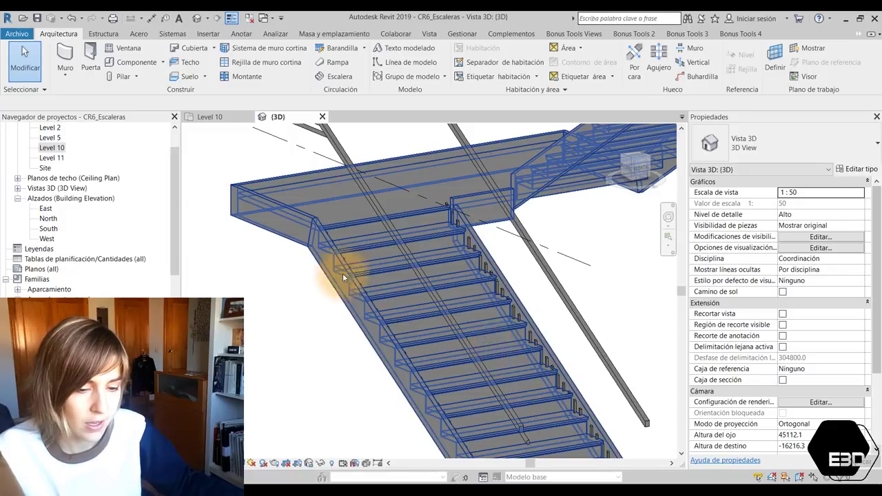
pyautogui.scroll(-4, 348, 269)
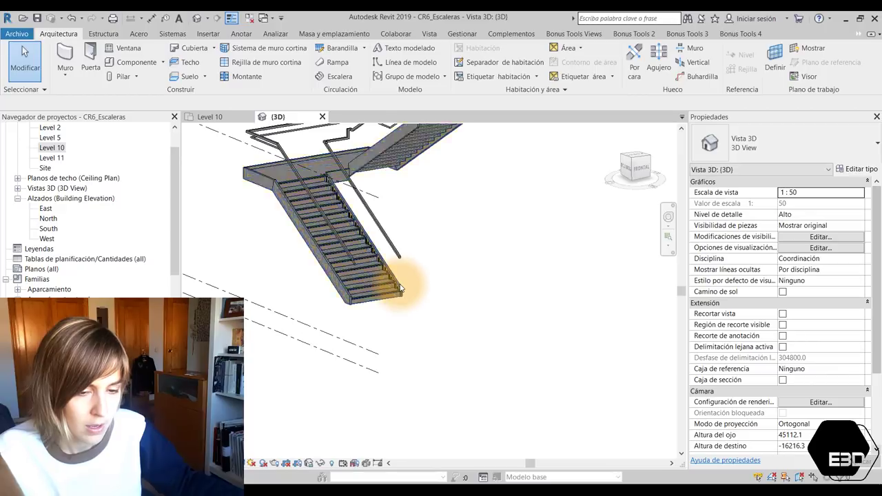
pyautogui.moveTo(405, 316)
pyautogui.keyDown('shift'); pyautogui.mouseDown(button='middle')
pyautogui.moveTo(402, 365)
pyautogui.moveTo(388, 388)
pyautogui.moveTo(349, 211)
pyautogui.mouseUp(button='middle'); pyautogui.keyUp('shift')
pyautogui.click(348, 236)
pyautogui.press('Escape')
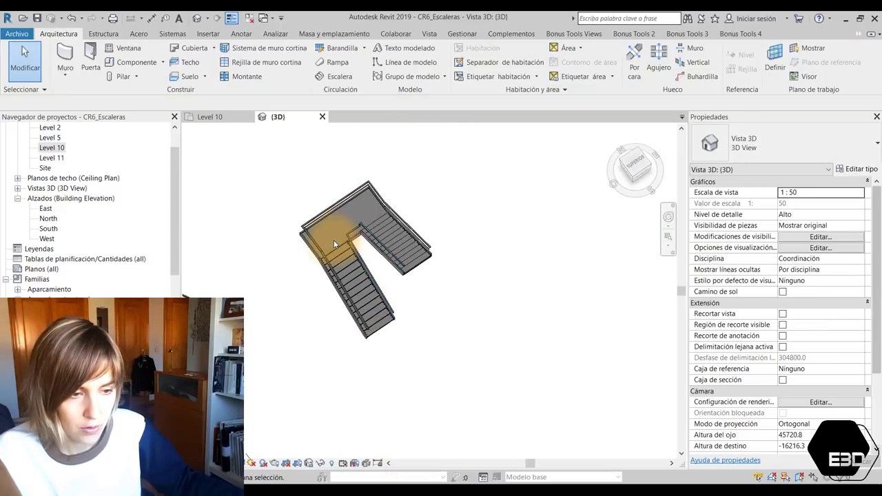
# Enter stair editing, select the lower run, and show its run type properties.
pyautogui.click(335, 254)
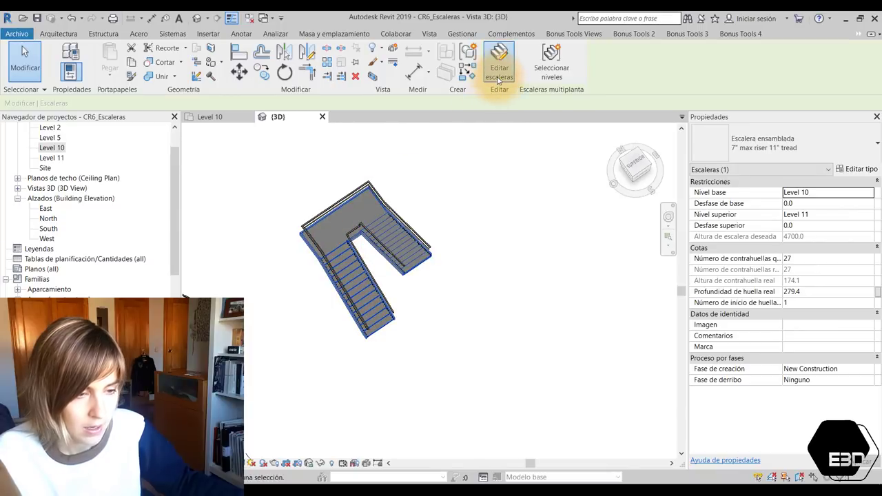
pyautogui.click(499, 74)
pyautogui.click(350, 253)
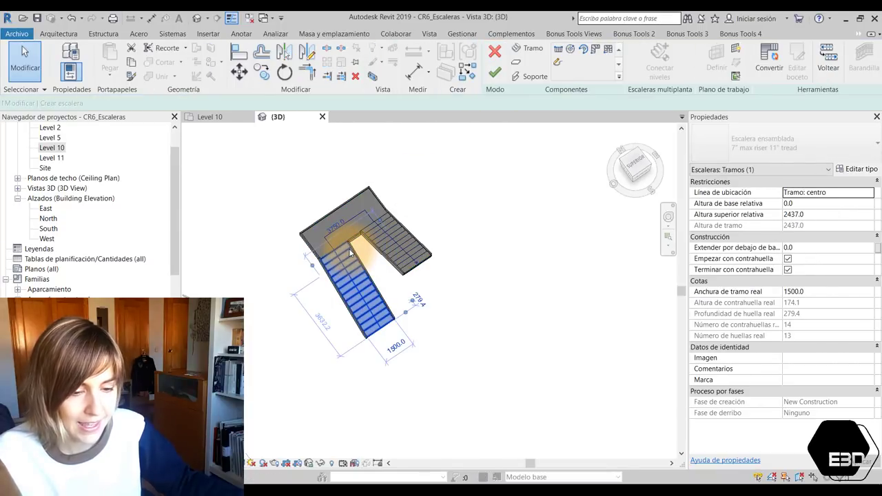
pyautogui.click(634, 281)
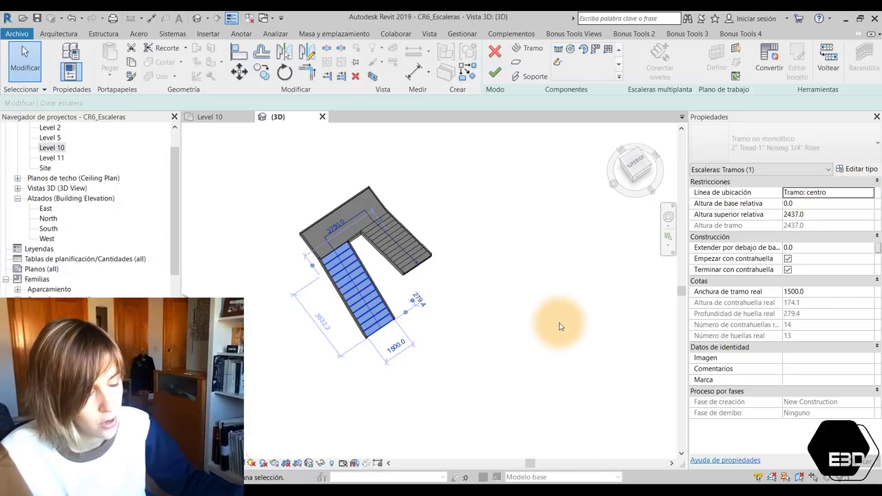
pyautogui.moveTo(312, 379)
pyautogui.keyDown('shift'); pyautogui.mouseDown(button='middle')
pyautogui.moveTo(375, 227)
pyautogui.moveTo(315, 246)
pyautogui.moveTo(290, 268)
pyautogui.mouseUp(button='middle'); pyautogui.keyUp('shift')
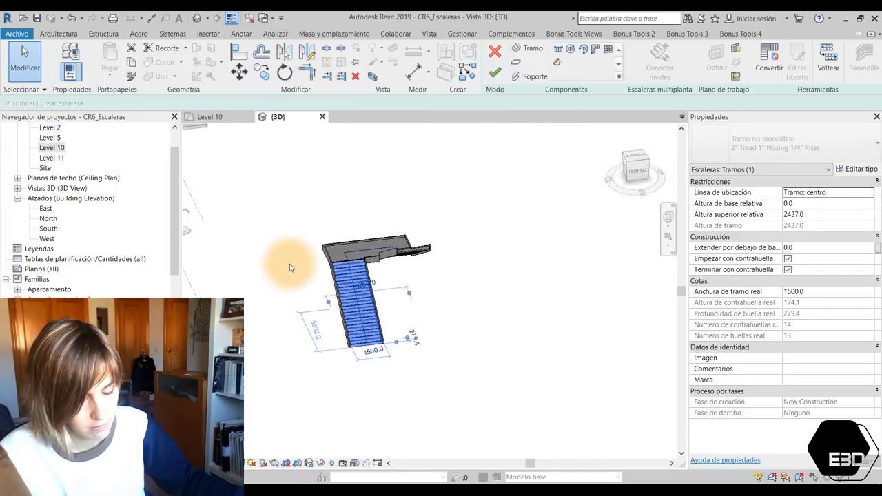
pyautogui.click(857, 169)
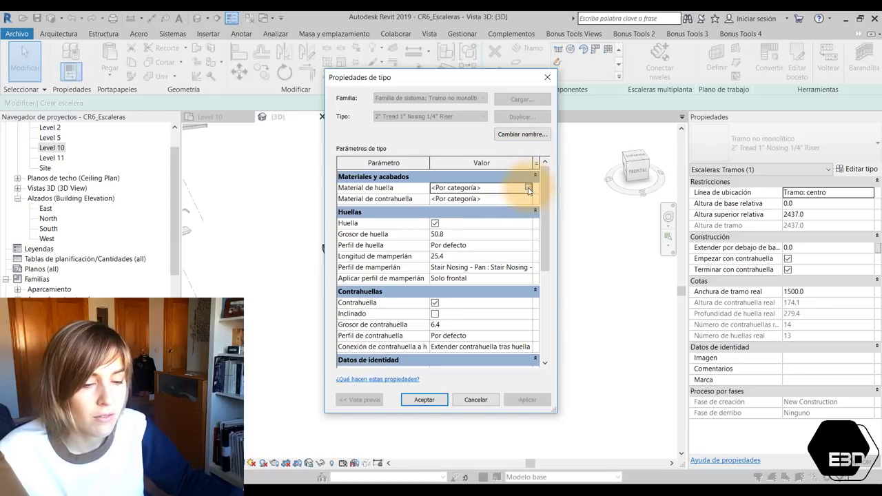
# Set the run type's tread material to Cherry, found by searching WOOD.
pyautogui.click(528, 188)
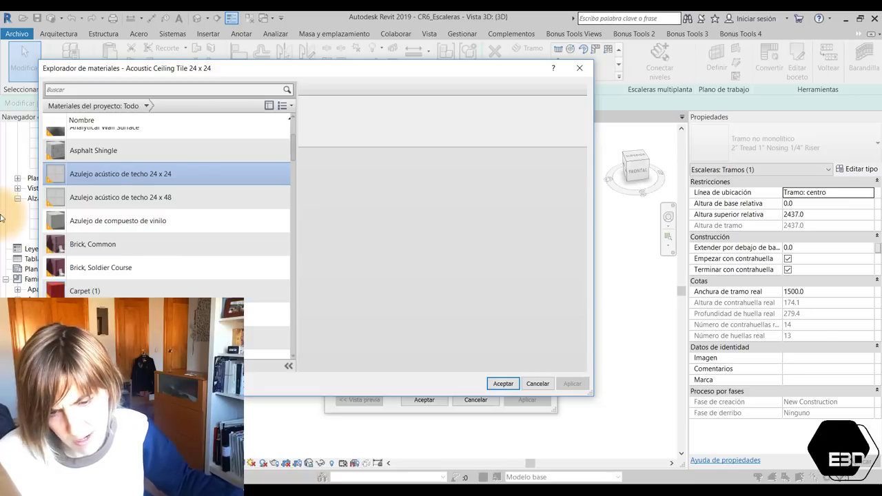
pyautogui.scroll(-1, 137, 292)
pyautogui.scroll(-3, 115, 294)
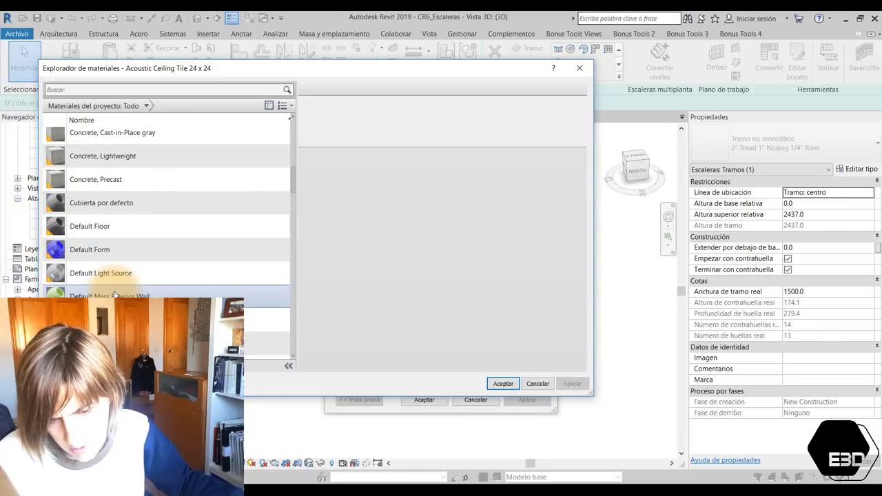
pyautogui.scroll(-3, 115, 294)
pyautogui.scroll(-2, 115, 293)
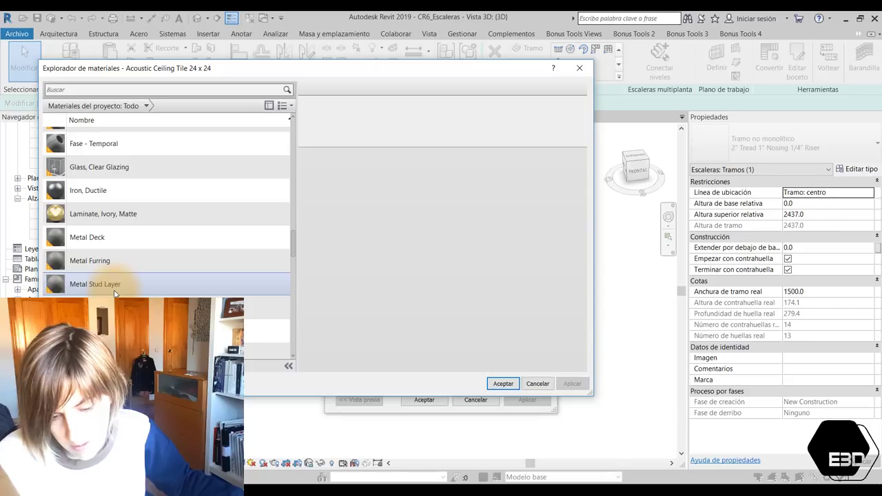
pyautogui.scroll(-2, 115, 294)
pyautogui.write('WOOD')
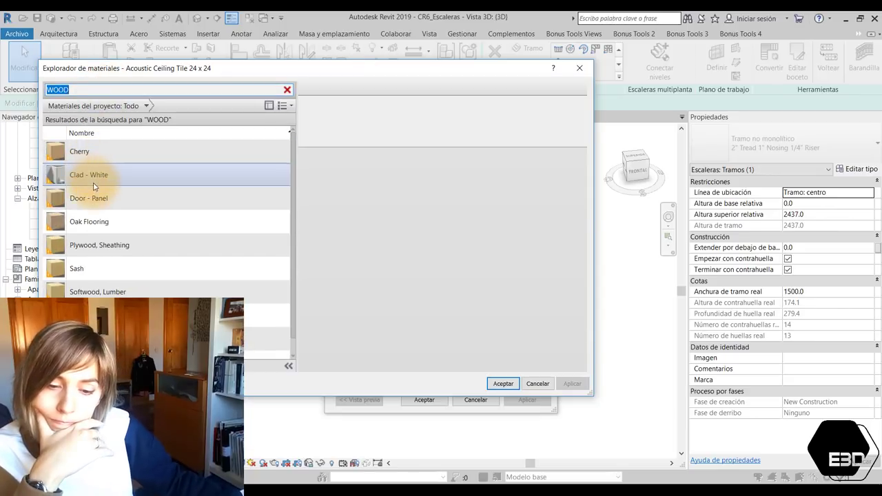
pyautogui.click(92, 153)
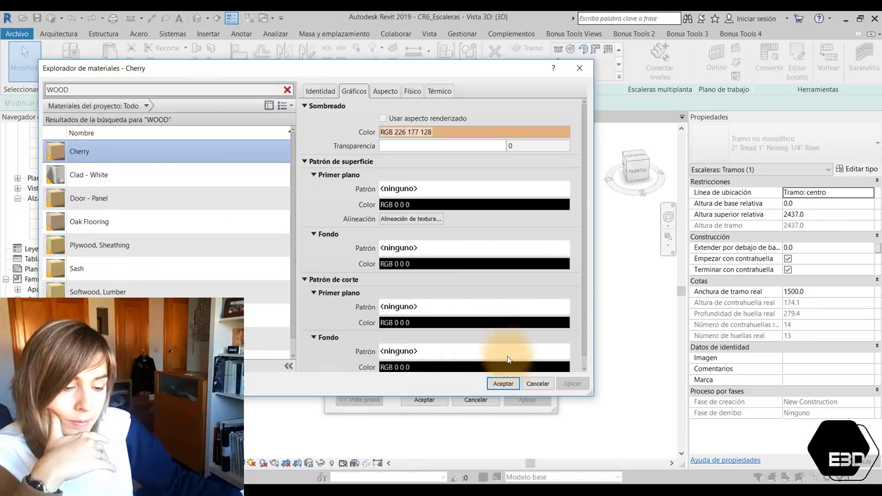
pyautogui.click(510, 390)
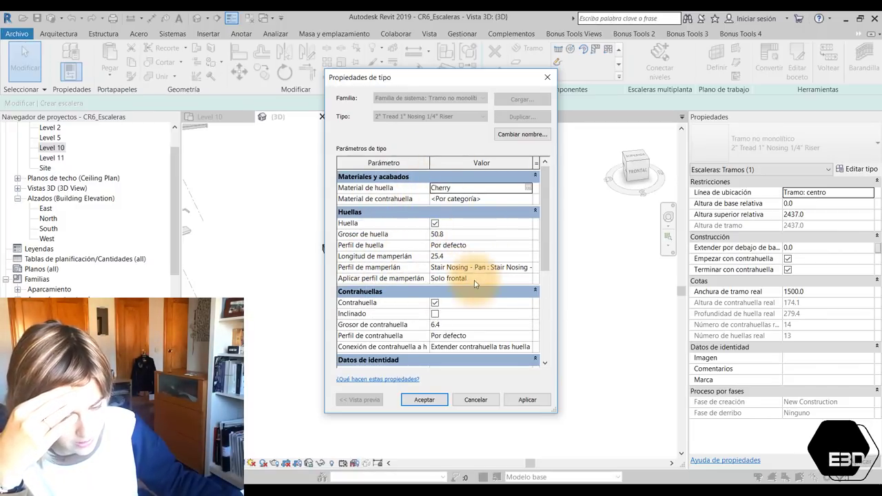
pyautogui.scroll(-2, 472, 283)
pyautogui.scroll(-4, 472, 283)
pyautogui.press('Return')
# Zoom and orbit around the stair to check the cherry treads.
pyautogui.click(305, 250)
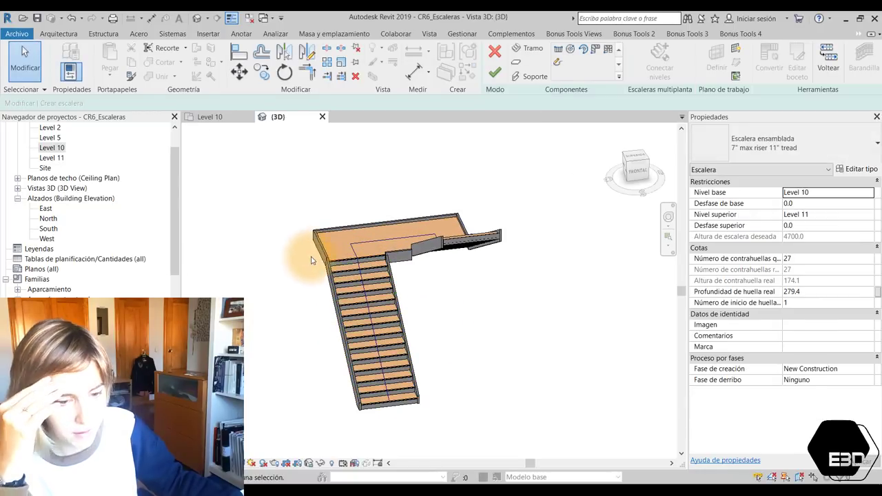
pyautogui.scroll(3, 347, 314)
pyautogui.scroll(2, 274, 242)
pyautogui.scroll(3, 585, 296)
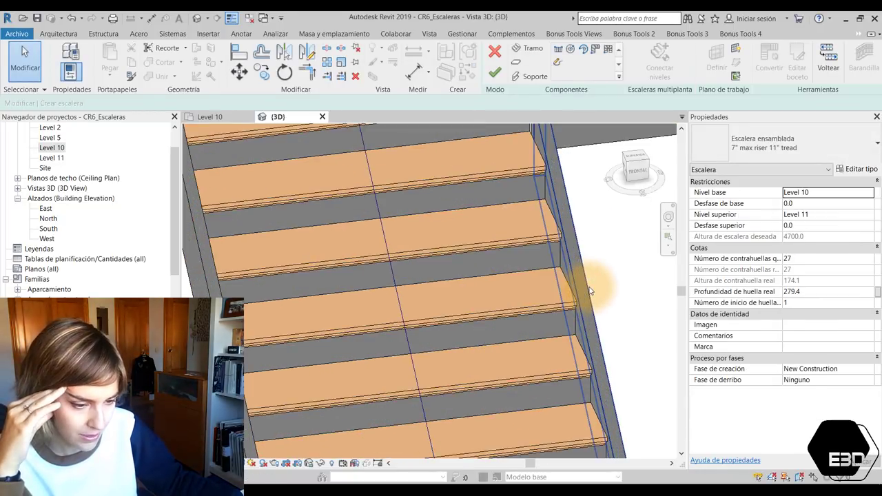
pyautogui.scroll(1, 589, 276)
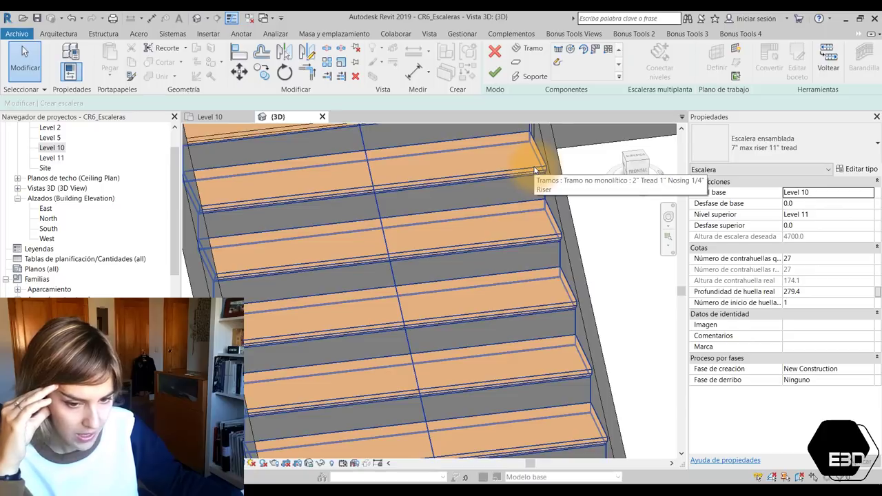
pyautogui.scroll(-4, 345, 246)
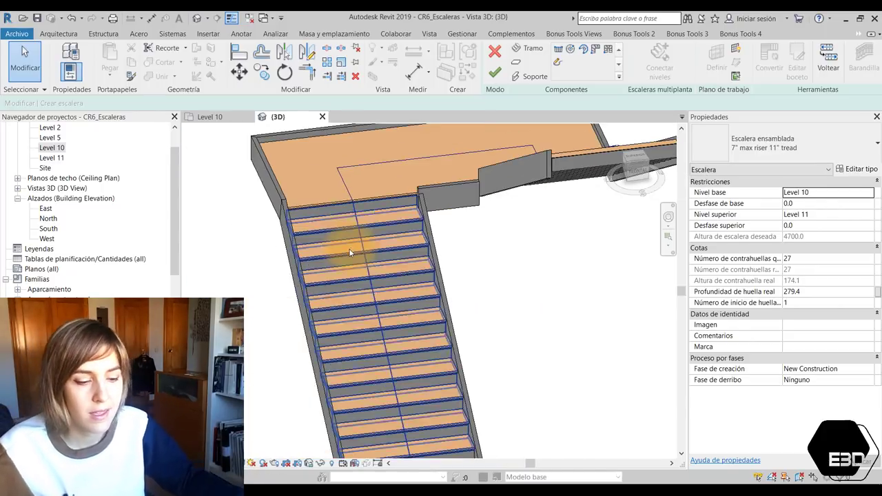
pyautogui.scroll(-2, 269, 242)
pyautogui.keyDown('shift'); pyautogui.moveTo(246, 249); pyautogui.dragTo(324, 216, button='middle'); pyautogui.keyUp('shift')
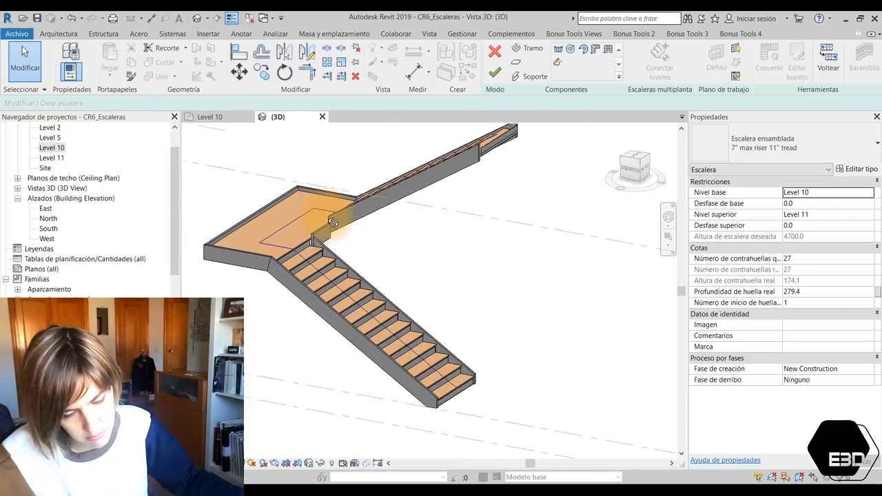
# Select the run, the landing and the connected stair parts to check their properties.
pyautogui.click(347, 279)
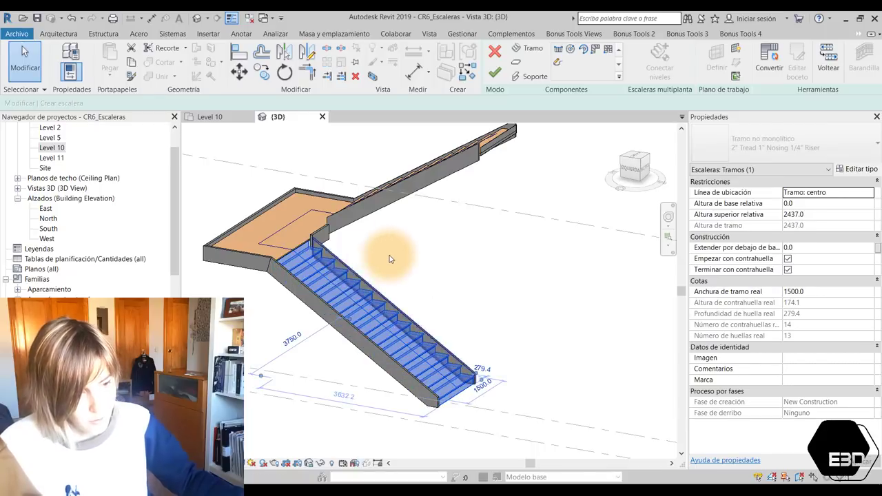
pyautogui.click(390, 256)
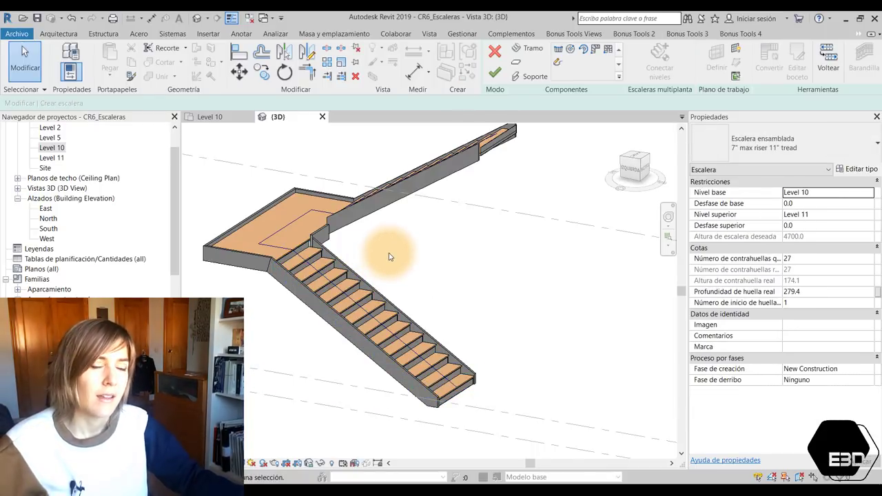
pyautogui.click(271, 235)
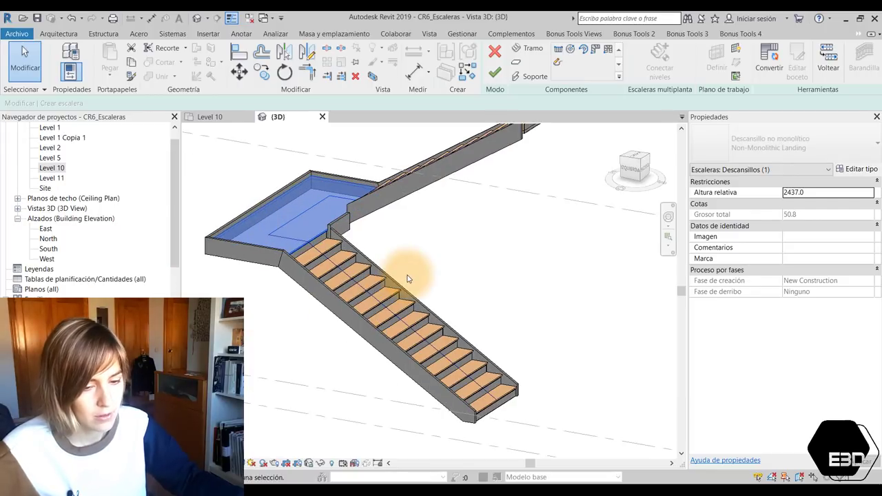
pyautogui.scroll(4, 370, 256)
pyautogui.click(326, 242)
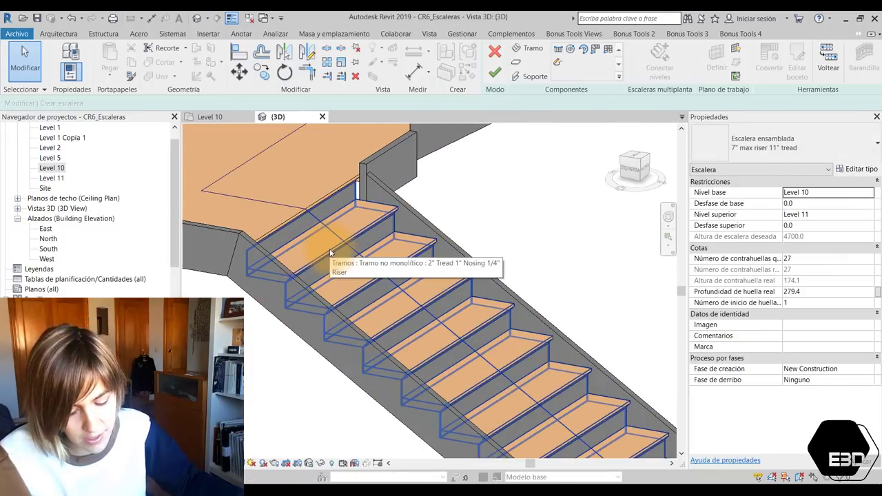
pyautogui.press('Tab')
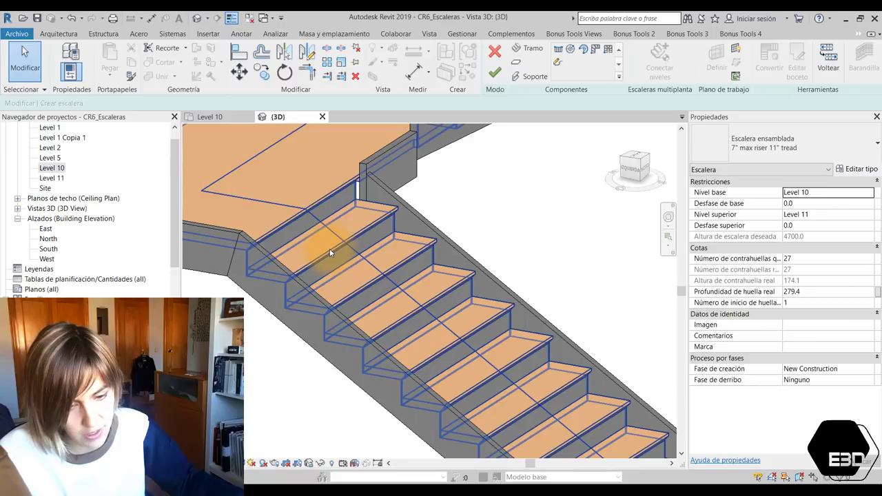
pyautogui.scroll(-3, 330, 249)
pyautogui.scroll(-2, 252, 230)
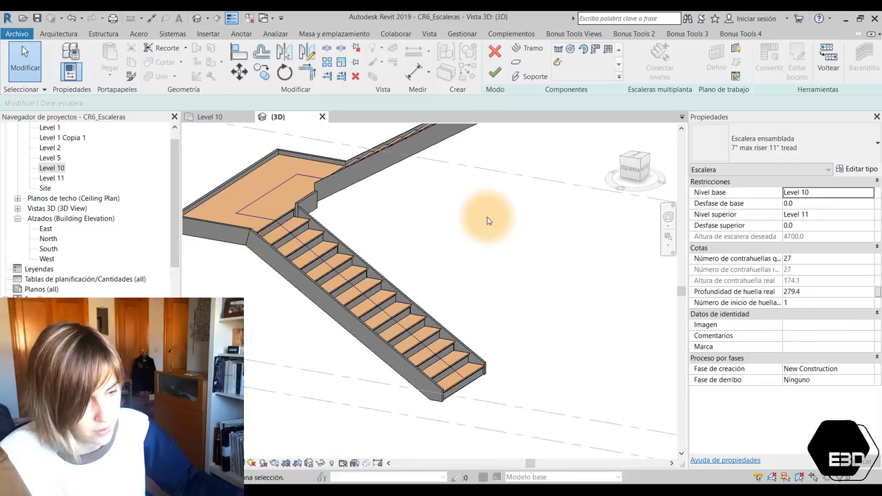
# Finish the stair edit and reopen the run type's properties from the stair type.
pyautogui.click(495, 71)
pyautogui.keyDown('shift'); pyautogui.moveTo(432, 352); pyautogui.dragTo(416, 366, button='middle'); pyautogui.keyUp('shift')
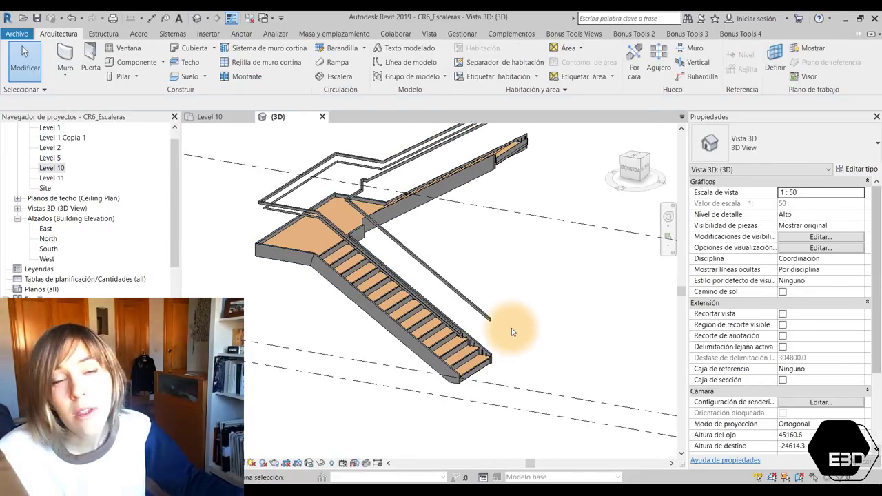
pyautogui.click(407, 357)
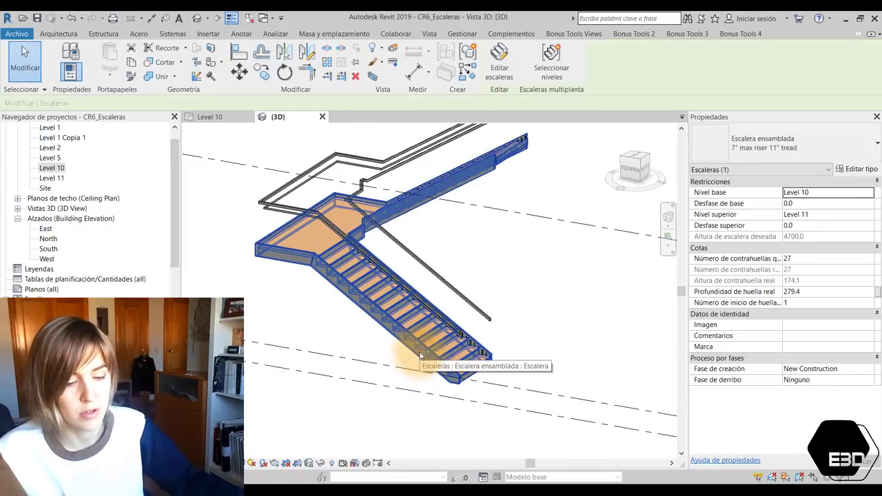
pyautogui.click(854, 169)
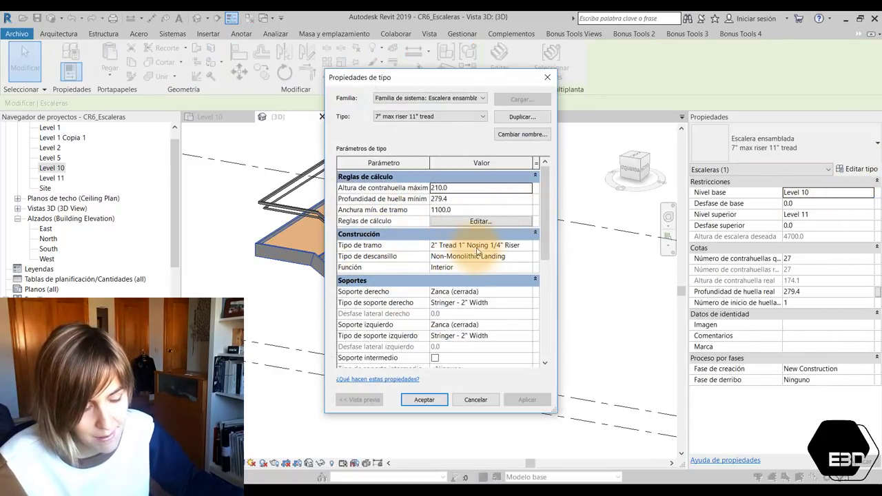
pyautogui.click(527, 246)
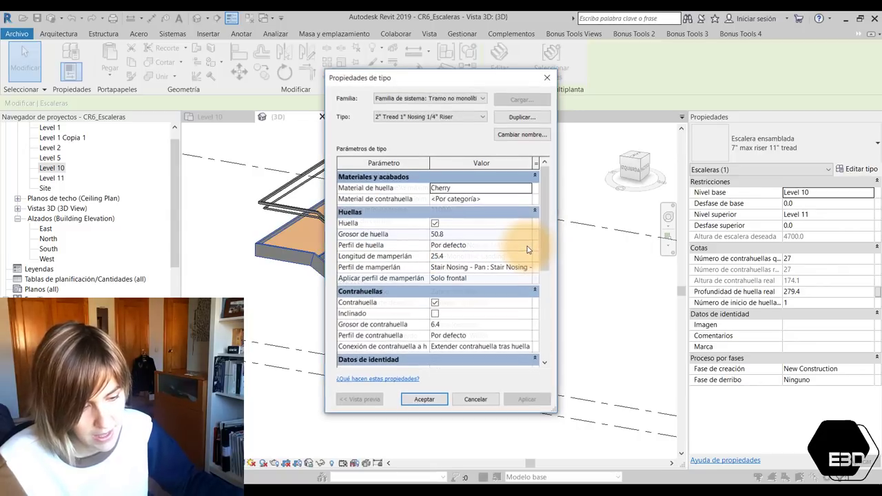
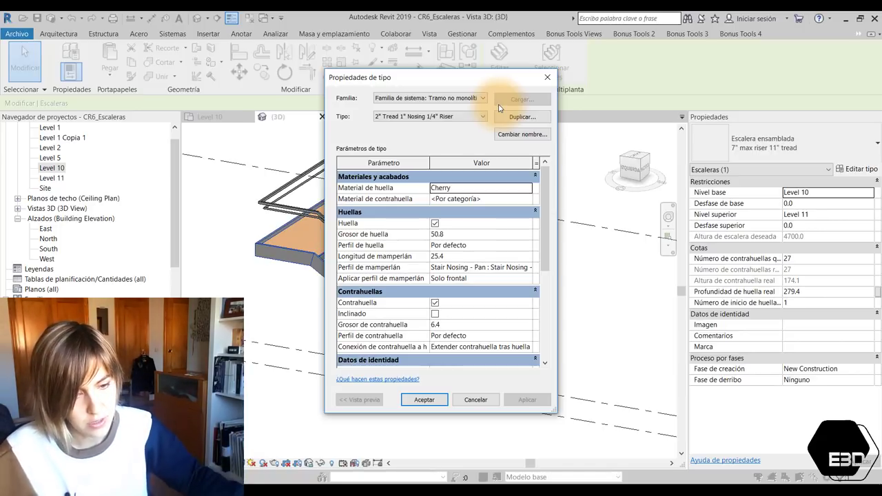
# Duplicate the run type as Muestra_CR with an 8.0 riser thickness and apply it.
pyautogui.click(505, 117)
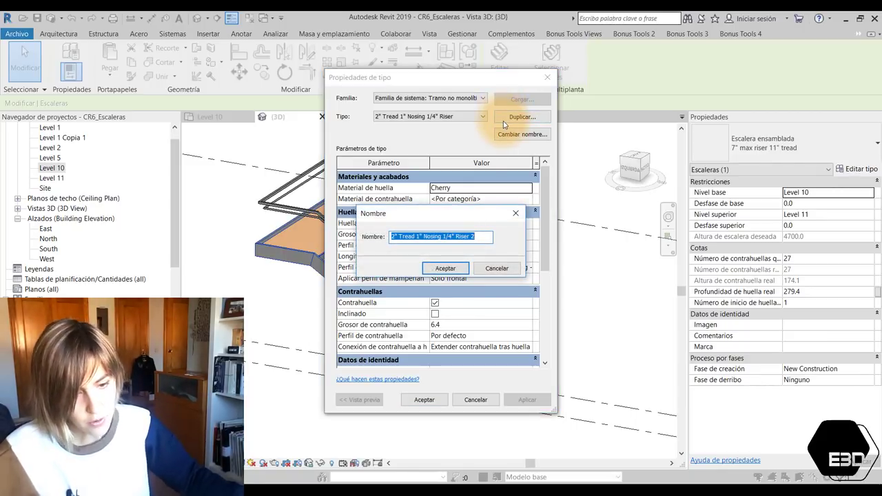
pyautogui.write('Mue')
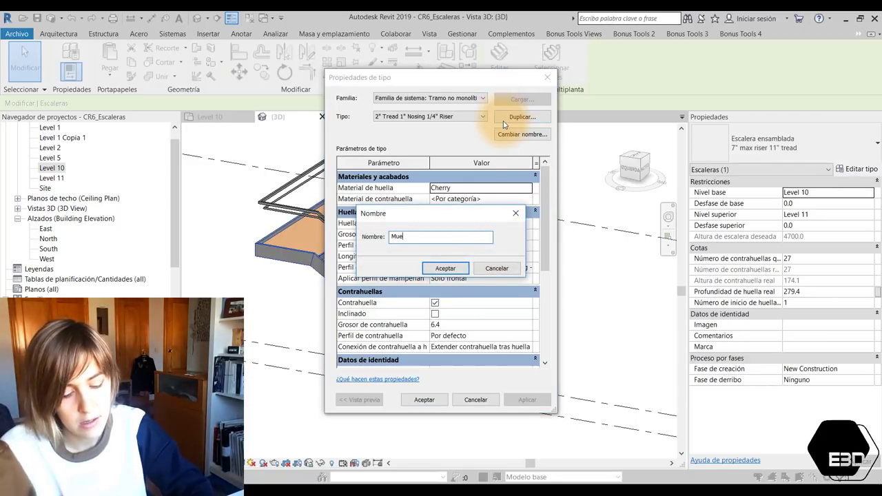
pyautogui.write('R')
pyautogui.press('Return')
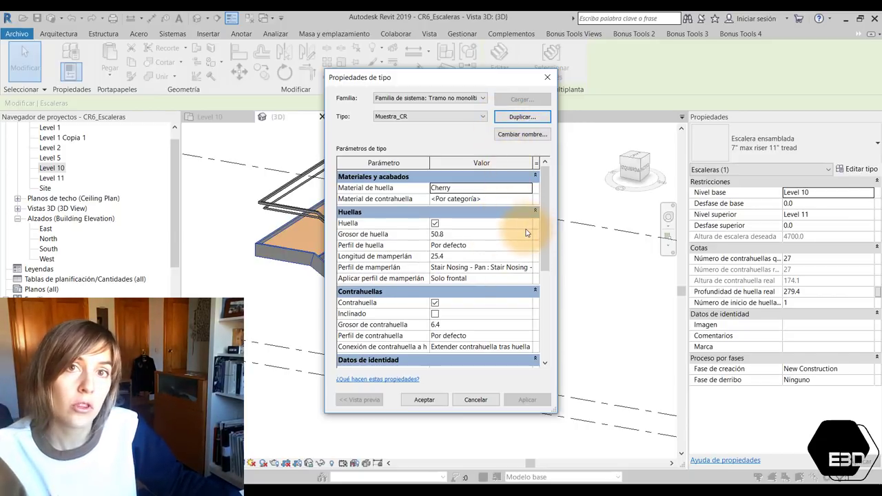
pyautogui.moveTo(546, 218); pyautogui.dragTo(541, 245)
pyautogui.write('8')
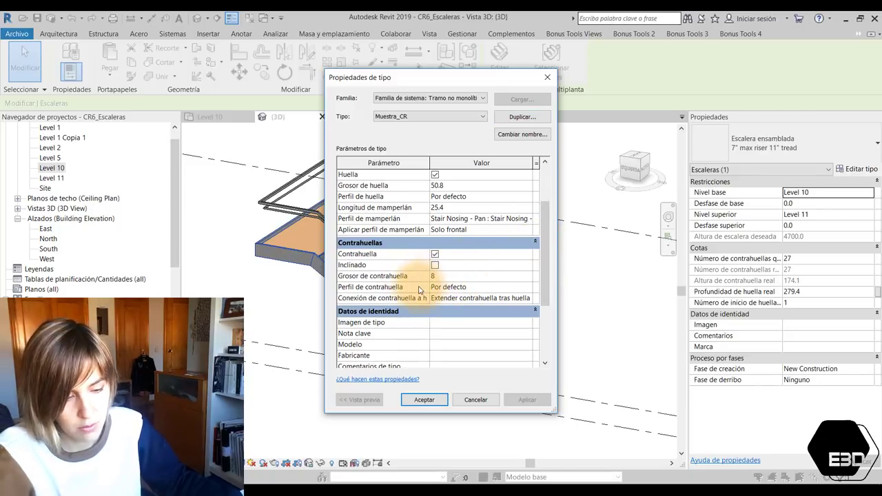
pyautogui.click(491, 287)
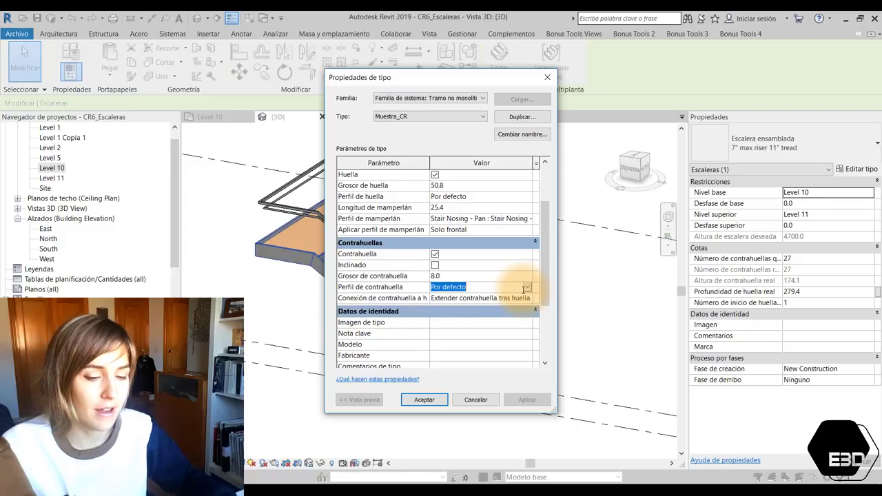
pyautogui.click(427, 400)
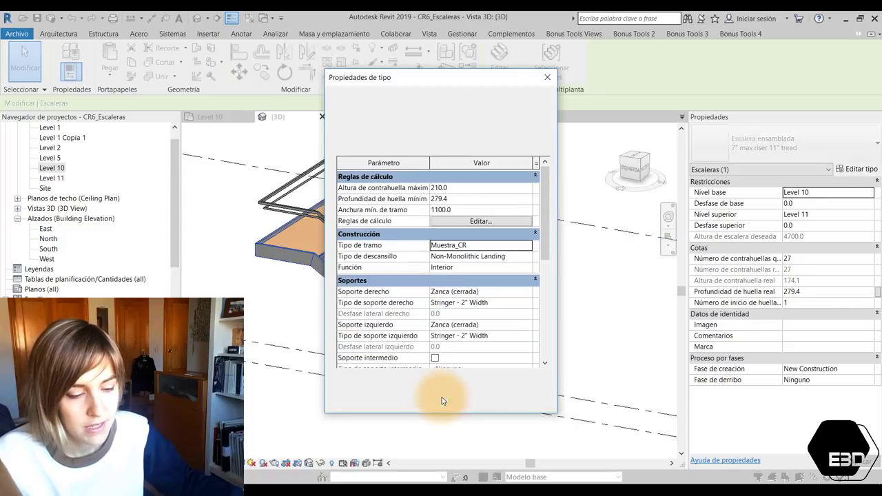
pyautogui.click(425, 400)
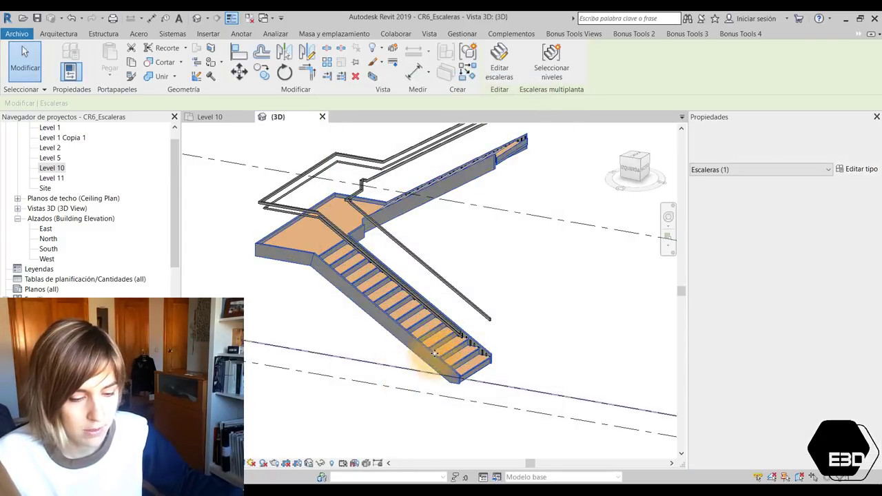
# Set the Muestra_CR riser profile to C Shapes-Profile : C9X15 and apply it to the stair.
pyautogui.scroll(5, 482, 386)
pyautogui.scroll(2, 542, 381)
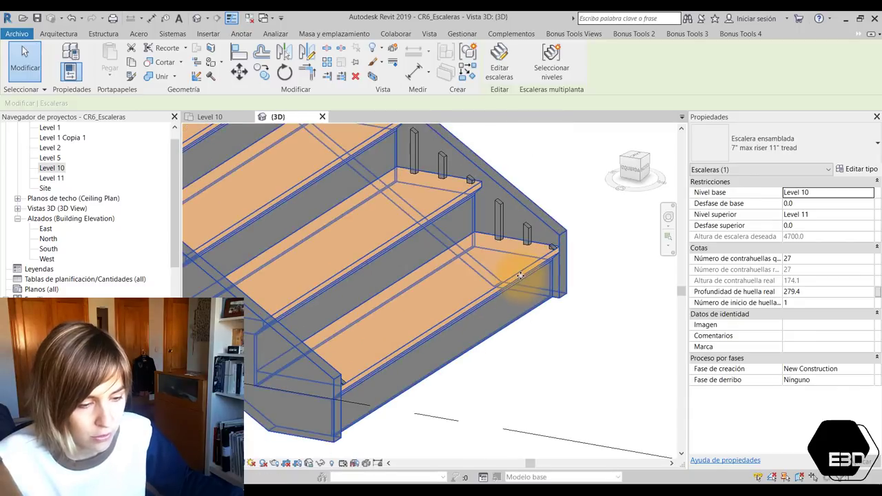
pyautogui.scroll(2, 524, 289)
pyautogui.scroll(2, 445, 274)
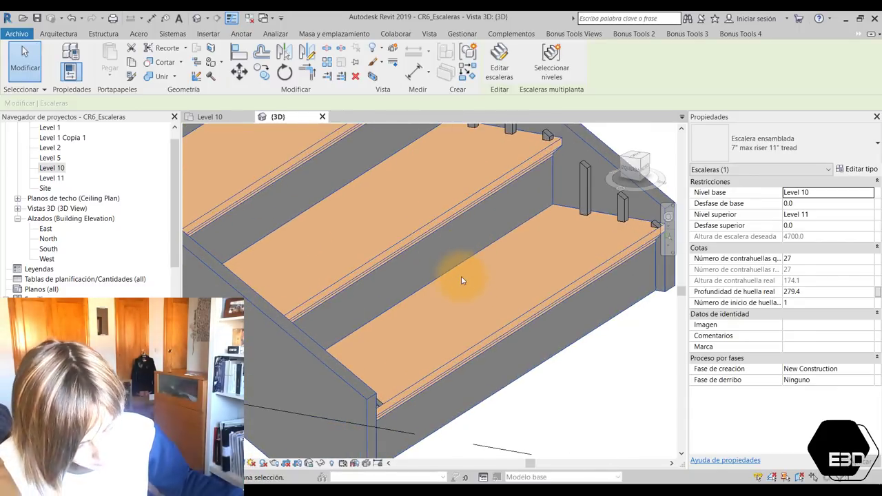
pyautogui.moveTo(480, 279)
pyautogui.keyDown('shift'); pyautogui.mouseDown(button='middle')
pyautogui.moveTo(394, 226)
pyautogui.moveTo(437, 275)
pyautogui.moveTo(403, 315)
pyautogui.mouseUp(button='middle'); pyautogui.keyUp('shift')
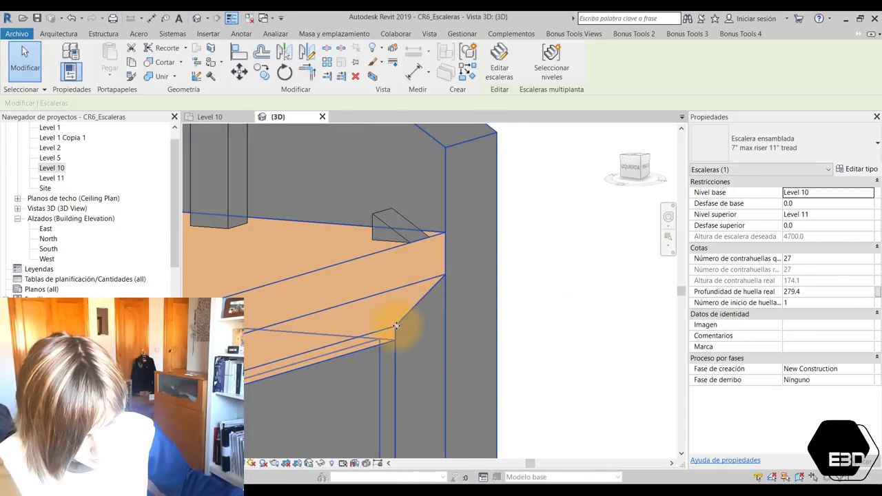
pyautogui.moveTo(529, 224)
pyautogui.keyDown('shift'); pyautogui.mouseDown(button='middle')
pyautogui.moveTo(576, 244)
pyautogui.moveTo(511, 259)
pyautogui.moveTo(507, 230)
pyautogui.moveTo(505, 290)
pyautogui.mouseUp(button='middle'); pyautogui.keyUp('shift')
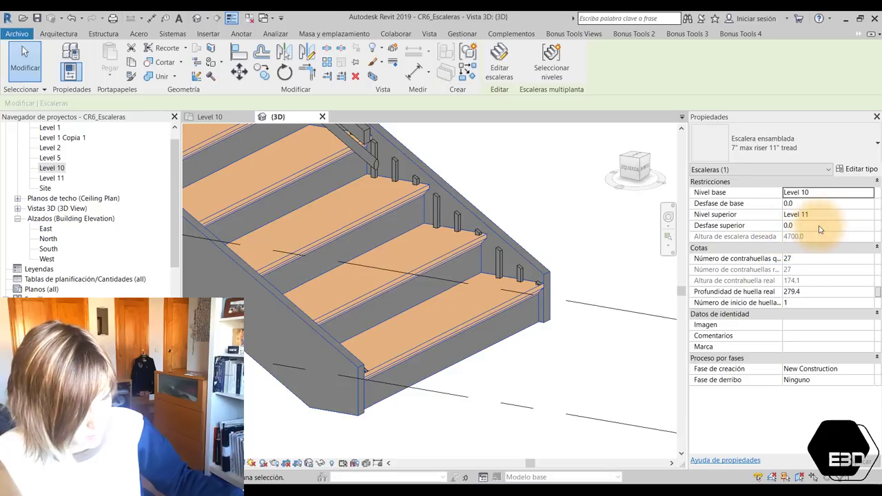
pyautogui.click(859, 170)
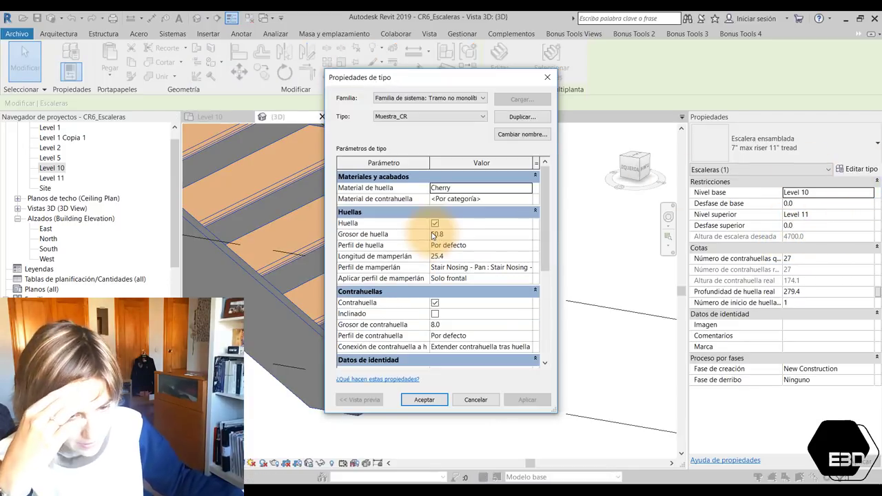
pyautogui.scroll(-1, 417, 337)
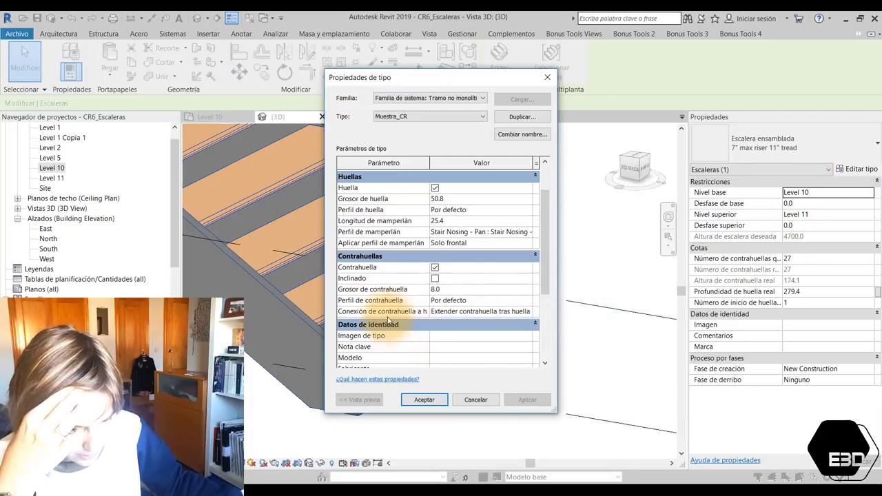
pyautogui.click(526, 303)
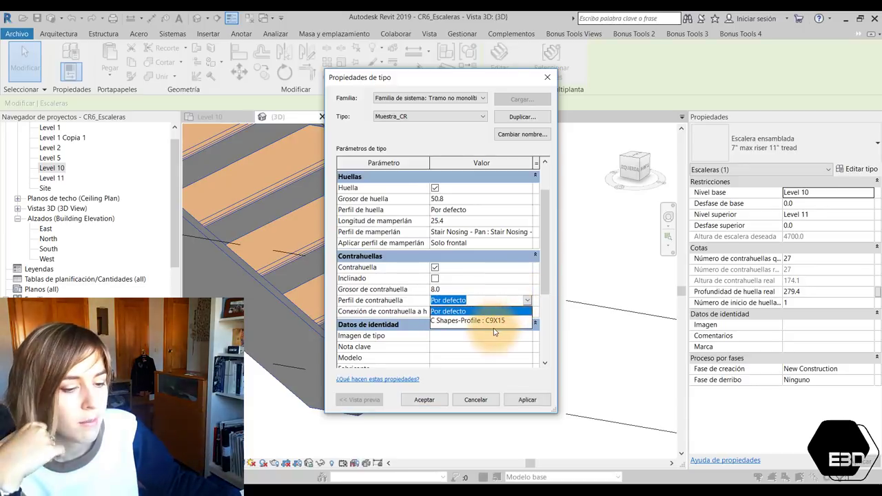
pyautogui.click(493, 322)
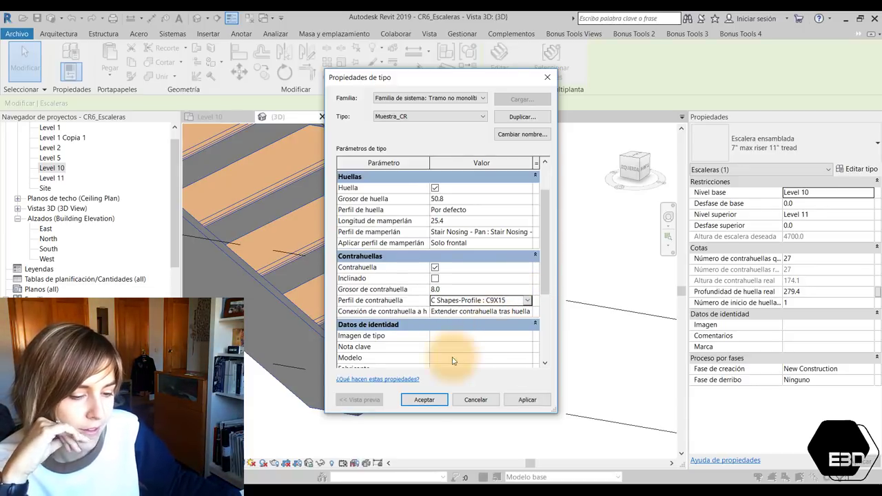
pyautogui.click(414, 403)
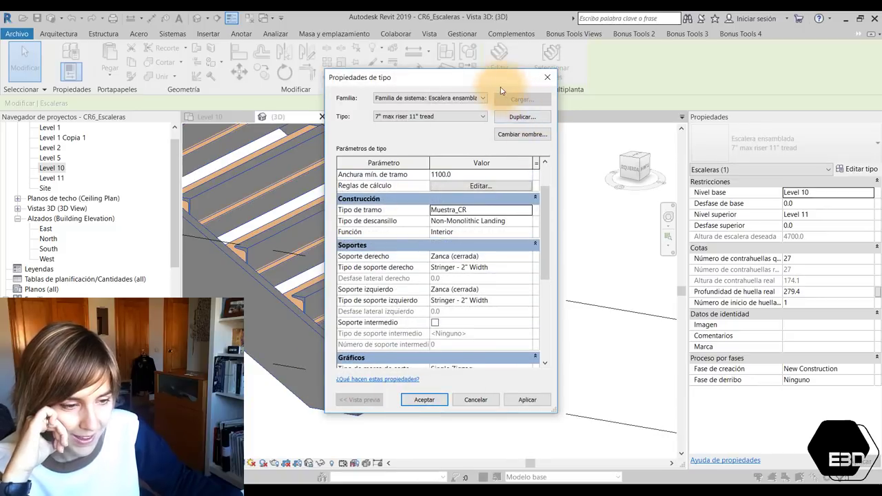
pyautogui.click(423, 400)
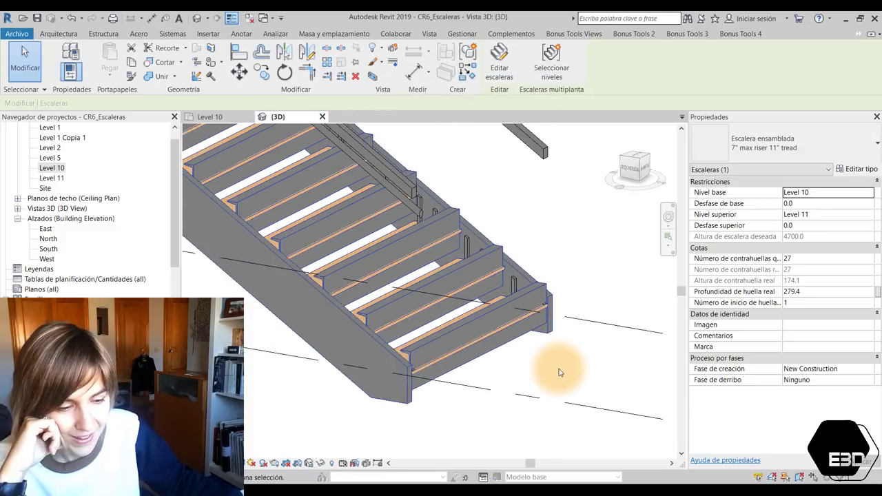
# Orbit and zoom to inspect the C9X15 channel risers from below the stair.
pyautogui.moveTo(419, 374)
pyautogui.keyDown('shift'); pyautogui.mouseDown(button='middle')
pyautogui.moveTo(502, 370)
pyautogui.moveTo(505, 315)
pyautogui.moveTo(460, 309)
pyautogui.mouseUp(button='middle'); pyautogui.keyUp('shift')
pyautogui.scroll(2, 310, 265)
pyautogui.scroll(3, 379, 299)
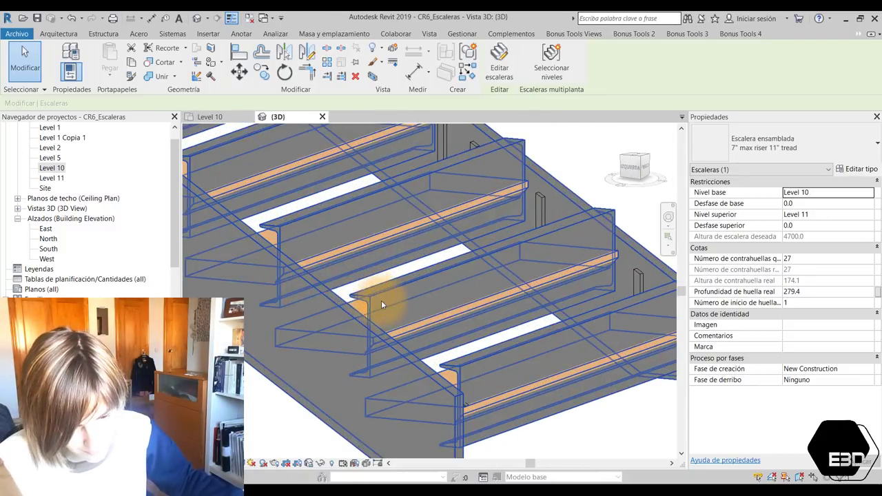
pyautogui.scroll(-2, 284, 377)
pyautogui.scroll(-2, 285, 377)
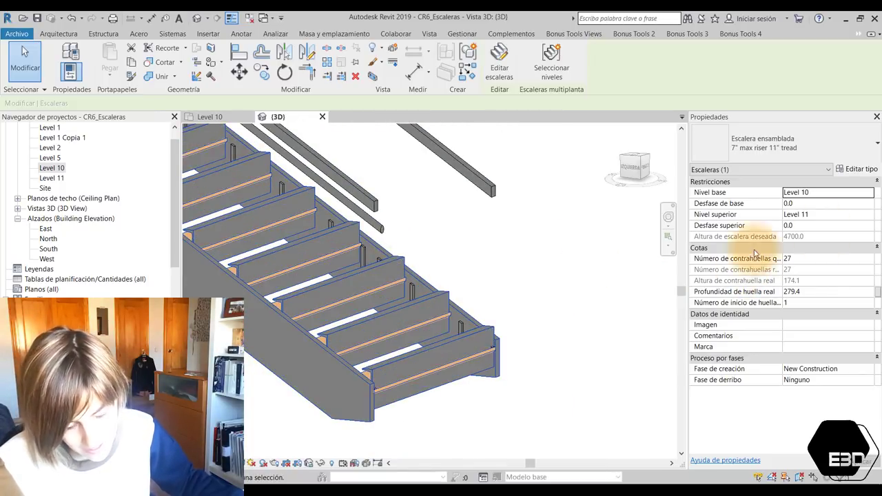
# Review the stair's type settings without changes, then select Familias in the Project Browser.
pyautogui.click(867, 171)
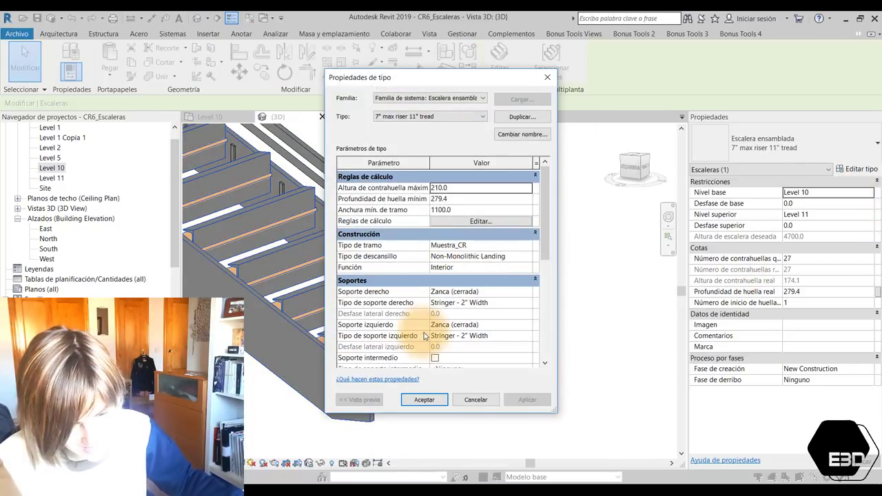
pyautogui.scroll(-2, 511, 293)
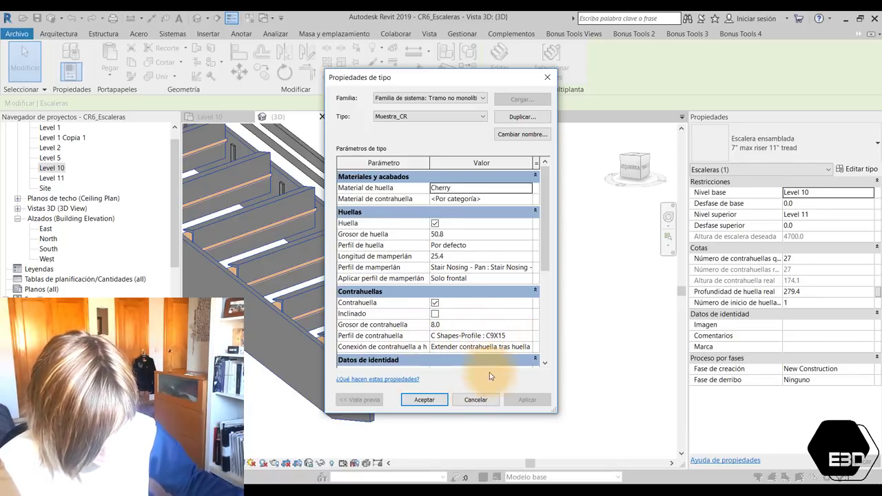
pyautogui.click(485, 400)
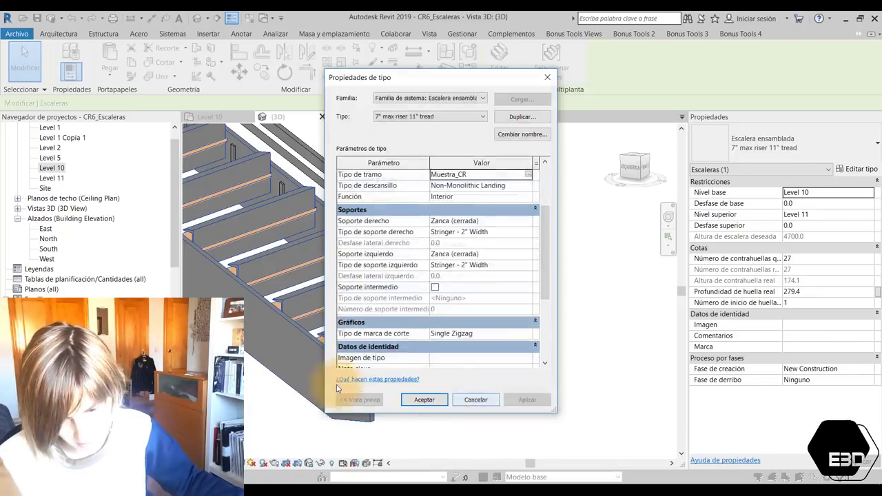
pyautogui.click(475, 400)
pyautogui.click(35, 299)
# Search the Project Browser for 'profile' to reach the profile families.
pyautogui.rightClick(51, 304)
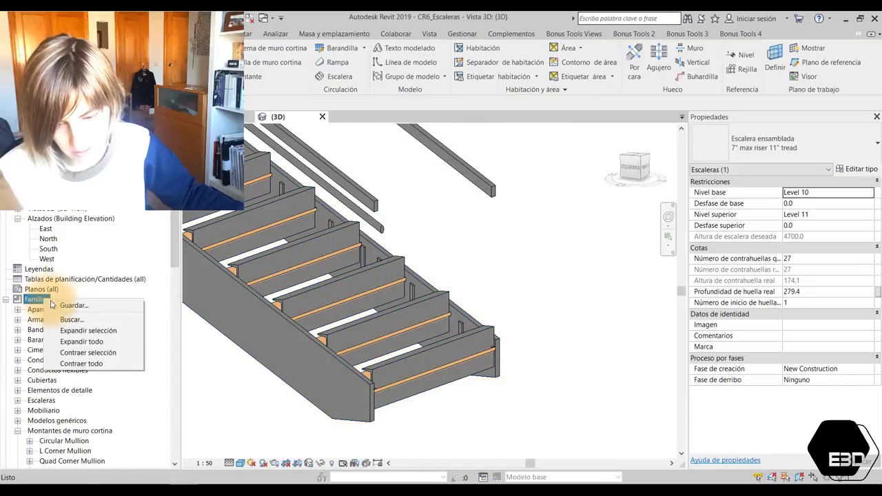
pyautogui.click(71, 319)
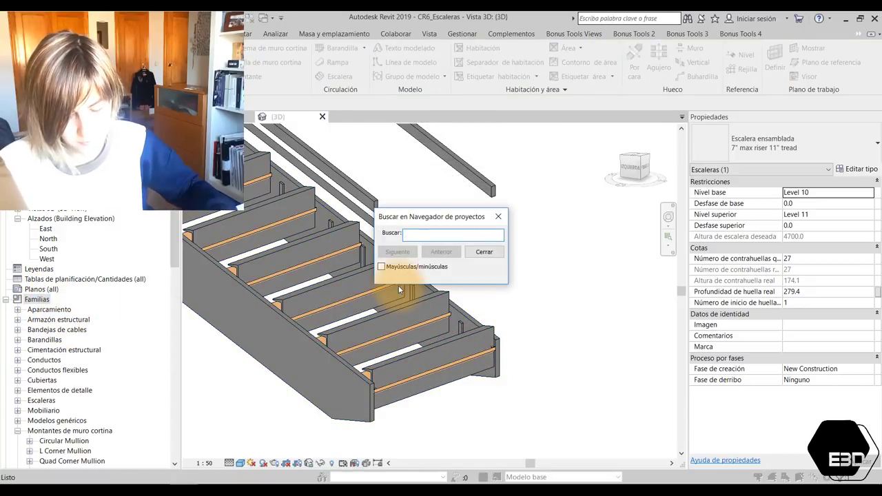
pyautogui.write('profilec')
pyautogui.press('BackSpace')
pyautogui.press('Return')
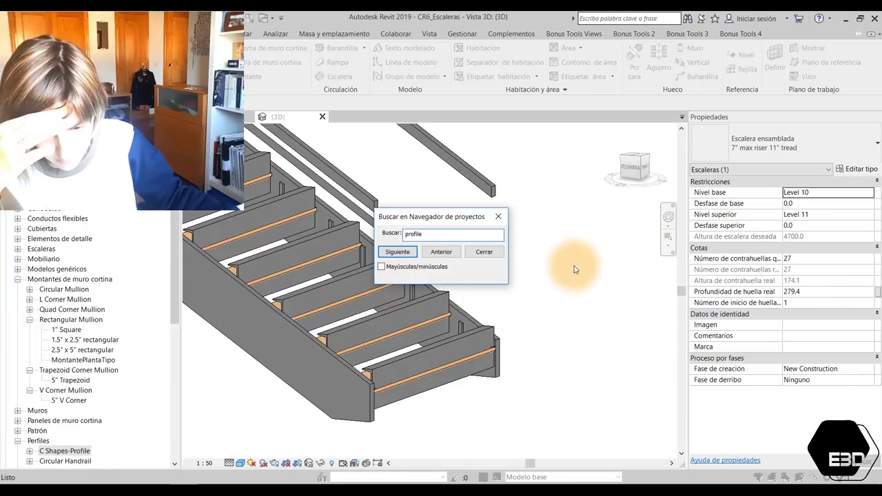
pyautogui.click(483, 252)
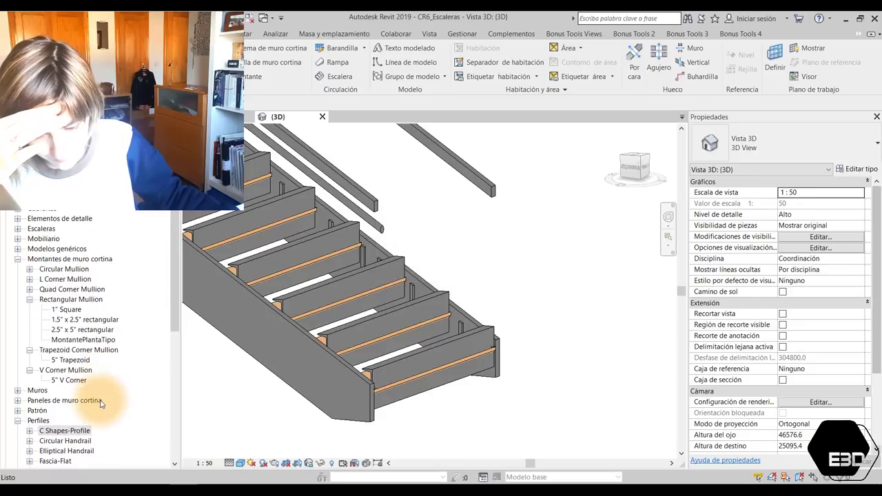
# Expand C Shapes-Profile and select its C9X15 type to view its properties.
pyautogui.scroll(-3, 29, 372)
pyautogui.click(29, 373)
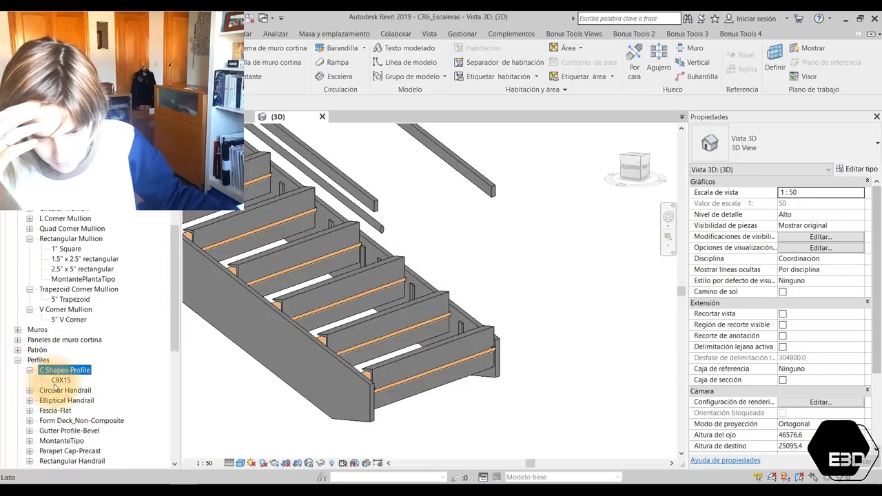
pyautogui.click(58, 381)
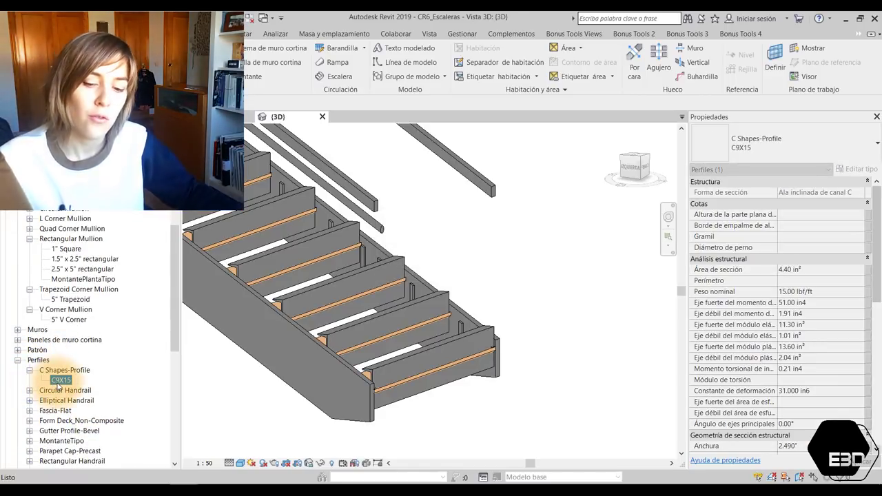
pyautogui.scroll(-1, 60, 387)
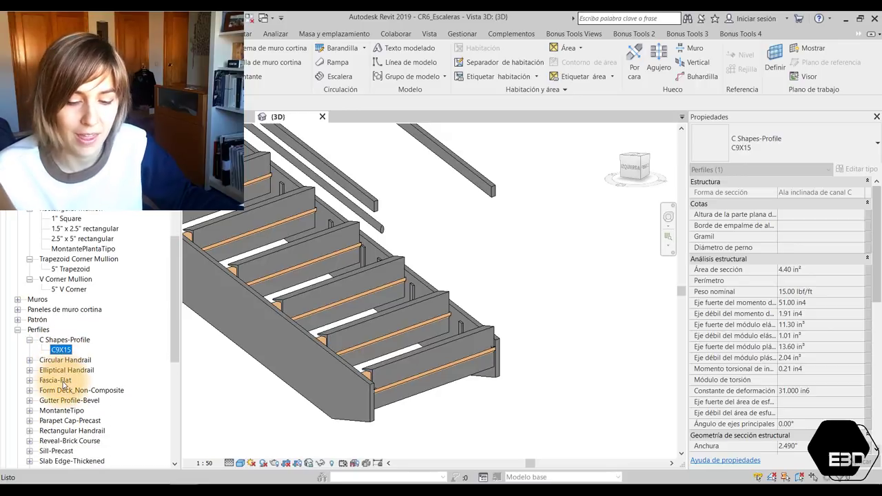
pyautogui.scroll(-1, 63, 379)
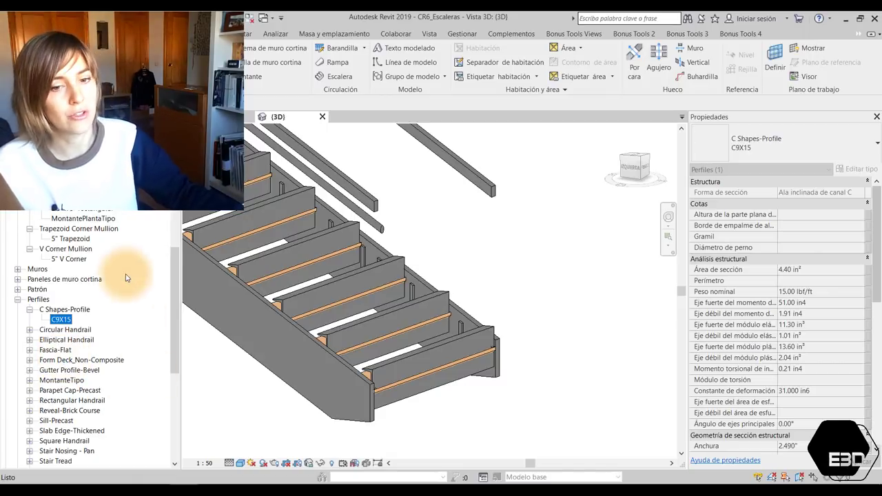
pyautogui.click(18, 35)
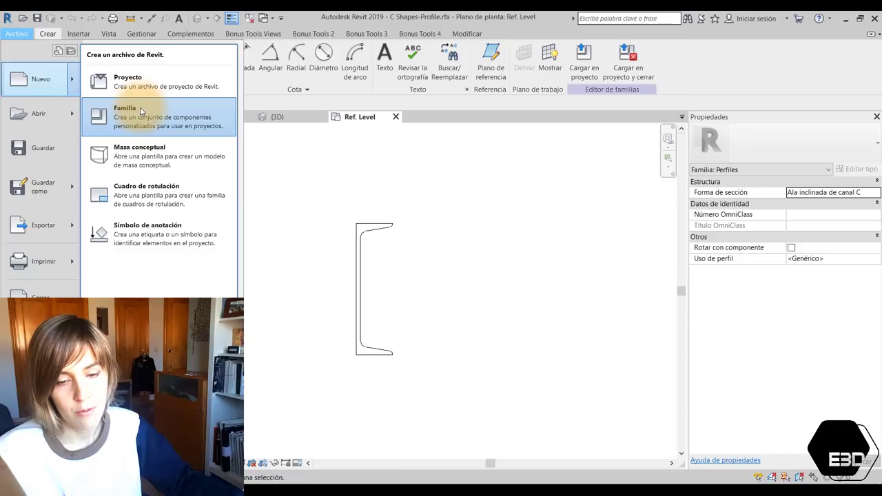
# Create a new family from the Spanish Perfil métrico.rft profile template.
pyautogui.click(141, 110)
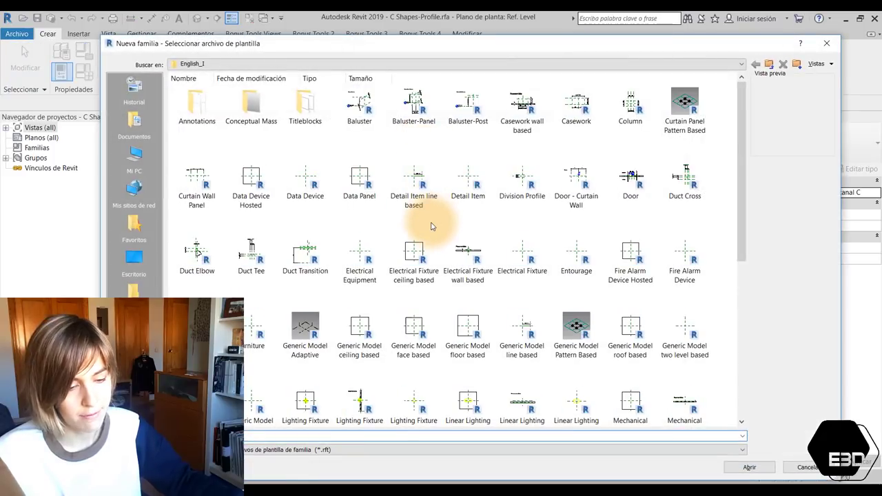
pyautogui.scroll(-5, 432, 226)
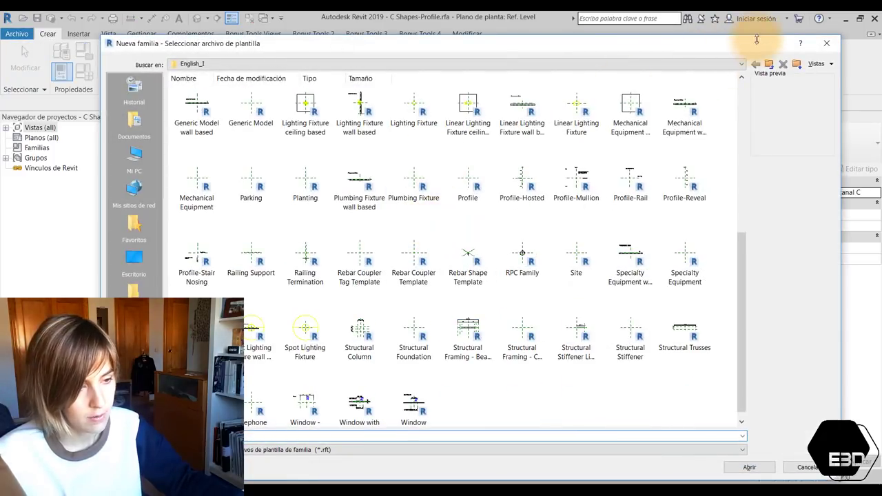
pyautogui.click(770, 64)
pyautogui.doubleClick(316, 188)
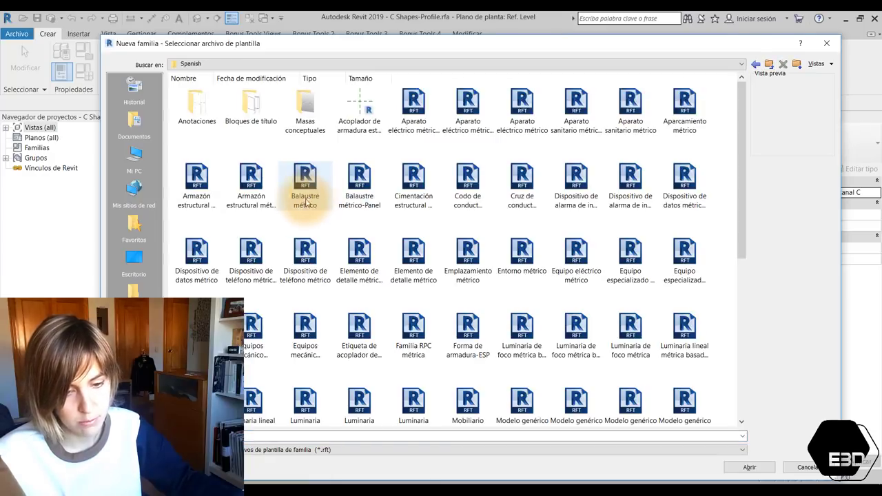
pyautogui.scroll(-3, 305, 296)
pyautogui.scroll(-3, 305, 386)
pyautogui.click(359, 262)
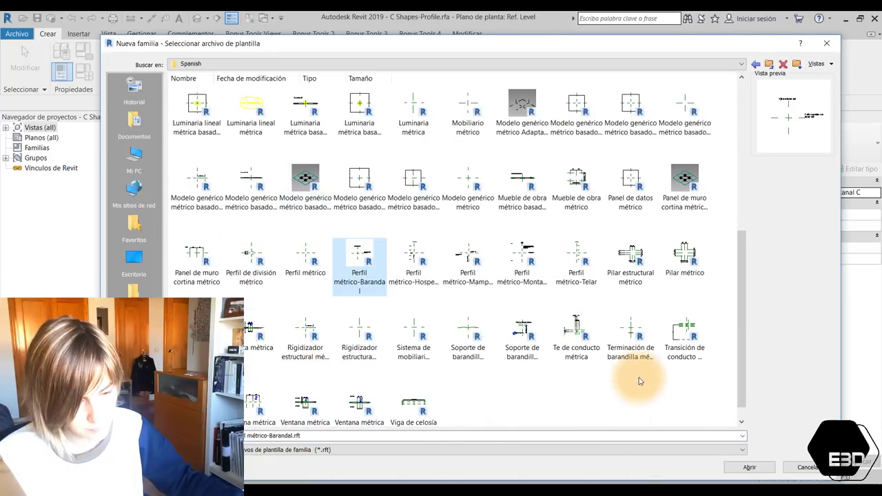
pyautogui.click(303, 252)
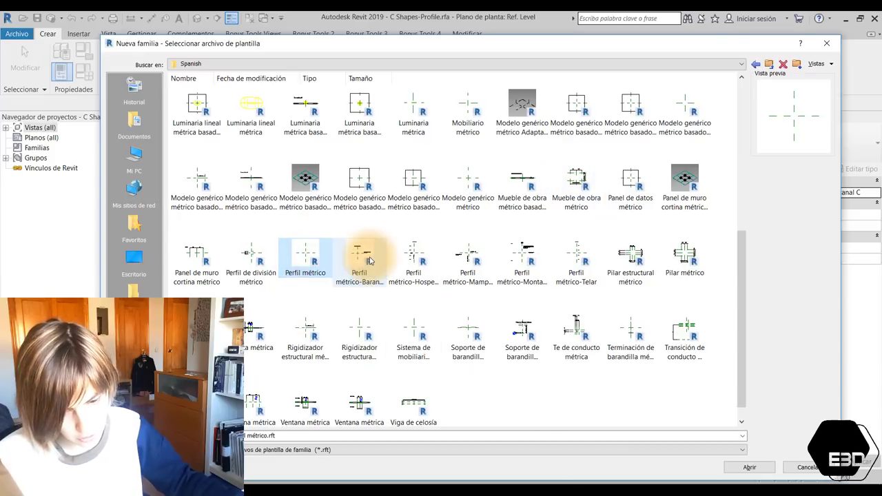
pyautogui.press('Return')
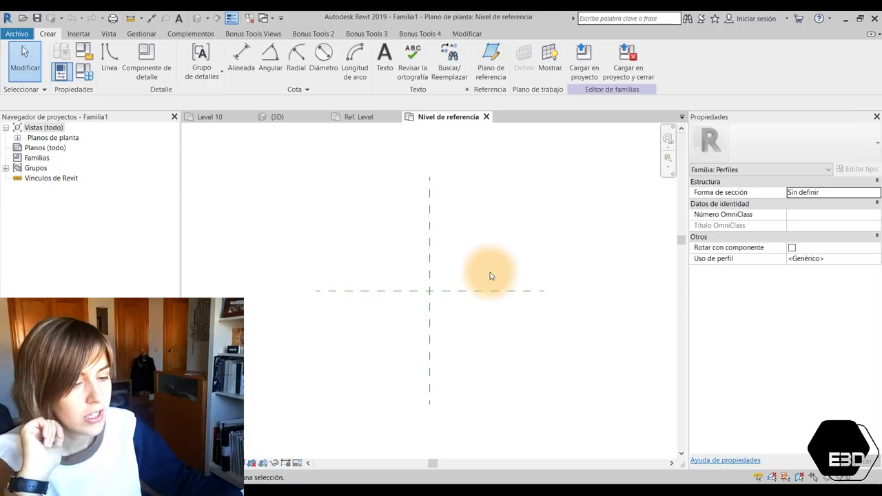
# Draw a 260 × 40 rectangular outline cornered at the reference planes' intersection.
pyautogui.scroll(2, 490, 272)
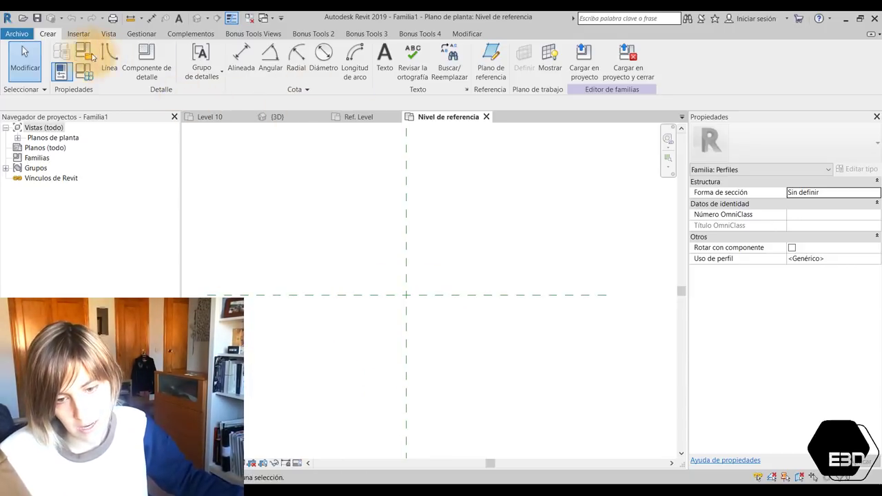
pyautogui.click(110, 62)
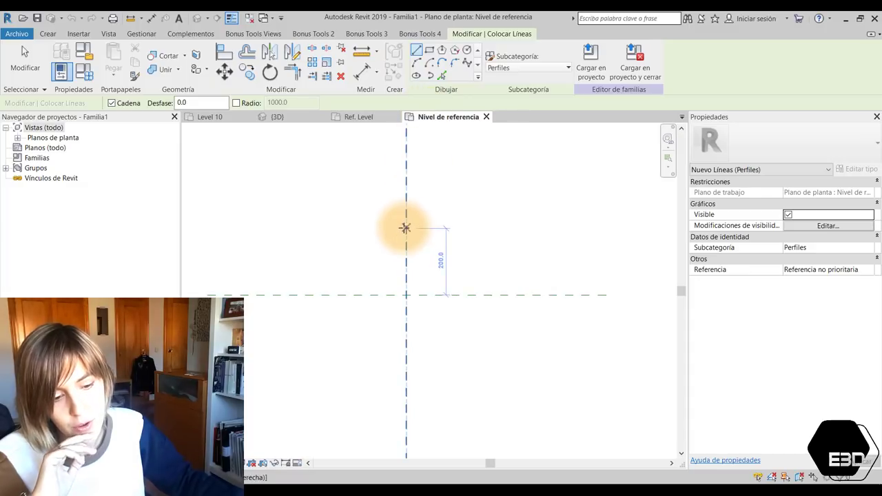
pyautogui.scroll(-2, 540, 211)
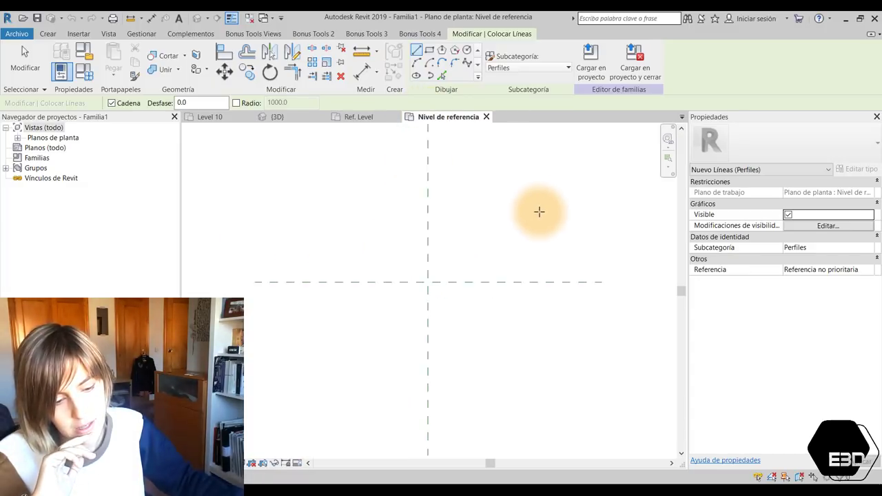
pyautogui.scroll(-1, 505, 185)
pyautogui.click(429, 51)
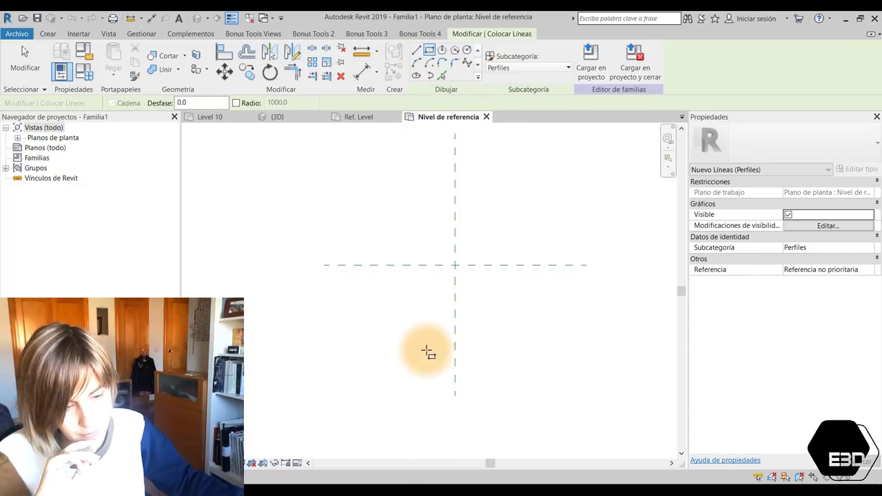
pyautogui.click(455, 265)
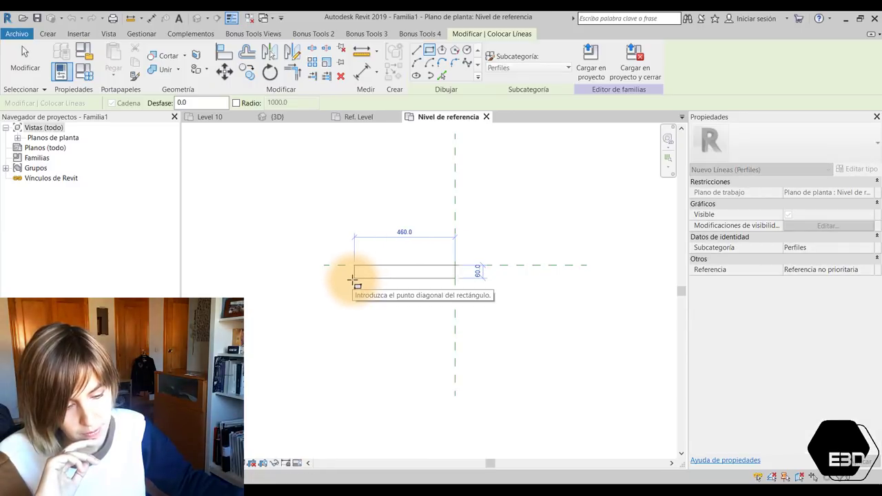
pyautogui.scroll(2, 391, 277)
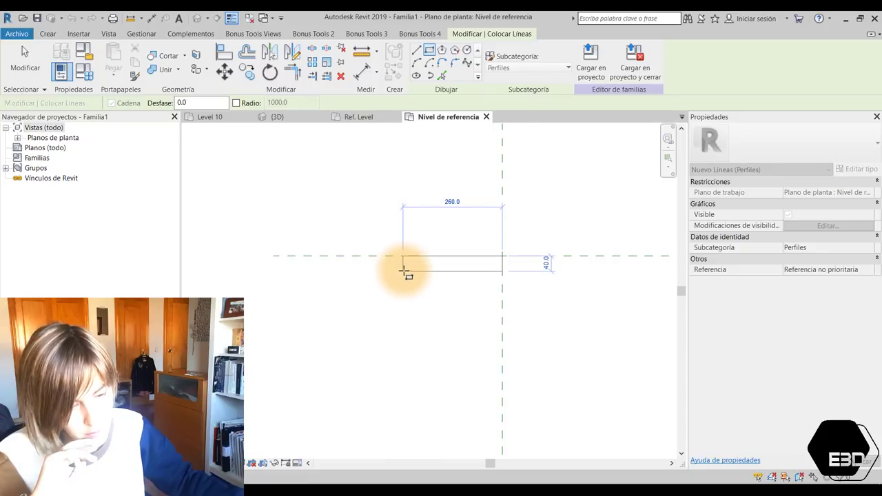
pyautogui.click(404, 271)
pyautogui.press('Escape')
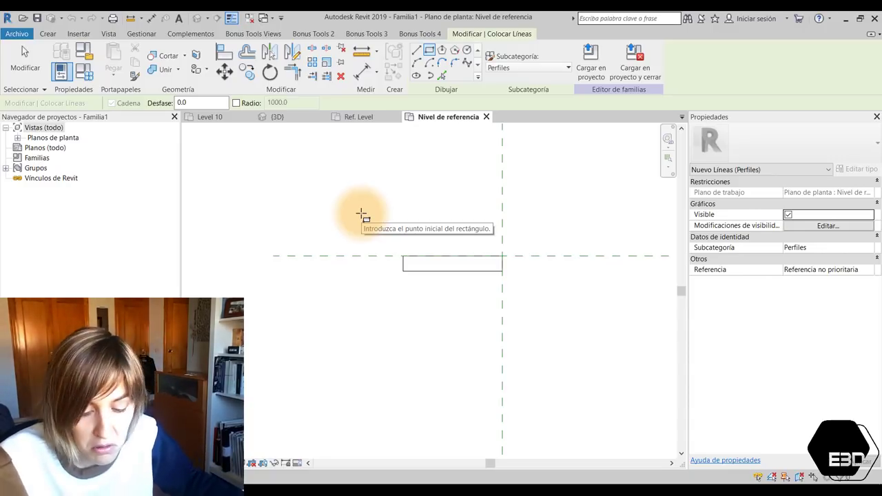
pyautogui.press('Escape')
pyautogui.moveTo(386, 228); pyautogui.dragTo(540, 297)
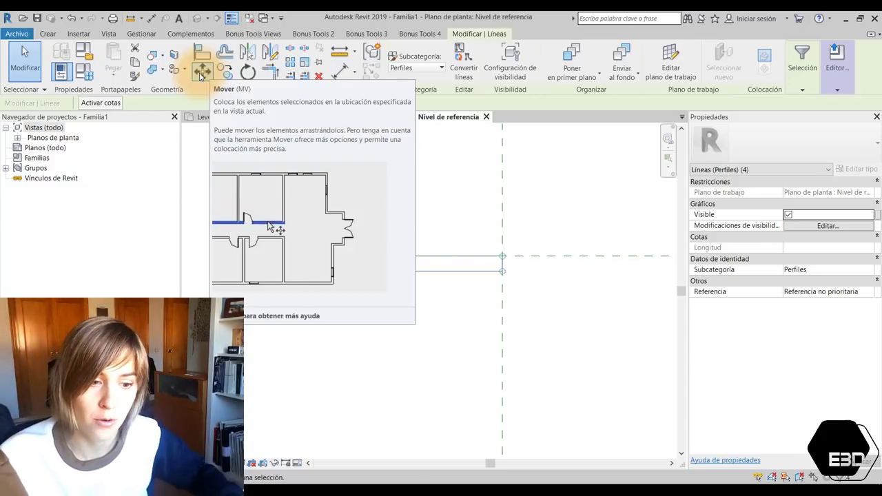
pyautogui.click(528, 368)
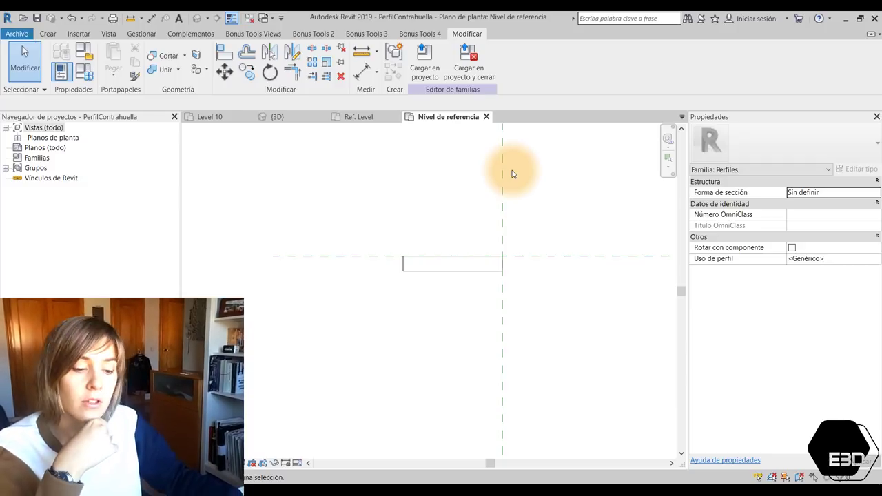
# Load the profile family into the CR6_Escaleras.rvt project.
pyautogui.click(424, 69)
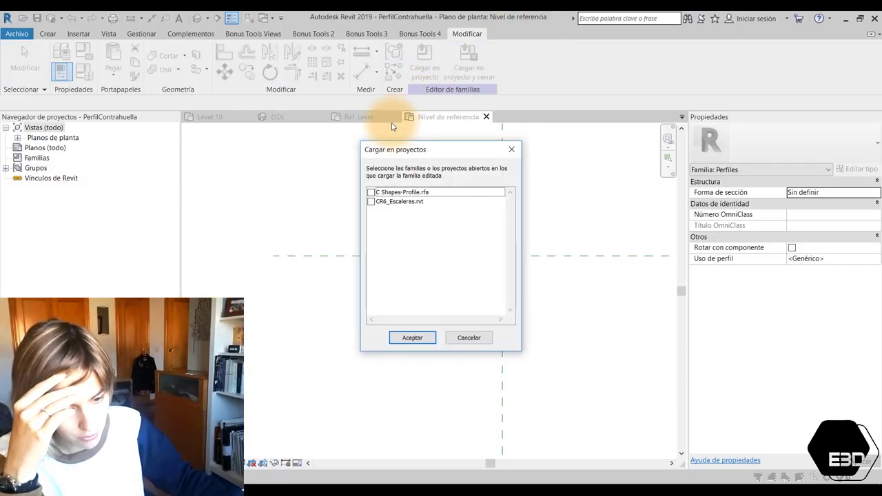
pyautogui.click(371, 201)
pyautogui.click(411, 338)
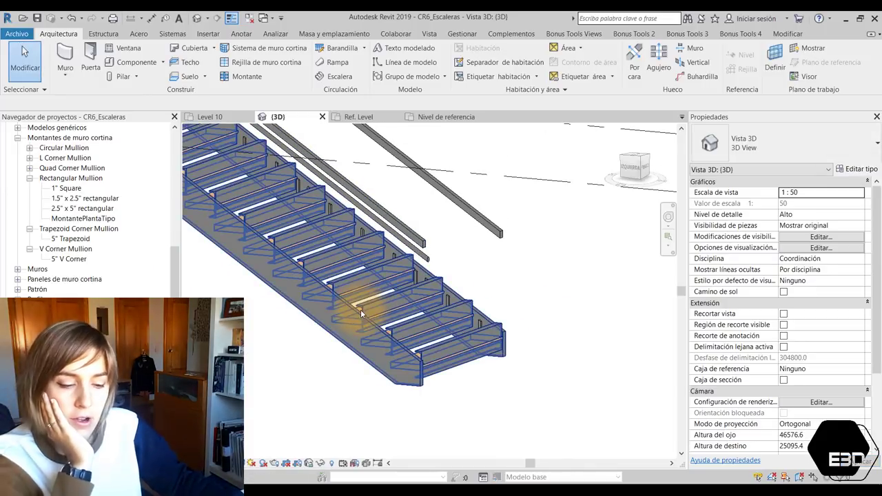
# Set the assembled stair's Muestra_CR riser profile to PerfilContrahuella.
pyautogui.scroll(3, 360, 309)
pyautogui.click(360, 309)
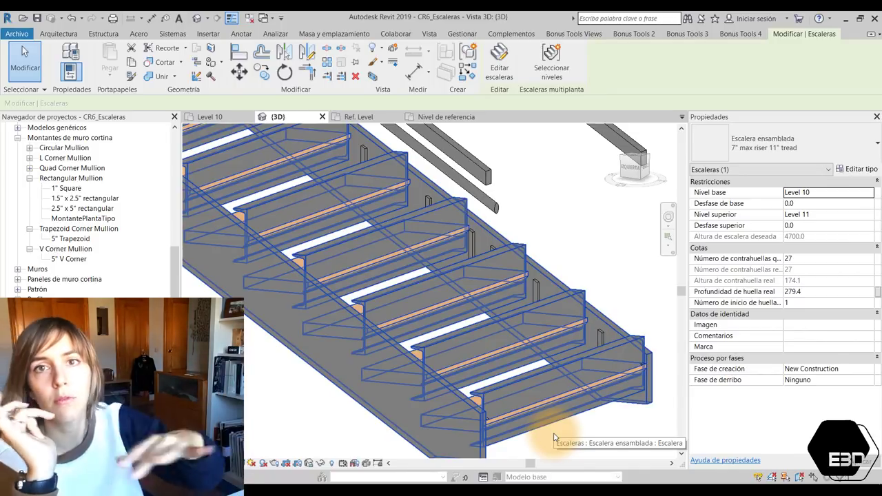
pyautogui.click(858, 169)
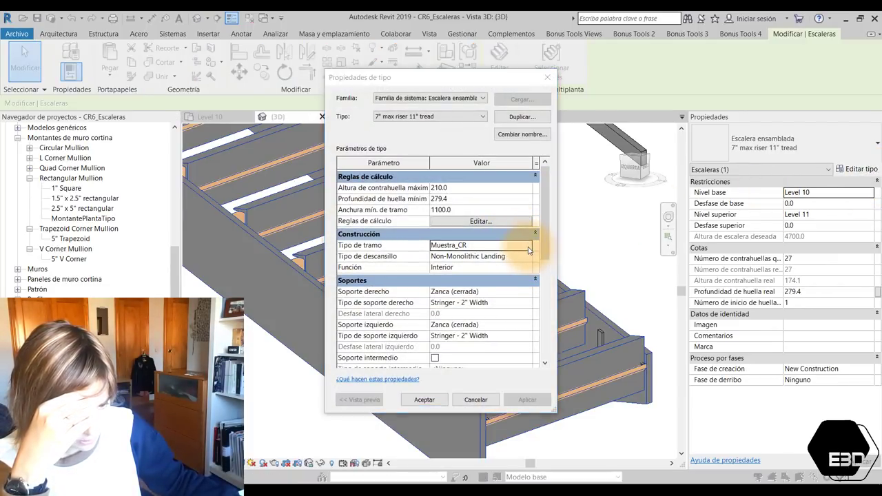
pyautogui.scroll(-1, 529, 245)
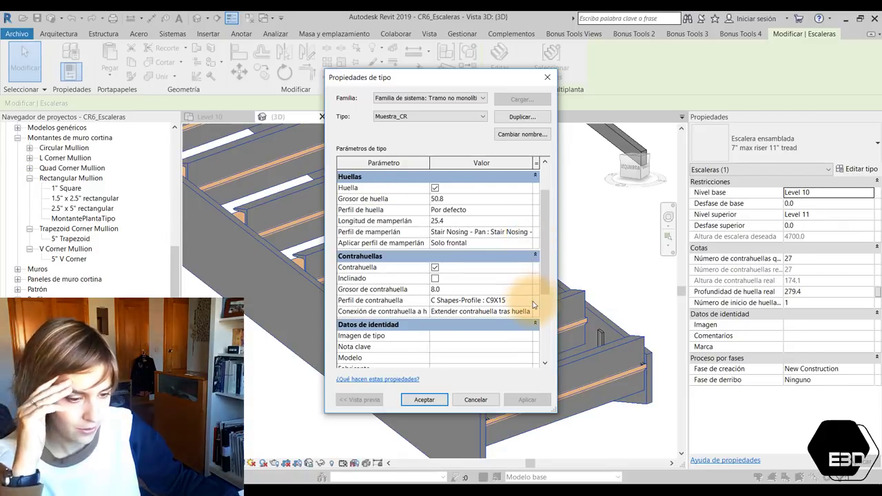
pyautogui.click(527, 304)
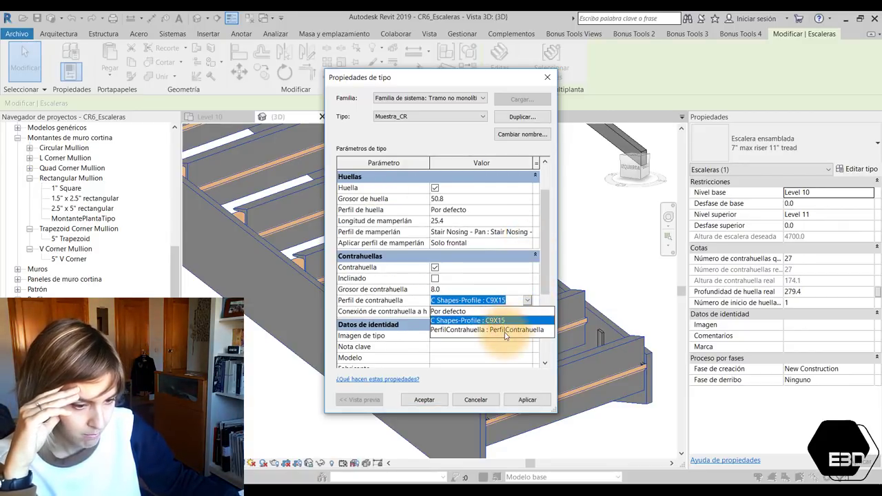
pyautogui.click(507, 331)
pyautogui.click(438, 400)
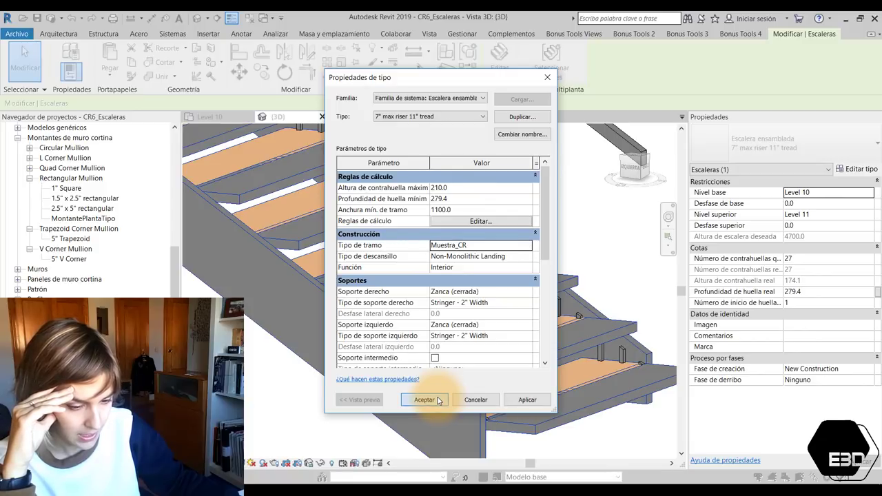
pyautogui.click(438, 400)
pyautogui.scroll(-3, 284, 310)
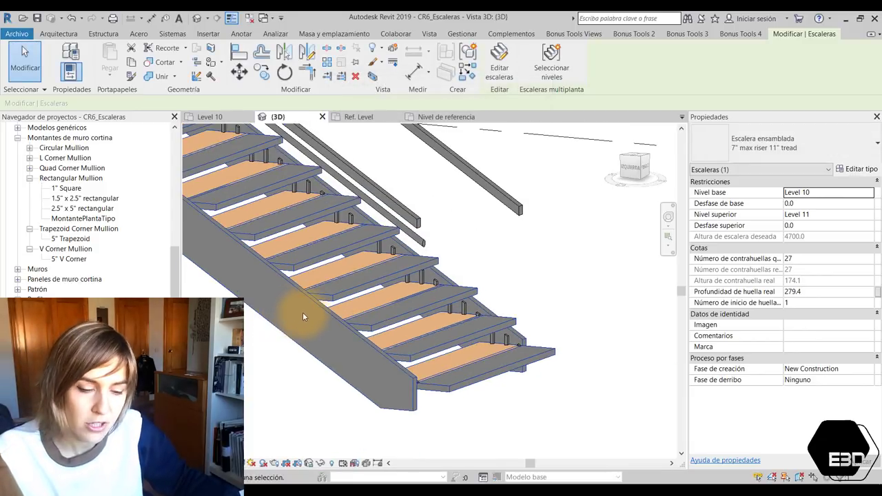
pyautogui.keyDown('shift'); pyautogui.moveTo(303, 315); pyautogui.dragTo(310, 272, button='middle'); pyautogui.keyUp('shift')
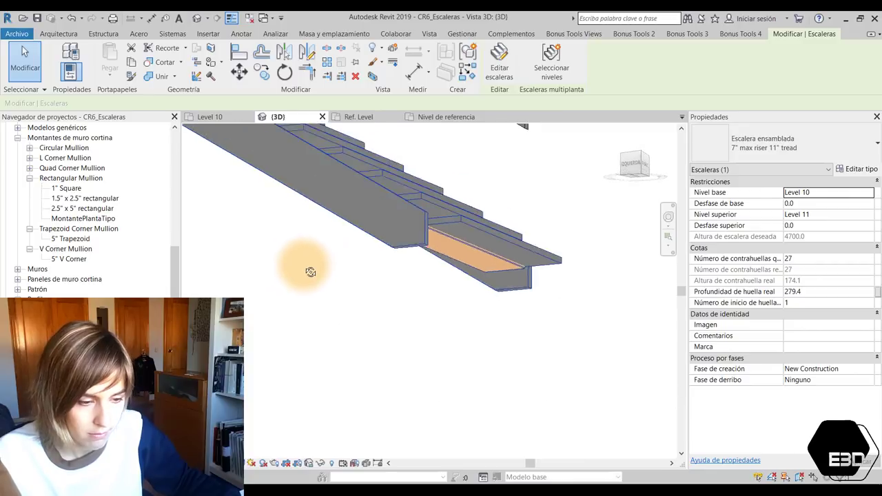
pyautogui.keyDown('shift'); pyautogui.moveTo(310, 272); pyautogui.dragTo(495, 403, button='middle'); pyautogui.keyUp('shift')
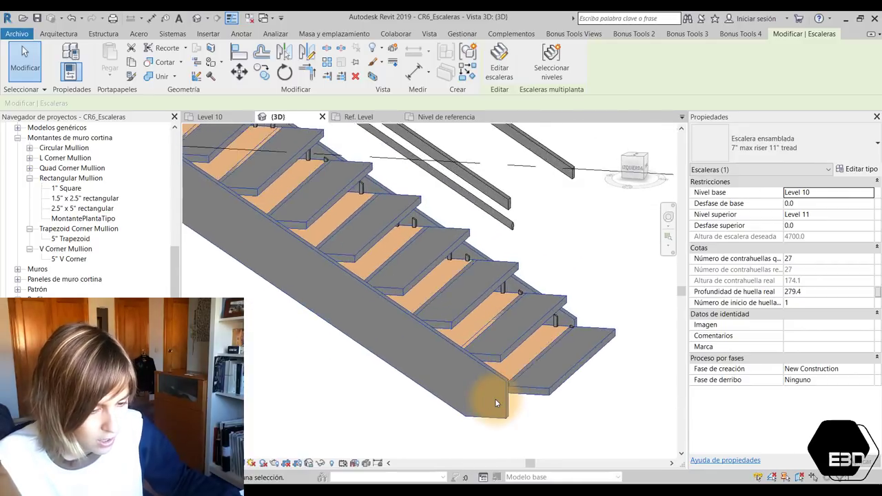
pyautogui.scroll(3, 495, 399)
pyautogui.scroll(2, 534, 365)
pyautogui.scroll(2, 418, 364)
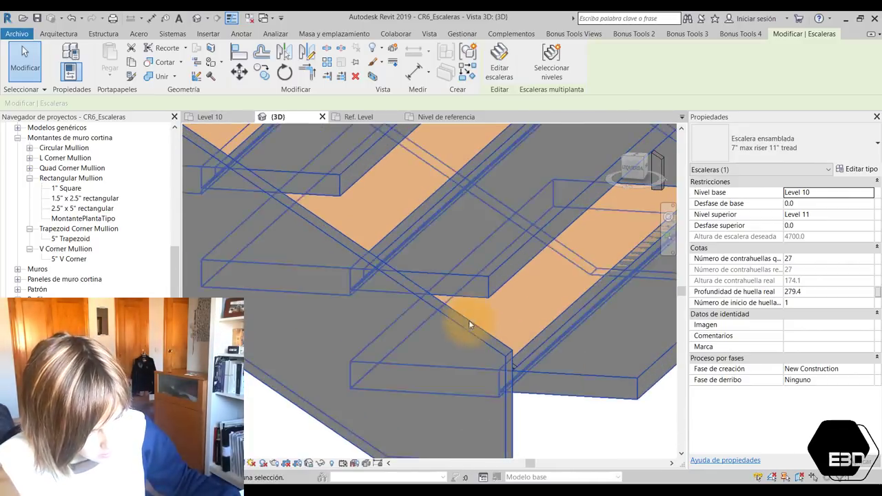
pyautogui.scroll(-3, 468, 324)
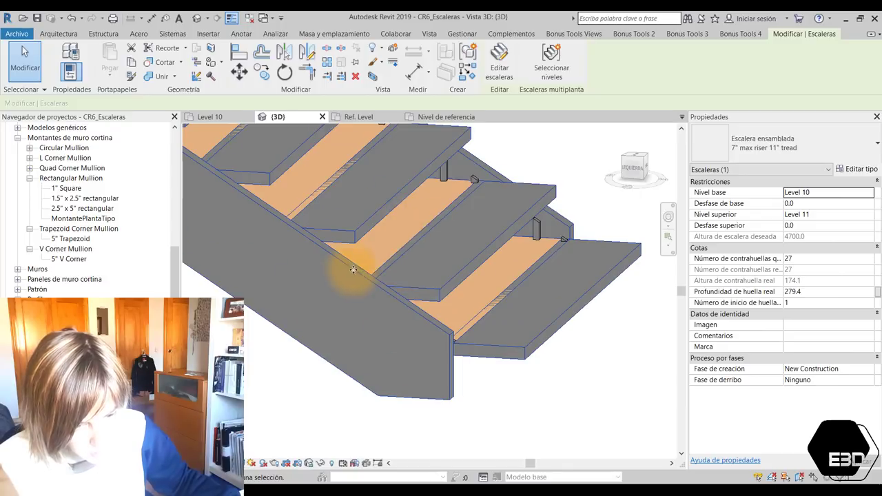
pyautogui.keyDown('shift'); pyautogui.moveTo(353, 269); pyautogui.dragTo(338, 307, button='middle'); pyautogui.keyUp('shift')
pyautogui.scroll(2, 338, 307)
pyautogui.scroll(-2, 348, 366)
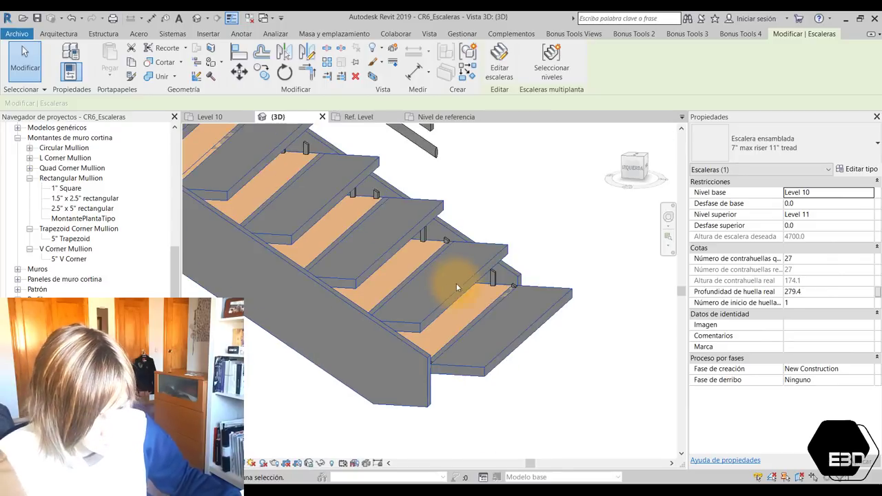
pyautogui.scroll(2, 483, 305)
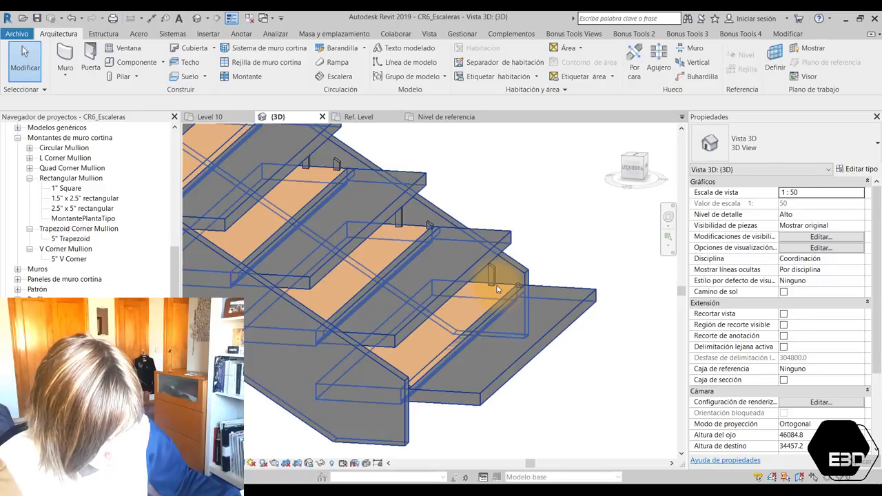
pyautogui.press('Escape')
pyautogui.scroll(-2, 356, 327)
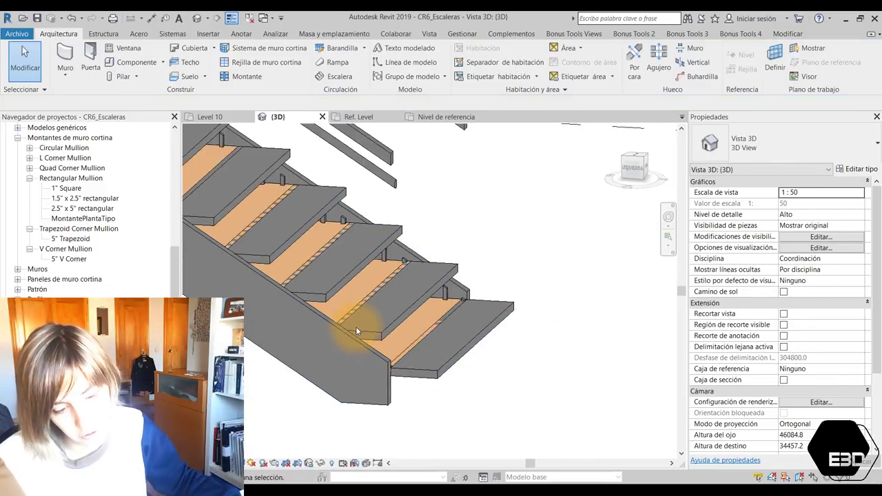
pyautogui.scroll(-2, 356, 327)
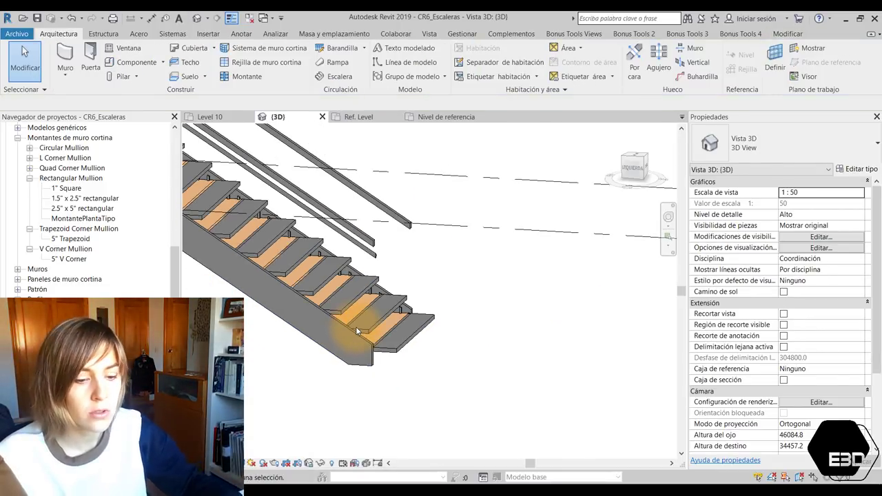
pyautogui.scroll(1, 374, 330)
pyautogui.scroll(1, 383, 307)
pyautogui.scroll(1, 382, 340)
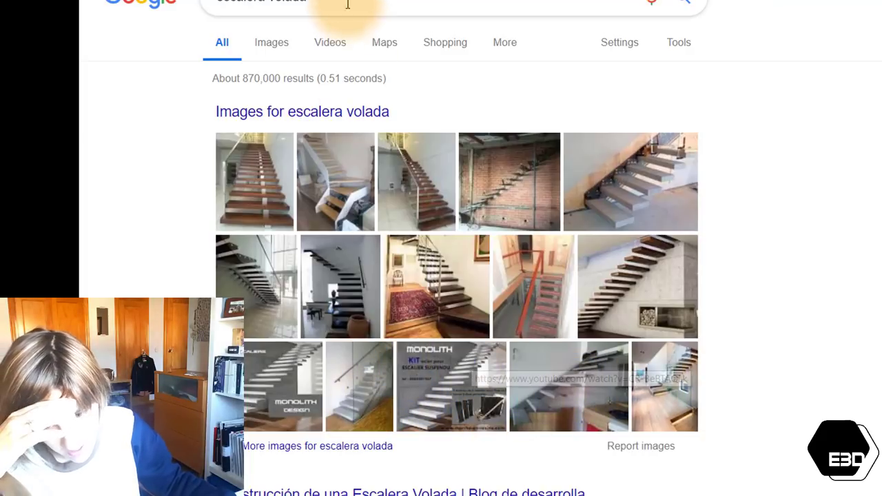
# Replace 'volada' with 'metali' in the Google query to get metal-stair suggestions.
pyautogui.moveTo(346, 2); pyautogui.dragTo(273, 1)
pyautogui.write('me')
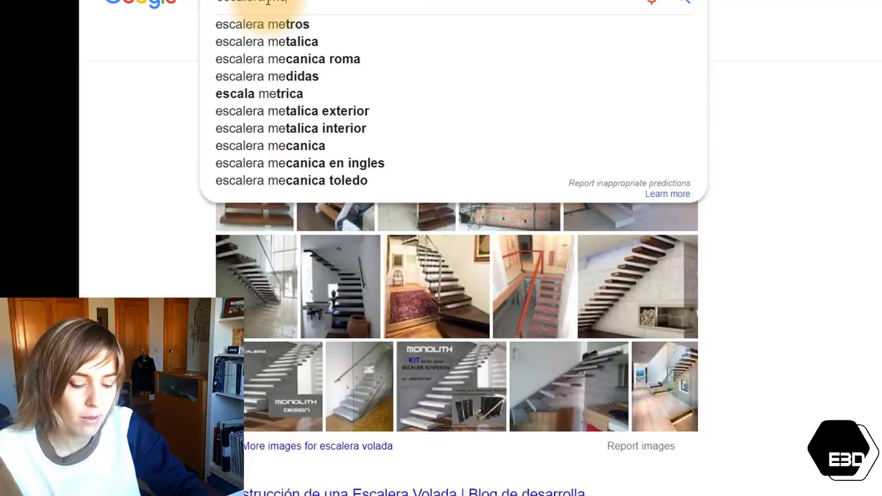
pyautogui.write('tali')
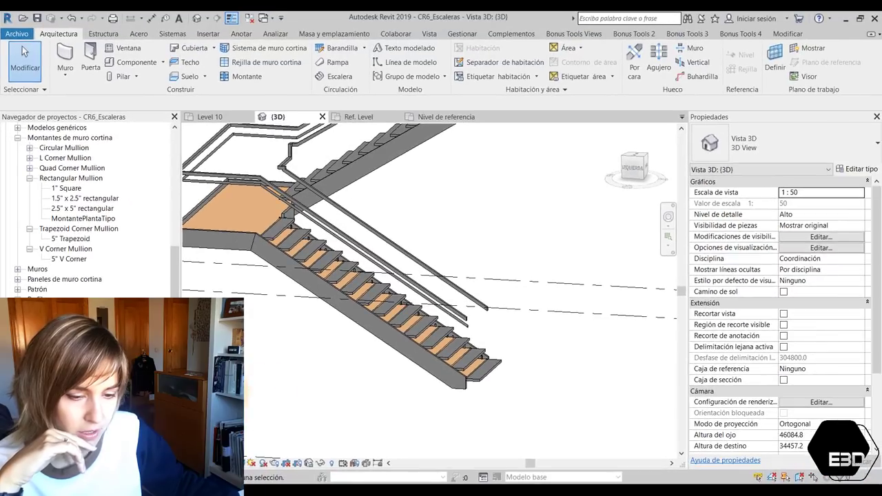
# Check the assembled stair in 3D, then switch to the PerfilContrahuella family view.
pyautogui.moveTo(571, 413); pyautogui.dragTo(381, 333, button='middle')
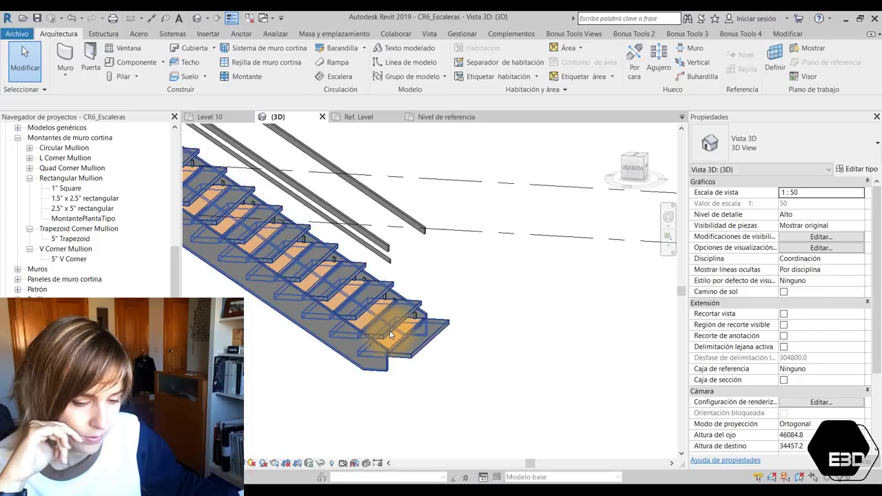
pyautogui.click(389, 330)
pyautogui.scroll(2, 392, 341)
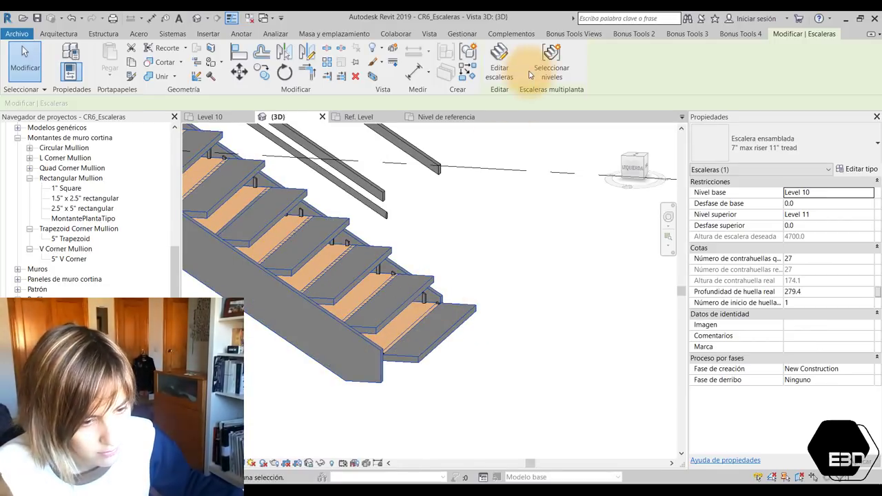
pyautogui.click(507, 312)
pyautogui.click(264, 17)
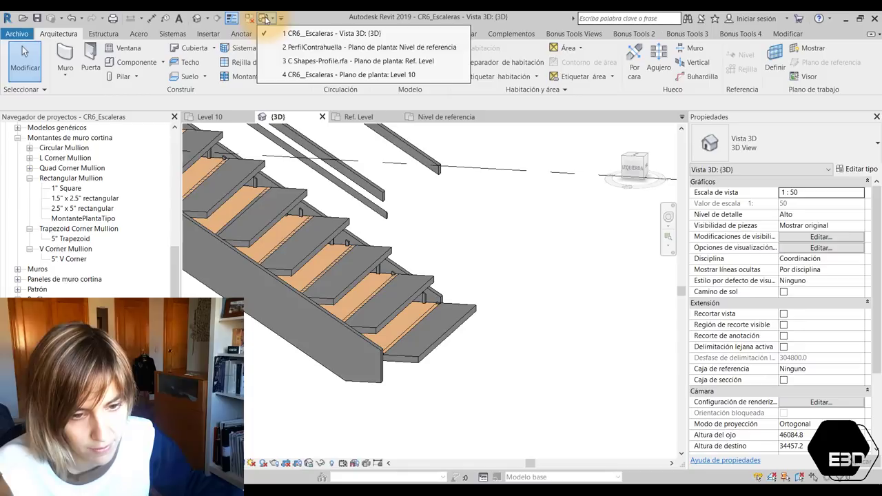
pyautogui.click(296, 47)
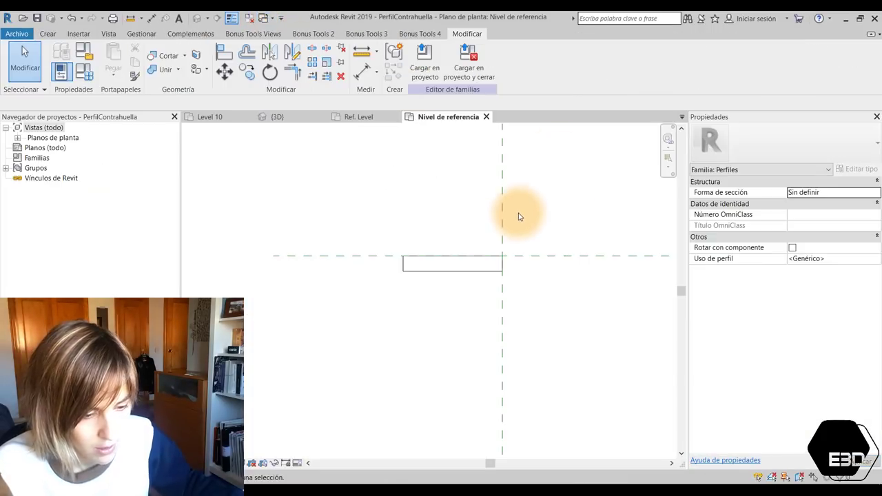
# Move the profile rectangle right of the reference plane, then return to the browser.
pyautogui.scroll(2, 421, 255)
pyautogui.moveTo(331, 230); pyautogui.dragTo(445, 272)
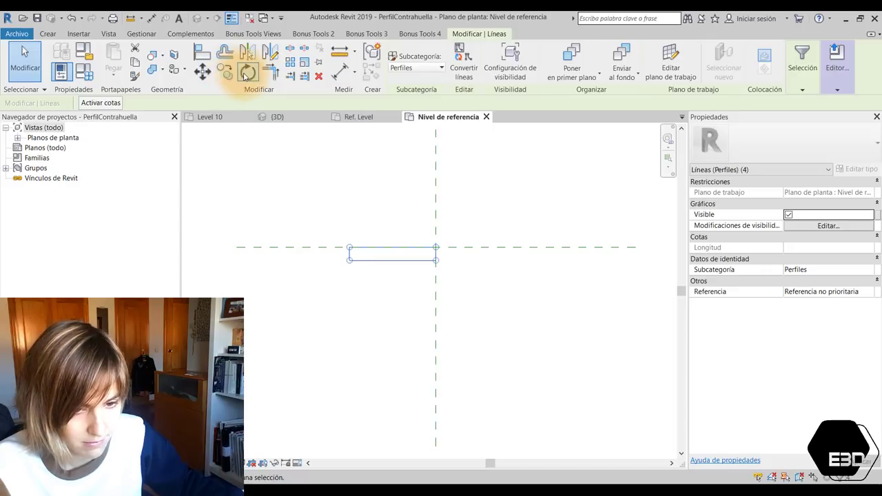
pyautogui.click(204, 69)
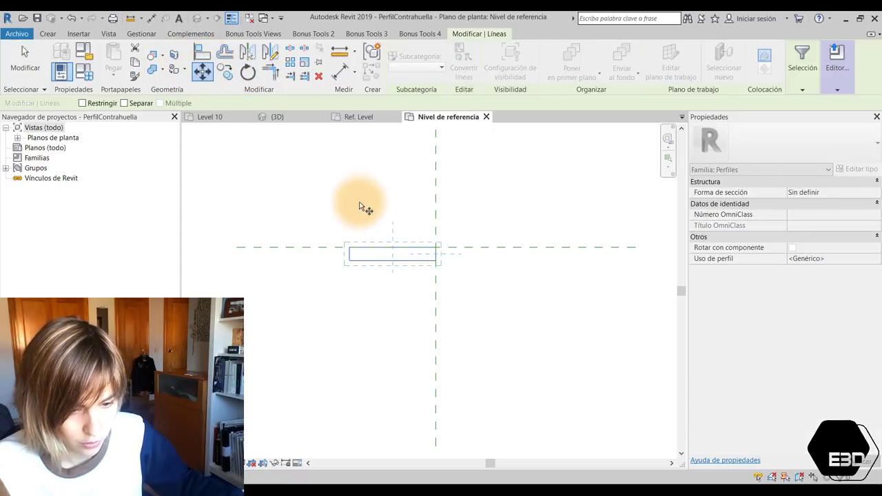
pyautogui.click(349, 247)
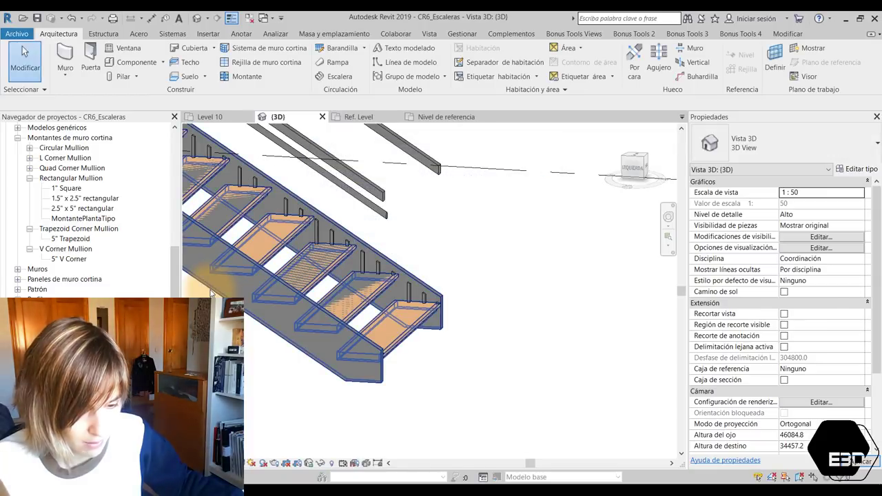
pyautogui.scroll(4, 403, 354)
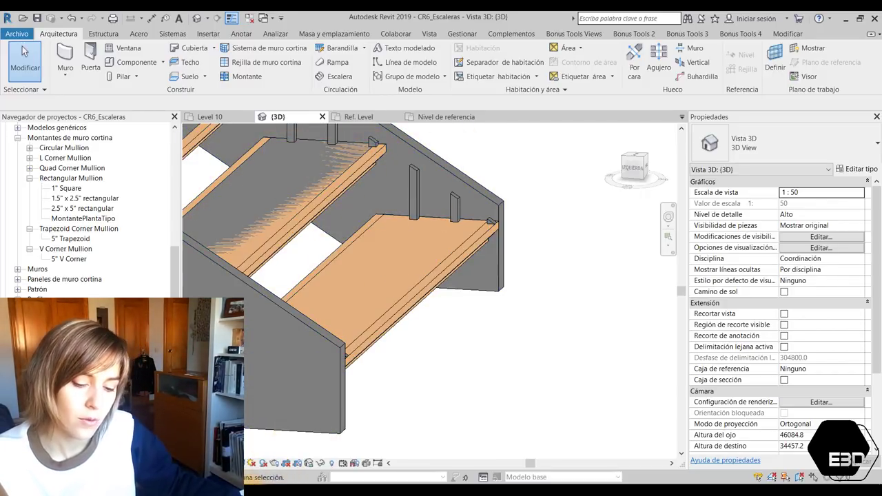
pyautogui.hotkey('alt', 'Tab')
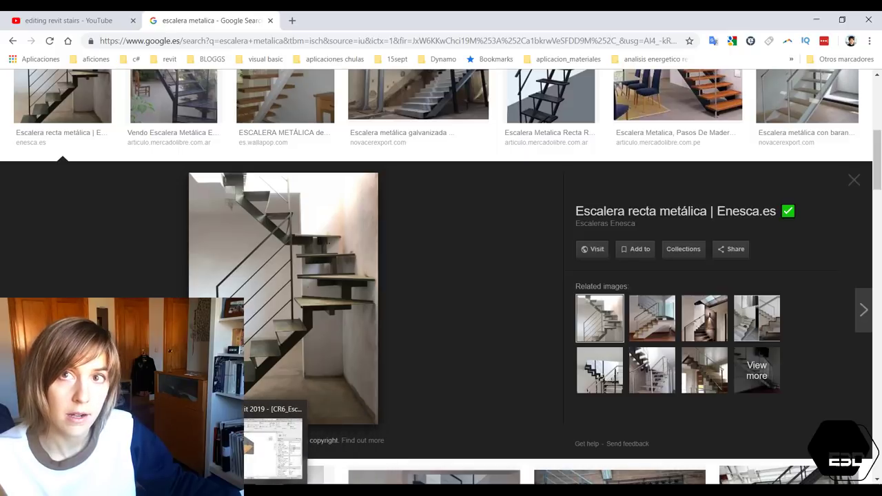
# Thin the PerfilContrahuella rectangle by pulling its bottom edge upward.
pyautogui.click(272, 444)
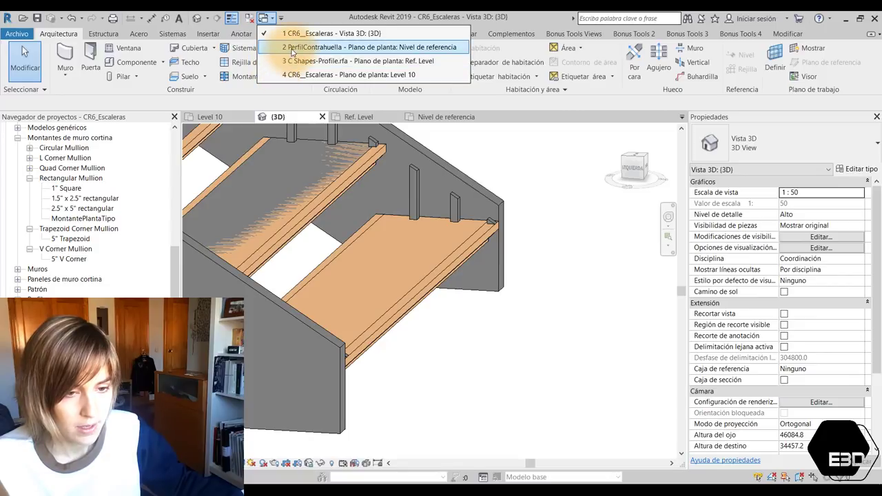
pyautogui.click(291, 48)
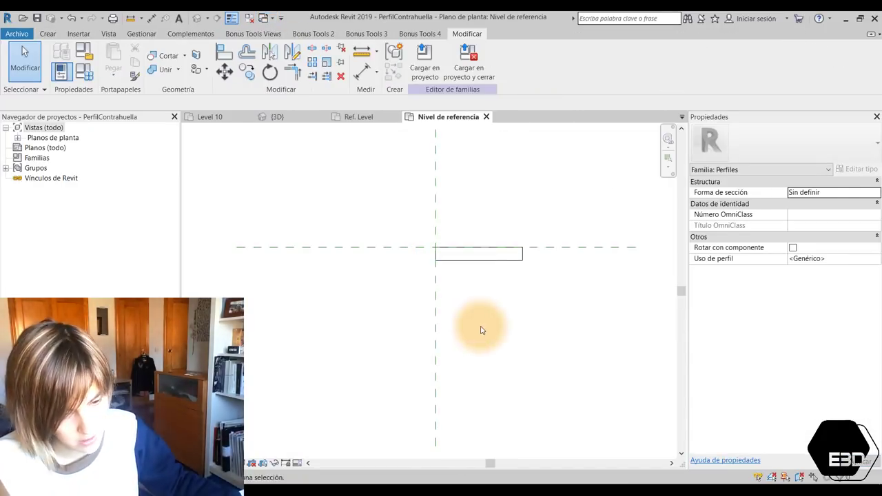
pyautogui.click(472, 264)
pyautogui.scroll(3, 468, 262)
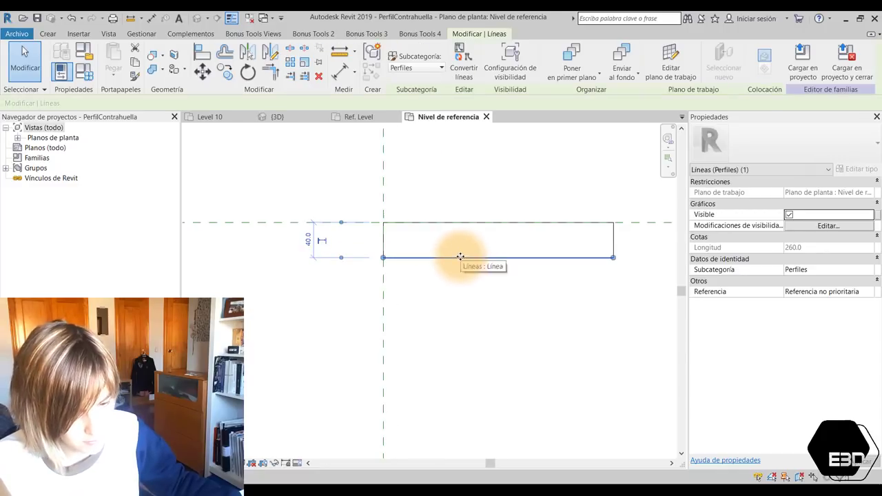
pyautogui.moveTo(460, 257); pyautogui.dragTo(461, 228)
pyautogui.click(427, 255)
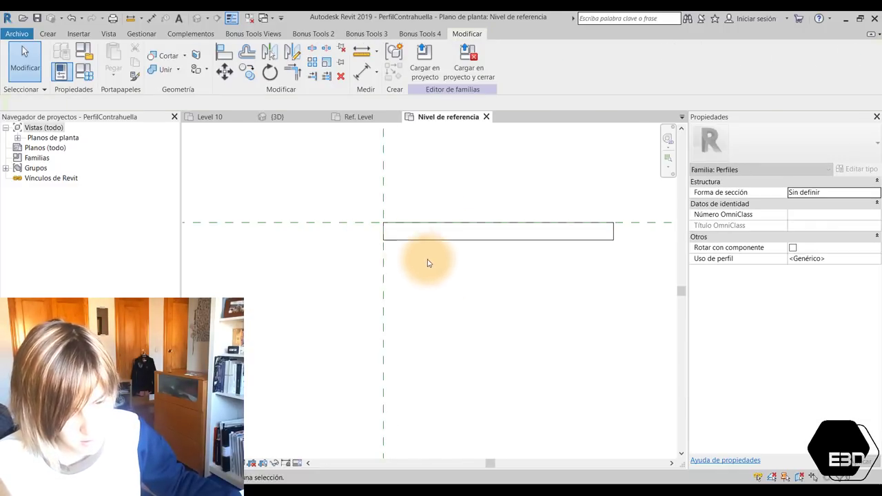
# Sketch a closed slanted leg hanging down from the rectangle's left corner.
pyautogui.click(47, 36)
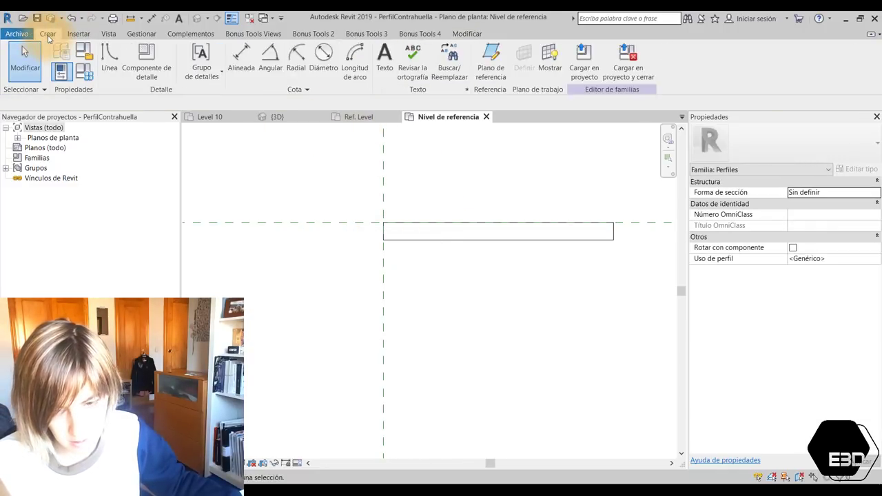
pyautogui.click(109, 60)
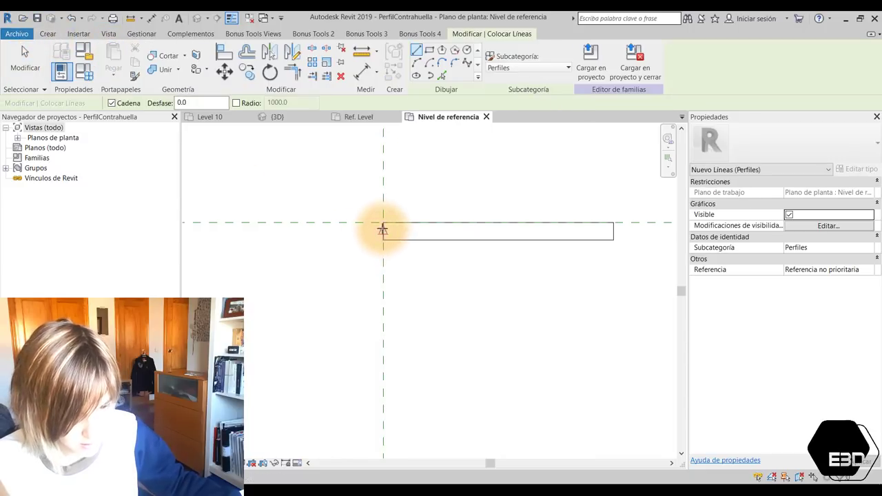
pyautogui.click(381, 233)
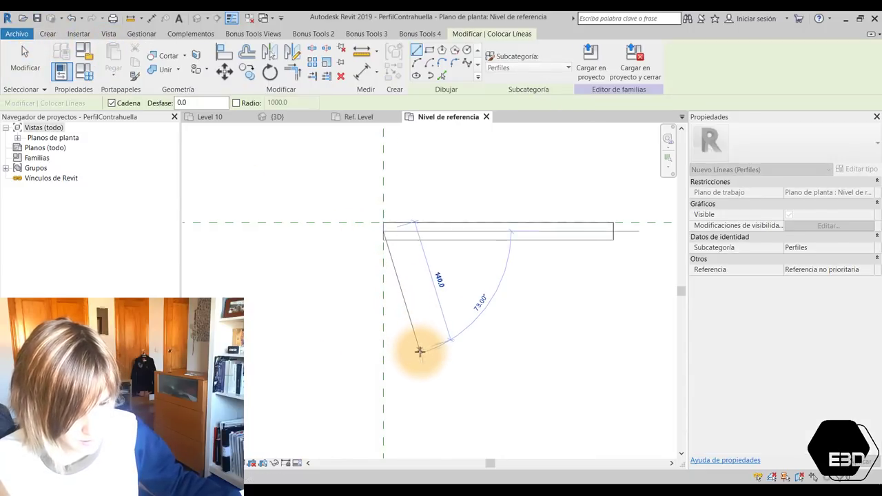
pyautogui.click(420, 352)
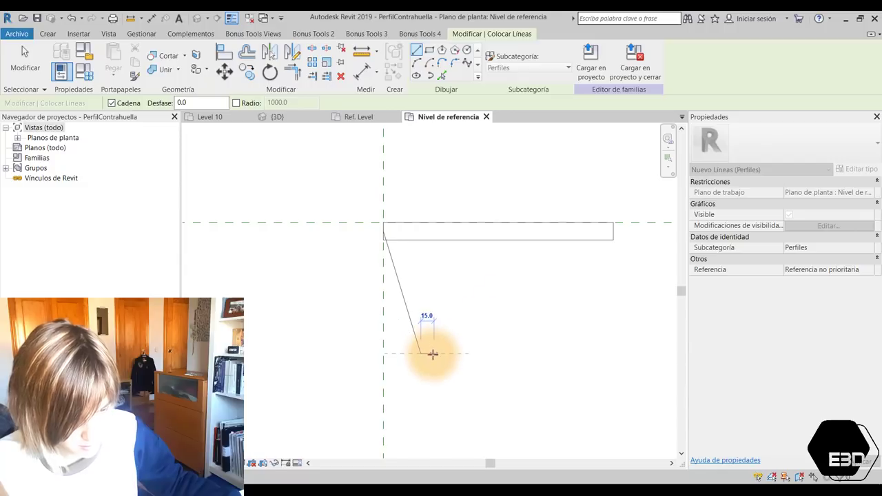
pyautogui.click(399, 239)
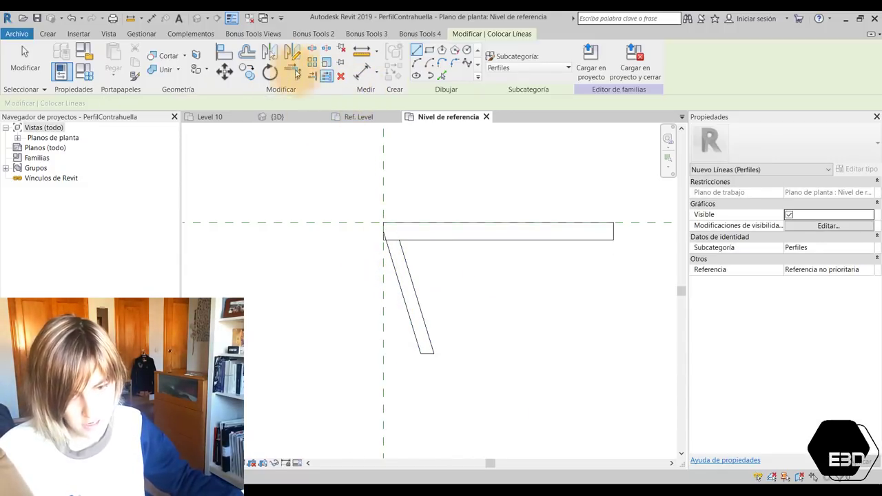
pyautogui.press('Escape')
pyautogui.press('Escape')
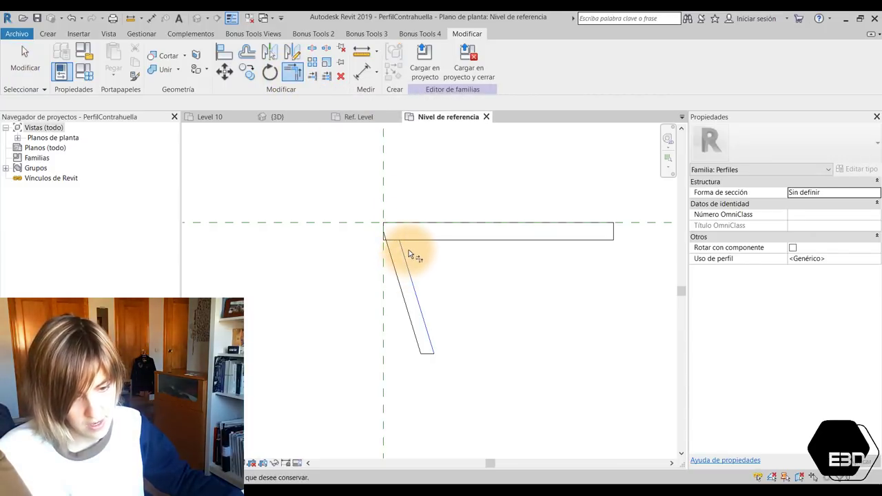
pyautogui.scroll(2, 383, 237)
pyautogui.scroll(2, 383, 237)
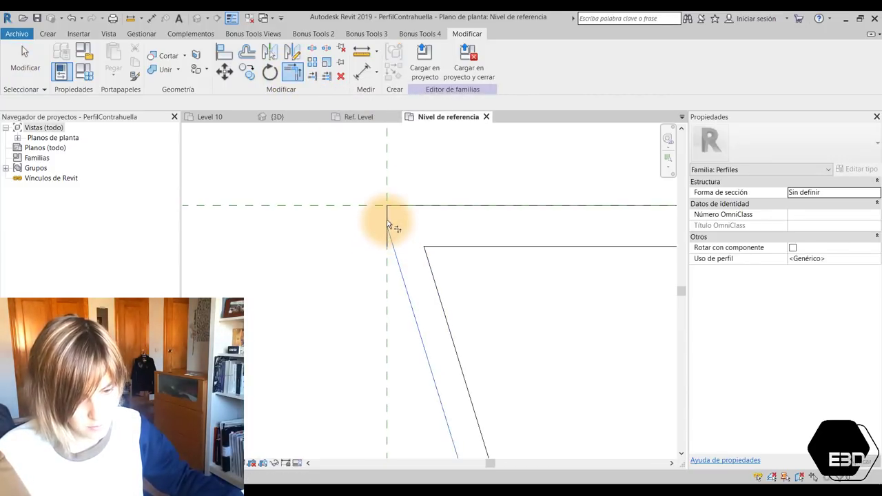
pyautogui.scroll(-4, 306, 239)
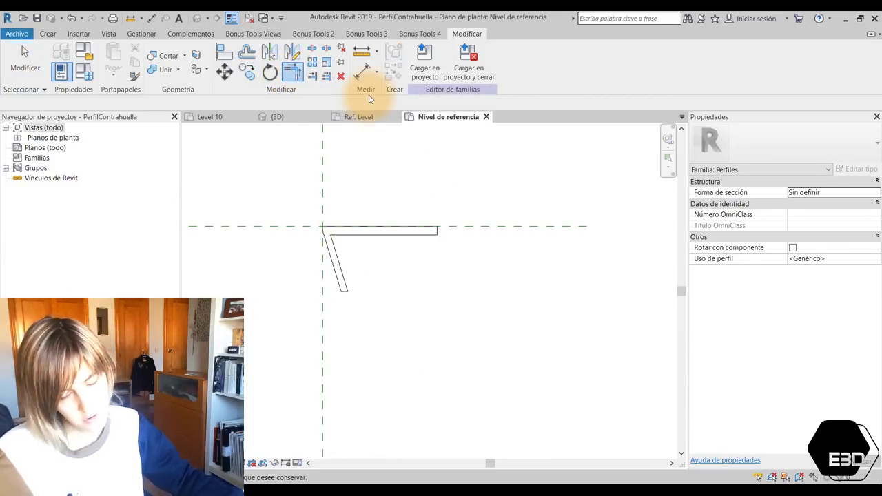
# Load the edited PerfilContrahuella profile into CR6_Escaleras, overwriting the existing family and parameters.
pyautogui.click(421, 53)
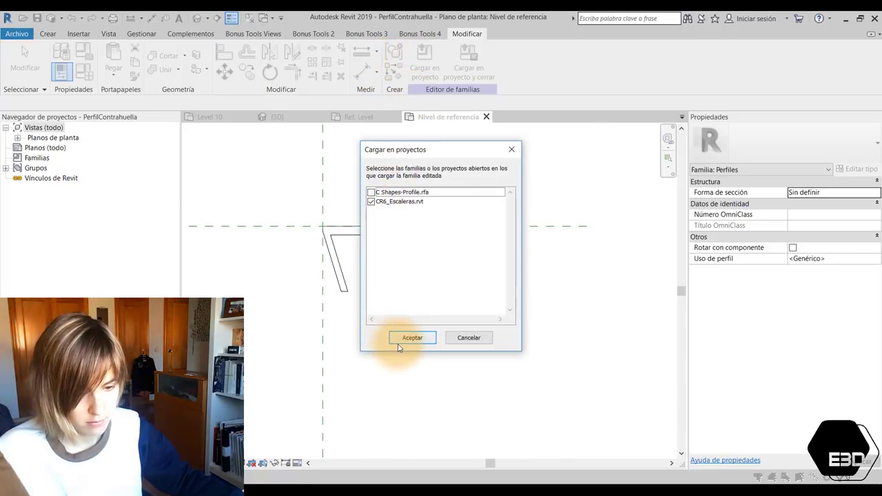
pyautogui.click(410, 337)
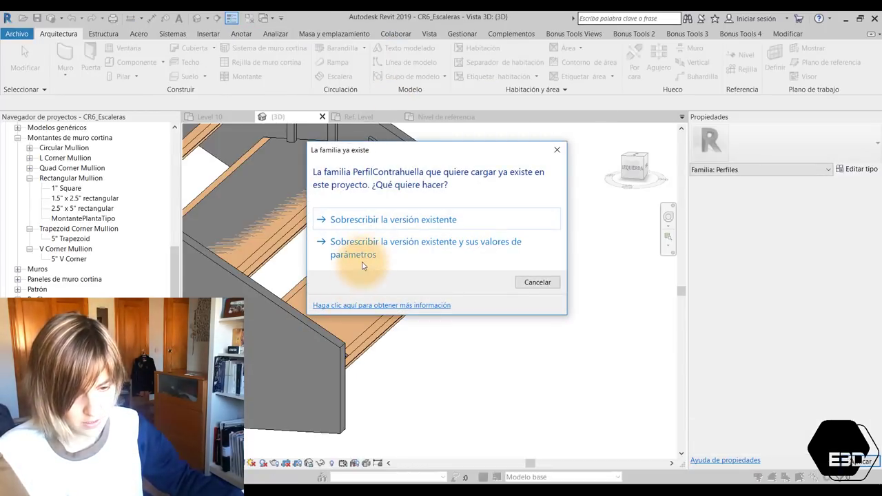
pyautogui.click(348, 256)
# Orbit and zoom to the 3D stair, select it, and open its 7" max riser 11" tread type properties.
pyautogui.scroll(-3, 571, 308)
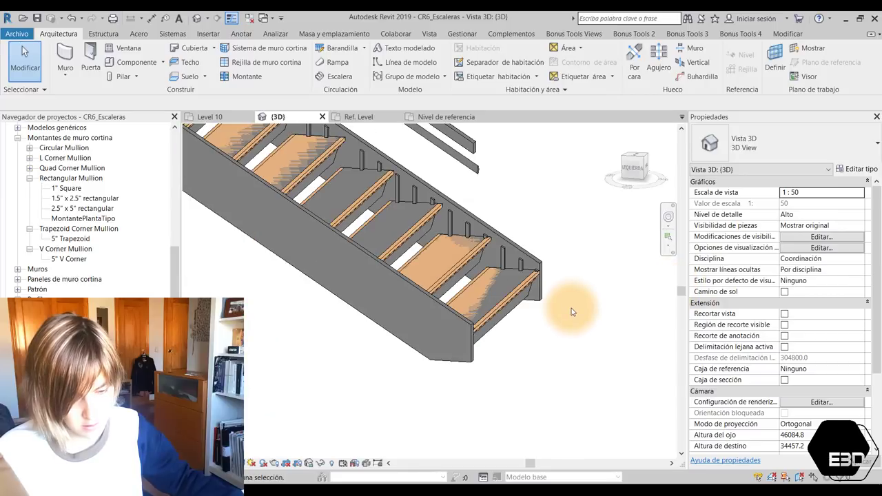
pyautogui.moveTo(571, 307)
pyautogui.keyDown('shift'); pyautogui.mouseDown(button='middle')
pyautogui.moveTo(485, 291)
pyautogui.moveTo(349, 315)
pyautogui.moveTo(271, 290)
pyautogui.mouseUp(button='middle'); pyautogui.keyUp('shift')
pyautogui.scroll(2, 458, 277)
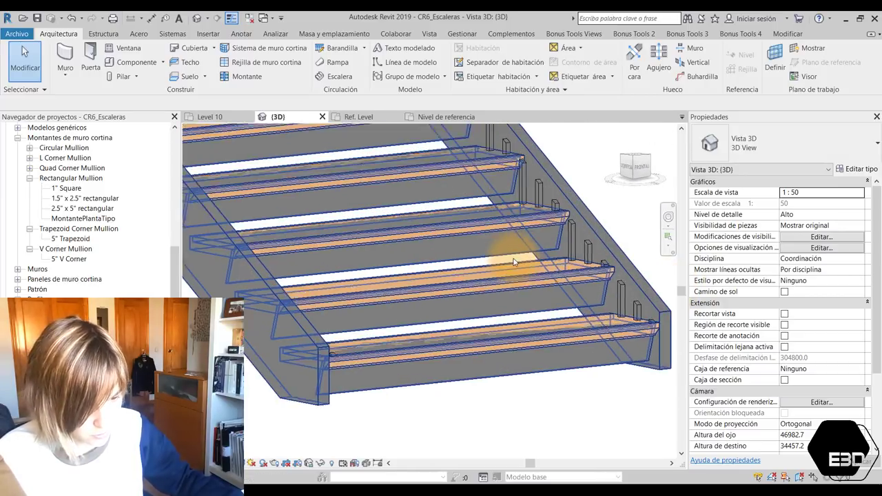
pyautogui.scroll(2, 510, 247)
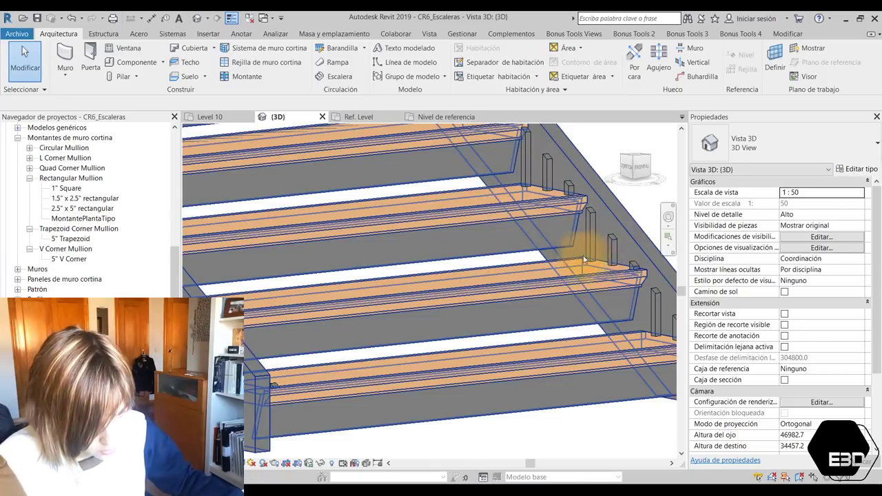
pyautogui.click(555, 245)
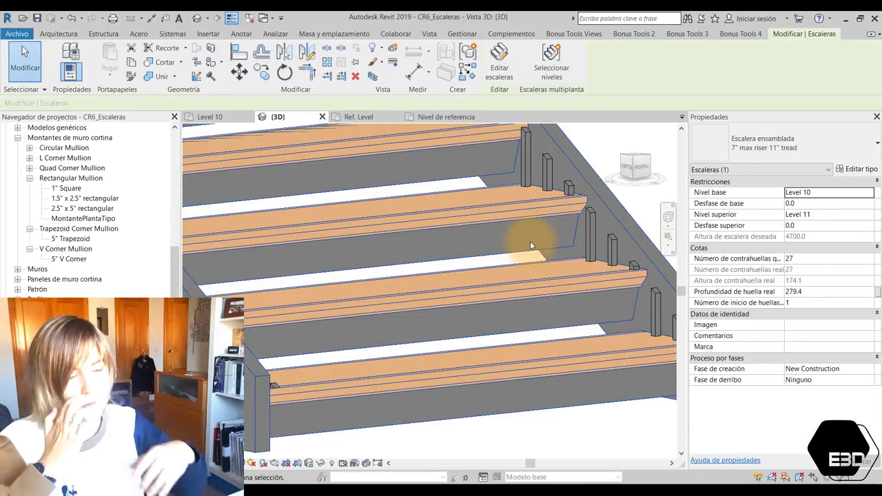
pyautogui.scroll(-2, 581, 236)
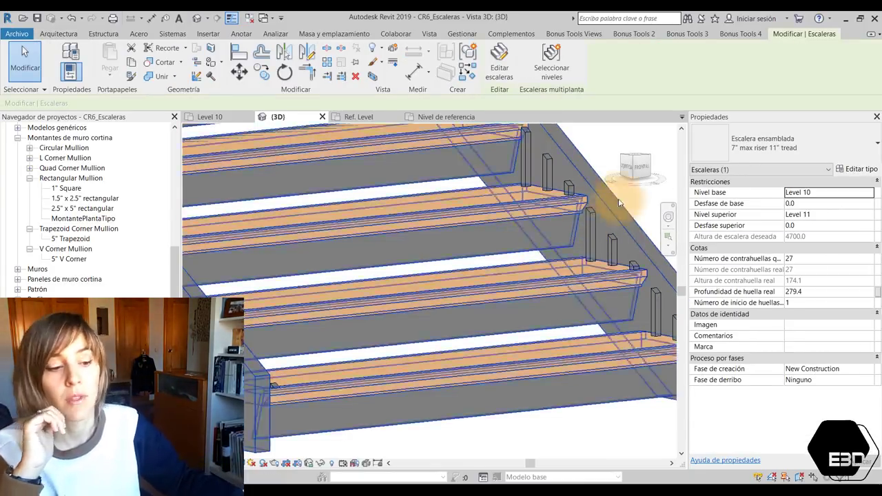
pyautogui.scroll(-1, 590, 213)
pyautogui.scroll(-3, 543, 283)
pyautogui.scroll(2, 570, 282)
pyautogui.scroll(2, 570, 282)
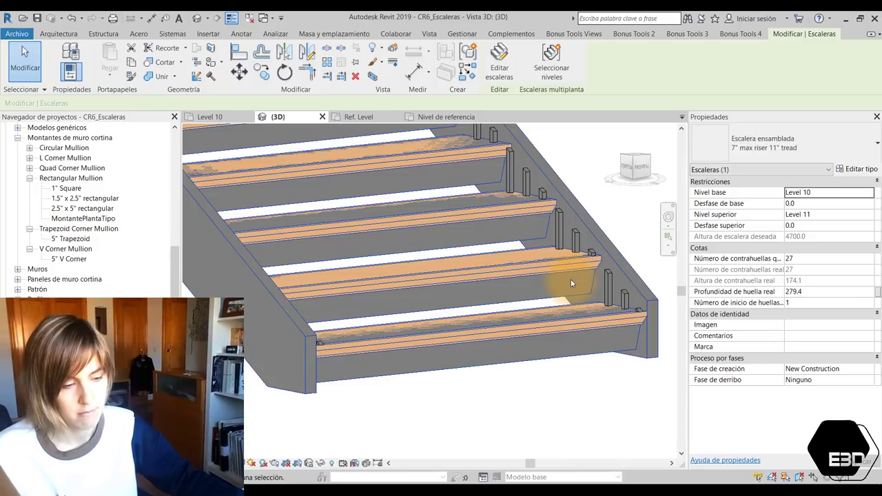
pyautogui.click(859, 169)
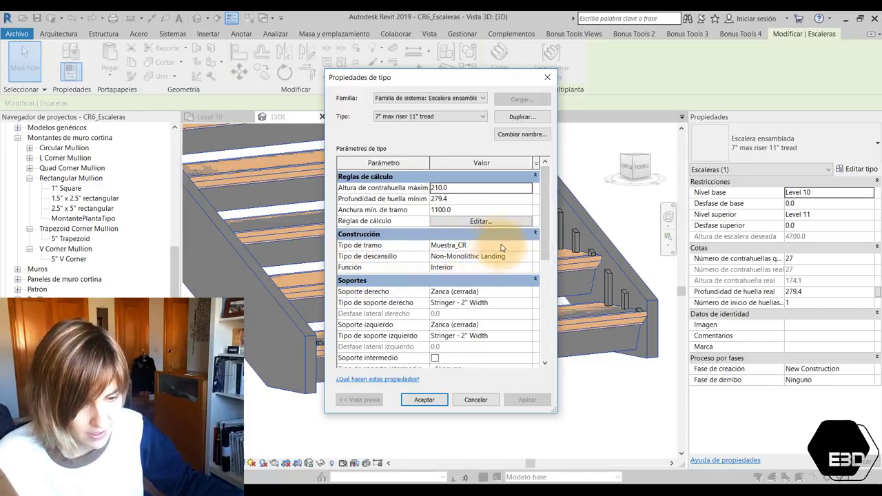
# Turn off the risers on the Muestra_CR run type and confirm.
pyautogui.click(502, 247)
pyautogui.click(528, 245)
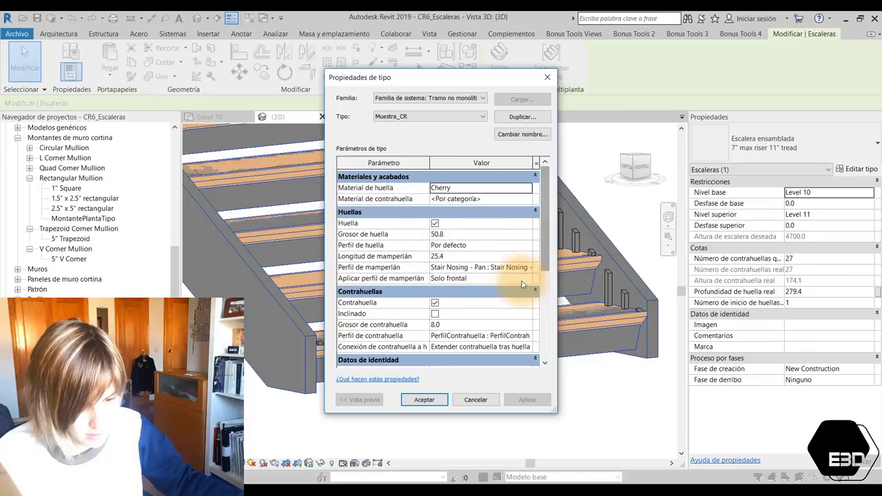
pyautogui.click(435, 304)
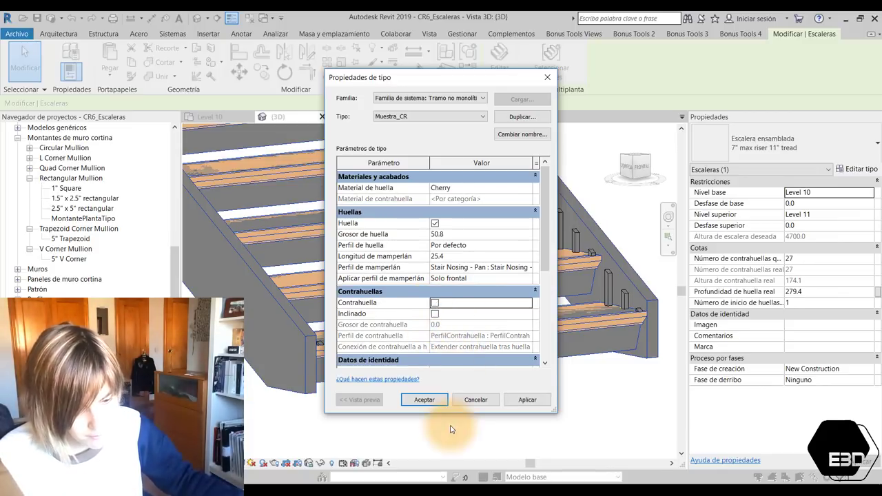
pyautogui.click(425, 401)
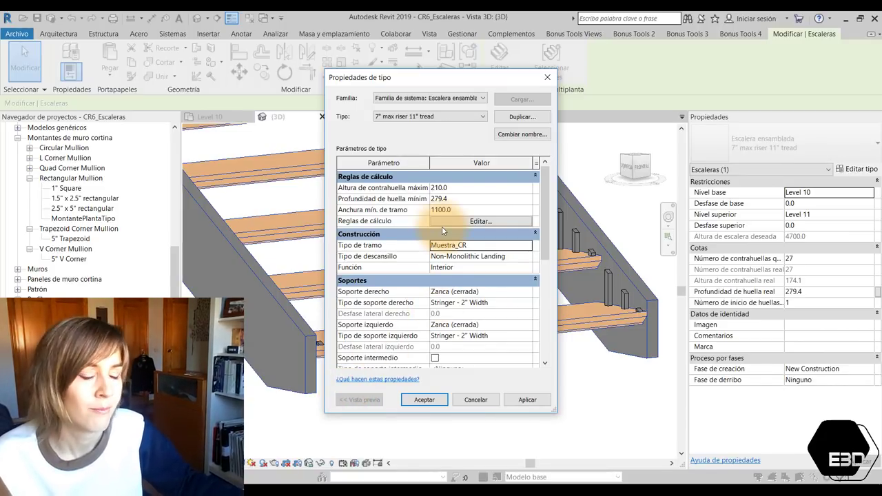
# Re-enable Muestra_CR risers and set Grosor de contrahuella to 0.
pyautogui.click(526, 249)
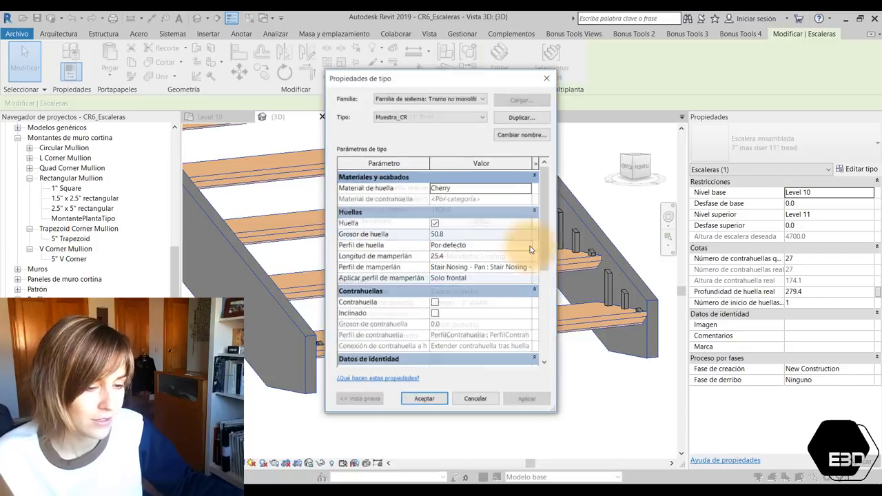
pyautogui.click(435, 303)
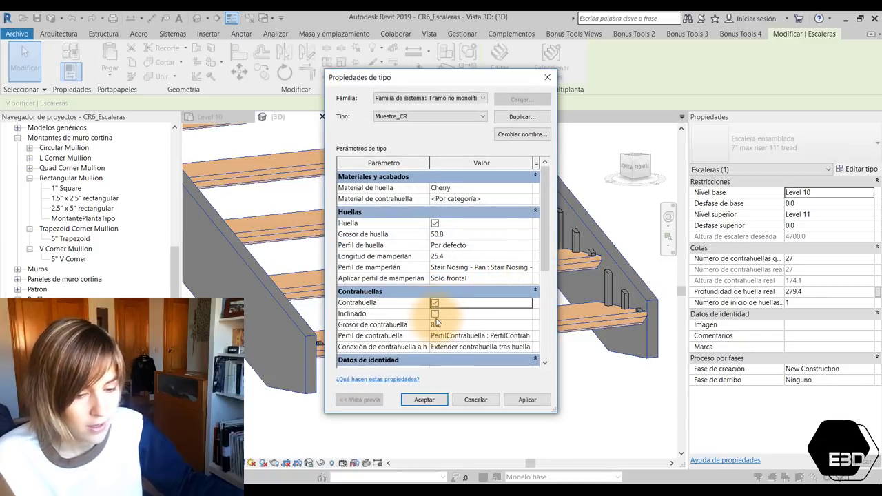
pyautogui.moveTo(445, 323); pyautogui.dragTo(352, 321)
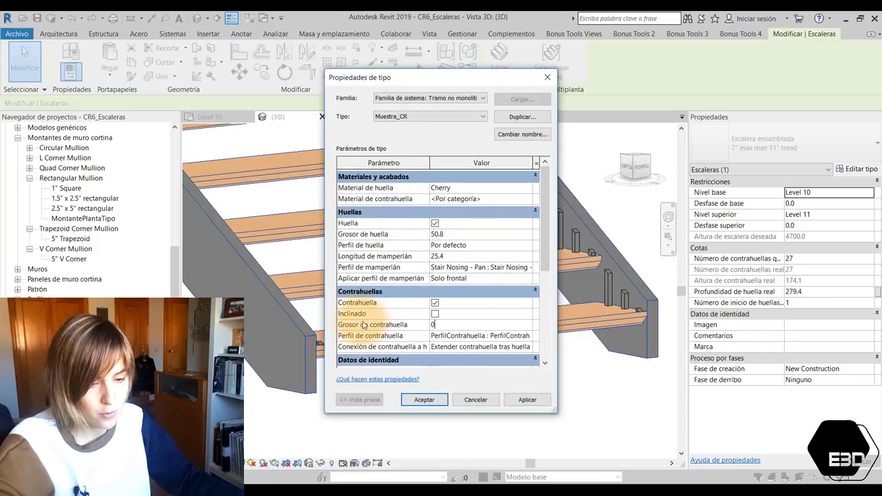
pyautogui.write('.0')
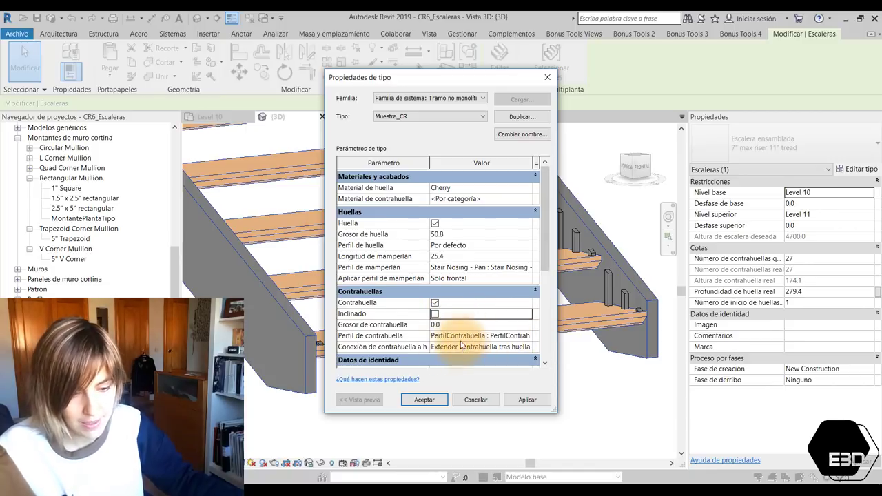
pyautogui.scroll(-1, 410, 338)
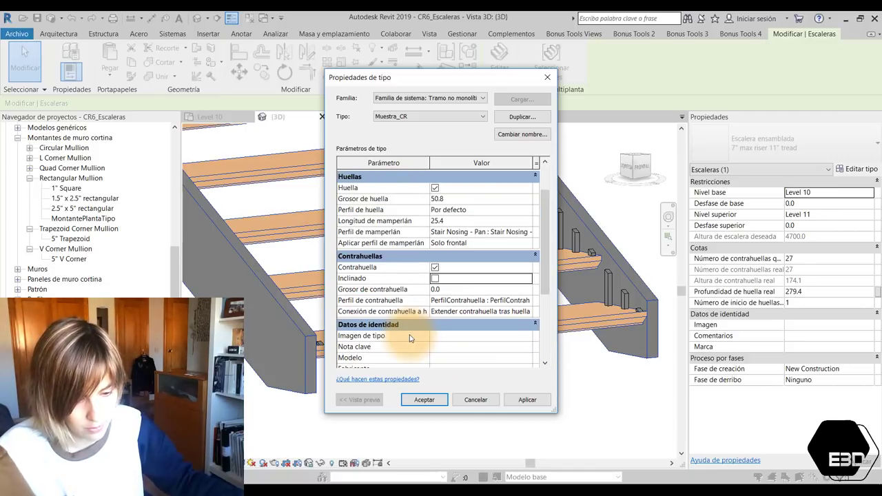
pyautogui.click(426, 399)
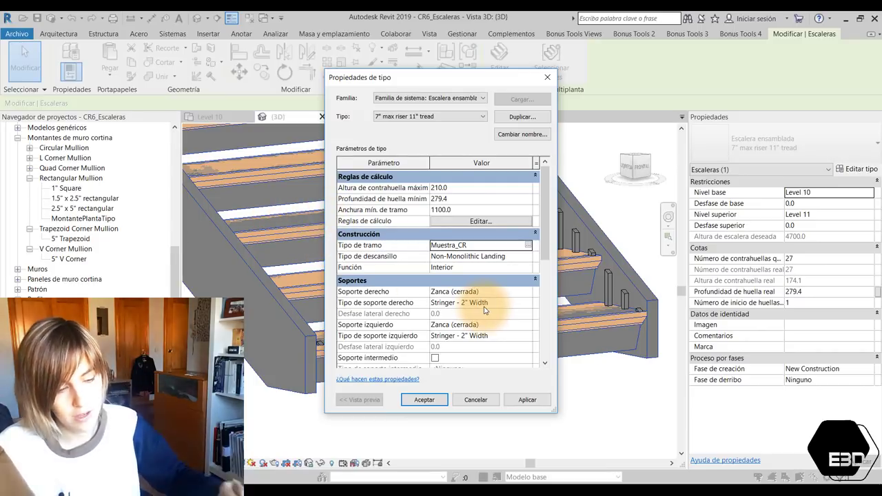
# Uncheck the Muestra_CR treads and apply the stair type changes.
pyautogui.click(529, 245)
pyautogui.click(435, 223)
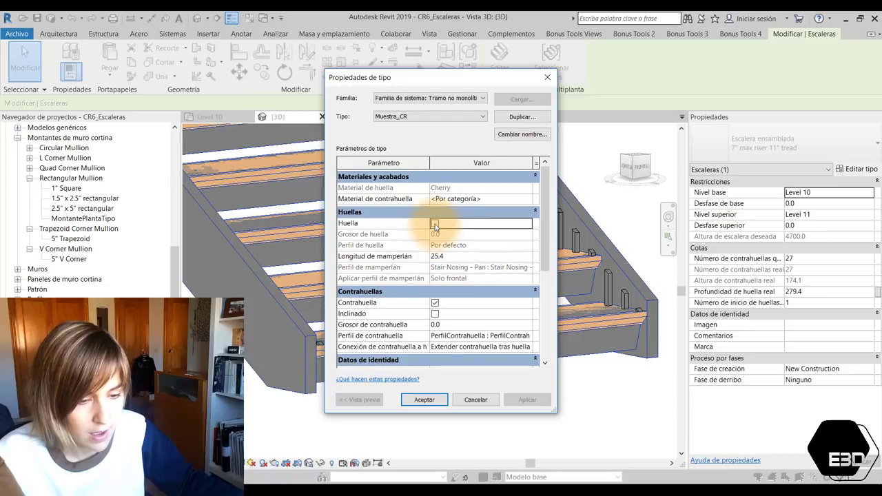
pyautogui.click(434, 402)
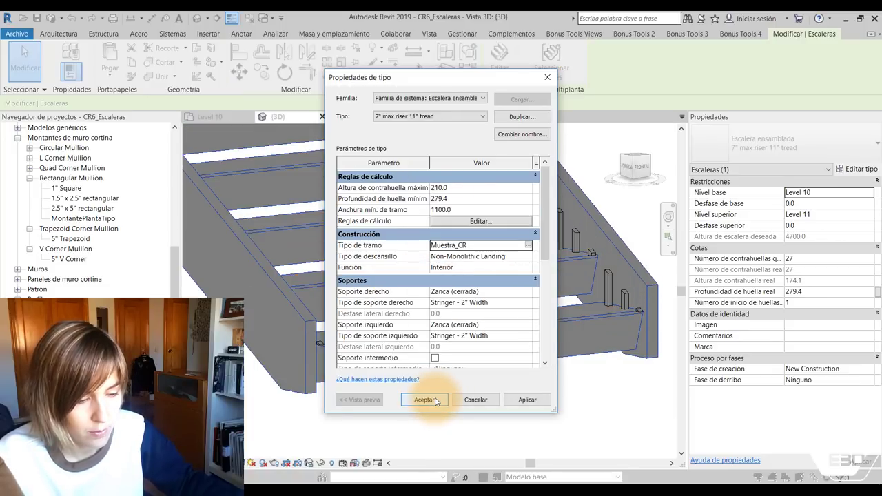
pyautogui.click(435, 401)
pyautogui.scroll(-3, 496, 392)
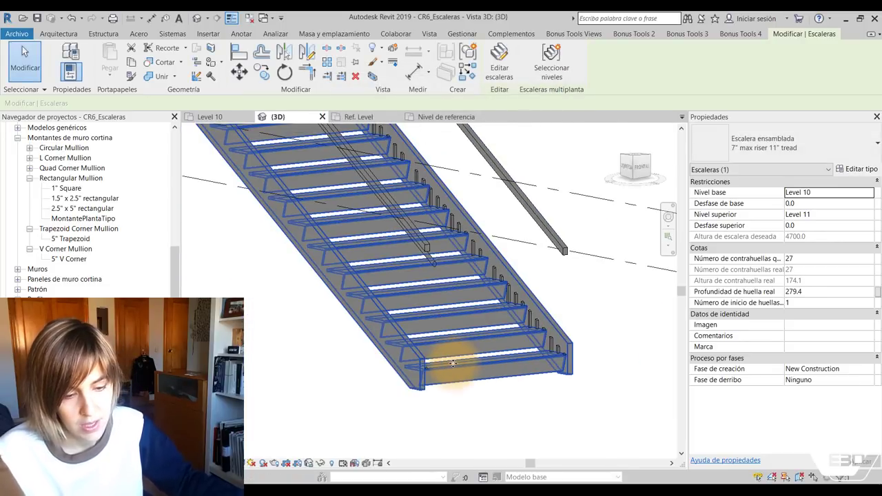
# Orbit and zoom around the stripped-down stair, from above and round to the left side.
pyautogui.moveTo(436, 366)
pyautogui.keyDown('shift'); pyautogui.mouseDown(button='middle')
pyautogui.moveTo(413, 374)
pyautogui.moveTo(443, 414)
pyautogui.mouseUp(button='middle'); pyautogui.keyUp('shift')
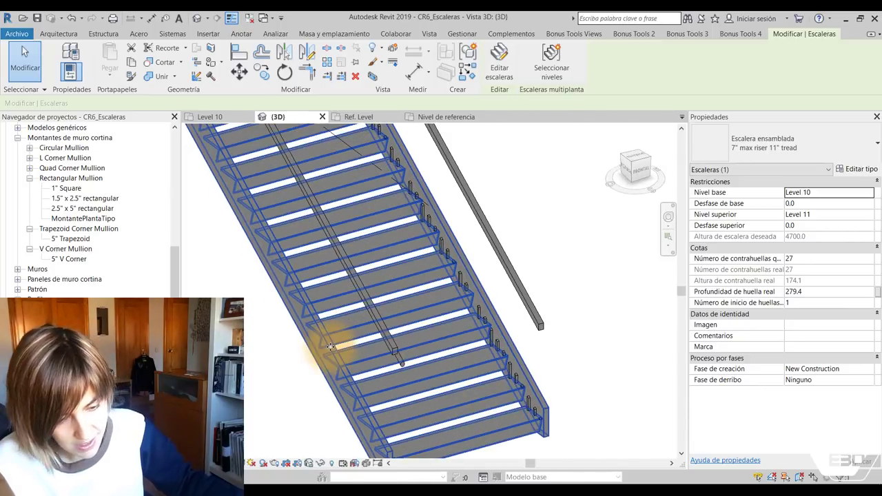
pyautogui.scroll(4, 535, 253)
pyautogui.scroll(-3, 342, 265)
pyautogui.scroll(-2, 342, 266)
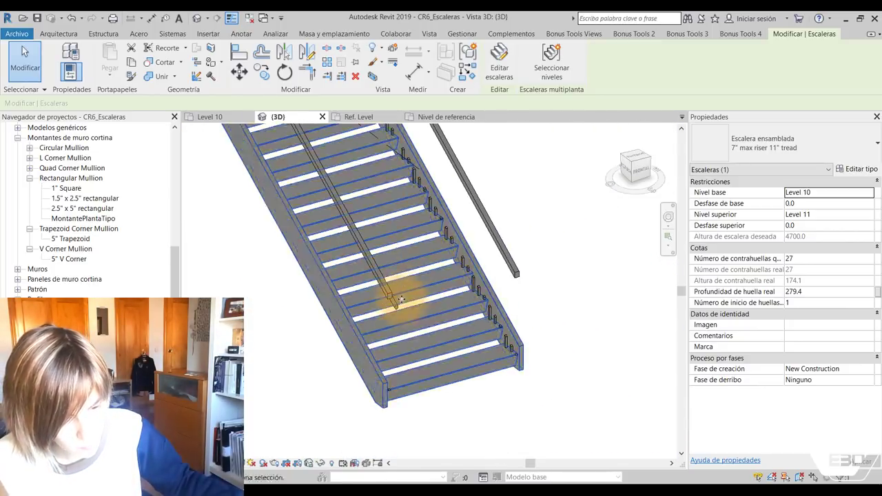
pyautogui.scroll(1, 519, 405)
pyautogui.scroll(1, 519, 405)
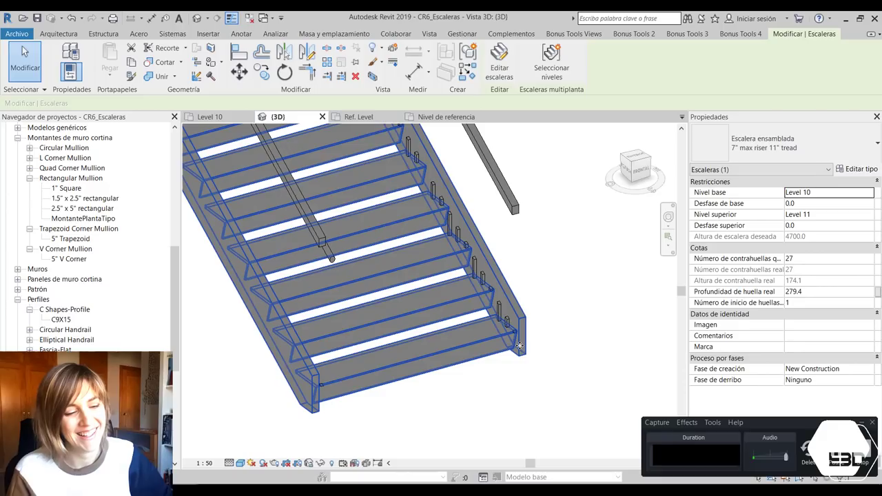
pyautogui.moveTo(455, 372)
pyautogui.keyDown('shift'); pyautogui.mouseDown(button='middle')
pyautogui.moveTo(540, 381)
pyautogui.moveTo(532, 377)
pyautogui.mouseUp(button='middle'); pyautogui.keyUp('shift')
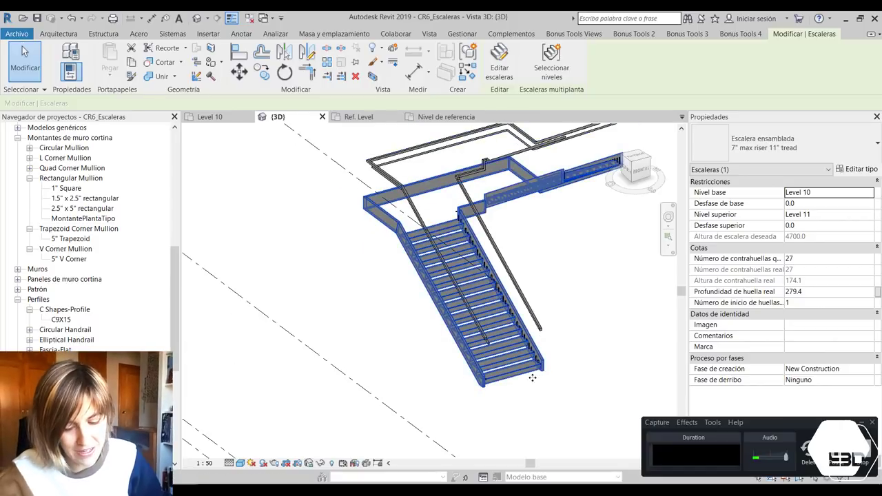
pyautogui.scroll(3, 486, 365)
pyautogui.scroll(3, 487, 366)
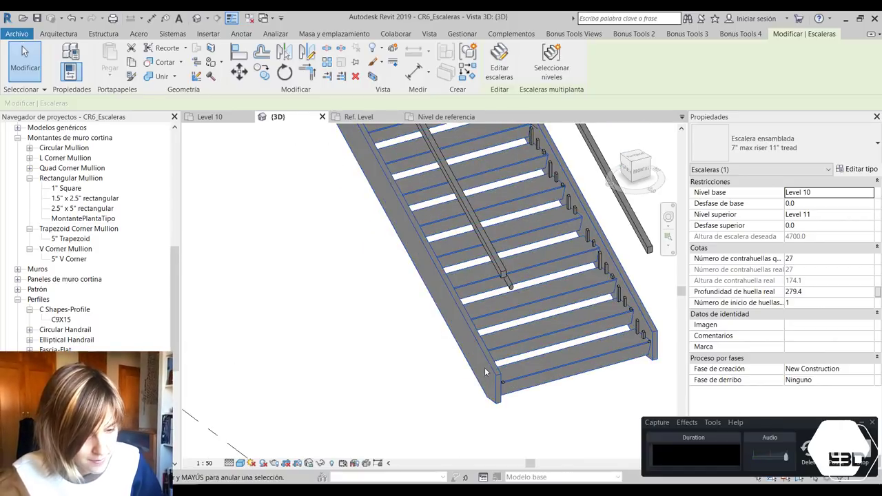
pyautogui.scroll(2, 486, 365)
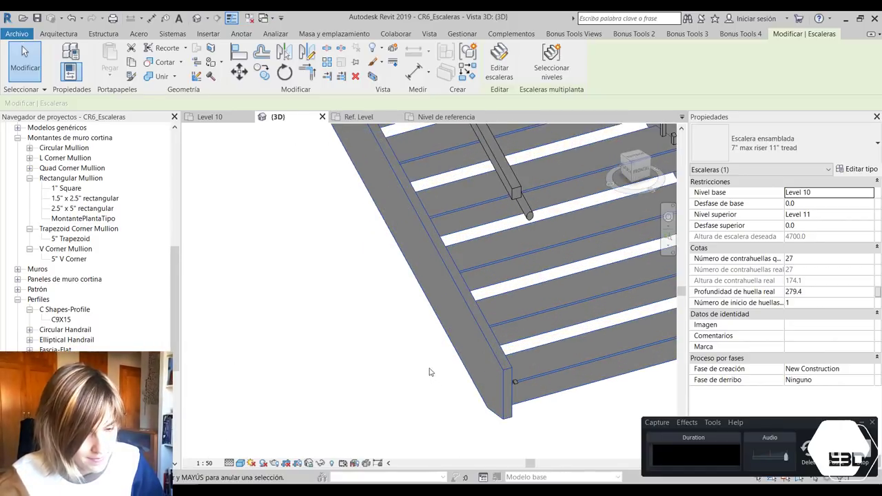
pyautogui.scroll(-5, 429, 372)
pyautogui.moveTo(428, 372)
pyautogui.keyDown('shift'); pyautogui.mouseDown(button='middle')
pyautogui.moveTo(531, 284)
pyautogui.moveTo(505, 150)
pyautogui.mouseUp(button='middle'); pyautogui.keyUp('shift')
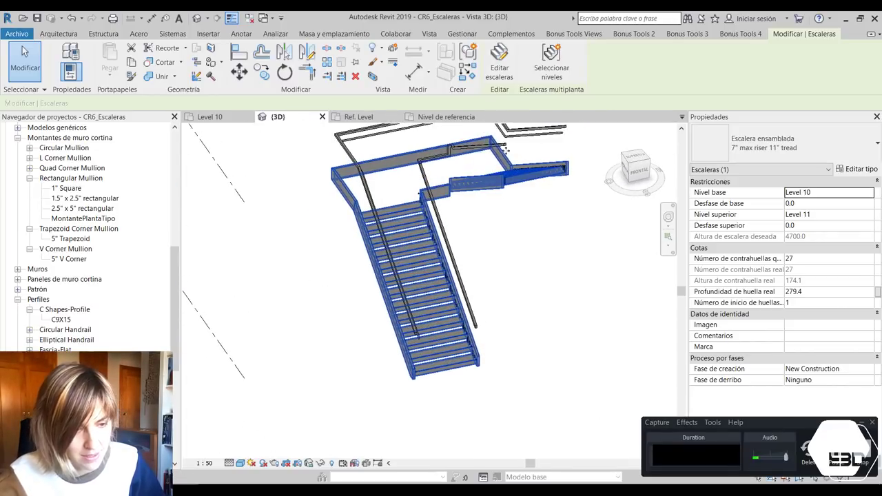
pyautogui.scroll(-1, 468, 193)
pyautogui.scroll(3, 421, 228)
pyautogui.scroll(-1, 422, 227)
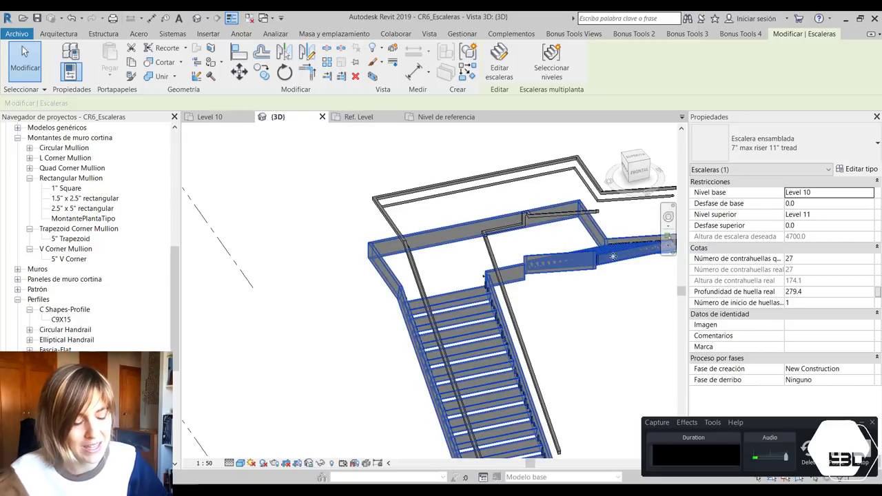
pyautogui.scroll(-1, 495, 227)
pyautogui.scroll(-1, 495, 227)
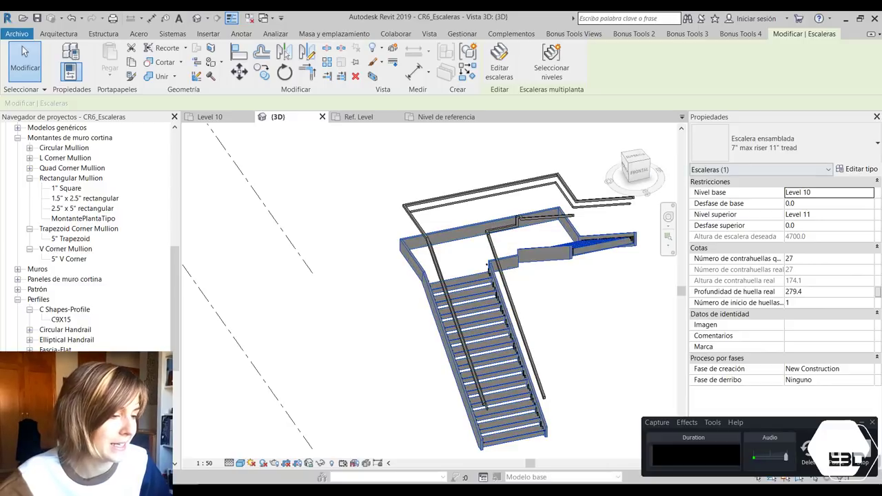
pyautogui.scroll(-1, 449, 298)
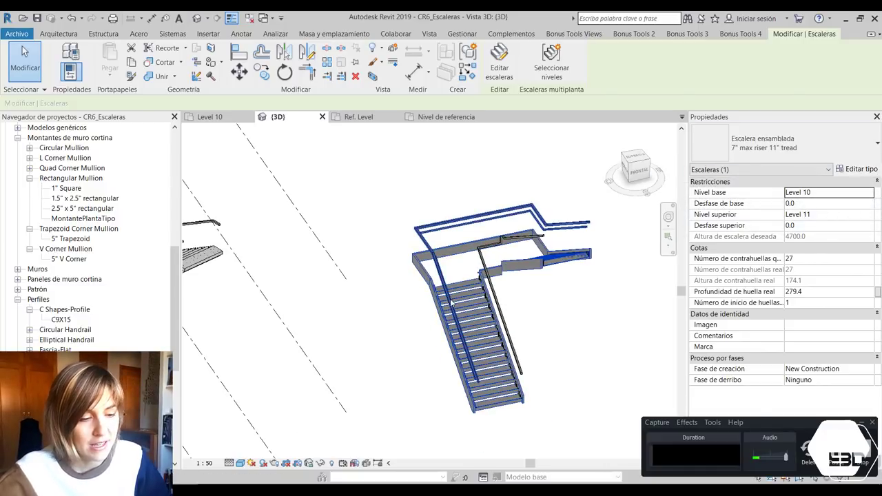
# Reselect the stair and reopen its type properties.
pyautogui.click(451, 303)
pyautogui.click(451, 304)
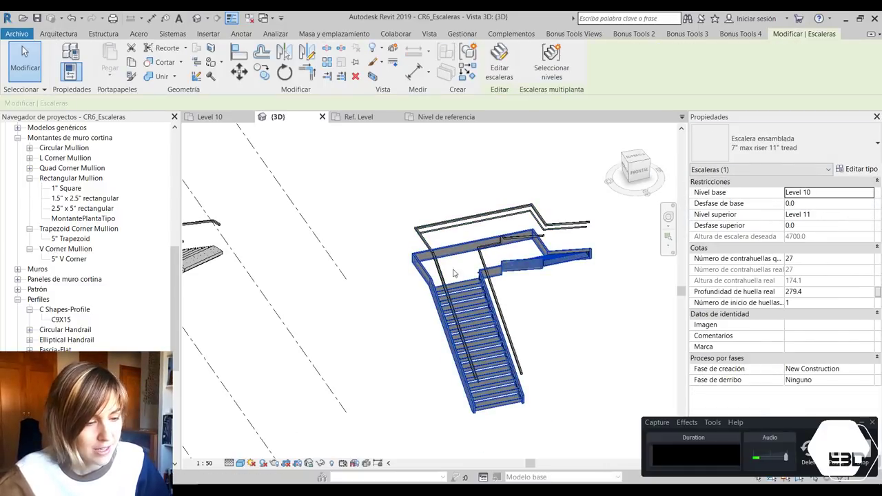
pyautogui.click(876, 172)
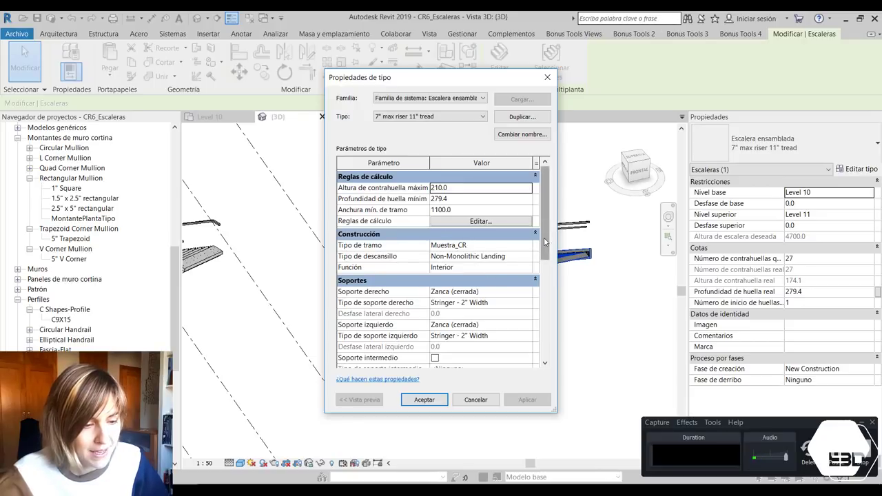
# Set both the right and left supports of the stair type to None.
pyautogui.scroll(-2, 544, 241)
pyautogui.scroll(-1, 489, 256)
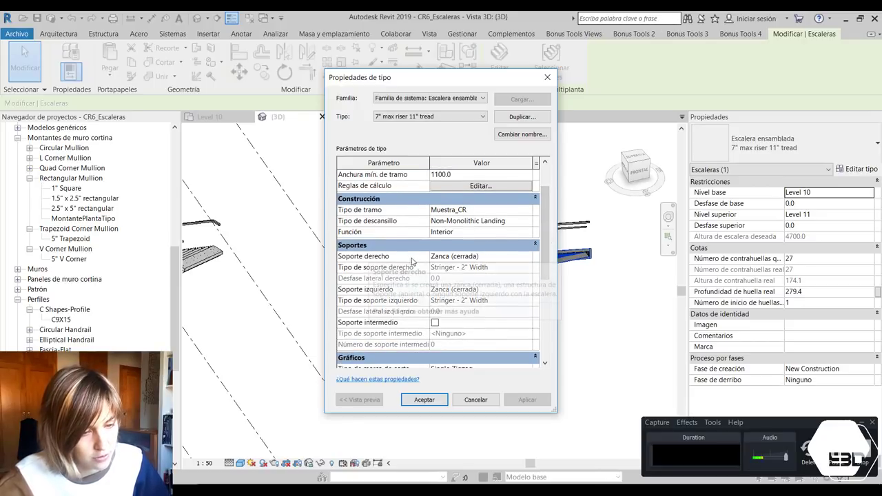
pyautogui.scroll(-2, 544, 265)
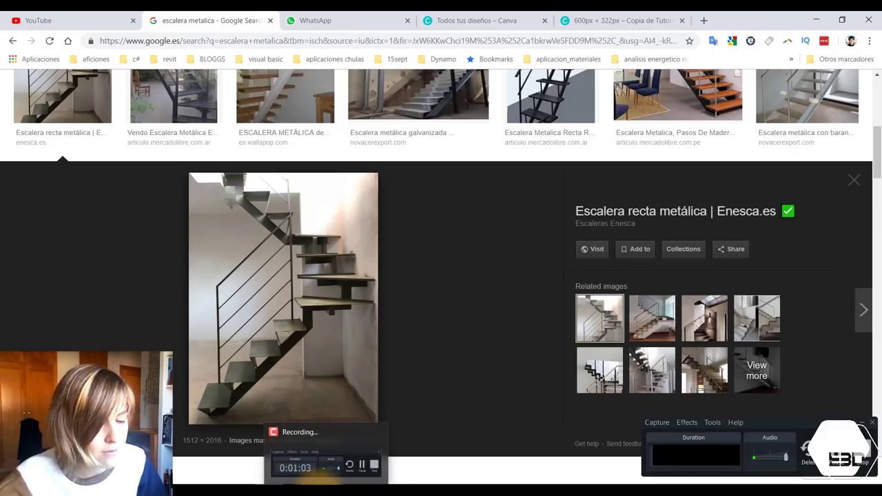
pyautogui.click(255, 434)
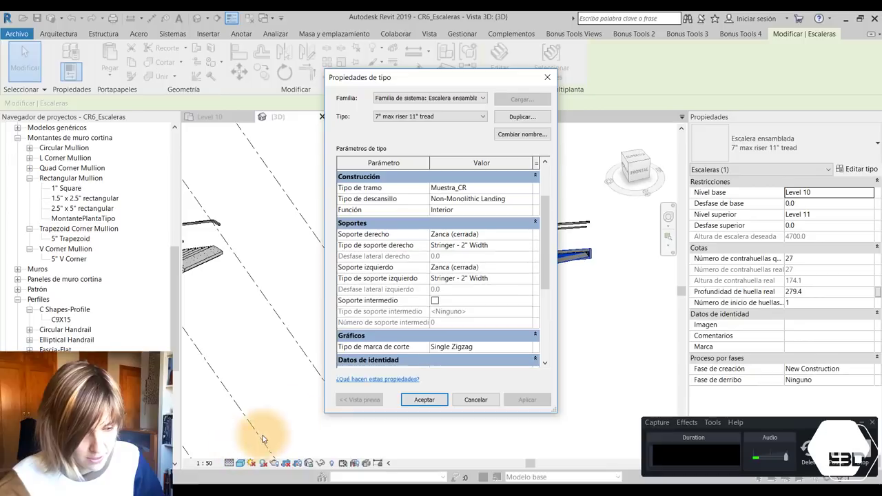
pyautogui.scroll(3, 425, 268)
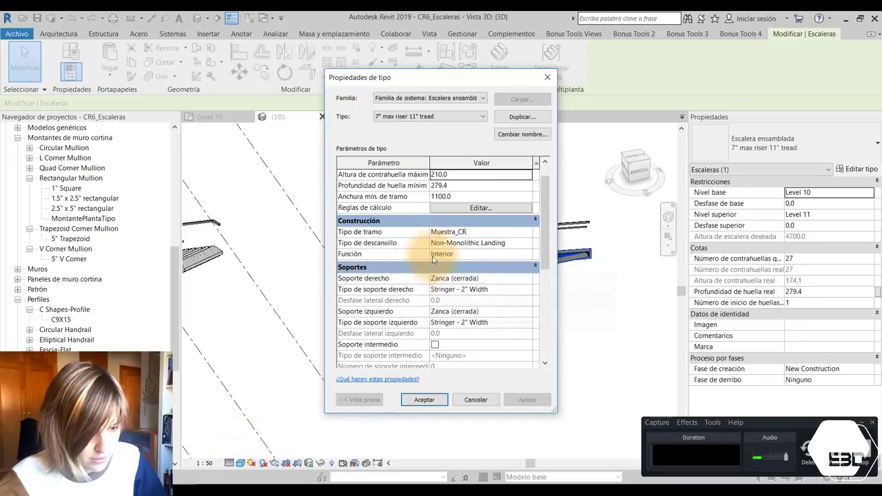
pyautogui.click(527, 279)
pyautogui.click(508, 289)
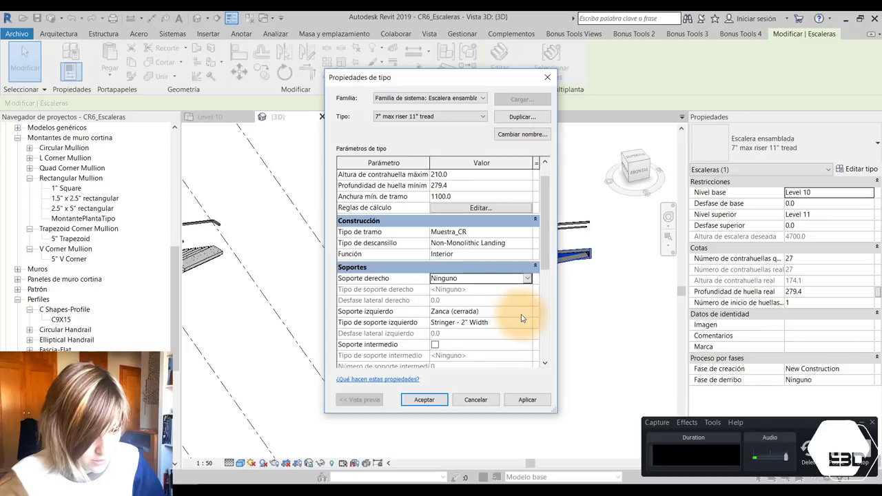
pyautogui.click(528, 311)
pyautogui.click(511, 323)
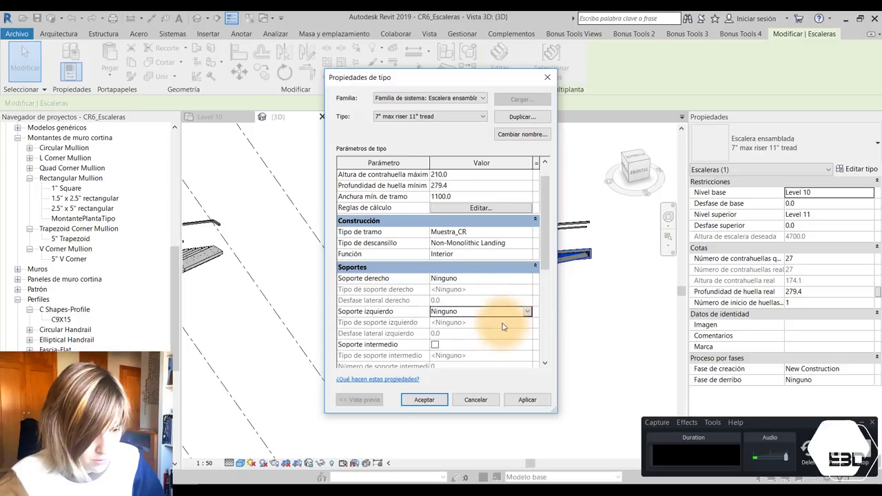
# Enable a middle support using a new Ejemplo CR type duplicated from Carriage - 2" Width.
pyautogui.click(435, 345)
pyautogui.scroll(-1, 437, 348)
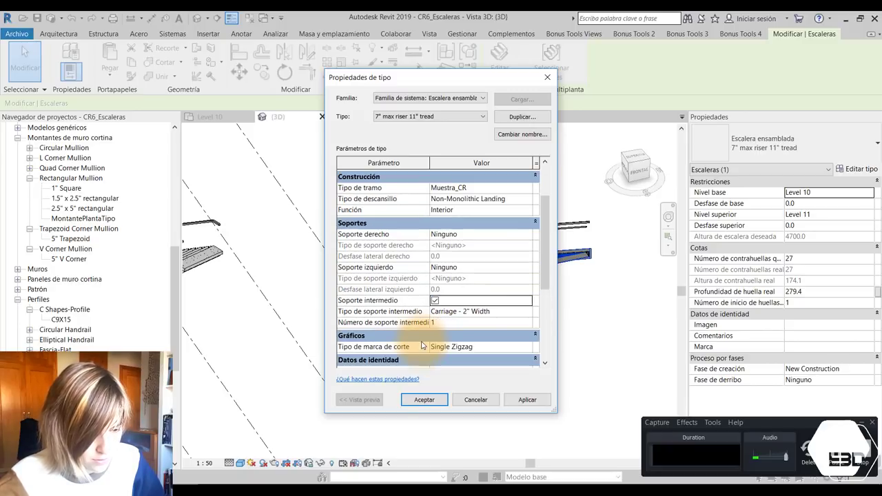
pyautogui.click(528, 311)
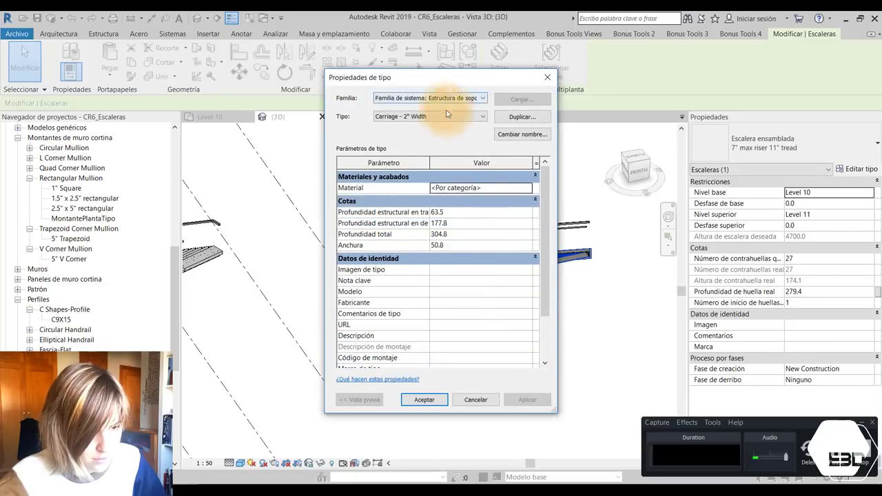
pyautogui.click(486, 401)
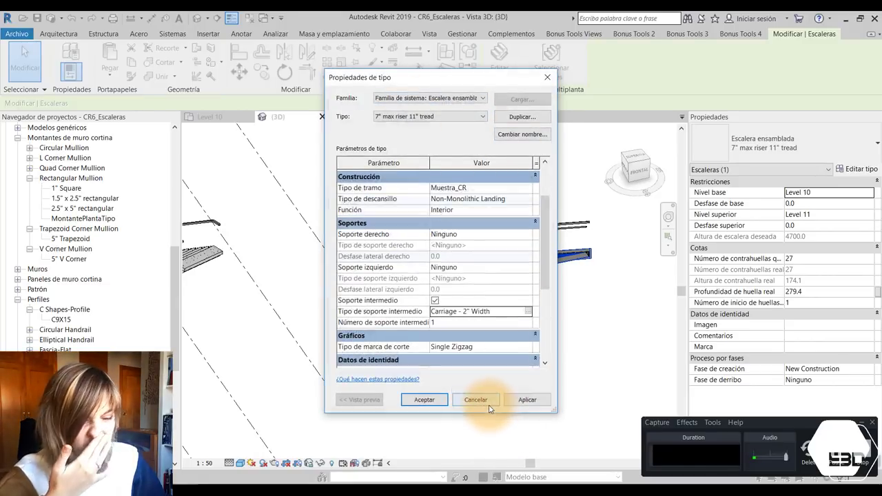
pyautogui.click(528, 312)
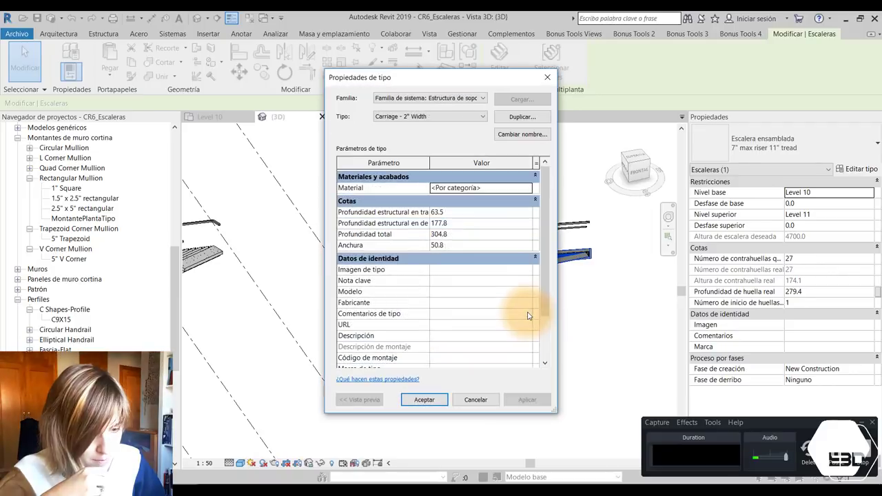
pyautogui.click(510, 121)
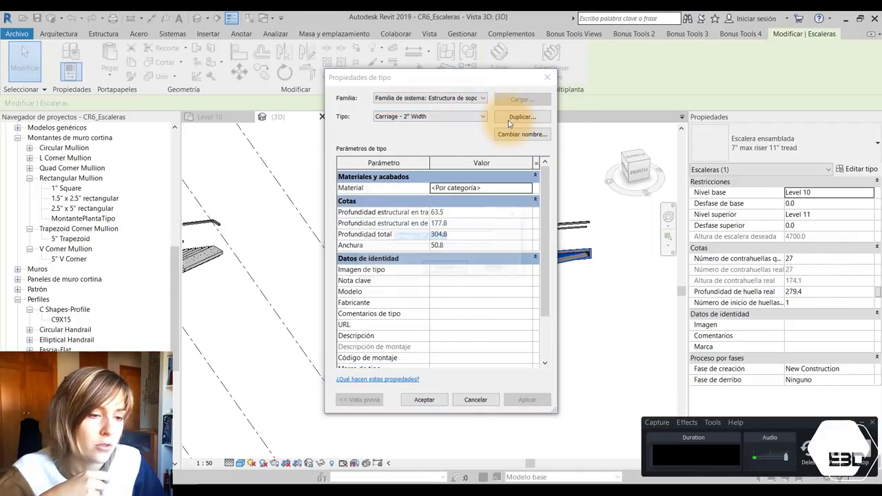
pyautogui.moveTo(451, 237); pyautogui.dragTo(389, 239)
pyautogui.write('Ejemplo CR')
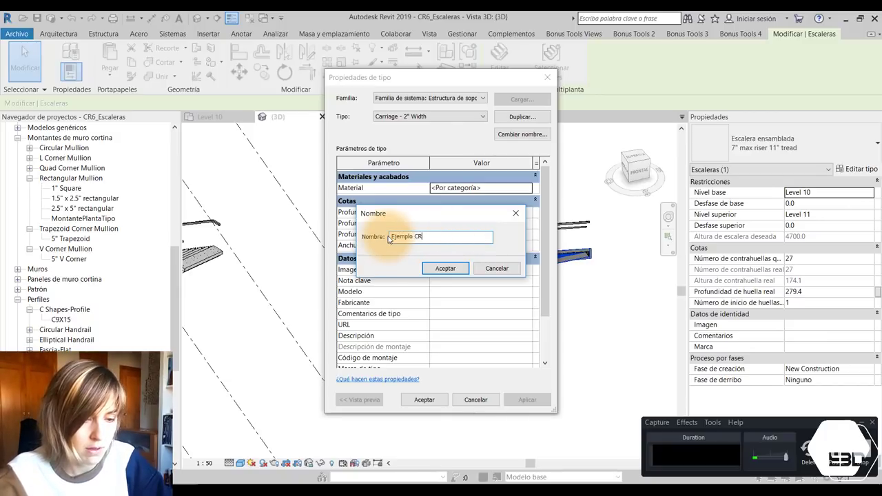
pyautogui.press('Return')
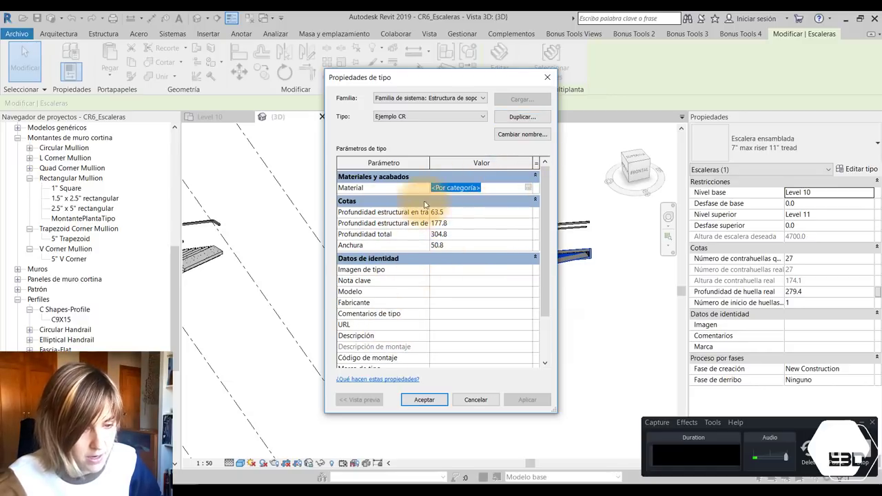
pyautogui.click(422, 402)
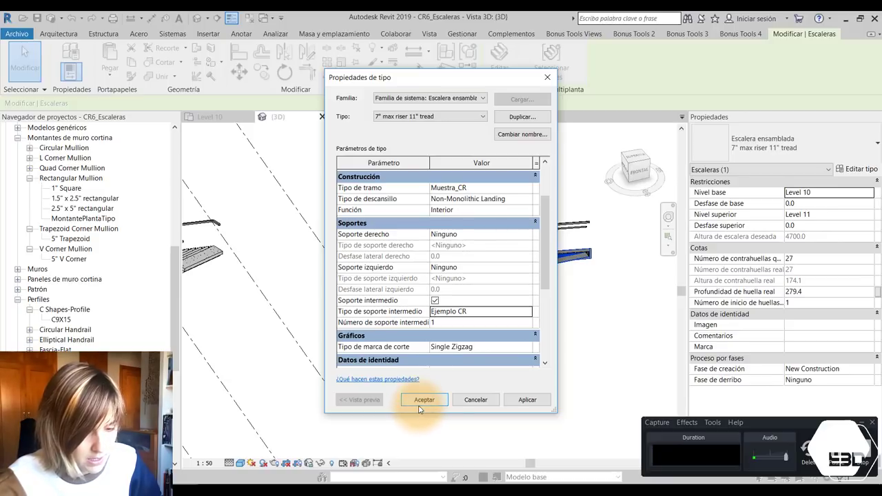
pyautogui.click(422, 400)
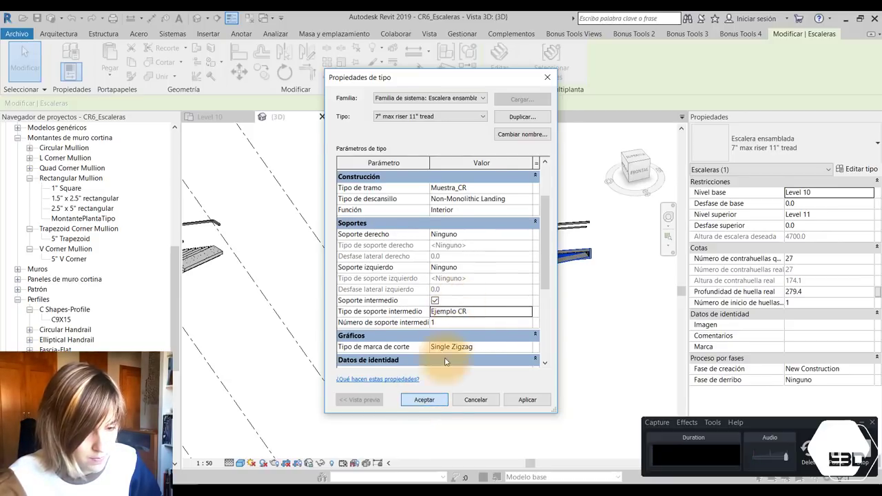
# Deselect the stair and orbit to a close left-side view of its risers and support.
pyautogui.click(443, 412)
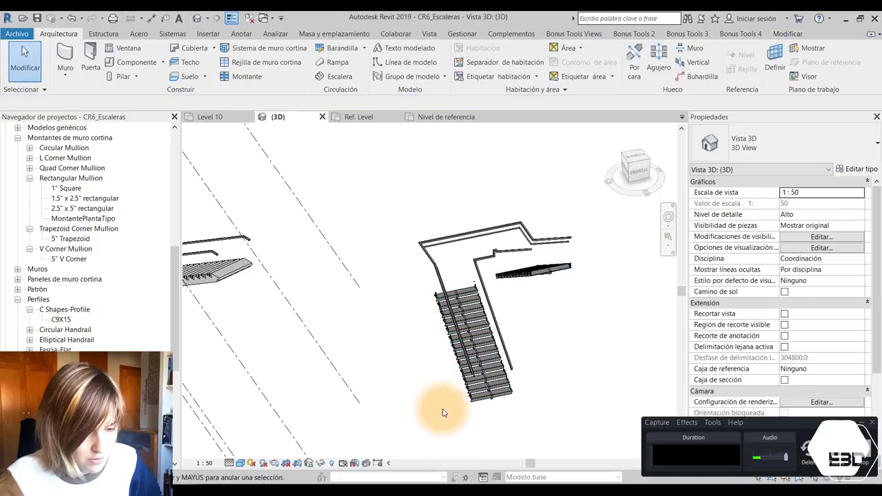
pyautogui.keyDown('shift'); pyautogui.moveTo(435, 404); pyautogui.dragTo(552, 324, button='middle'); pyautogui.keyUp('shift')
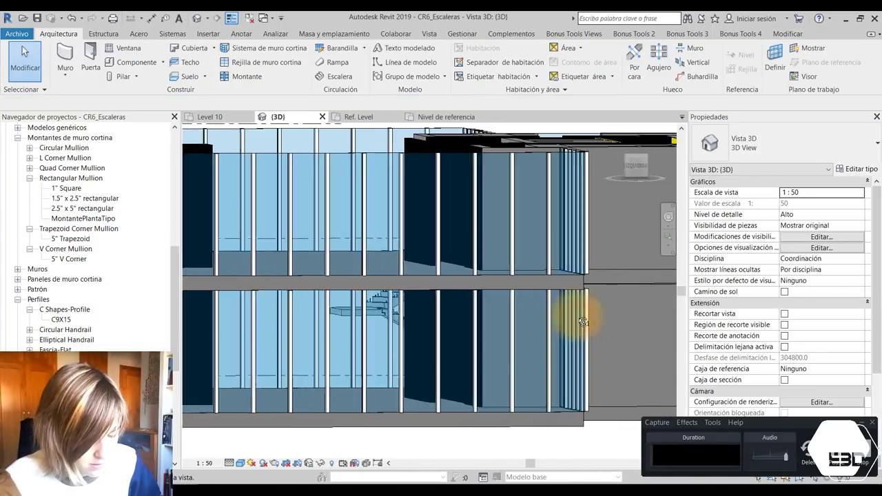
pyautogui.scroll(2, 549, 368)
pyautogui.scroll(2, 591, 354)
pyautogui.scroll(2, 496, 411)
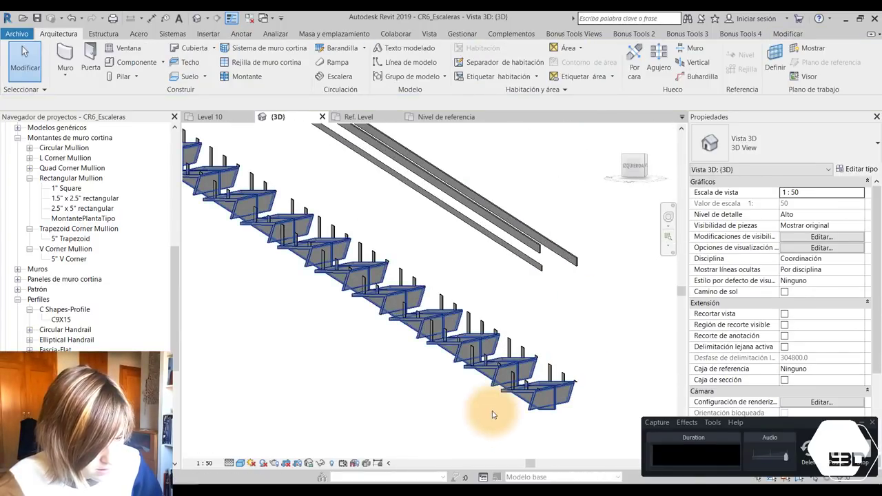
pyautogui.scroll(1, 508, 408)
pyautogui.moveTo(509, 409)
pyautogui.keyDown('shift'); pyautogui.mouseDown(button='middle')
pyautogui.moveTo(523, 410)
pyautogui.moveTo(508, 416)
pyautogui.moveTo(558, 375)
pyautogui.moveTo(557, 398)
pyautogui.mouseUp(button='middle'); pyautogui.keyUp('shift')
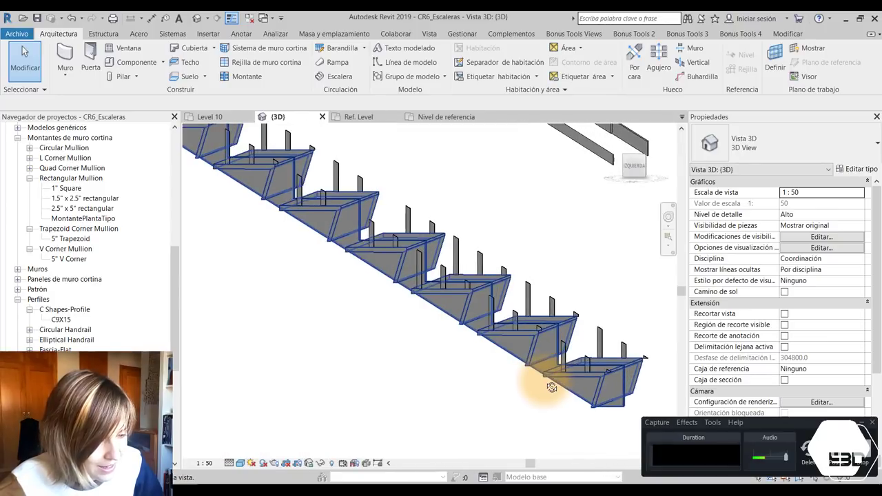
pyautogui.scroll(2, 557, 398)
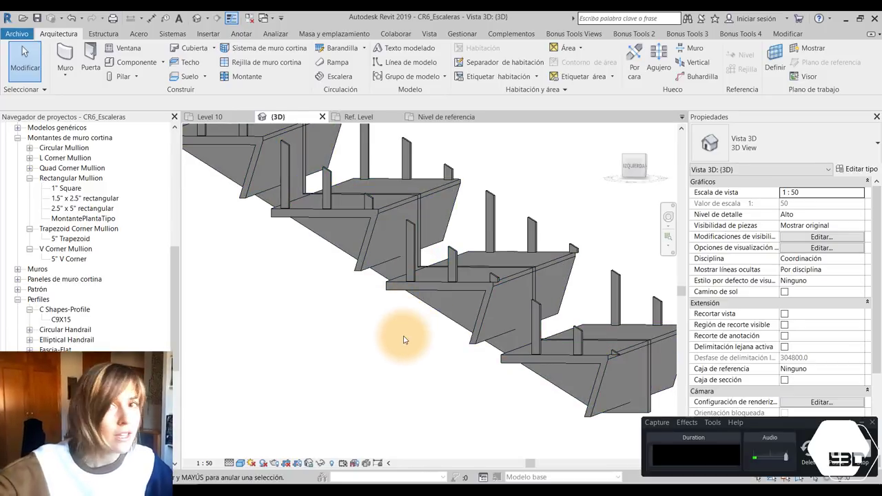
# In the PerfilContrahuella family, select all the profile lines and move them higher.
pyautogui.click(243, 18)
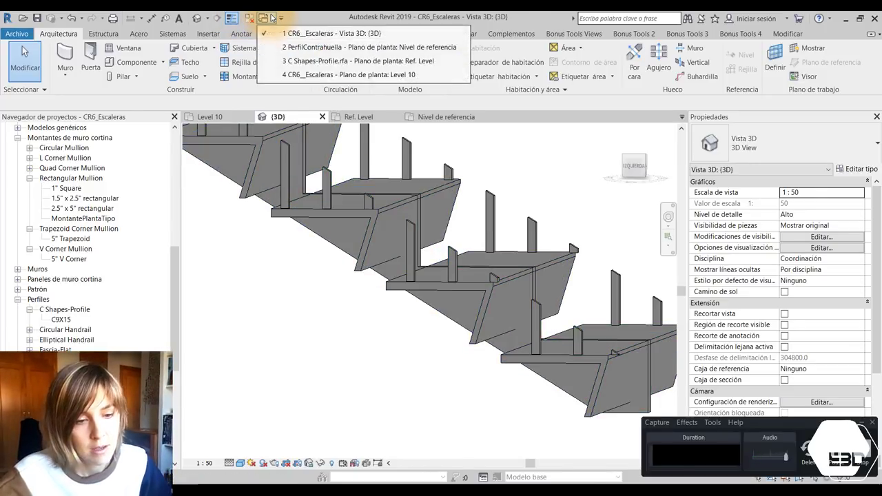
pyautogui.click(310, 45)
pyautogui.press('Escape')
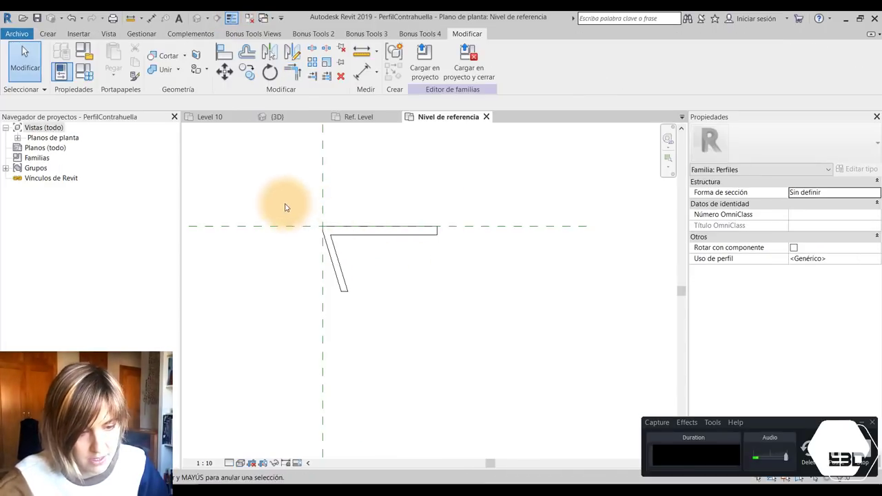
pyautogui.moveTo(285, 203); pyautogui.dragTo(462, 298)
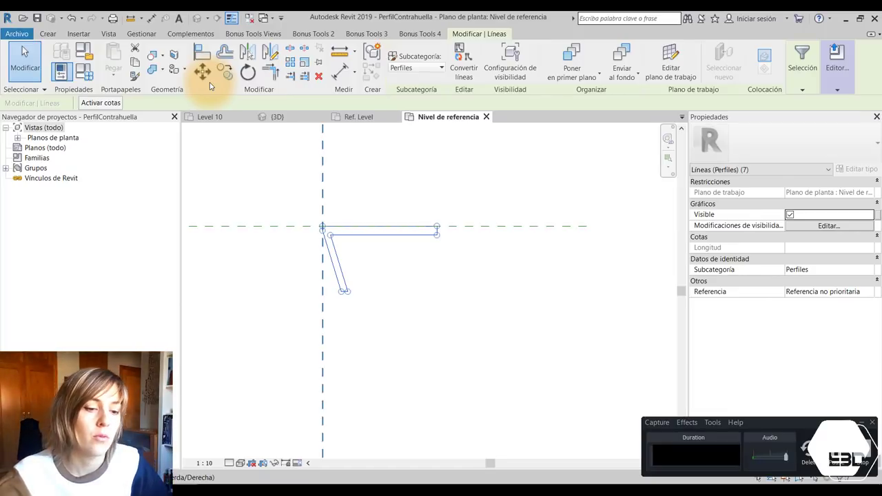
pyautogui.scroll(1, 358, 246)
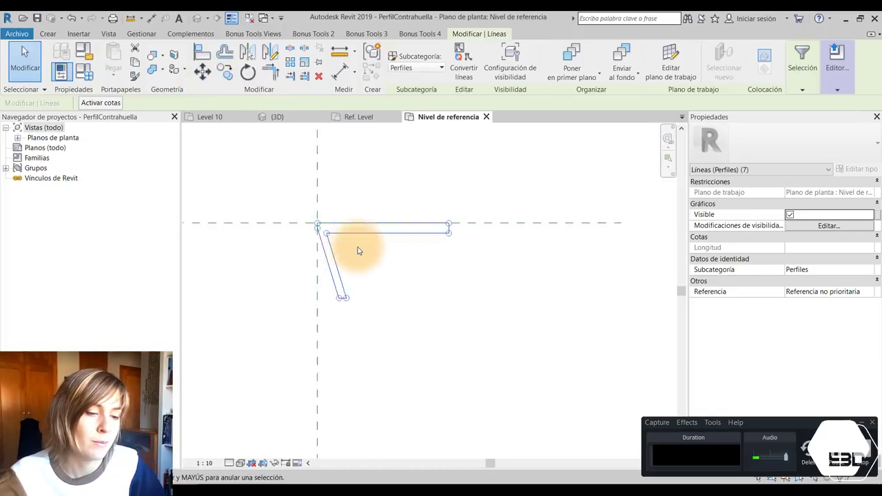
pyautogui.scroll(2, 359, 248)
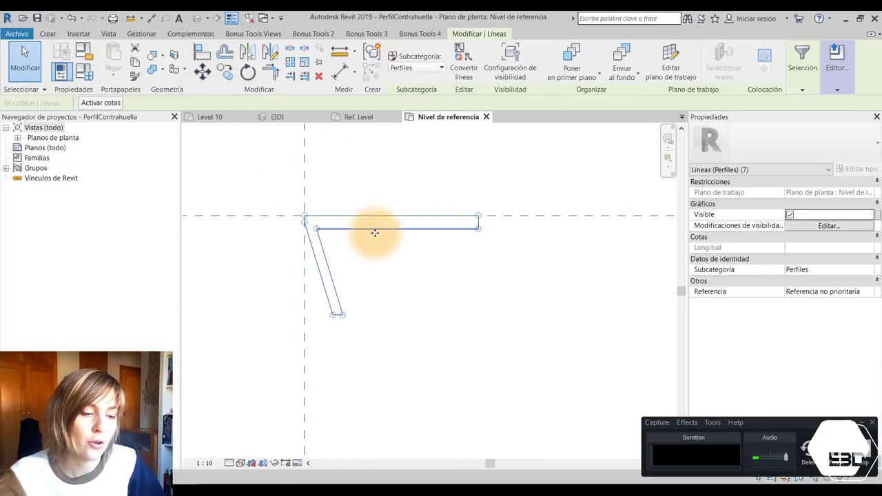
pyautogui.click(202, 71)
pyautogui.click(305, 222)
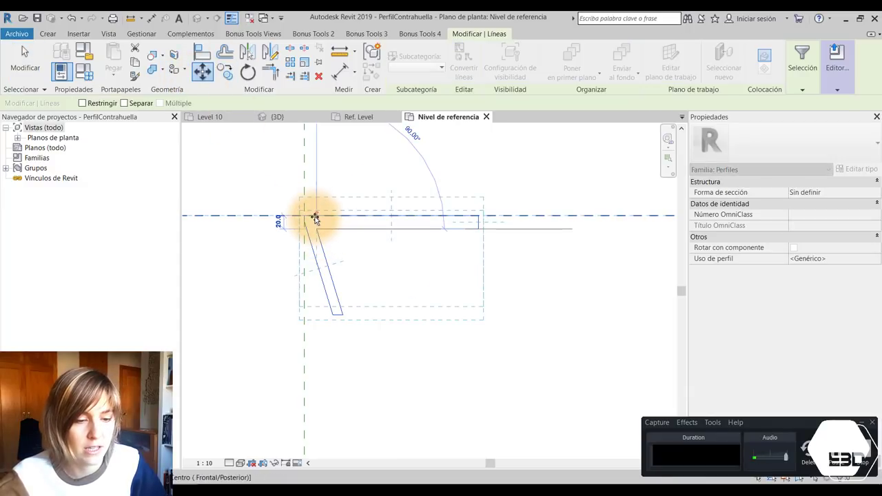
pyautogui.click(315, 217)
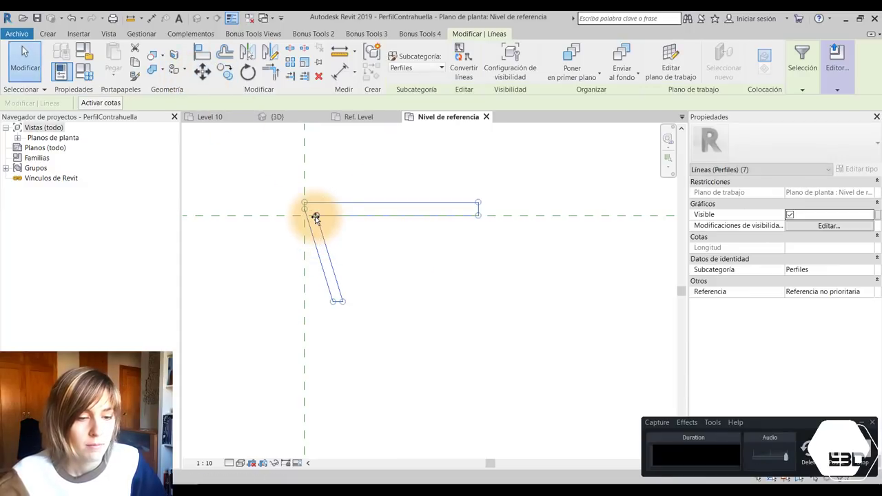
pyautogui.click(216, 294)
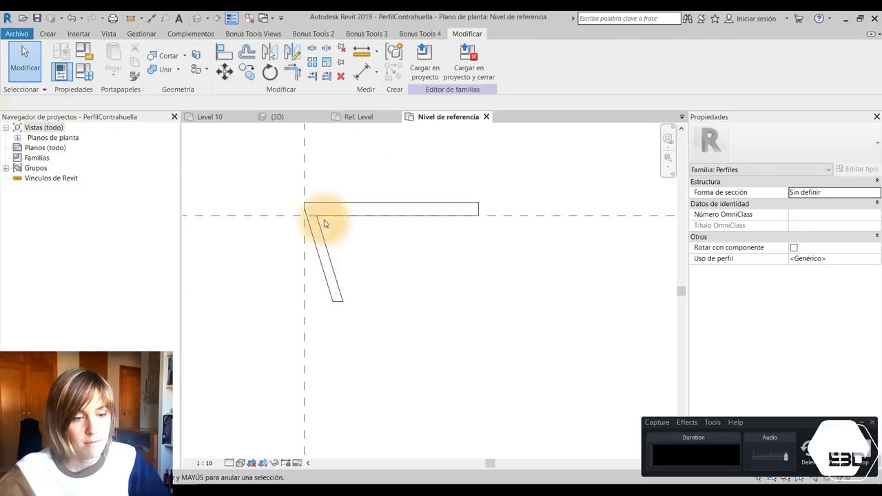
# Reload the profile into CR6_Escaleras, overwriting the existing family.
pyautogui.click(424, 59)
pyautogui.click(412, 337)
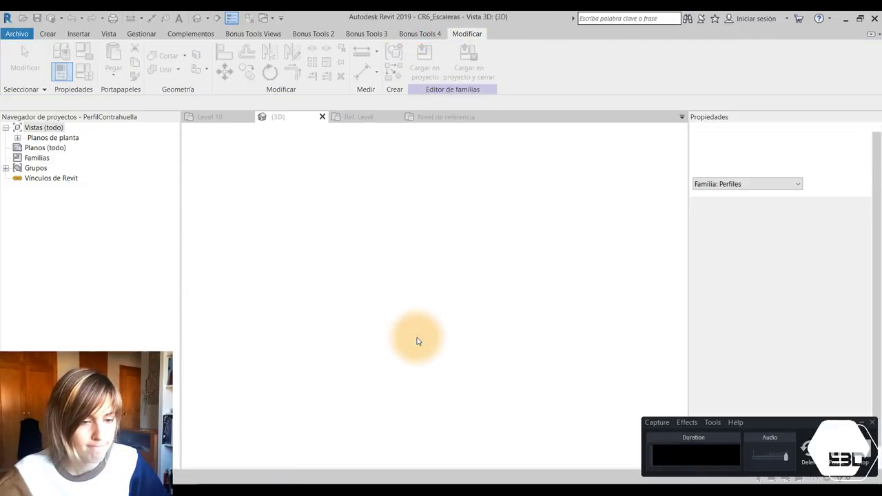
pyautogui.click(407, 246)
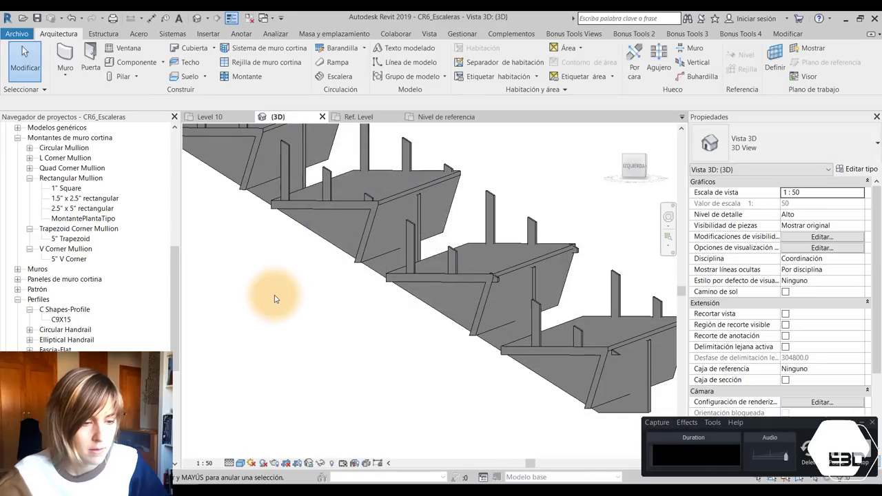
pyautogui.moveTo(319, 286)
pyautogui.keyDown('shift'); pyautogui.mouseDown(button='middle')
pyautogui.moveTo(471, 337)
pyautogui.moveTo(459, 344)
pyautogui.moveTo(508, 342)
pyautogui.moveTo(470, 309)
pyautogui.moveTo(468, 323)
pyautogui.mouseUp(button='middle'); pyautogui.keyUp('shift')
pyautogui.scroll(-2, 467, 323)
pyautogui.scroll(-3, 517, 290)
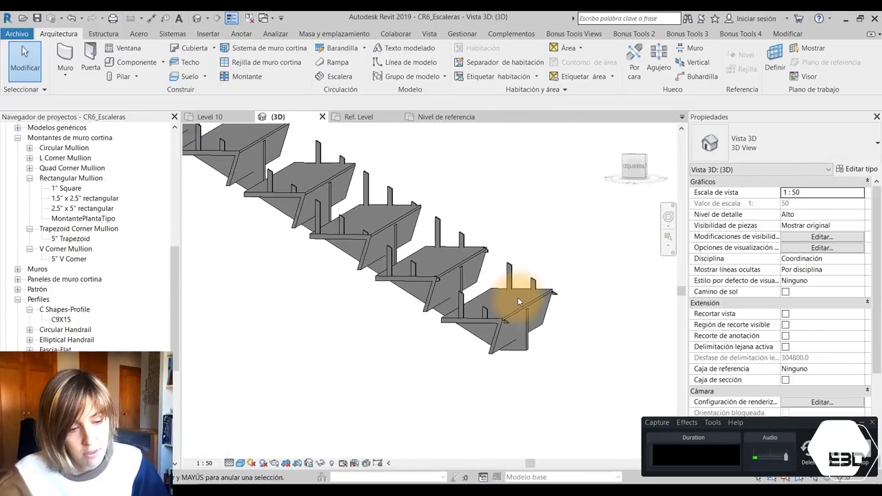
pyautogui.scroll(3, 548, 335)
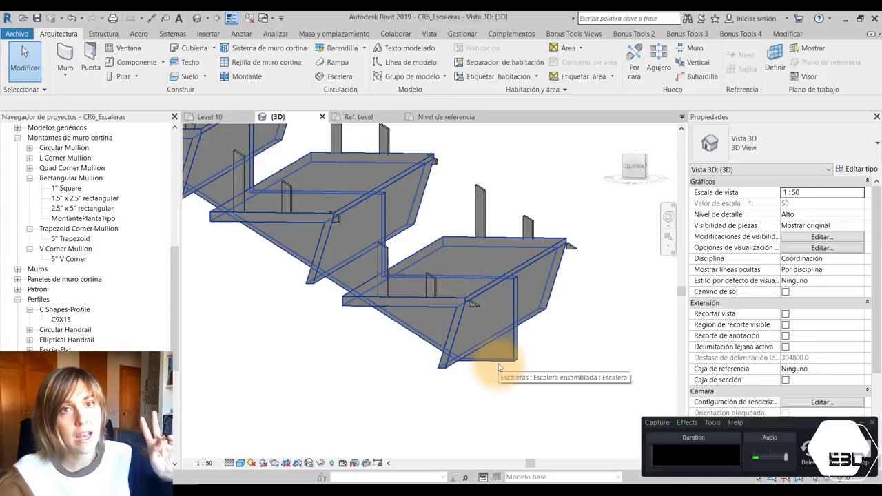
pyautogui.scroll(-2, 342, 227)
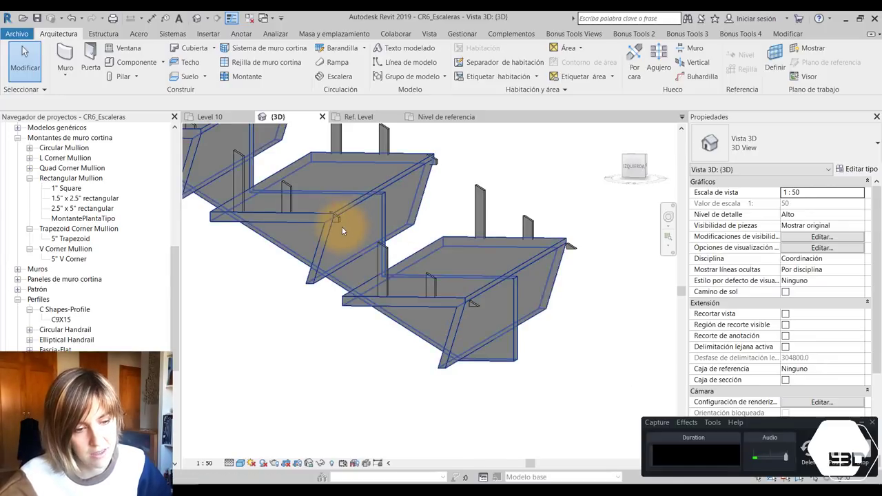
pyautogui.scroll(-2, 333, 224)
pyautogui.scroll(-2, 336, 259)
pyautogui.moveTo(314, 275)
pyautogui.keyDown('shift'); pyautogui.mouseDown(button='middle')
pyautogui.moveTo(286, 282)
pyautogui.moveTo(283, 293)
pyautogui.moveTo(453, 321)
pyautogui.mouseUp(button='middle'); pyautogui.keyUp('shift')
pyautogui.scroll(-2, 177, 299)
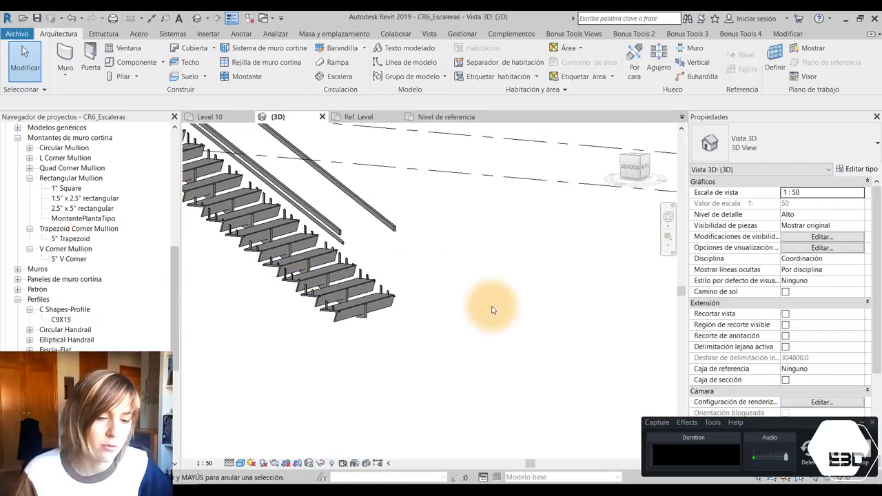
pyautogui.scroll(-2, 368, 309)
pyautogui.scroll(3, 369, 309)
pyautogui.scroll(1, 512, 354)
pyautogui.scroll(2, 454, 311)
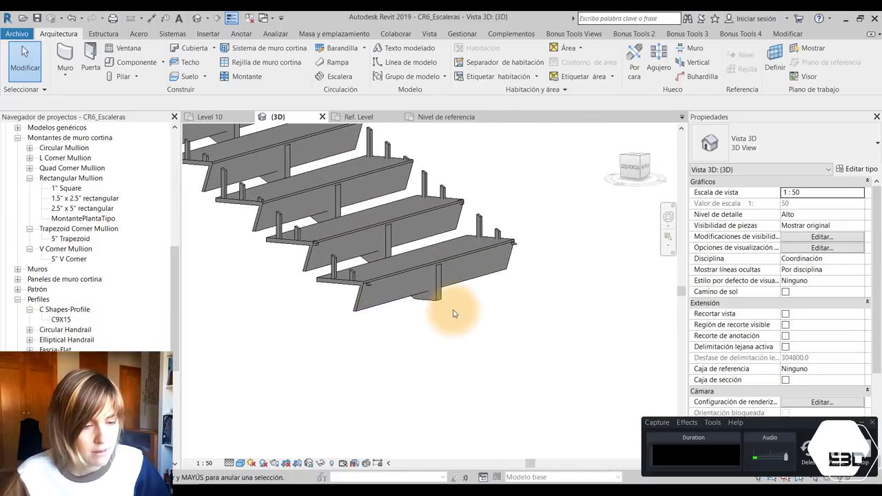
pyautogui.scroll(1, 440, 308)
pyautogui.click(438, 303)
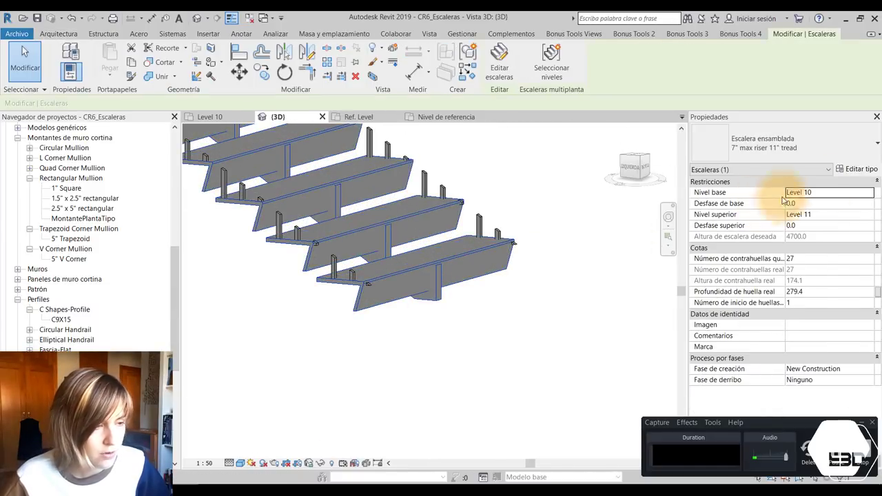
# Open the Ejemplo CR support type properties, then briefly check the 3D view's type properties.
pyautogui.click(861, 169)
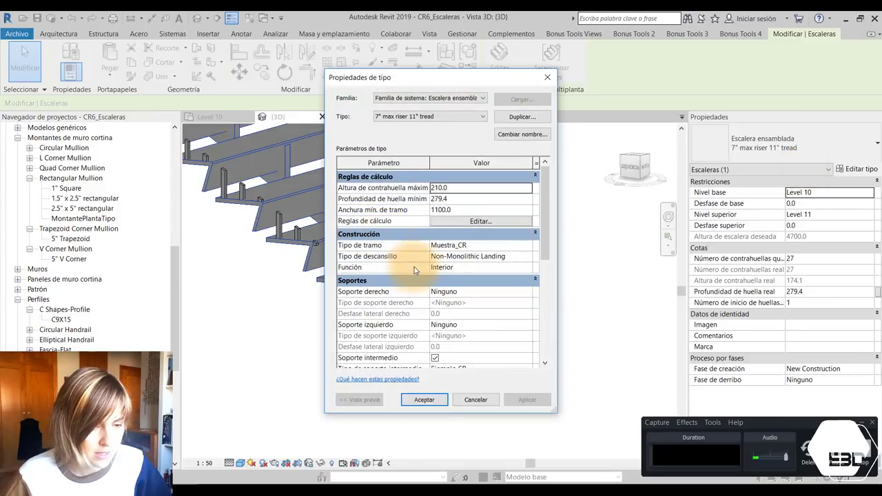
pyautogui.scroll(-2, 470, 258)
pyautogui.scroll(-1, 470, 258)
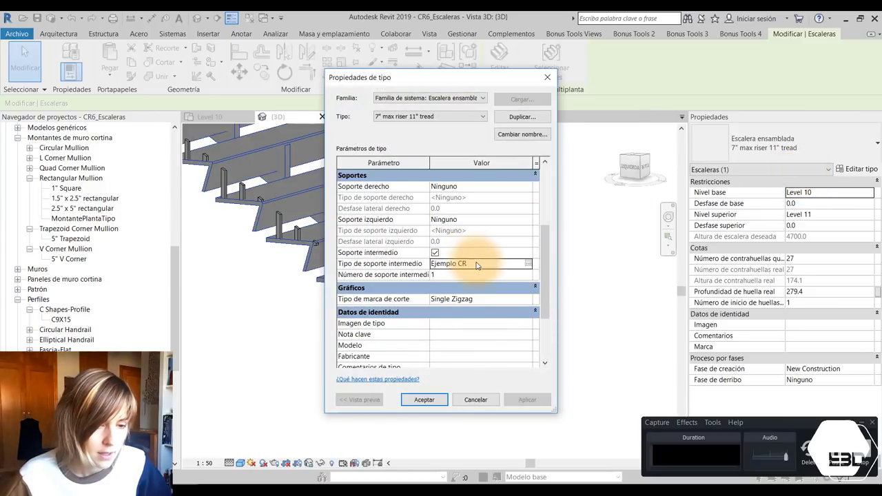
pyautogui.doubleClick(476, 266)
pyautogui.click(528, 265)
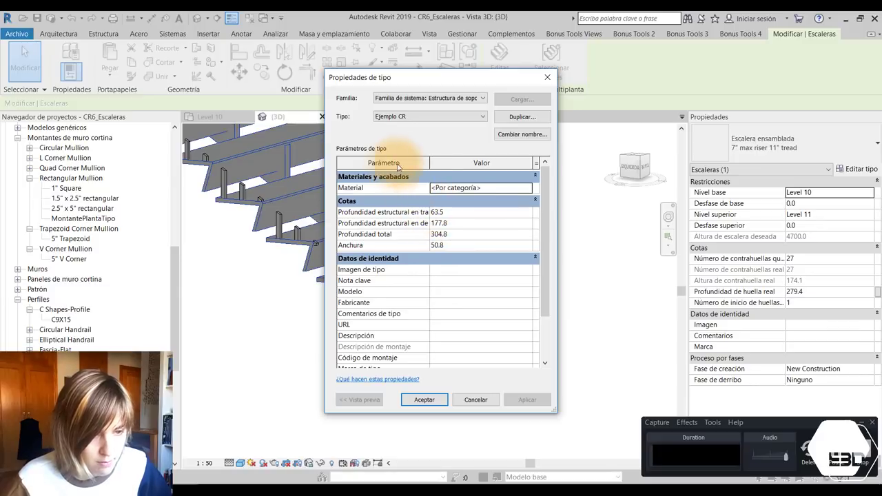
pyautogui.hotkey('alt', 'Tab')
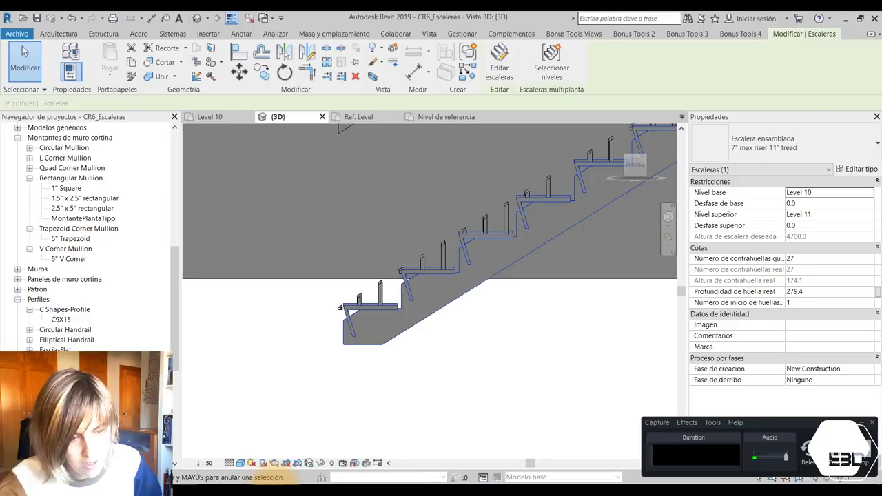
pyautogui.click(527, 299)
pyautogui.click(848, 171)
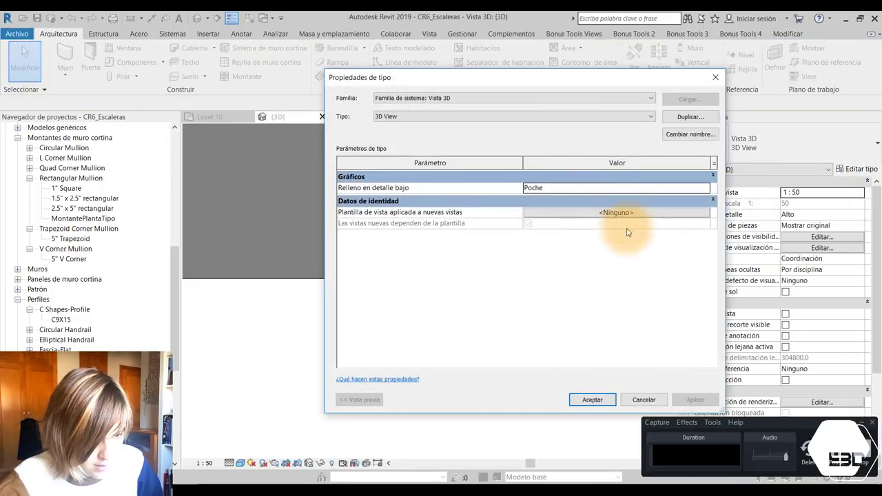
pyautogui.click(644, 399)
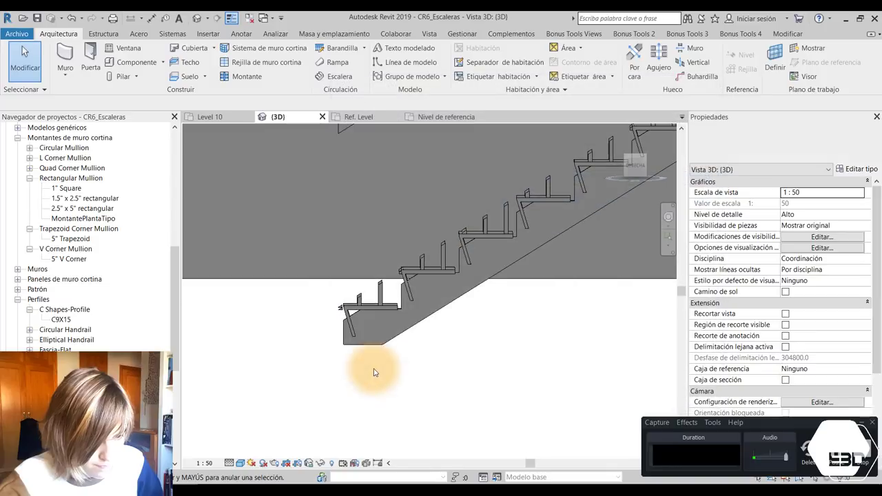
# Reselect the stair and set Ejemplo CR's Profundidad total to 100, confirming both dialogs.
pyautogui.click(425, 279)
pyautogui.click(860, 169)
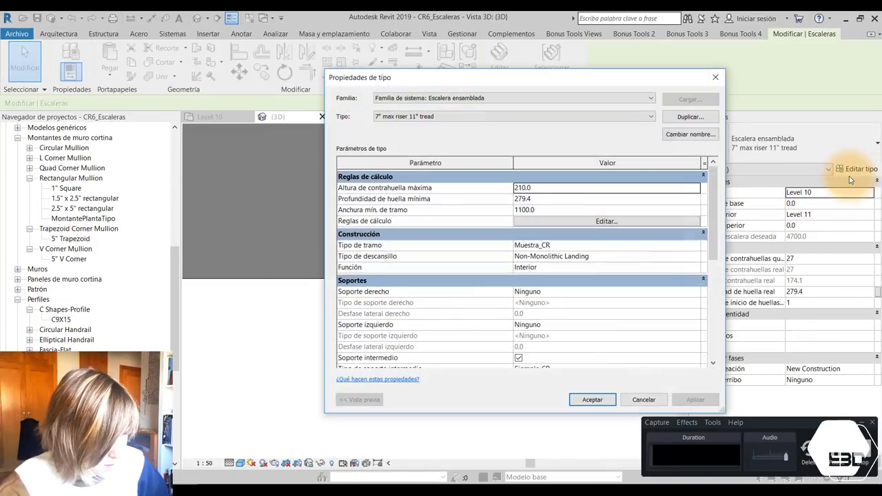
pyautogui.scroll(-3, 576, 310)
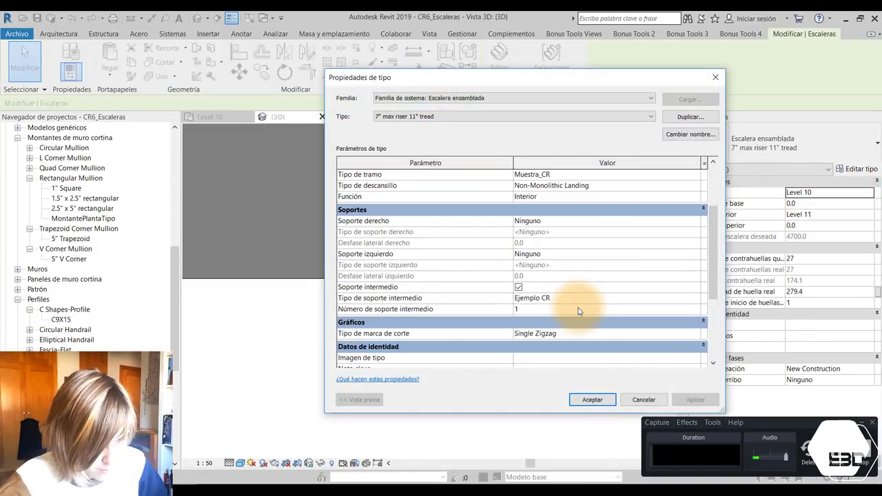
pyautogui.click(695, 297)
pyautogui.click(694, 298)
pyautogui.click(590, 233)
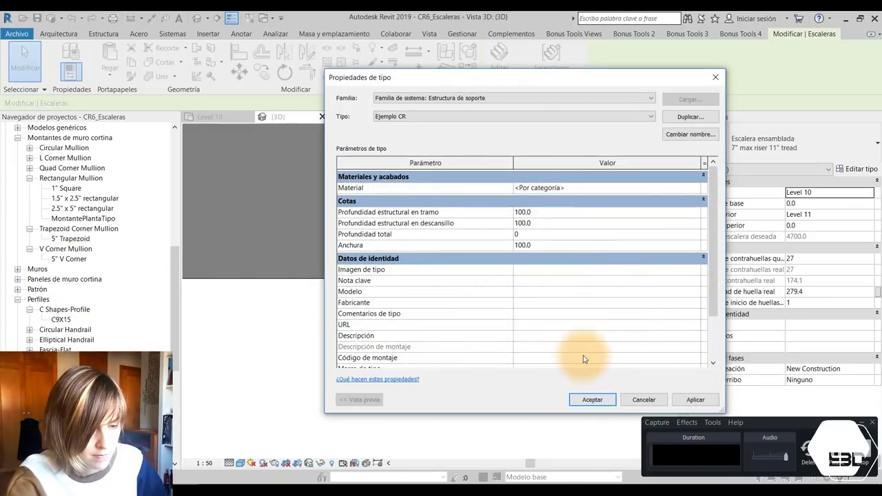
pyautogui.click(586, 399)
pyautogui.click(511, 261)
pyautogui.write('1')
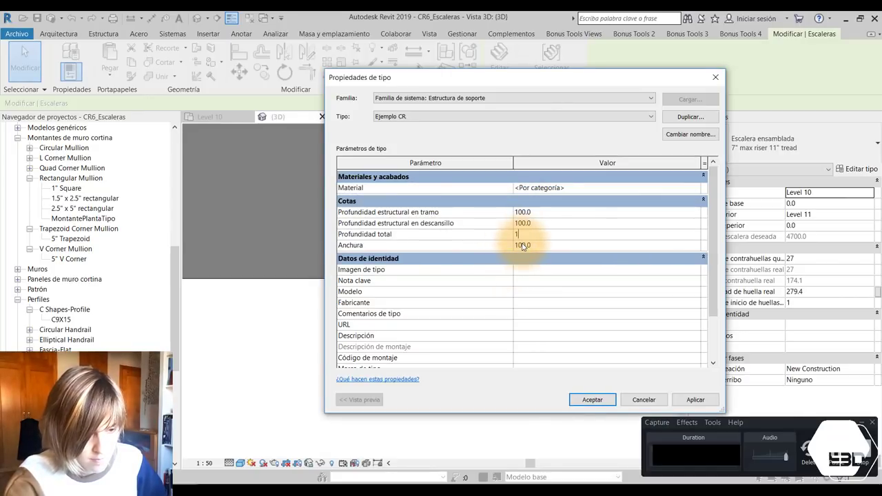
pyautogui.write('00')
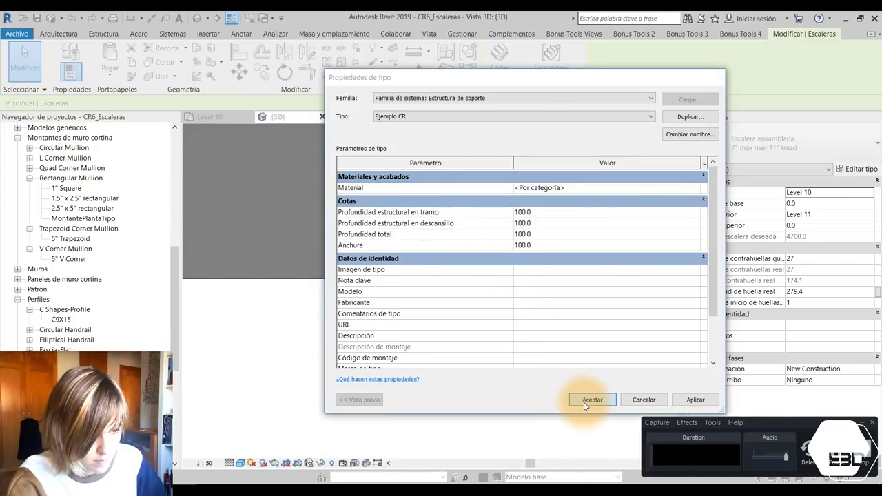
pyautogui.click(584, 403)
pyautogui.click(585, 401)
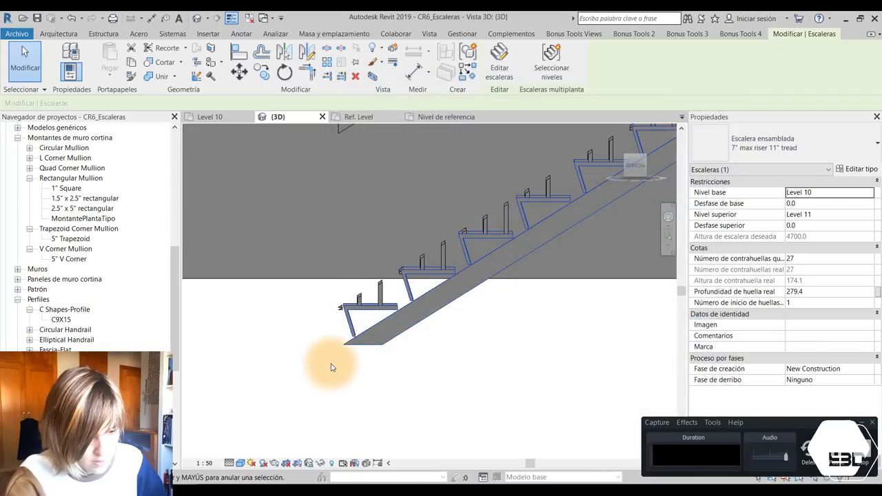
# Deepen the Ejemplo CR intermediate support to a total depth of 120.
pyautogui.scroll(2, 330, 367)
pyautogui.moveTo(503, 342)
pyautogui.keyDown('shift'); pyautogui.mouseDown(button='middle')
pyautogui.moveTo(450, 273)
pyautogui.moveTo(467, 282)
pyautogui.mouseUp(button='middle'); pyautogui.keyUp('shift')
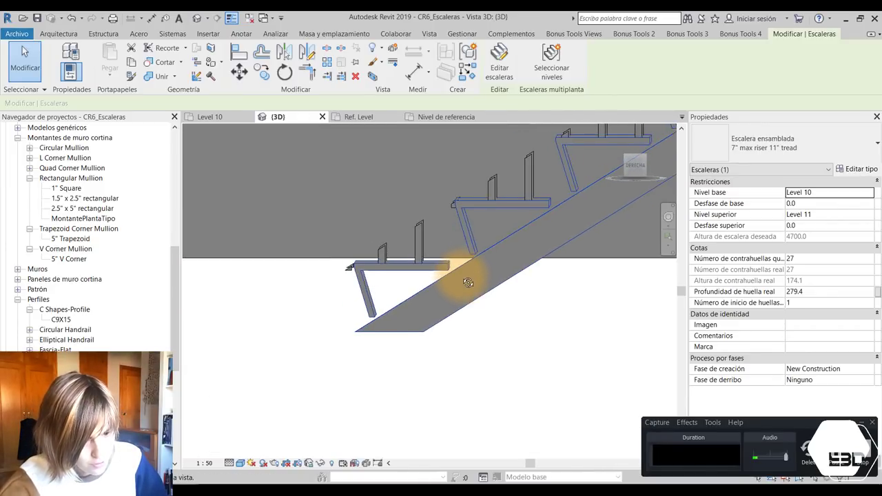
pyautogui.click(856, 169)
pyautogui.scroll(-5, 531, 294)
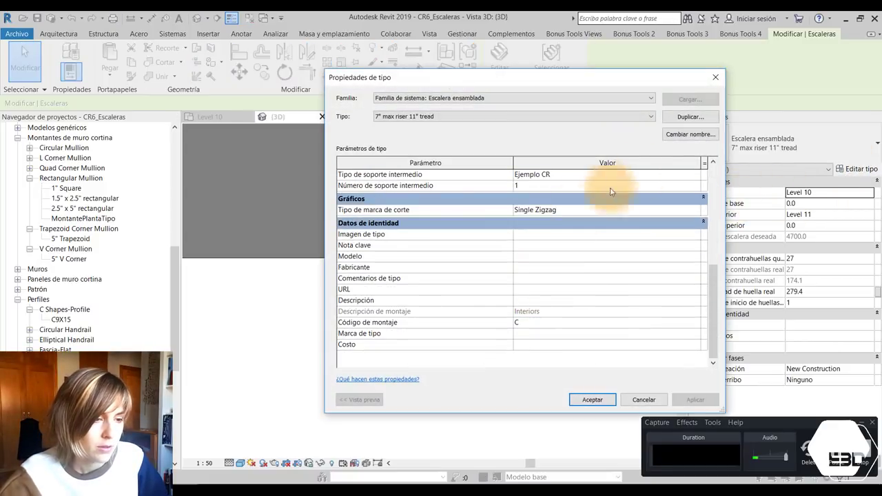
pyautogui.click(693, 174)
pyautogui.click(695, 175)
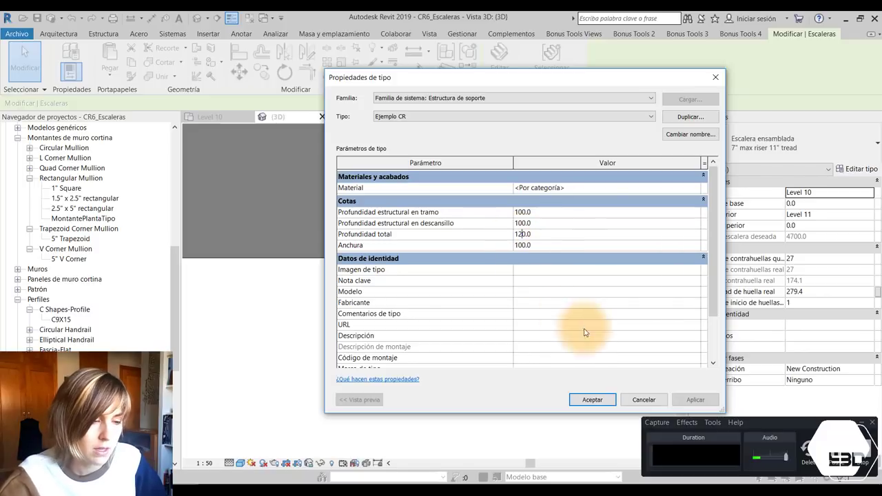
pyautogui.click(592, 399)
# Orbit around to inspect the deeper sloped support, then reselect the assembled stair.
pyautogui.scroll(2, 466, 328)
pyautogui.keyDown('shift'); pyautogui.moveTo(472, 324); pyautogui.dragTo(467, 328, button='middle'); pyautogui.keyUp('shift')
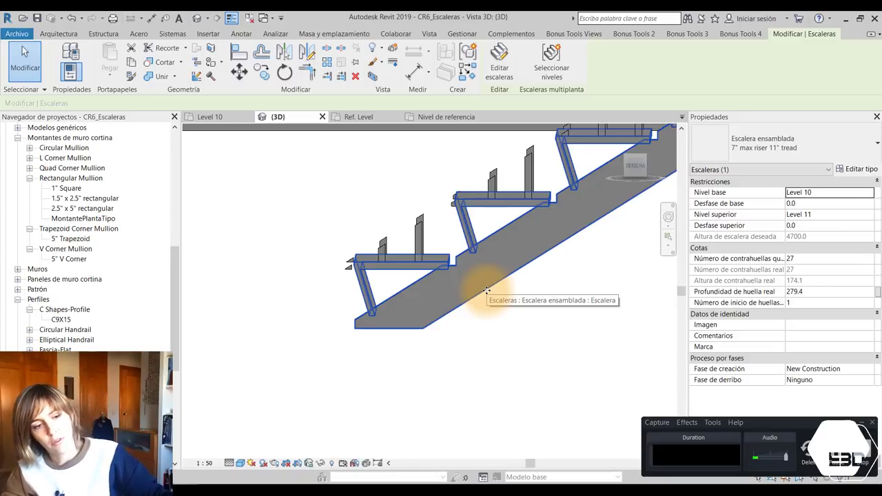
pyautogui.click(297, 306)
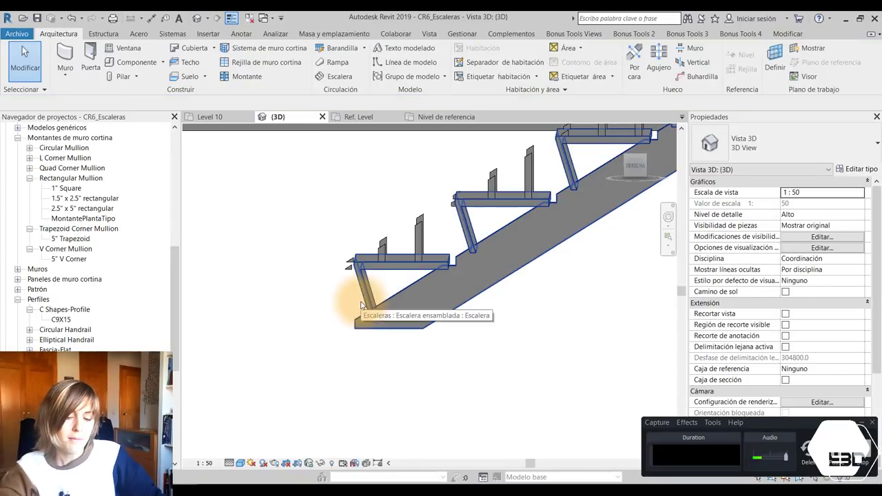
pyautogui.moveTo(361, 305)
pyautogui.keyDown('shift'); pyautogui.mouseDown(button='middle')
pyautogui.moveTo(387, 313)
pyautogui.moveTo(372, 307)
pyautogui.mouseUp(button='middle'); pyautogui.keyUp('shift')
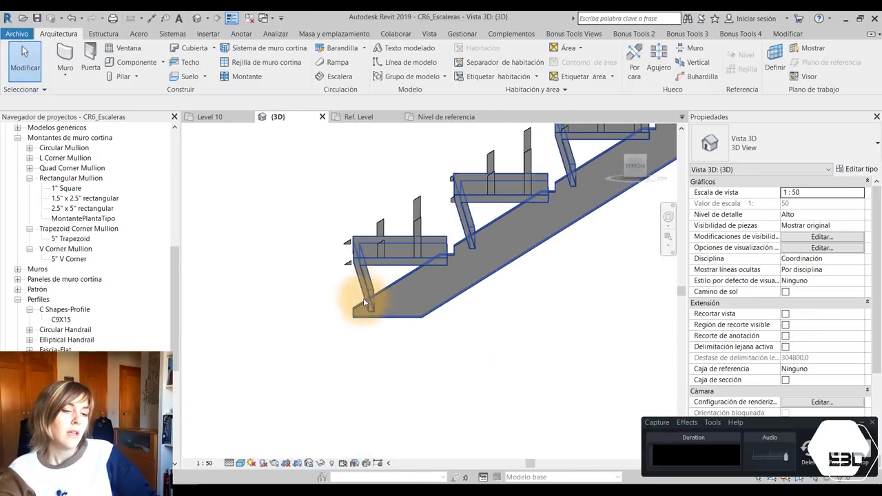
pyautogui.scroll(2, 463, 246)
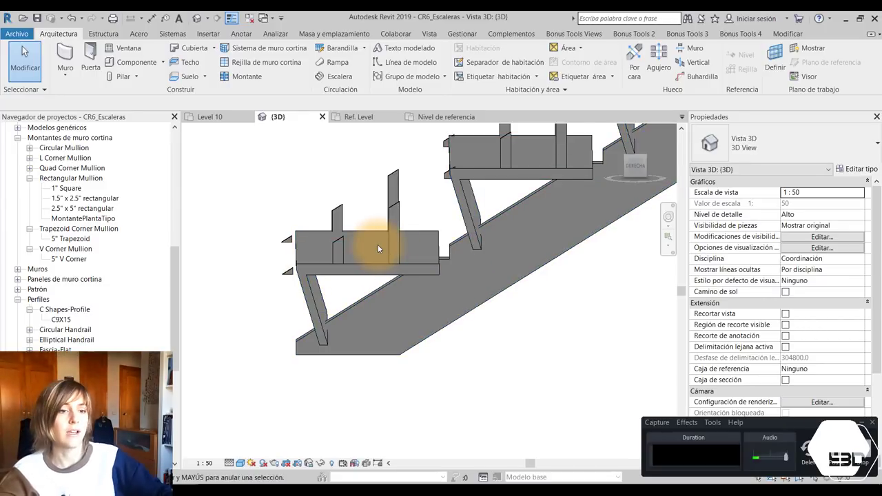
pyautogui.click(376, 281)
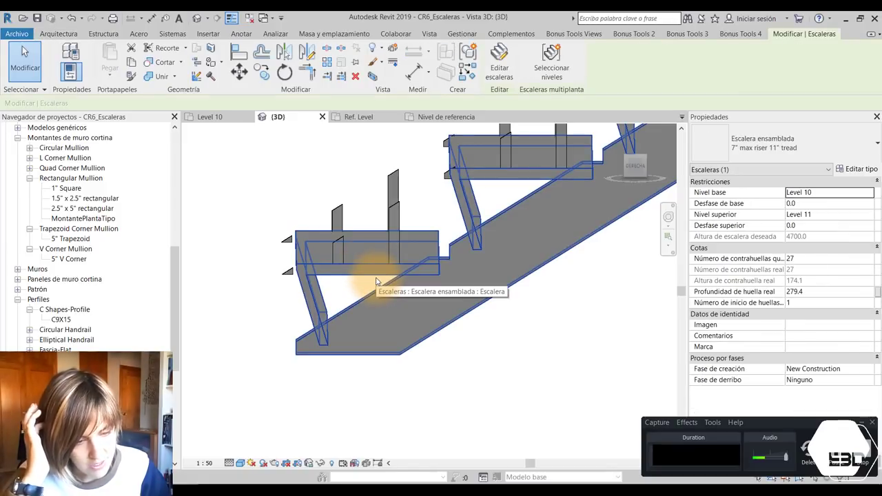
# In PerfilContrahuella, trim the slanted riser line to the tread line and delete the top horizontal line.
pyautogui.click(270, 18)
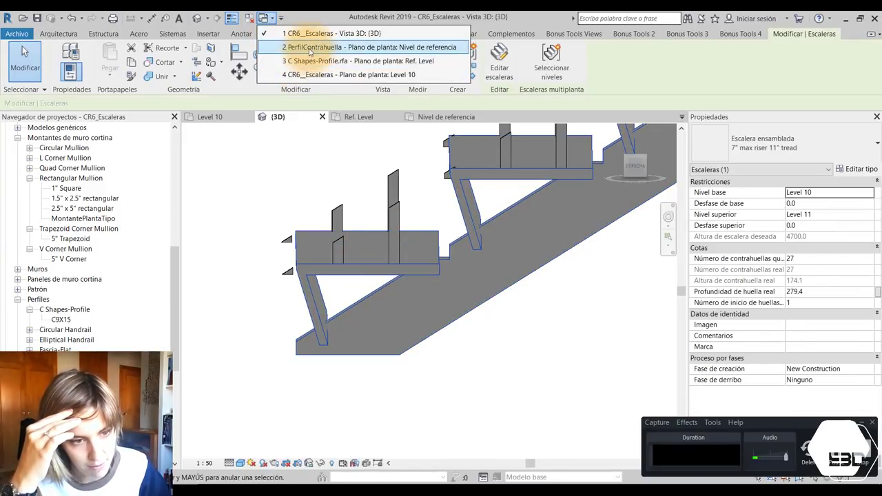
pyautogui.click(303, 47)
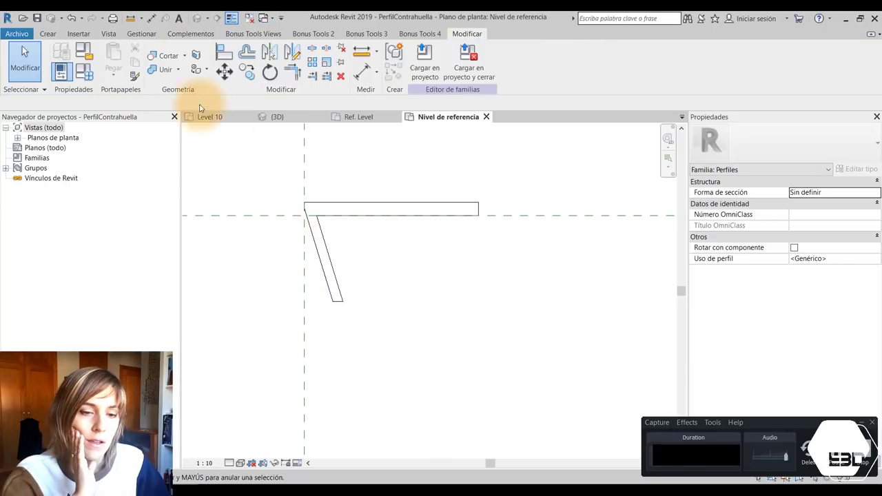
pyautogui.click(294, 75)
pyautogui.click(335, 219)
pyautogui.scroll(2, 298, 232)
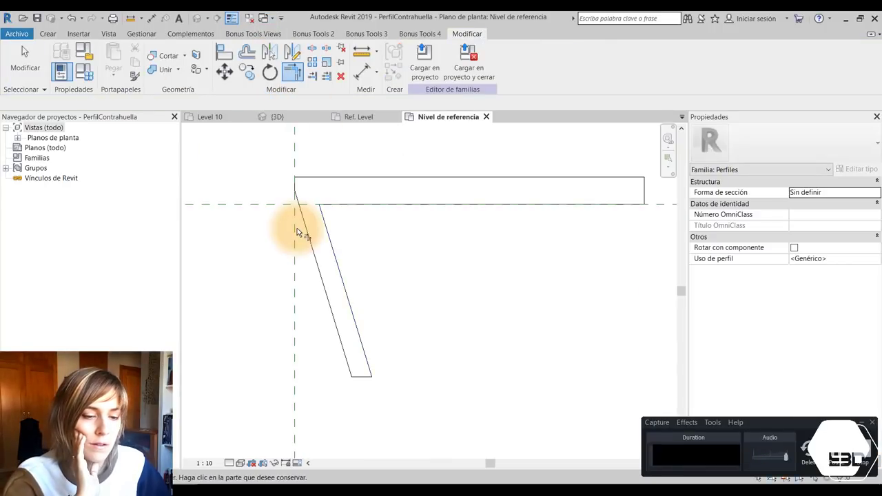
pyautogui.click(314, 210)
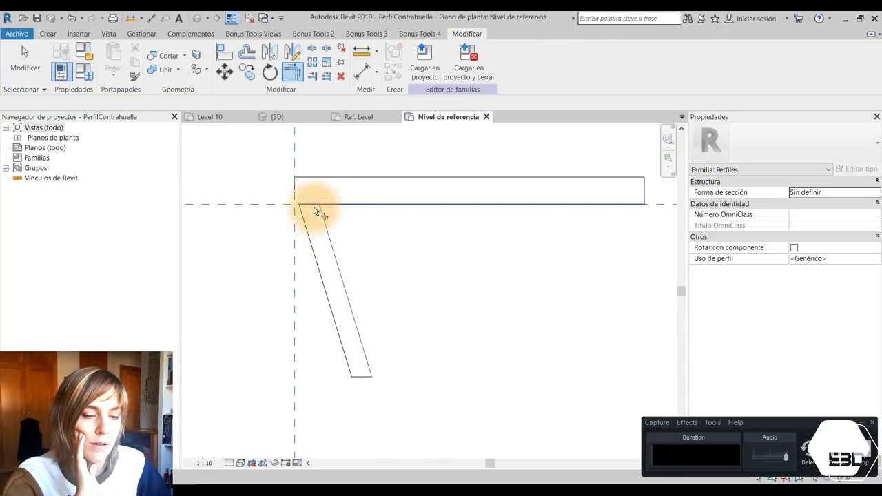
pyautogui.scroll(-2, 309, 227)
pyautogui.press('Escape')
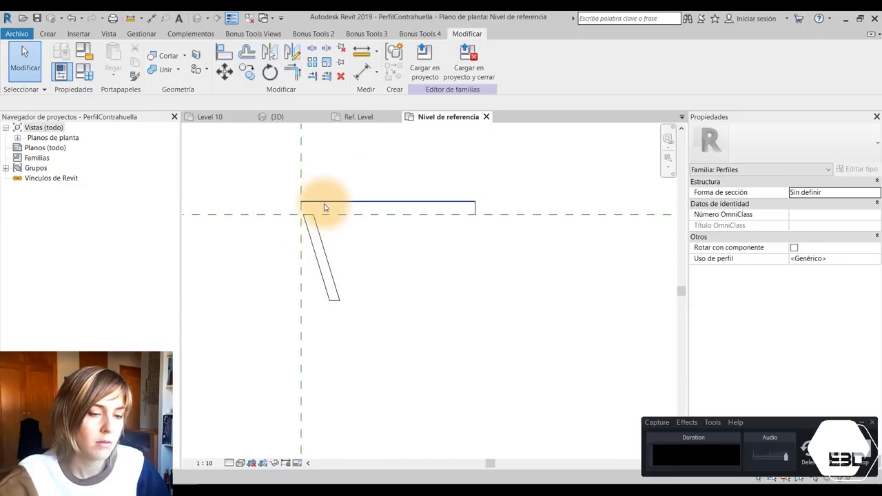
pyautogui.click(325, 207)
pyautogui.press('Delete')
pyautogui.moveTo(470, 194); pyautogui.dragTo(489, 241)
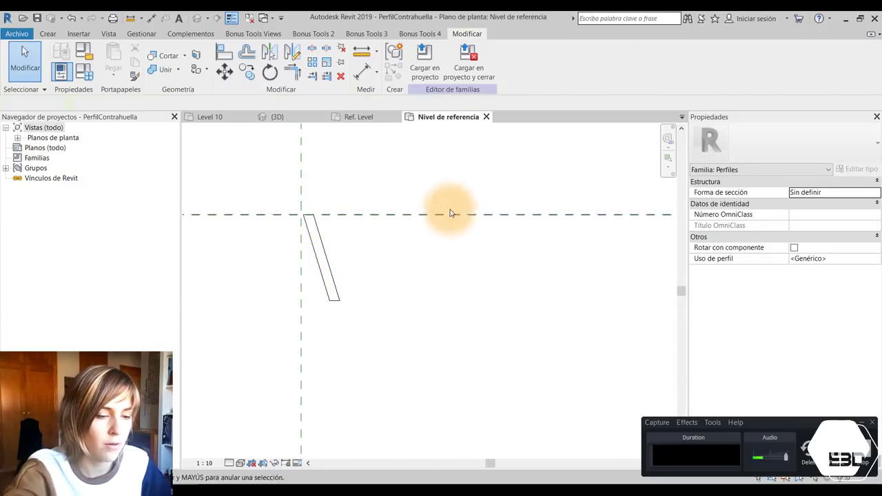
# Reload PerfilContrahuella into CR6_Escaleras, overwriting the existing version and its parameter values.
pyautogui.click(424, 58)
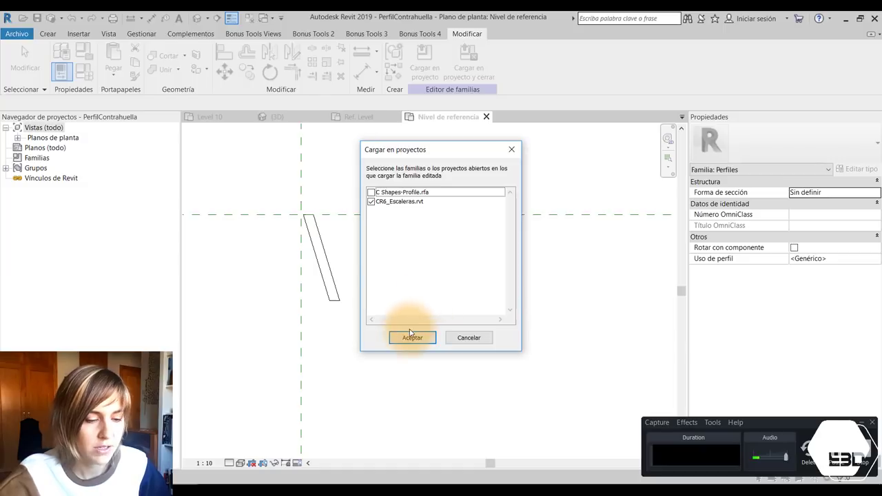
pyautogui.click(411, 336)
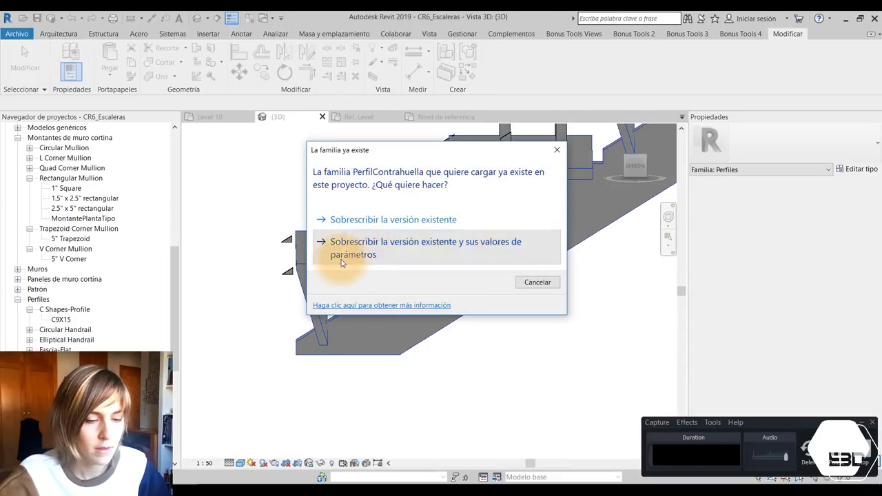
pyautogui.click(342, 262)
pyautogui.scroll(-2, 479, 267)
pyautogui.scroll(-2, 455, 300)
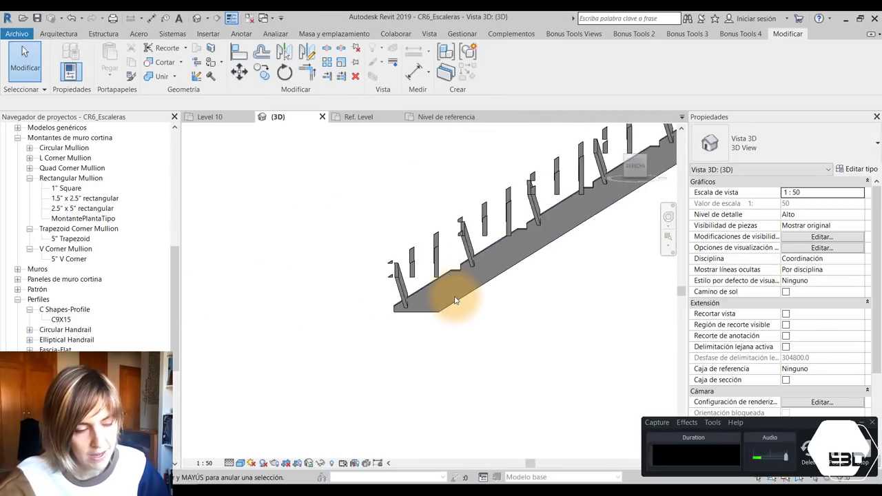
pyautogui.keyDown('shift'); pyautogui.moveTo(454, 300); pyautogui.dragTo(457, 301, button='middle'); pyautogui.keyUp('shift')
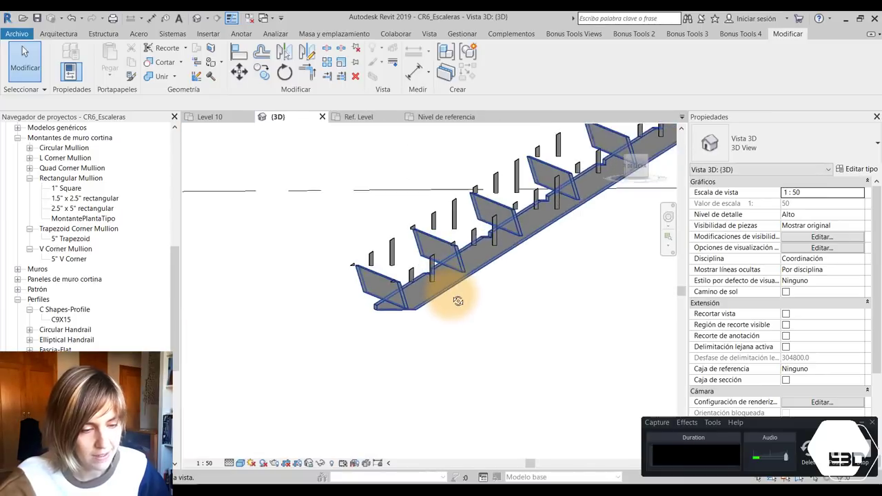
pyautogui.scroll(2, 467, 303)
pyautogui.scroll(2, 394, 270)
pyautogui.scroll(1, 478, 276)
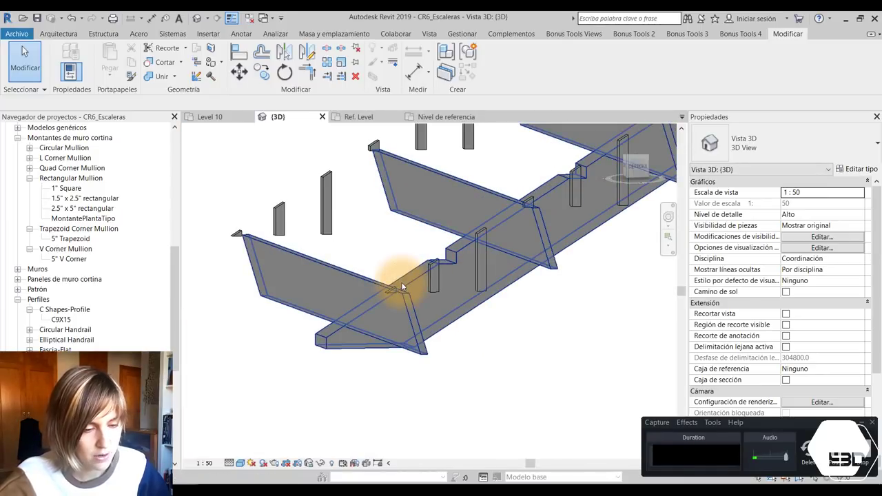
pyautogui.scroll(-1, 398, 290)
pyautogui.scroll(-1, 396, 297)
pyautogui.scroll(2, 406, 299)
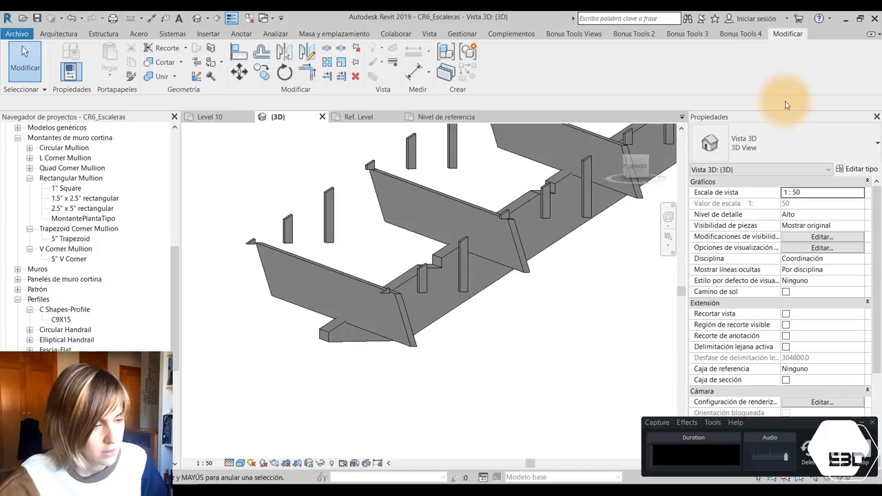
# Give the stair's Muestra_CR run type a tread thickness (Grosor de huella) of 50.
pyautogui.click(340, 275)
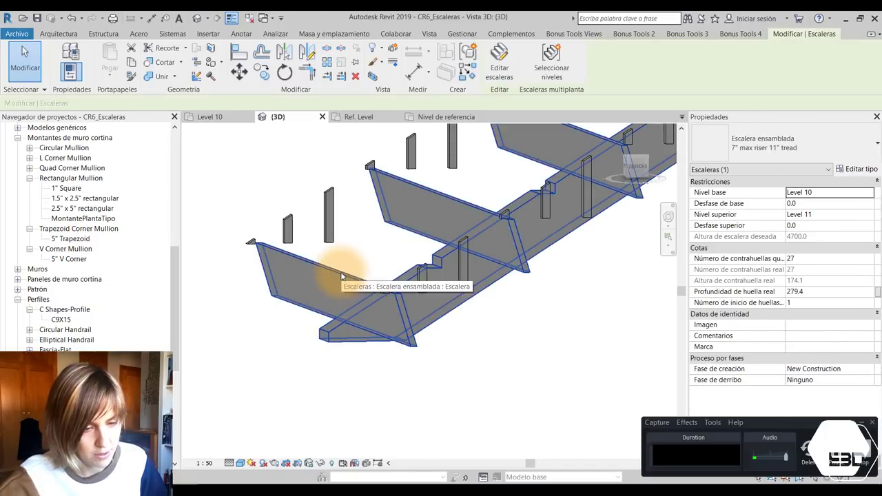
pyautogui.click(858, 169)
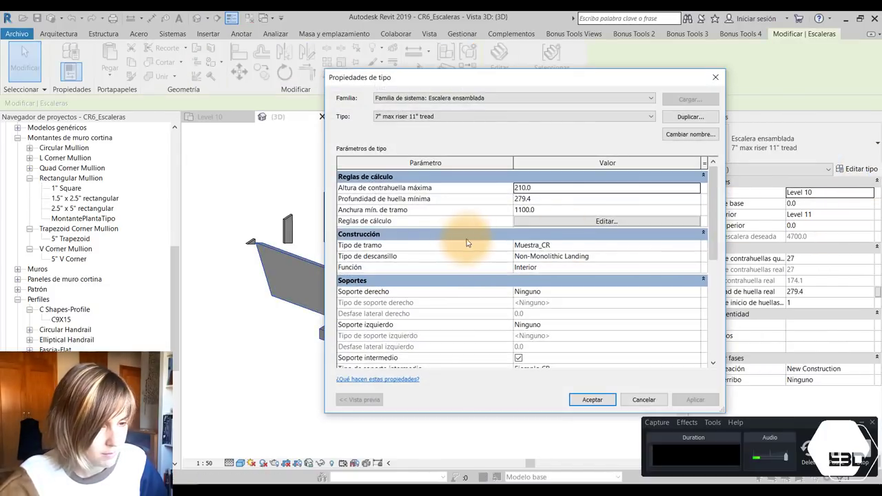
pyautogui.click(544, 245)
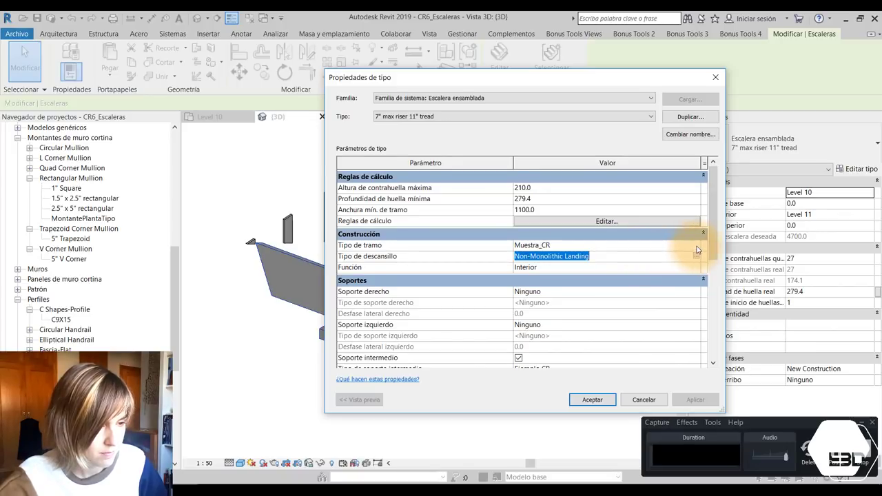
pyautogui.click(696, 251)
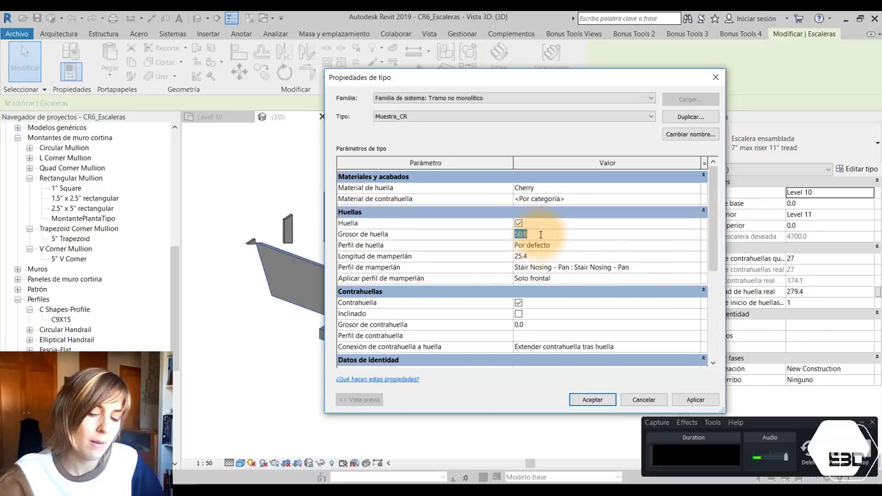
pyautogui.write('2')
pyautogui.write('0')
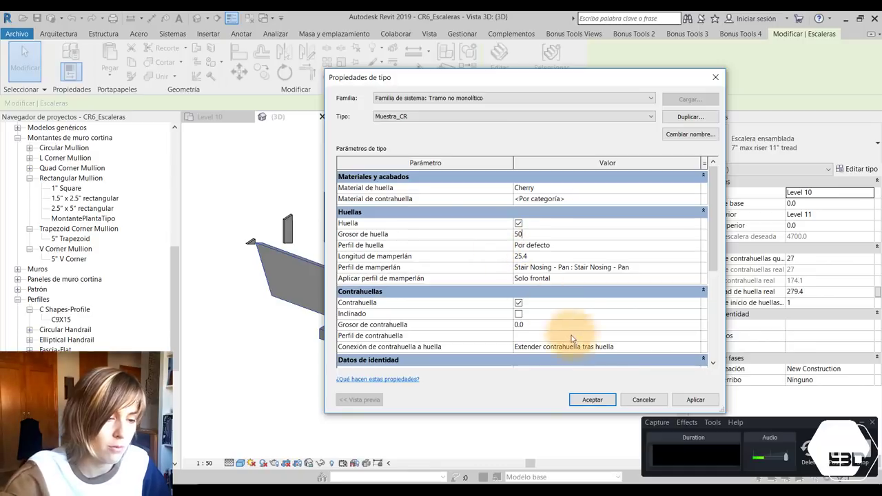
pyautogui.press('Return')
pyautogui.press('Return')
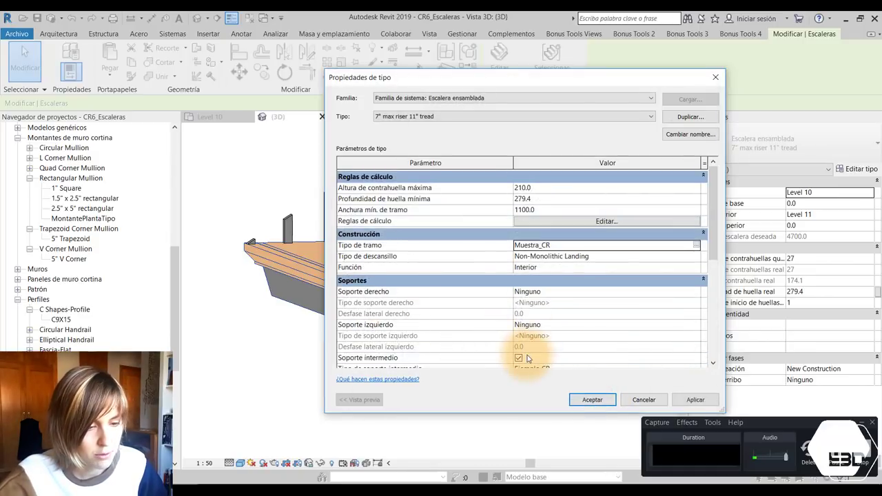
pyautogui.click(591, 398)
pyautogui.moveTo(355, 295)
pyautogui.keyDown('shift'); pyautogui.mouseDown(button='middle')
pyautogui.moveTo(429, 349)
pyautogui.moveTo(386, 319)
pyautogui.moveTo(372, 297)
pyautogui.moveTo(374, 311)
pyautogui.moveTo(394, 310)
pyautogui.moveTo(396, 319)
pyautogui.mouseUp(button='middle'); pyautogui.keyUp('shift')
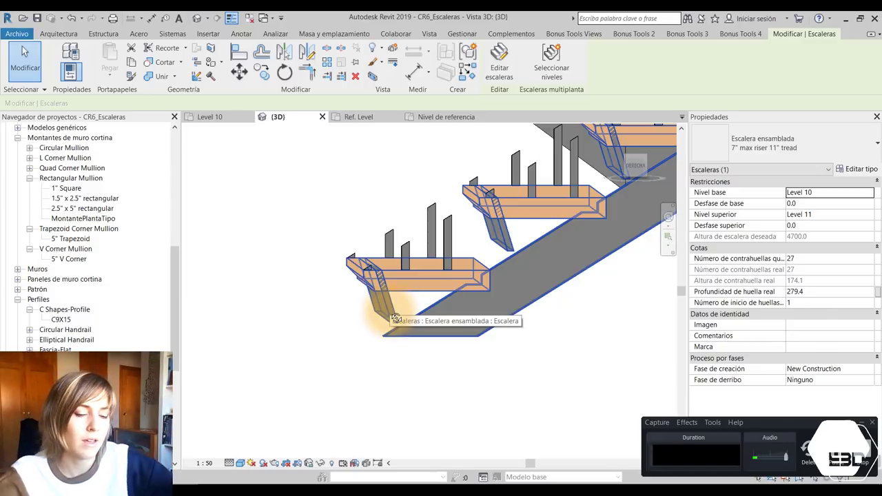
# Orbit and zoom around the stair to inspect the new treads, then list the open windows.
pyautogui.moveTo(385, 290)
pyautogui.keyDown('shift'); pyautogui.mouseDown(button='middle')
pyautogui.moveTo(386, 269)
pyautogui.moveTo(374, 288)
pyautogui.moveTo(391, 296)
pyautogui.moveTo(369, 291)
pyautogui.moveTo(375, 284)
pyautogui.moveTo(391, 292)
pyautogui.mouseUp(button='middle'); pyautogui.keyUp('shift')
pyautogui.scroll(2, 448, 269)
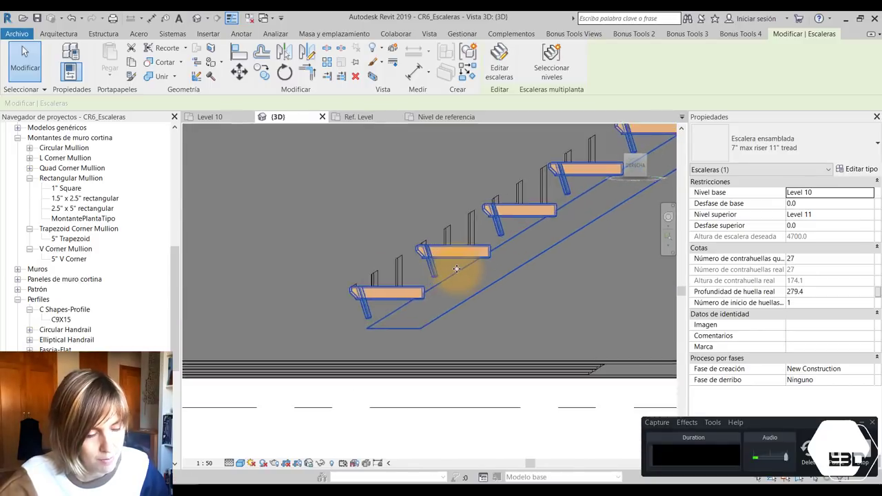
pyautogui.scroll(3, 500, 262)
pyautogui.scroll(-2, 501, 261)
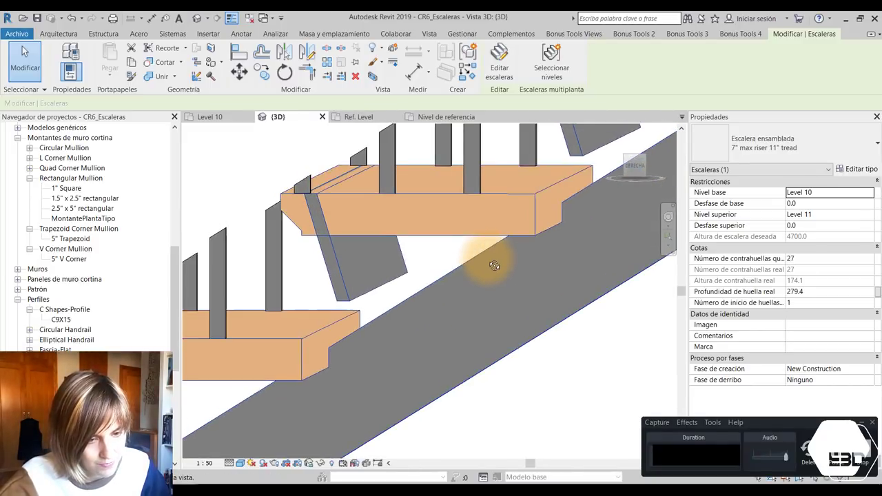
pyautogui.scroll(-1, 490, 259)
pyautogui.scroll(-3, 498, 266)
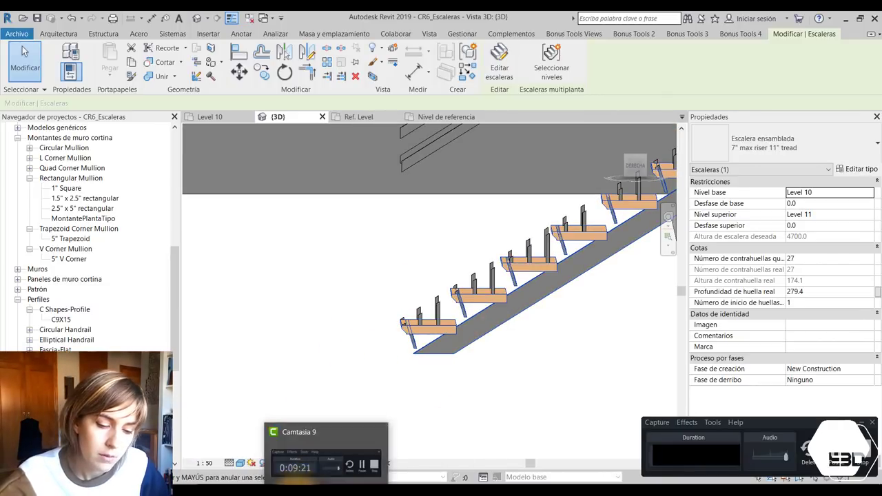
pyautogui.click(425, 295)
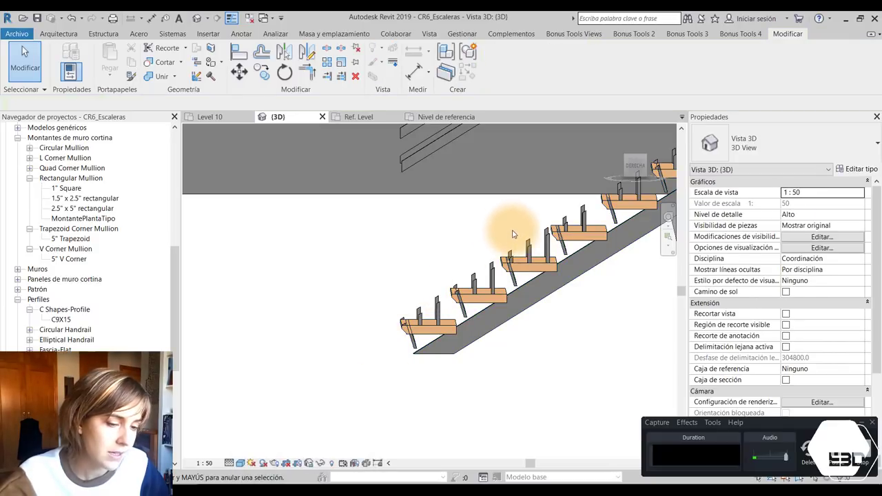
pyautogui.scroll(2, 430, 337)
pyautogui.moveTo(435, 340)
pyautogui.keyDown('shift'); pyautogui.mouseDown(button='middle')
pyautogui.moveTo(427, 353)
pyautogui.moveTo(407, 346)
pyautogui.mouseUp(button='middle'); pyautogui.keyUp('shift')
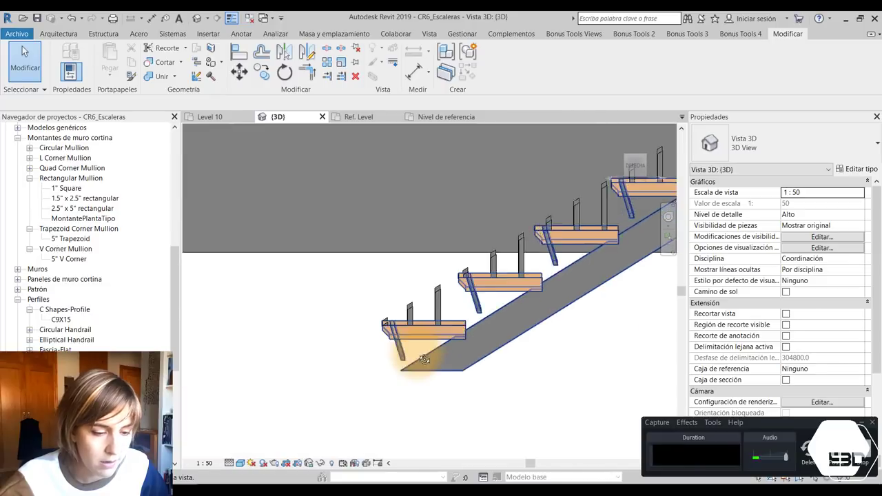
pyautogui.scroll(3, 481, 324)
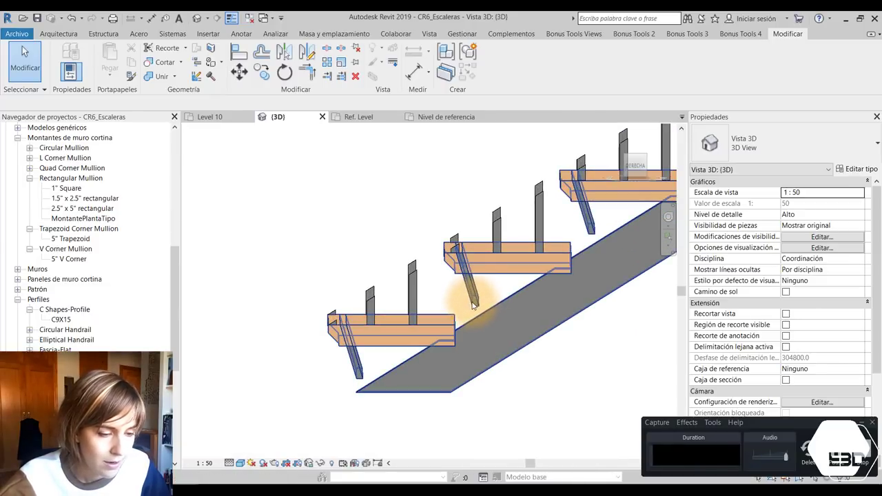
pyautogui.keyDown('shift'); pyautogui.moveTo(480, 307); pyautogui.dragTo(476, 293, button='middle'); pyautogui.keyUp('shift')
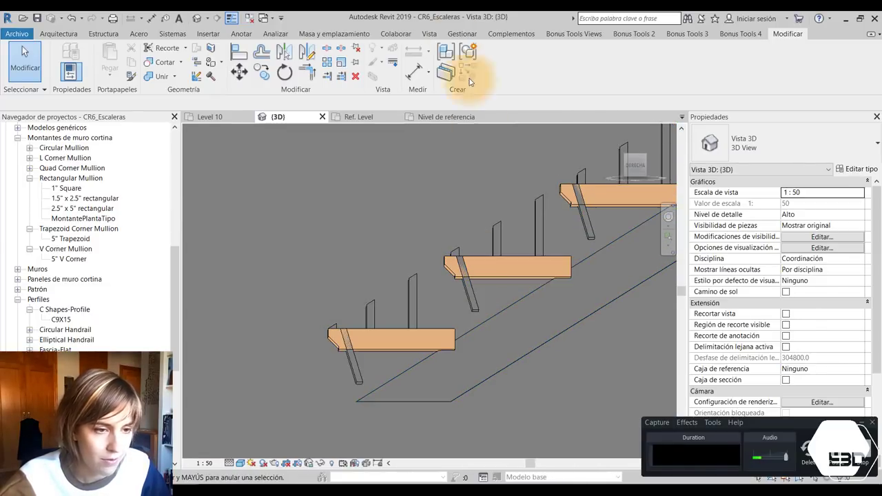
pyautogui.click(267, 18)
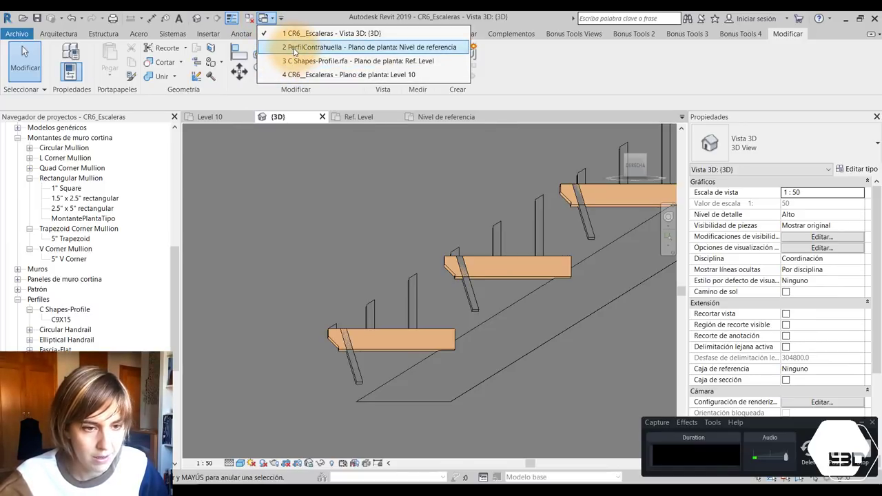
# Reload PerfilContrahuella into CR6_Escaleras, overwriting the existing version and parameter values.
pyautogui.click(294, 47)
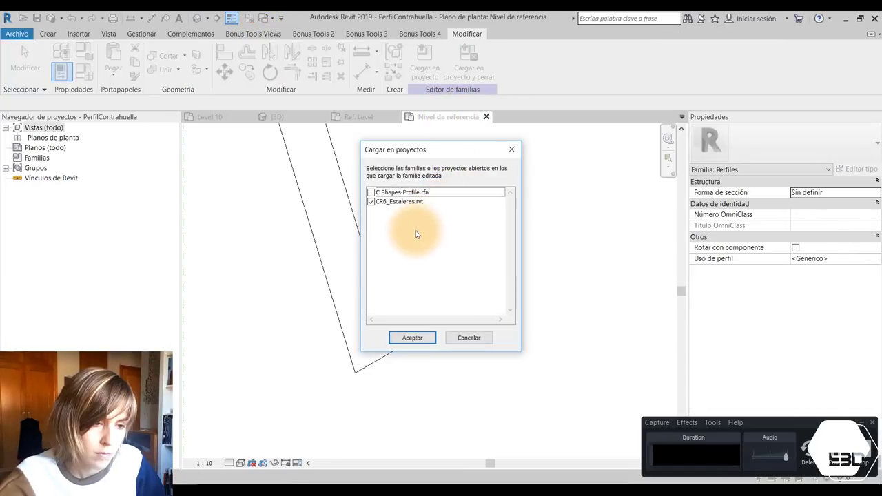
pyautogui.click(409, 338)
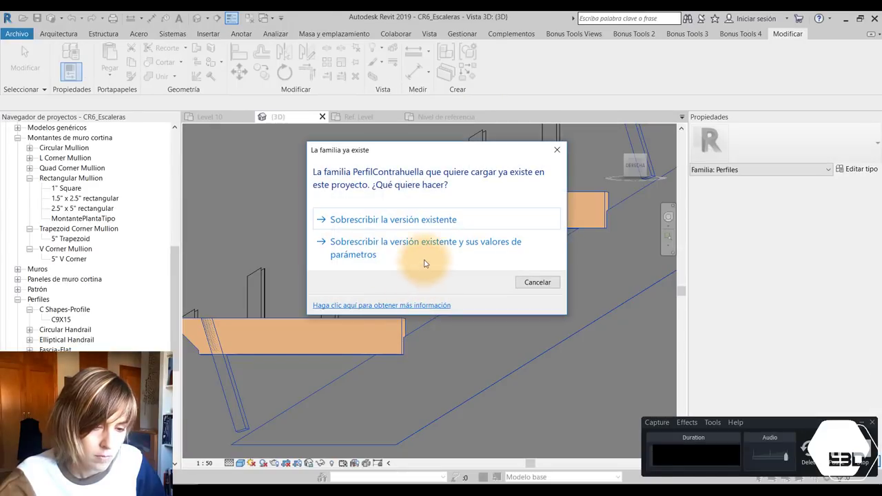
pyautogui.click(422, 251)
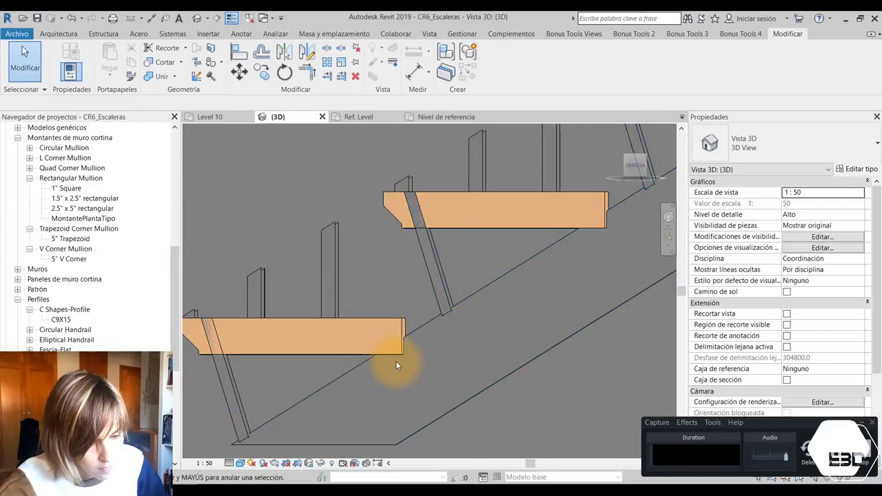
pyautogui.scroll(-3, 396, 365)
pyautogui.scroll(-2, 395, 361)
pyautogui.moveTo(411, 356)
pyautogui.keyDown('shift'); pyautogui.mouseDown(button='middle')
pyautogui.moveTo(448, 368)
pyautogui.moveTo(434, 322)
pyautogui.mouseUp(button='middle'); pyautogui.keyUp('shift')
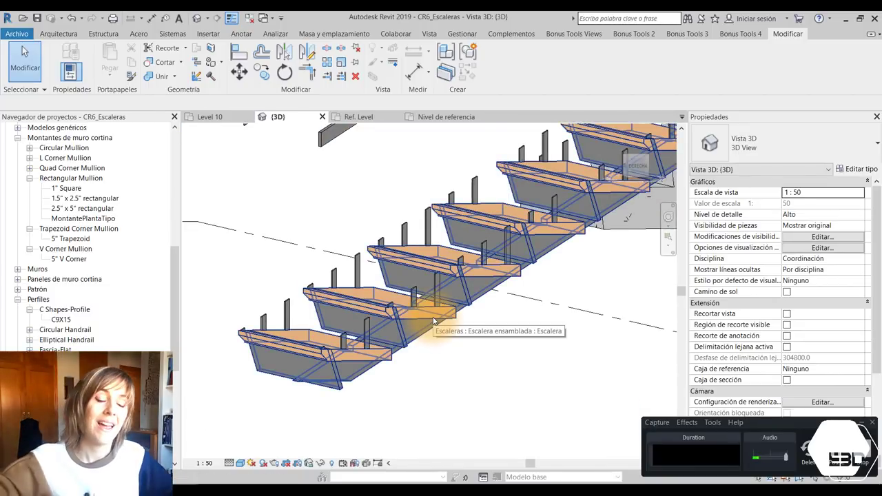
pyautogui.click(563, 257)
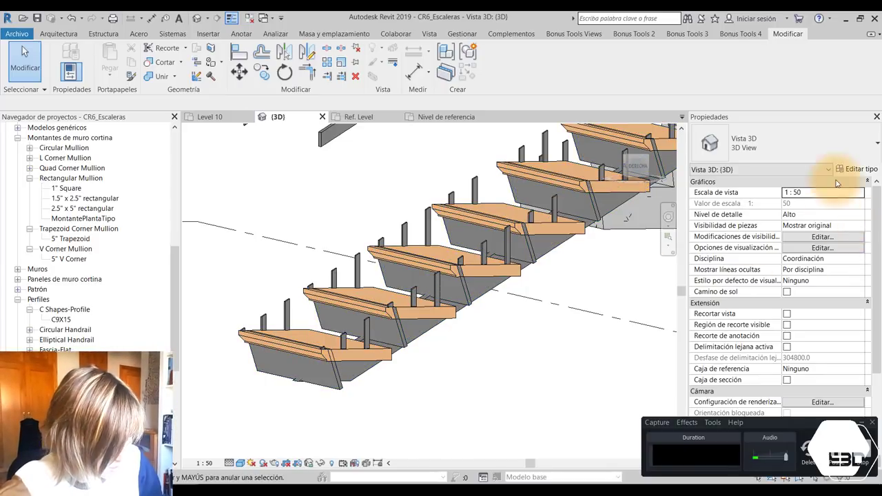
pyautogui.click(528, 288)
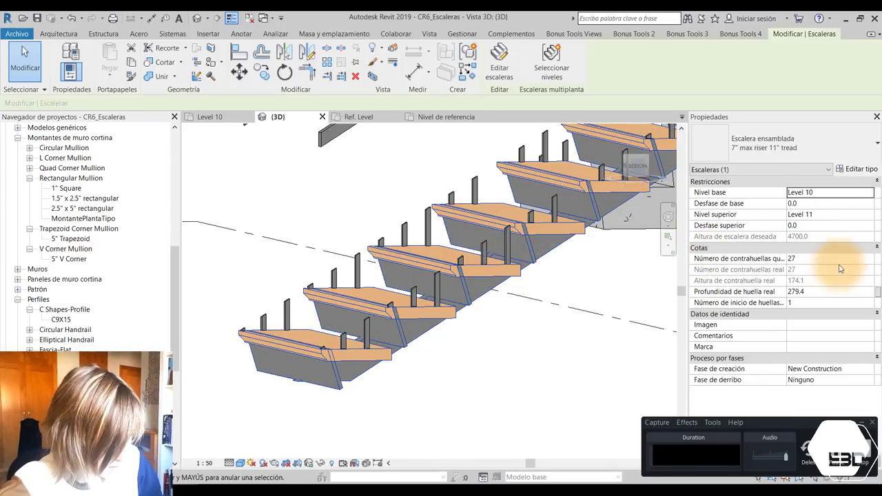
pyautogui.click(858, 170)
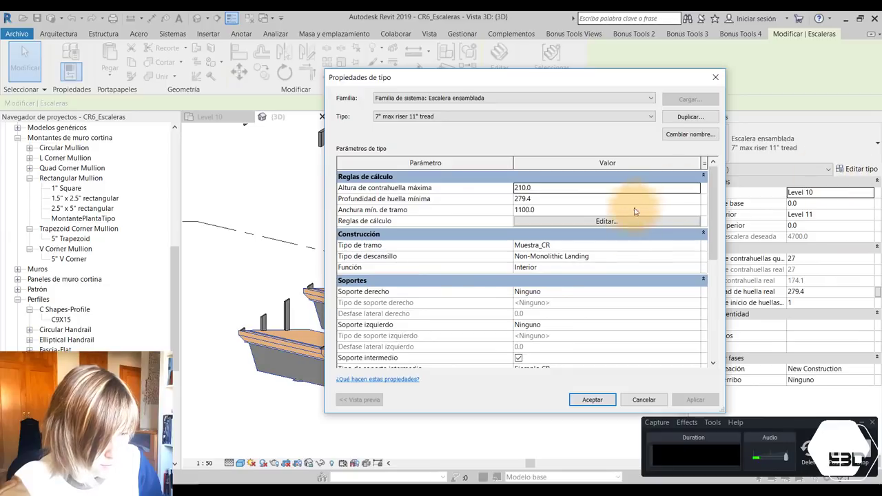
pyautogui.doubleClick(697, 249)
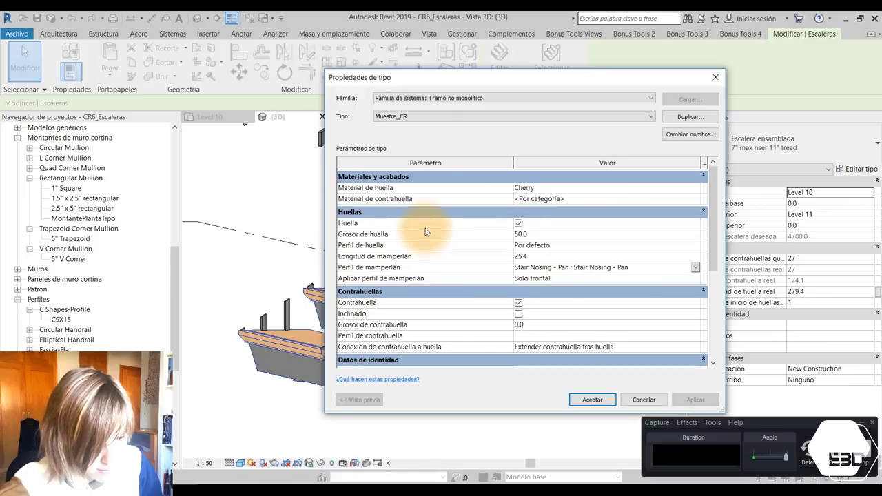
pyautogui.click(503, 247)
pyautogui.click(694, 247)
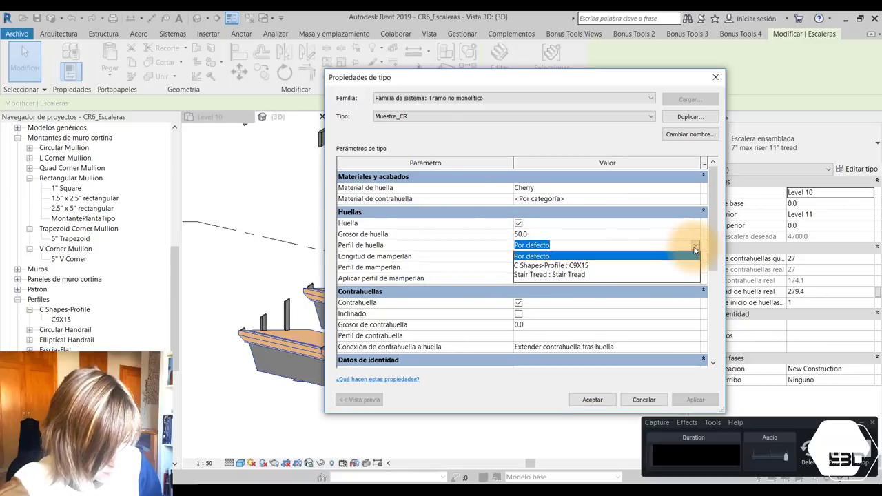
pyautogui.click(624, 265)
pyautogui.click(579, 400)
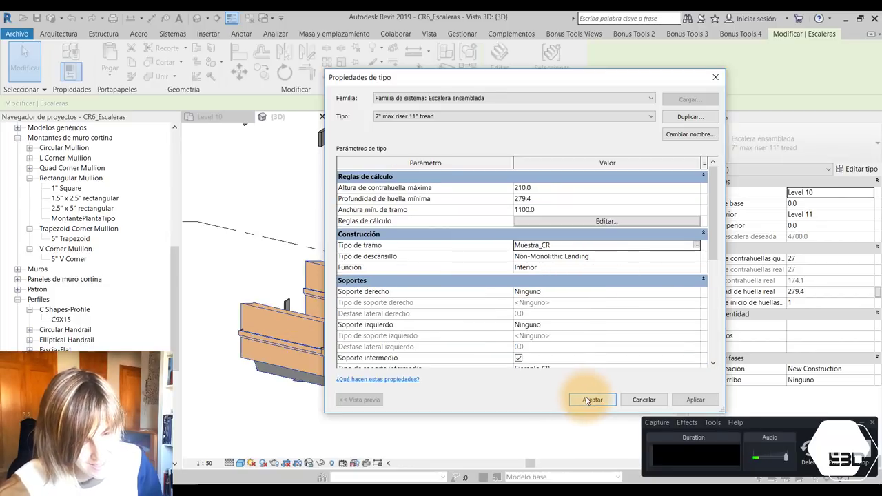
pyautogui.click(662, 401)
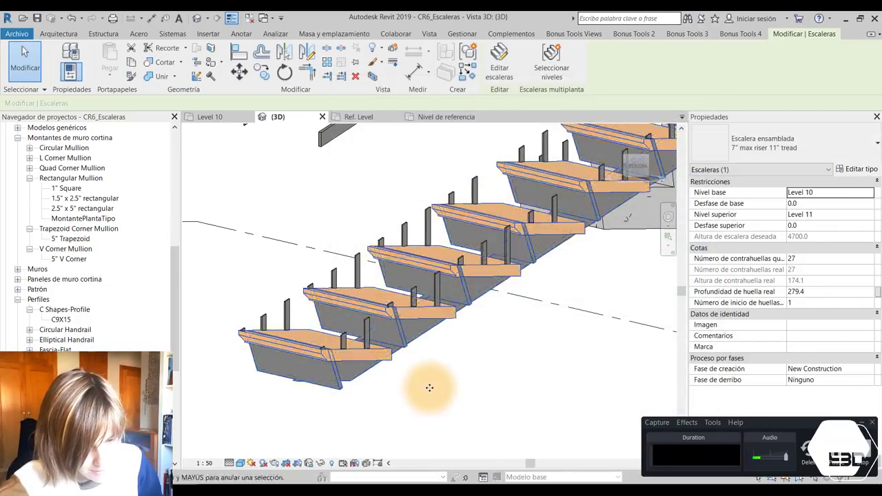
pyautogui.scroll(-2, 429, 384)
pyautogui.scroll(2, 310, 365)
pyautogui.click(310, 366)
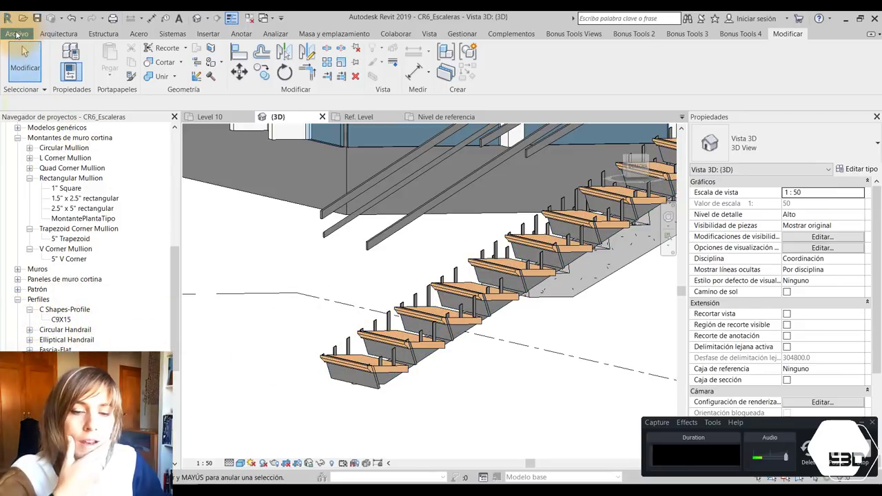
pyautogui.click(16, 35)
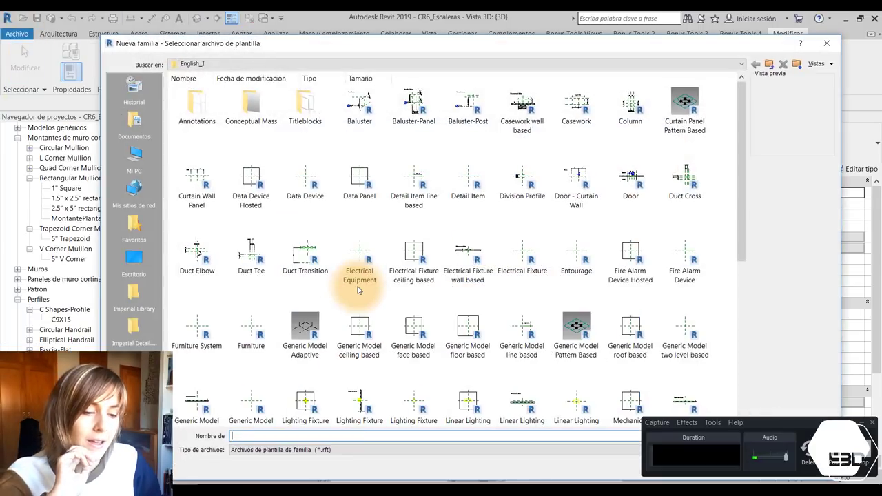
# Create the PerfilHuella profile family from Perfil métrico.rft with a rectangular outline.
pyautogui.scroll(-3, 357, 287)
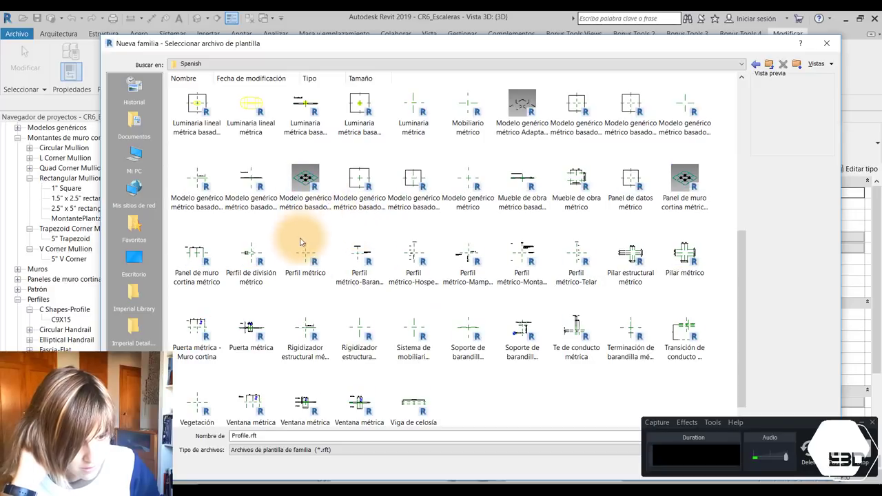
pyautogui.click(303, 253)
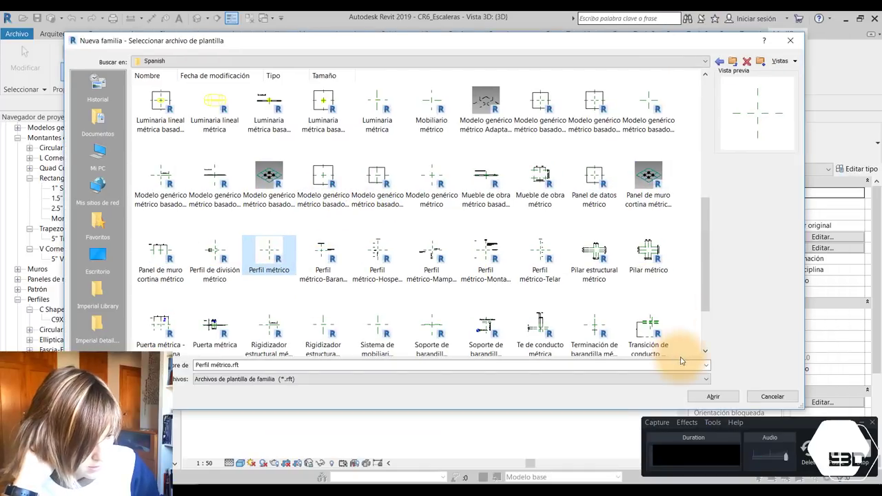
pyautogui.click(713, 396)
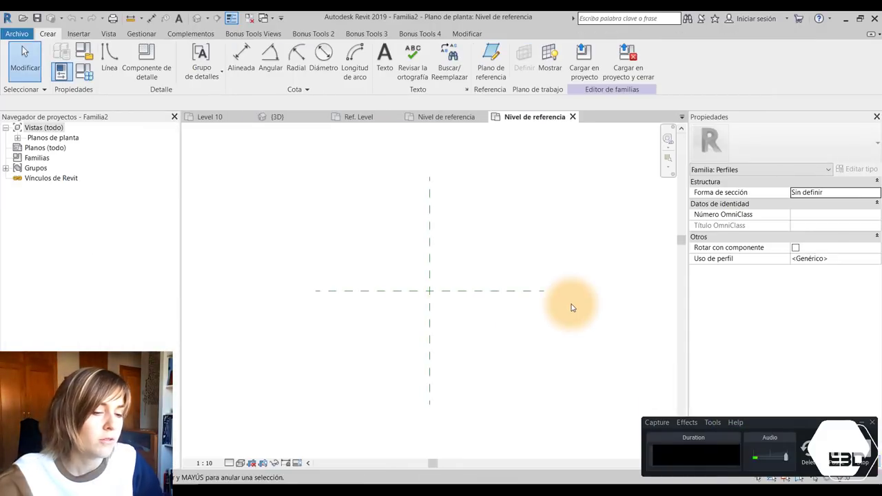
pyautogui.click(98, 58)
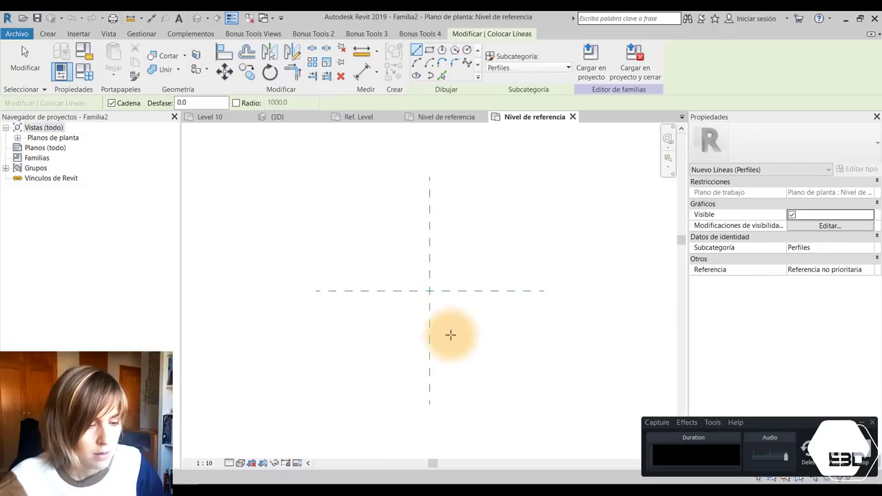
pyautogui.scroll(3, 454, 296)
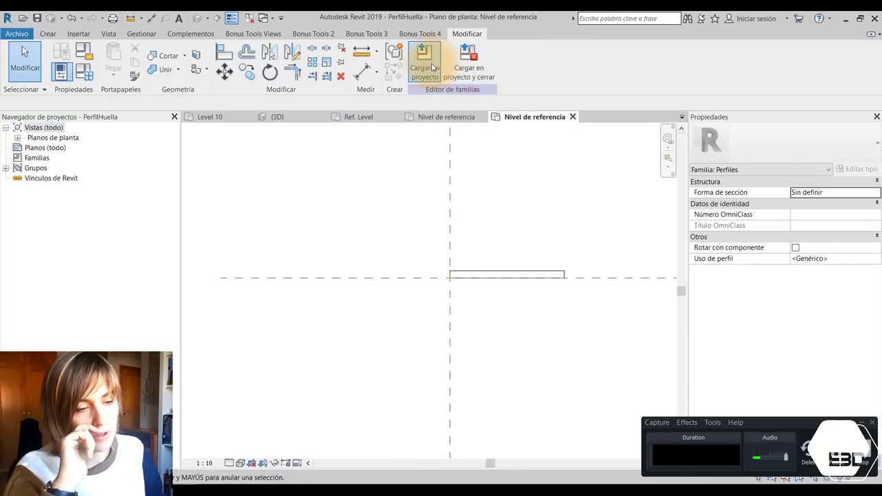
pyautogui.click(433, 67)
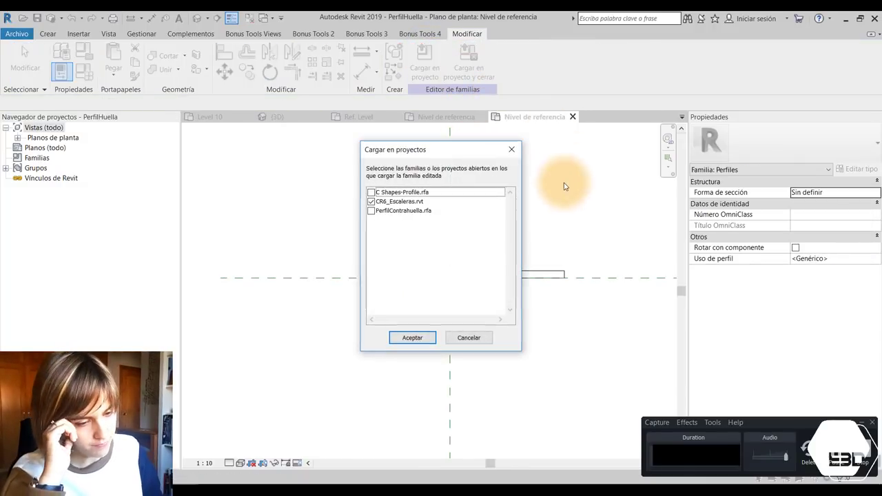
# Load PerfilHuella into CR6_Escaleras and set it as the Muestra_CR run's tread profile.
pyautogui.click(410, 338)
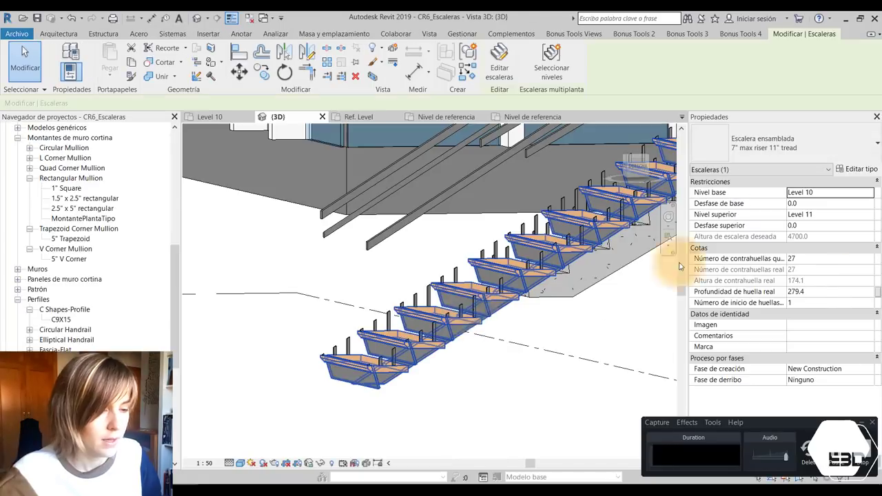
pyautogui.click(861, 170)
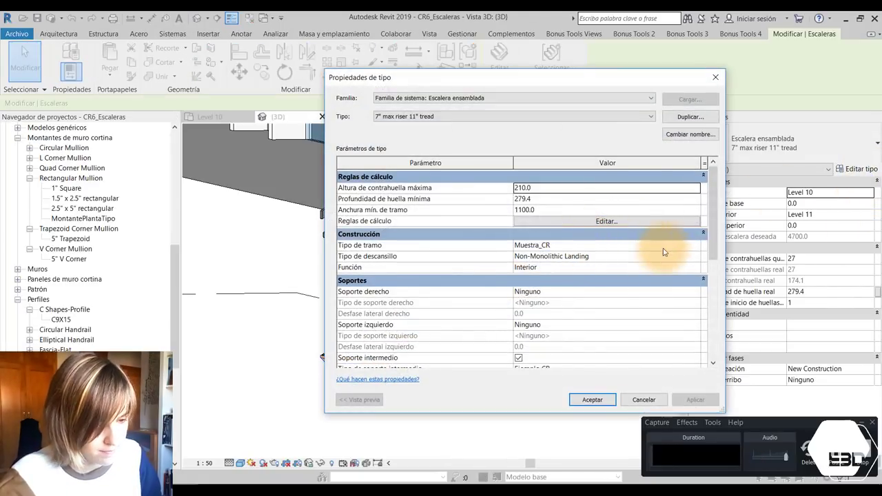
pyautogui.doubleClick(696, 246)
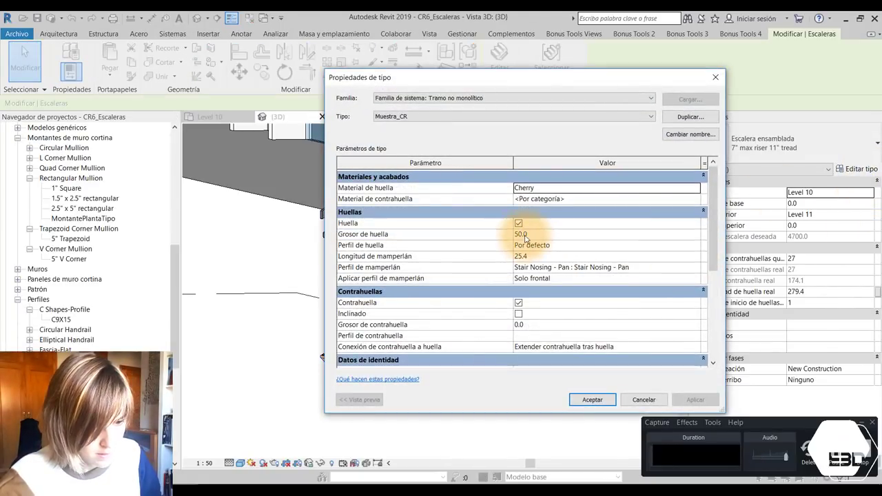
pyautogui.click(537, 246)
pyautogui.click(694, 246)
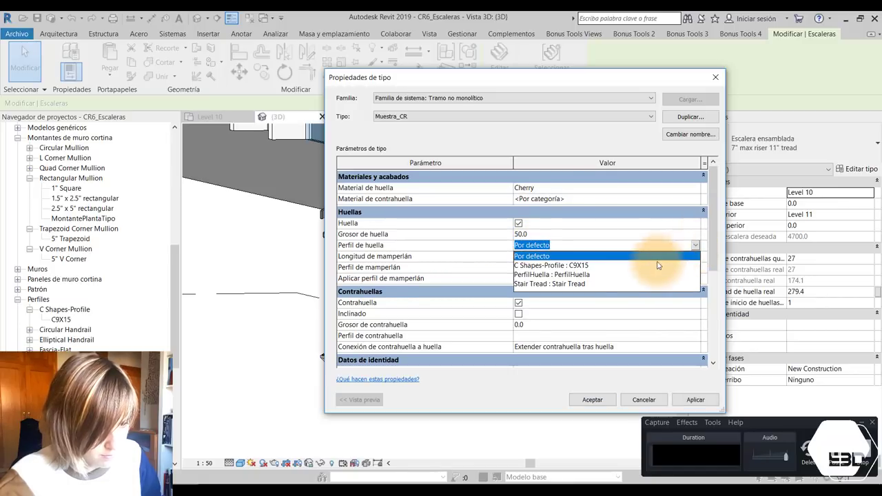
pyautogui.click(623, 275)
pyautogui.click(603, 405)
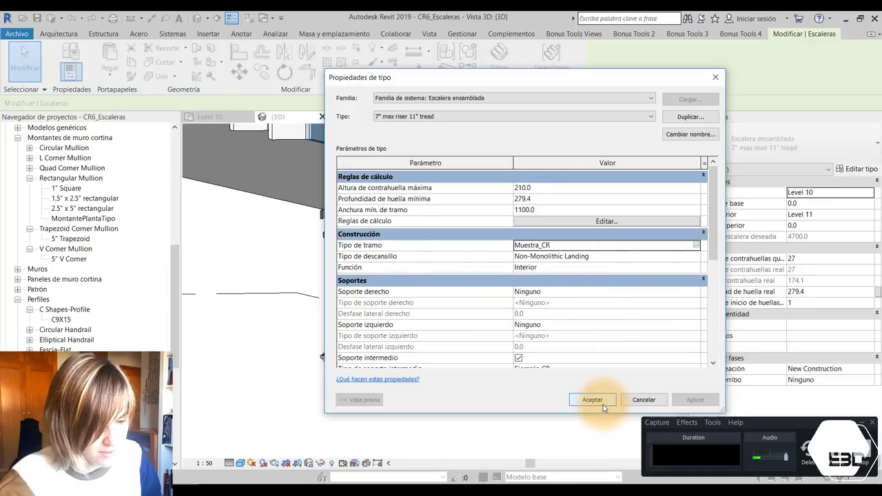
pyautogui.click(601, 403)
# Zoom and orbit to inspect the flat rectangular PerfilHuella treads.
pyautogui.scroll(2, 386, 367)
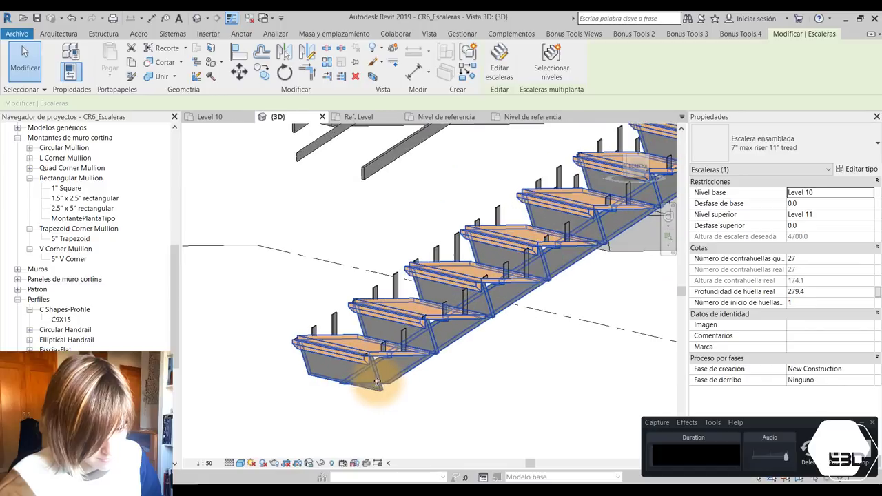
pyautogui.scroll(2, 483, 331)
pyautogui.scroll(2, 579, 297)
pyautogui.scroll(2, 606, 308)
pyautogui.scroll(2, 419, 226)
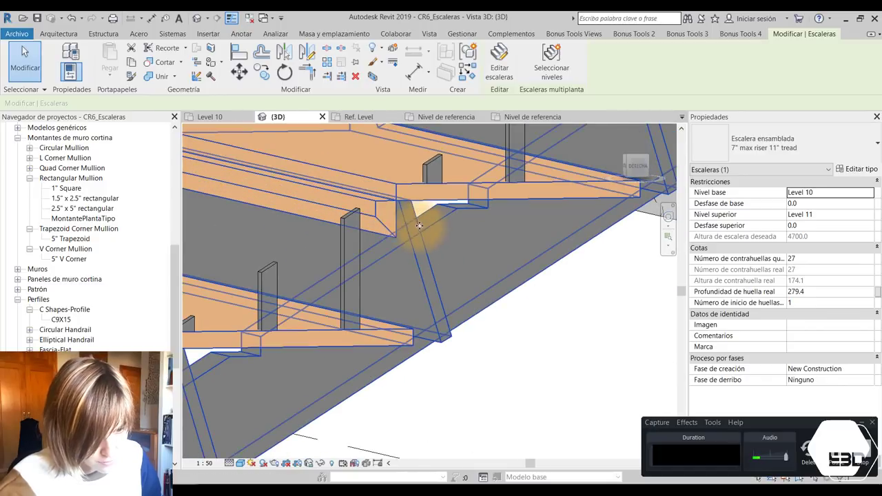
pyautogui.keyDown('shift'); pyautogui.moveTo(555, 226); pyautogui.dragTo(410, 278, button='middle'); pyautogui.keyUp('shift')
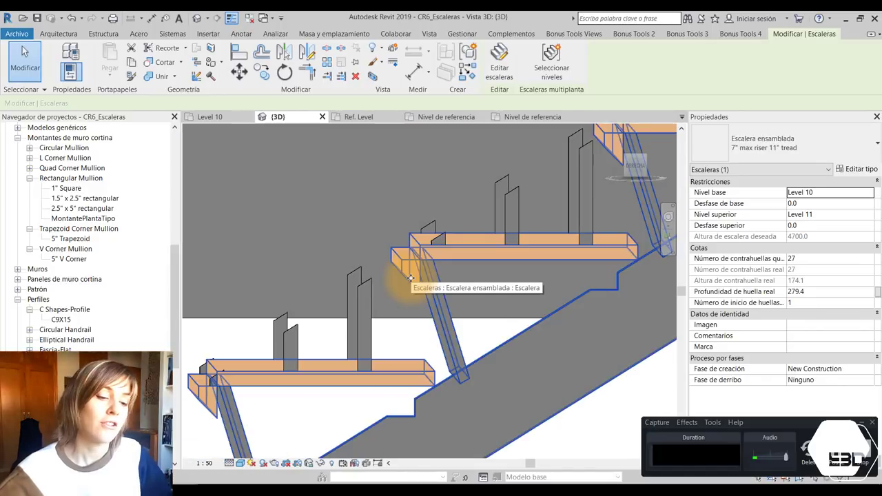
pyautogui.moveTo(453, 350)
pyautogui.keyDown('shift'); pyautogui.mouseDown(button='middle')
pyautogui.moveTo(460, 343)
pyautogui.moveTo(441, 335)
pyautogui.mouseUp(button='middle'); pyautogui.keyUp('shift')
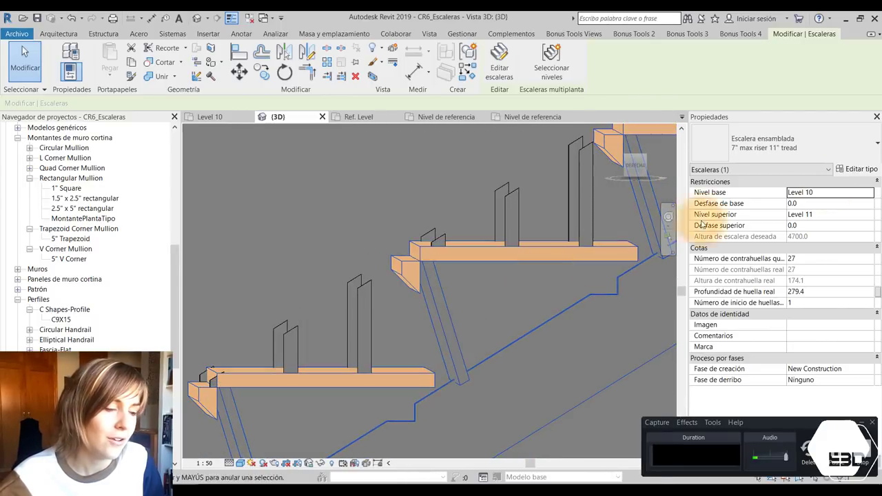
# Set the Muestra_CR run's nosing profile to Por defecto and its nosing length to 0.
pyautogui.click(850, 171)
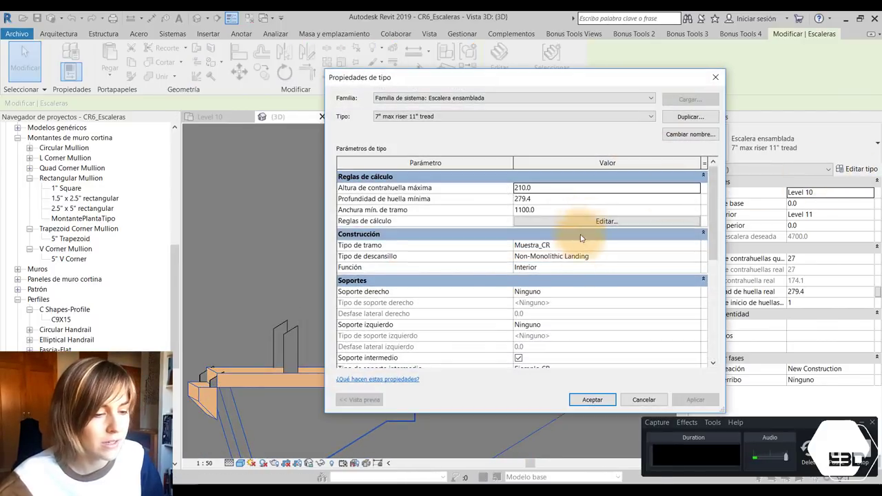
pyautogui.scroll(-1, 572, 258)
pyautogui.scroll(-1, 572, 259)
pyautogui.scroll(-1, 571, 258)
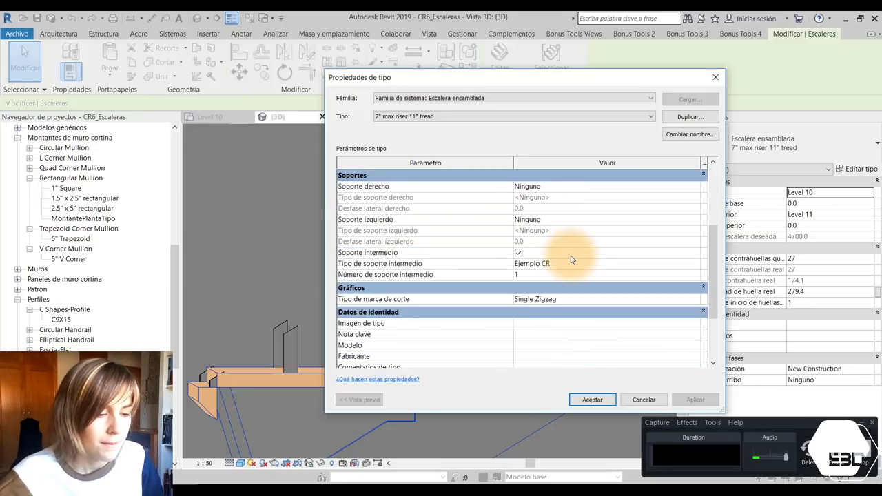
pyautogui.scroll(3, 571, 259)
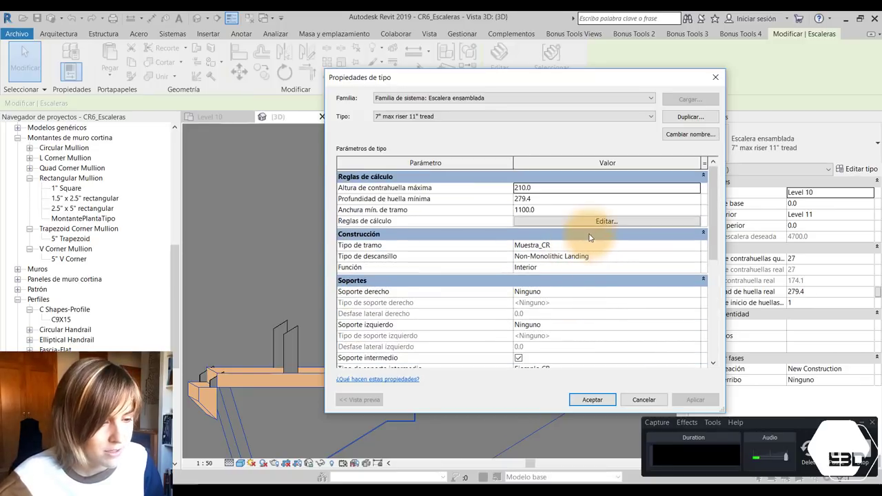
pyautogui.doubleClick(696, 247)
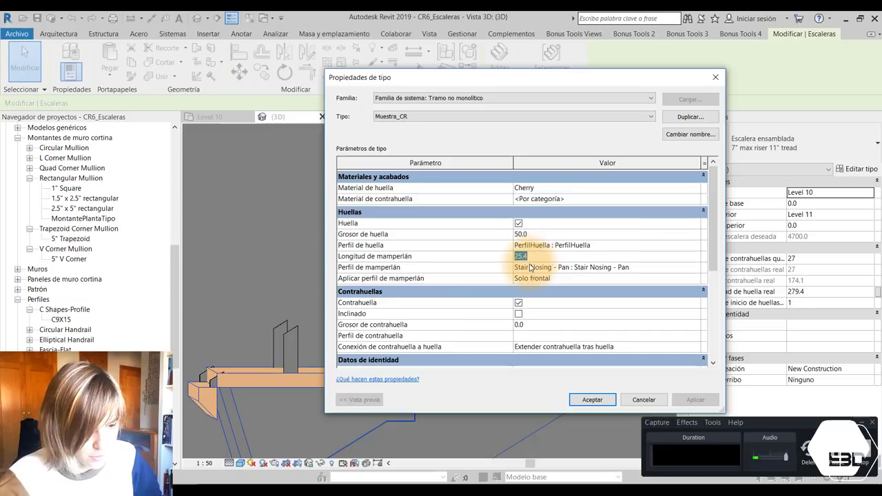
pyautogui.click(696, 267)
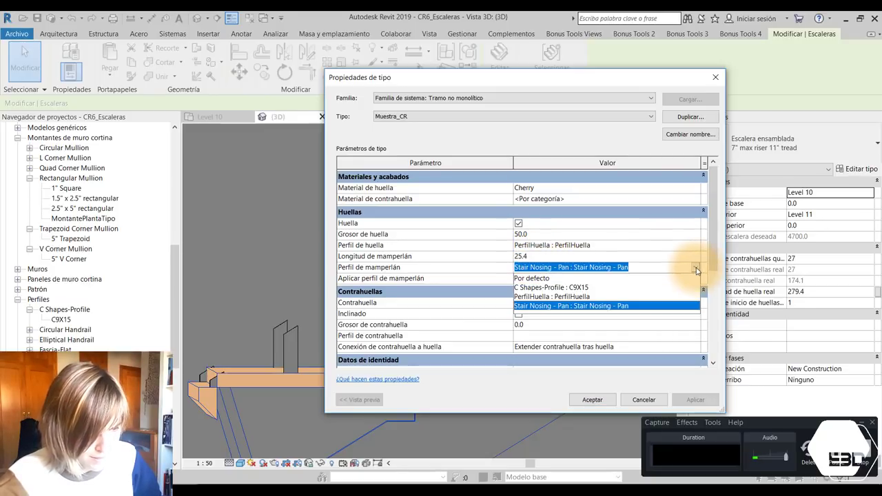
pyautogui.click(677, 279)
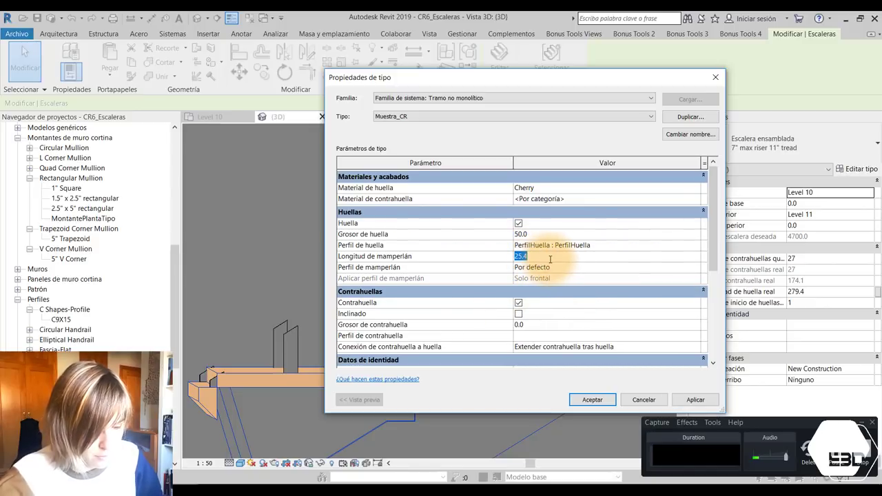
pyautogui.write('0')
pyautogui.click(594, 399)
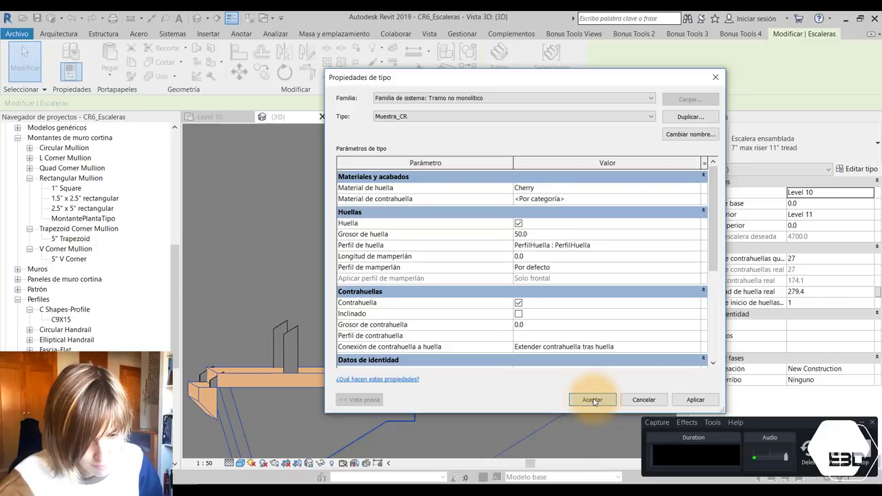
pyautogui.click(593, 401)
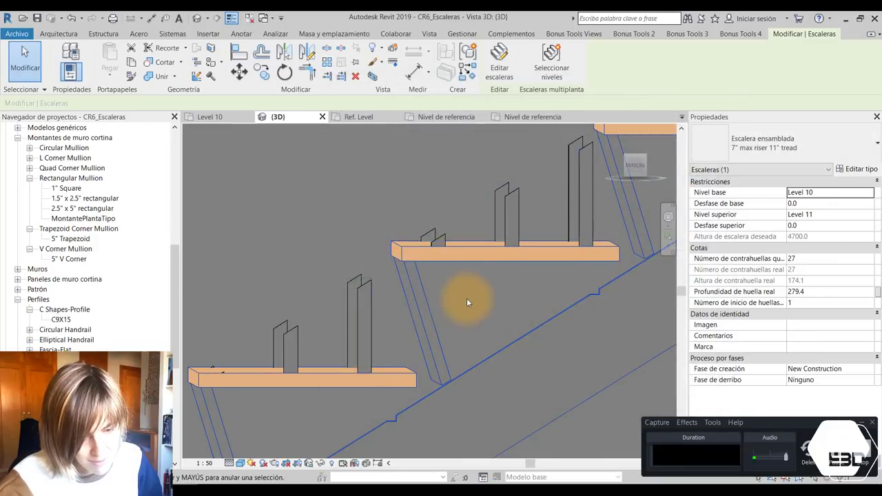
pyautogui.scroll(-2, 461, 289)
pyautogui.scroll(2, 451, 281)
pyautogui.scroll(2, 446, 283)
pyautogui.moveTo(446, 286)
pyautogui.keyDown('shift'); pyautogui.mouseDown(button='middle')
pyautogui.moveTo(429, 266)
pyautogui.moveTo(457, 282)
pyautogui.moveTo(352, 369)
pyautogui.moveTo(449, 334)
pyautogui.moveTo(531, 252)
pyautogui.moveTo(604, 259)
pyautogui.mouseUp(button='middle'); pyautogui.keyUp('shift')
pyautogui.scroll(-3, 445, 286)
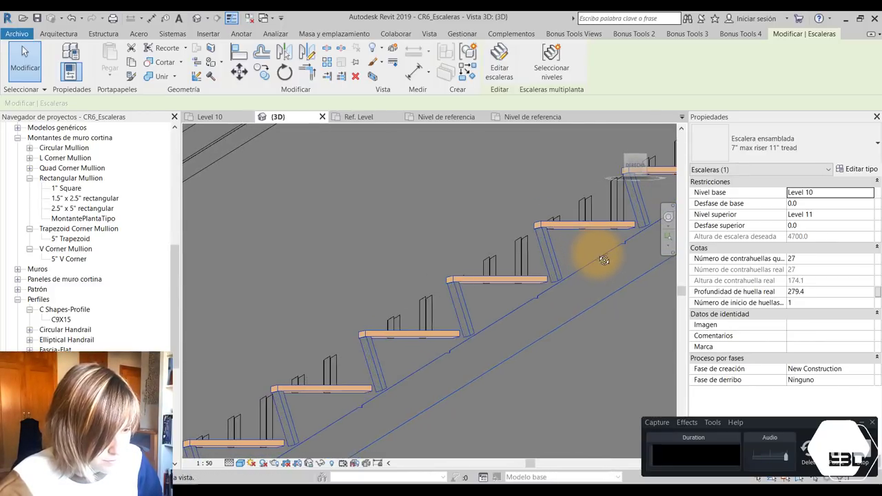
pyautogui.scroll(3, 544, 282)
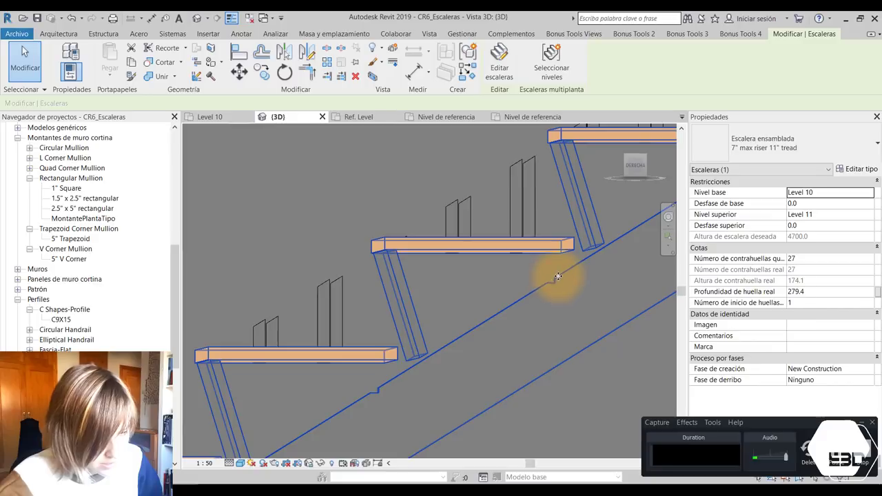
pyautogui.moveTo(394, 276)
pyautogui.keyDown('shift'); pyautogui.mouseDown(button='middle')
pyautogui.moveTo(502, 275)
pyautogui.moveTo(505, 284)
pyautogui.mouseUp(button='middle'); pyautogui.keyUp('shift')
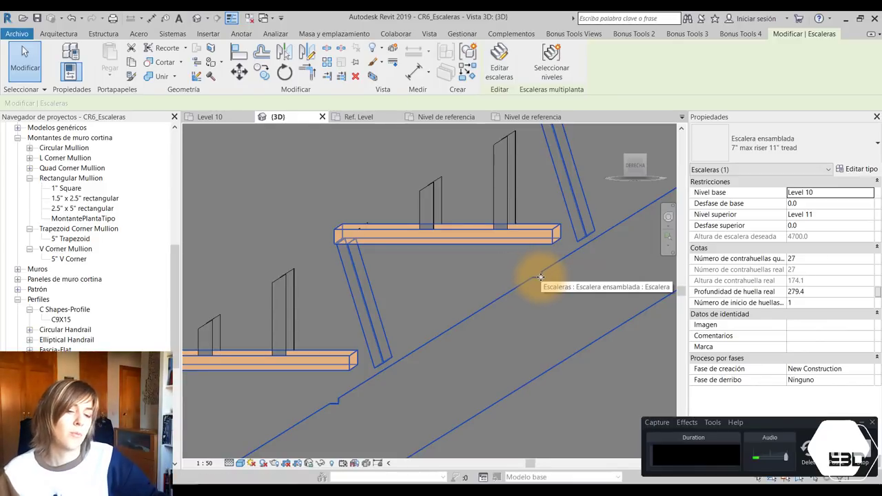
pyautogui.scroll(-3, 523, 281)
pyautogui.scroll(-3, 379, 374)
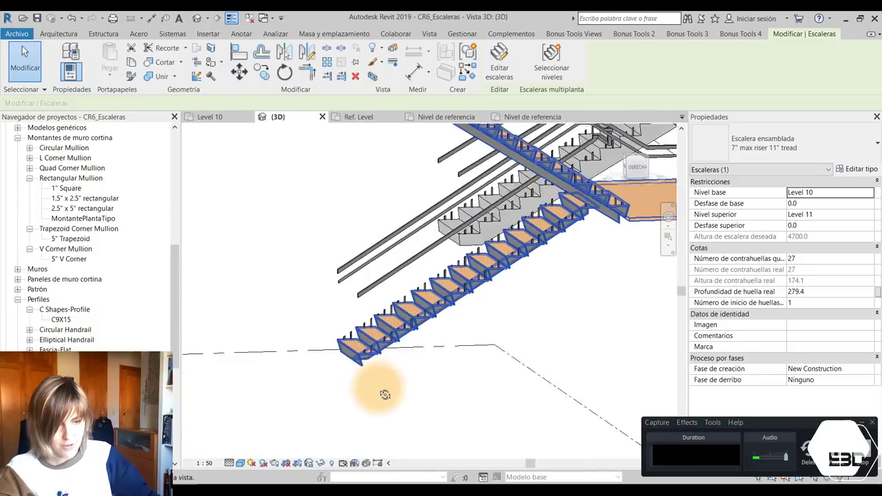
pyautogui.keyDown('shift'); pyautogui.moveTo(488, 365); pyautogui.dragTo(425, 305, button='middle'); pyautogui.keyUp('shift')
pyautogui.click(425, 306)
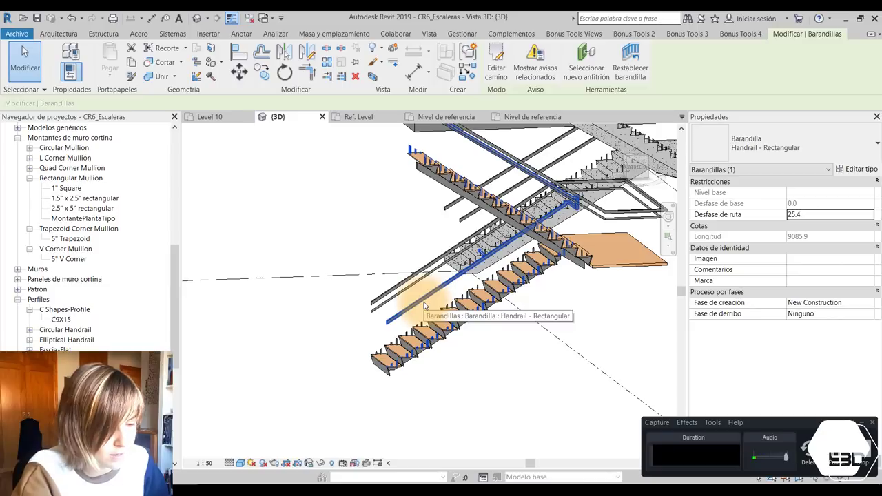
pyautogui.click(428, 276)
pyautogui.moveTo(427, 269)
pyautogui.keyDown('shift'); pyautogui.mouseDown(button='middle')
pyautogui.moveTo(423, 255)
pyautogui.moveTo(443, 364)
pyautogui.mouseUp(button='middle'); pyautogui.keyUp('shift')
pyautogui.scroll(-2, 451, 364)
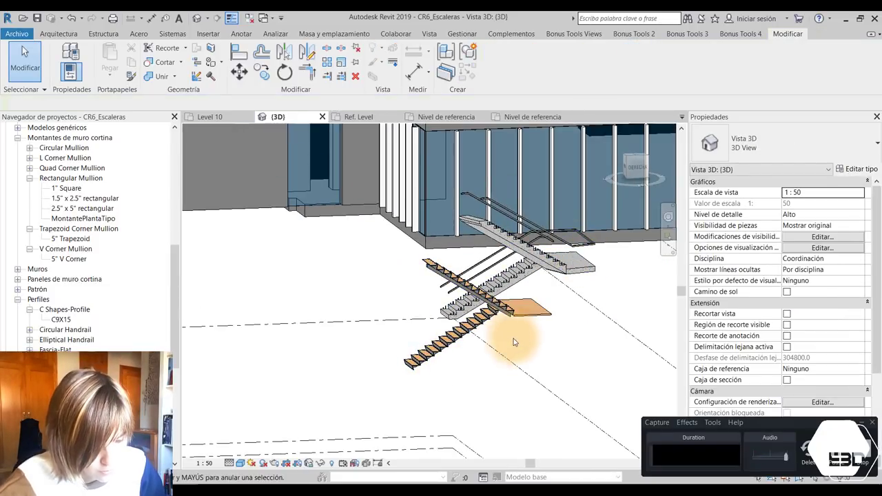
pyautogui.keyDown('shift'); pyautogui.moveTo(509, 349); pyautogui.dragTo(567, 370, button='middle'); pyautogui.keyUp('shift')
pyautogui.scroll(3, 455, 324)
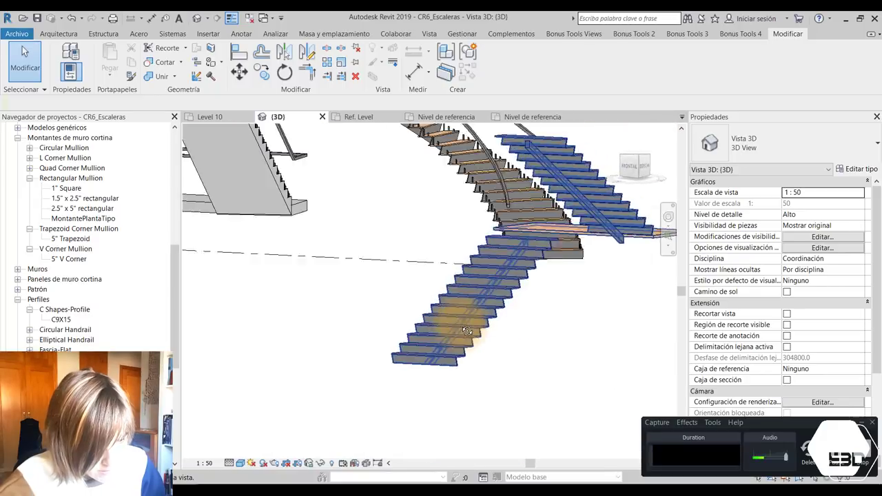
pyautogui.scroll(2, 442, 322)
pyautogui.moveTo(442, 322)
pyautogui.keyDown('shift'); pyautogui.mouseDown(button='middle')
pyautogui.moveTo(413, 314)
pyautogui.moveTo(507, 315)
pyautogui.mouseUp(button='middle'); pyautogui.keyUp('shift')
pyautogui.scroll(2, 497, 315)
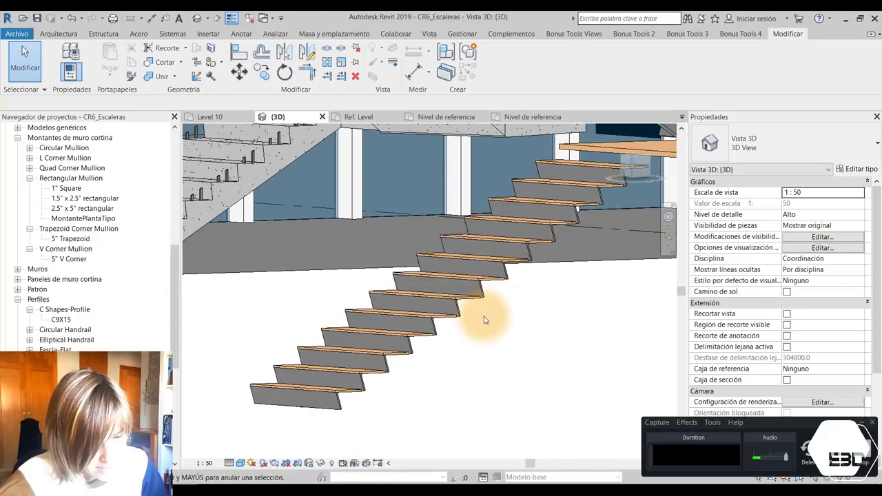
pyautogui.moveTo(377, 390)
pyautogui.keyDown('shift'); pyautogui.mouseDown(button='middle')
pyautogui.moveTo(447, 310)
pyautogui.moveTo(462, 335)
pyautogui.mouseUp(button='middle'); pyautogui.keyUp('shift')
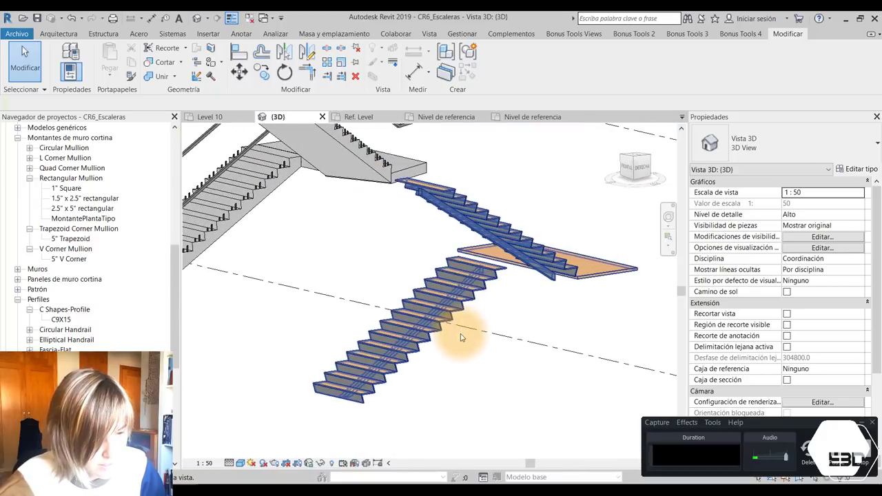
pyautogui.scroll(2, 470, 262)
pyautogui.click(488, 246)
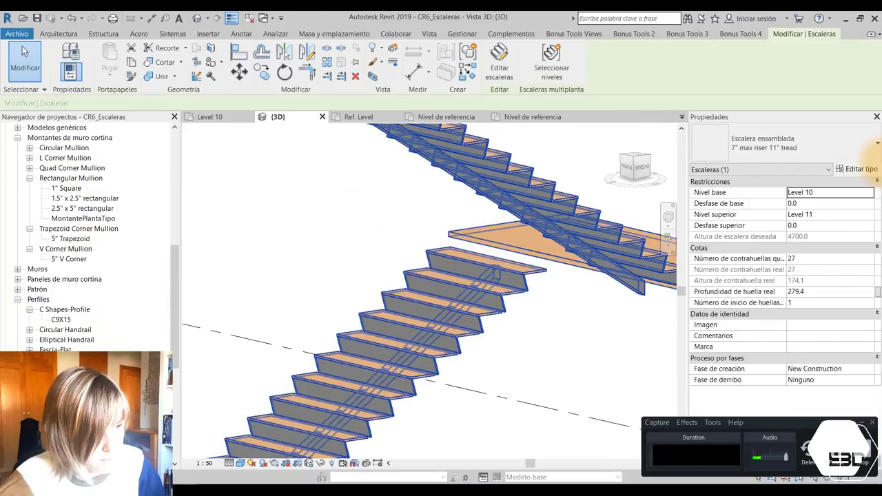
# Close the stair's type properties unchanged and view the selected stair from above.
pyautogui.click(860, 169)
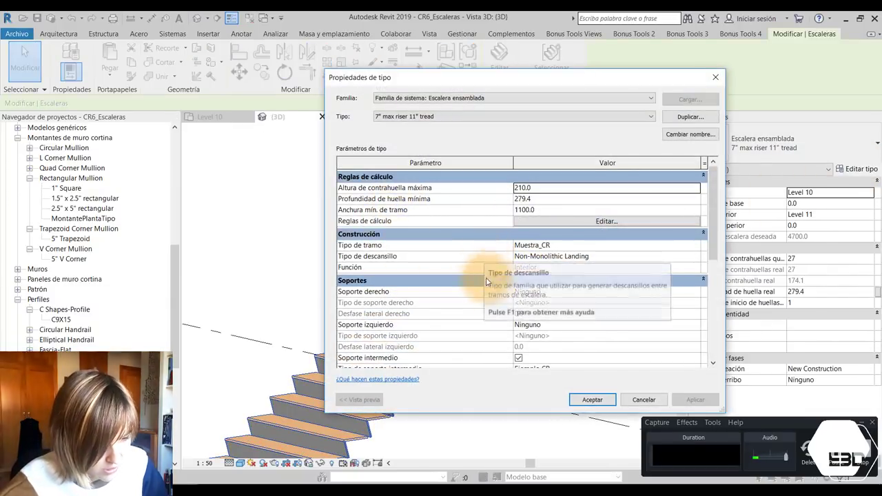
pyautogui.click(592, 399)
pyautogui.moveTo(592, 400)
pyautogui.keyDown('shift'); pyautogui.mouseDown(button='middle')
pyautogui.moveTo(482, 297)
pyautogui.moveTo(455, 355)
pyautogui.mouseUp(button='middle'); pyautogui.keyUp('shift')
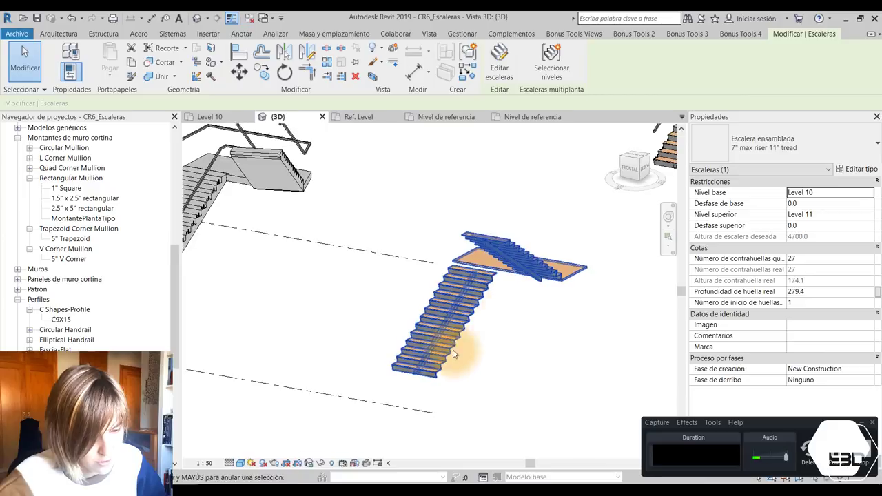
pyautogui.scroll(3, 427, 358)
pyautogui.scroll(2, 414, 338)
pyautogui.scroll(2, 626, 407)
pyautogui.scroll(2, 505, 343)
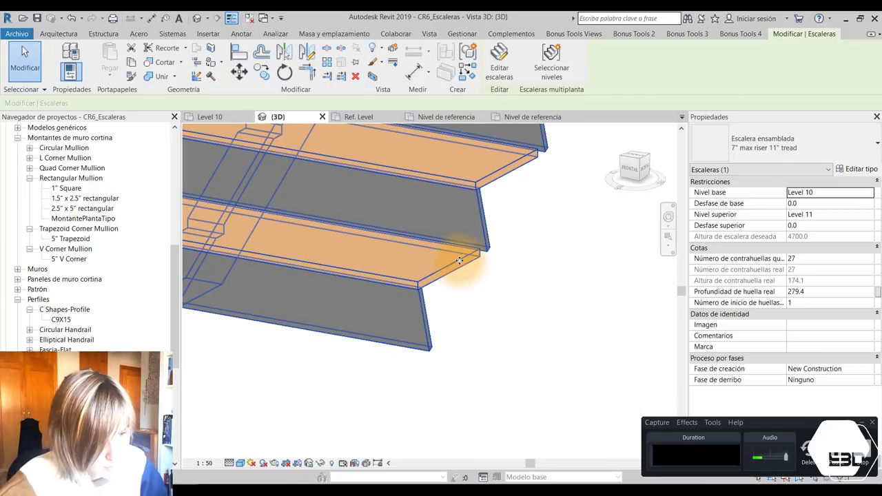
# Set both the tread and riser materials of Muestra_CR to Stainless Steel.
pyautogui.click(859, 170)
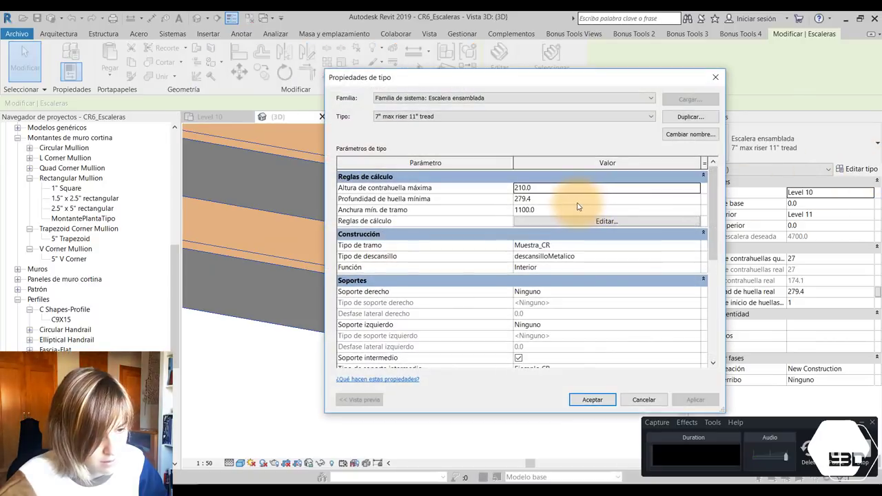
pyautogui.click(695, 246)
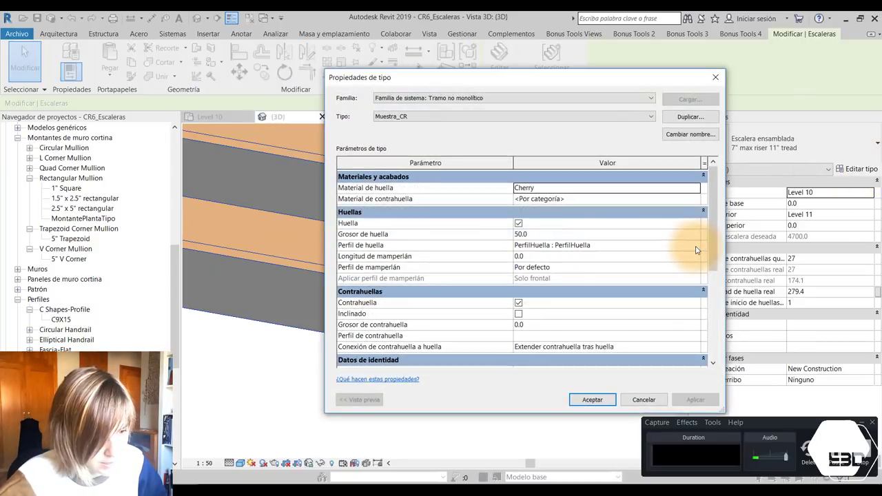
pyautogui.click(696, 191)
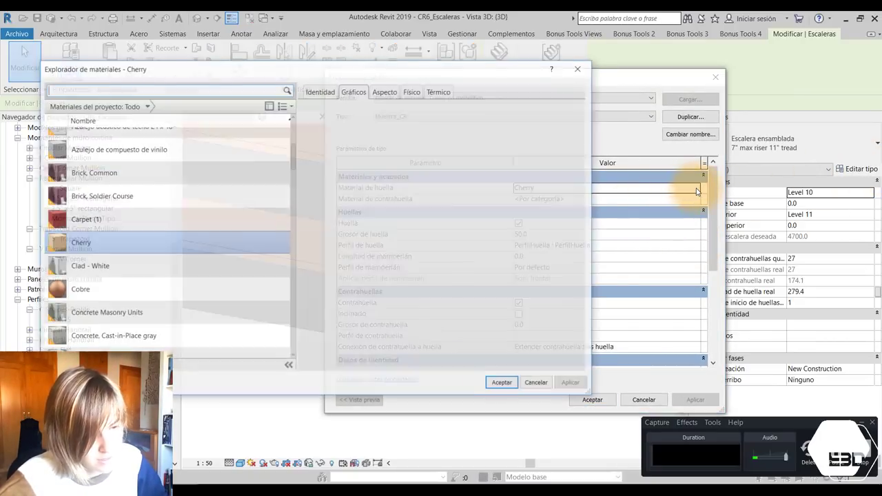
pyautogui.write('metal')
pyautogui.click(94, 270)
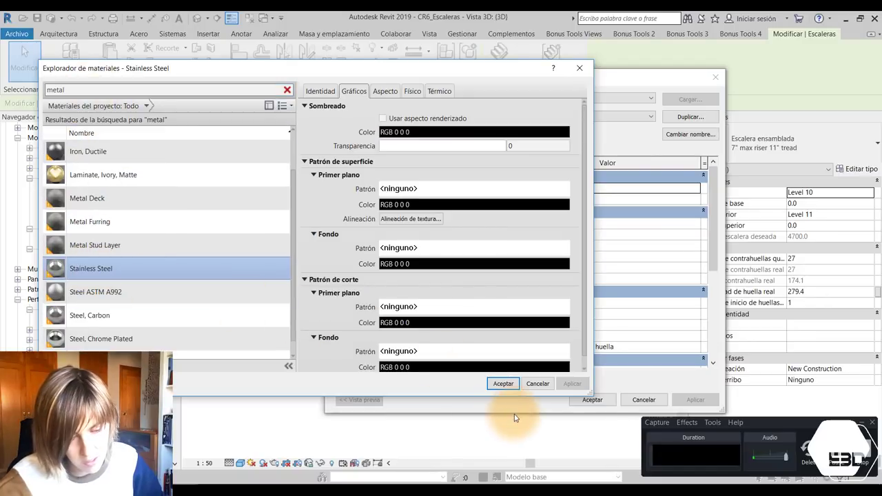
pyautogui.click(502, 384)
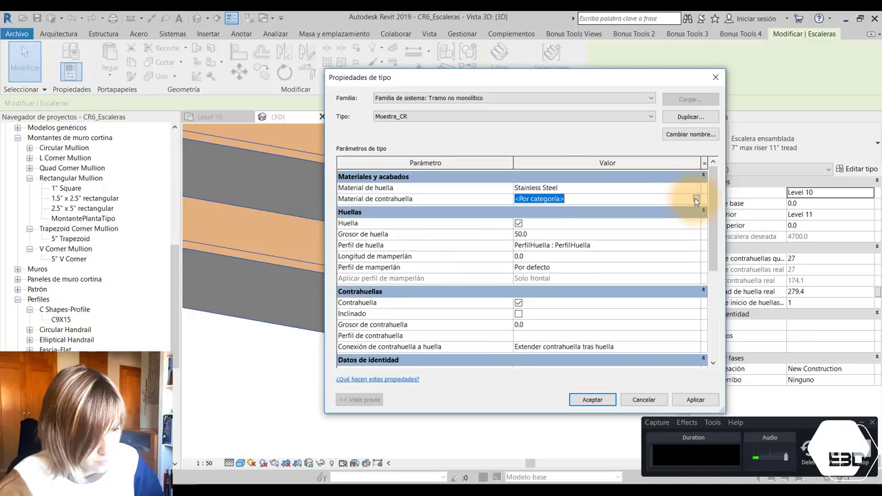
pyautogui.click(696, 200)
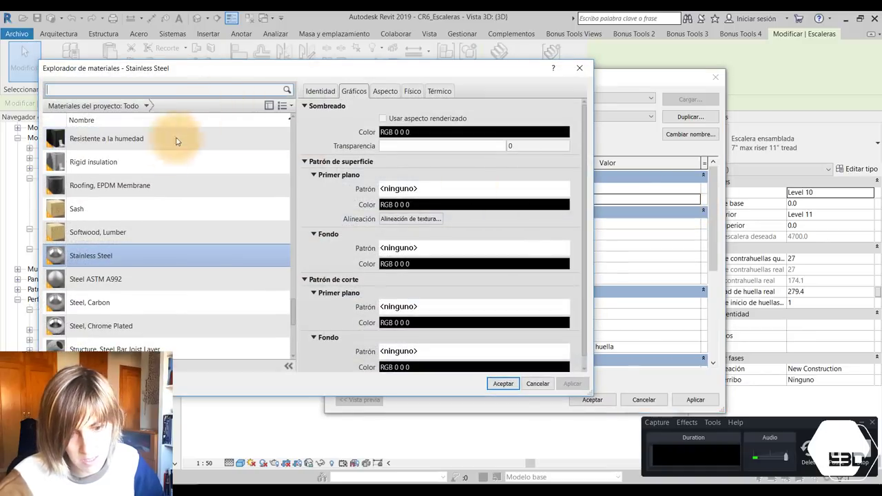
pyautogui.click(503, 383)
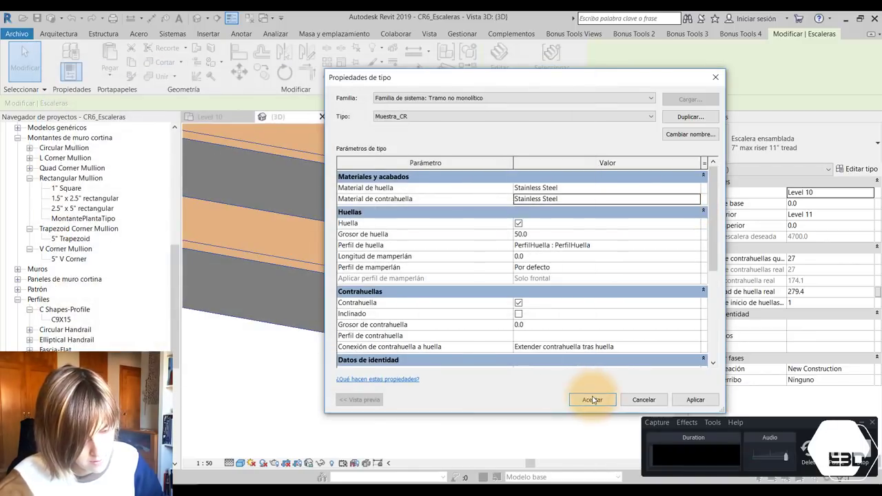
pyautogui.click(592, 400)
# Orbit and zoom around both staircases to inspect the grey stainless steel flight.
pyautogui.scroll(-2, 407, 350)
pyautogui.scroll(-2, 493, 304)
pyautogui.moveTo(493, 303)
pyautogui.keyDown('shift'); pyautogui.mouseDown(button='middle')
pyautogui.moveTo(448, 246)
pyautogui.moveTo(436, 309)
pyautogui.moveTo(610, 331)
pyautogui.moveTo(512, 315)
pyautogui.moveTo(559, 281)
pyautogui.moveTo(600, 203)
pyautogui.moveTo(567, 204)
pyautogui.moveTo(658, 238)
pyautogui.moveTo(616, 239)
pyautogui.moveTo(528, 266)
pyautogui.moveTo(356, 269)
pyautogui.moveTo(334, 207)
pyautogui.moveTo(345, 142)
pyautogui.moveTo(323, 286)
pyautogui.moveTo(416, 329)
pyautogui.moveTo(484, 407)
pyautogui.moveTo(521, 222)
pyautogui.moveTo(528, 305)
pyautogui.moveTo(593, 341)
pyautogui.mouseUp(button='middle'); pyautogui.keyUp('shift')
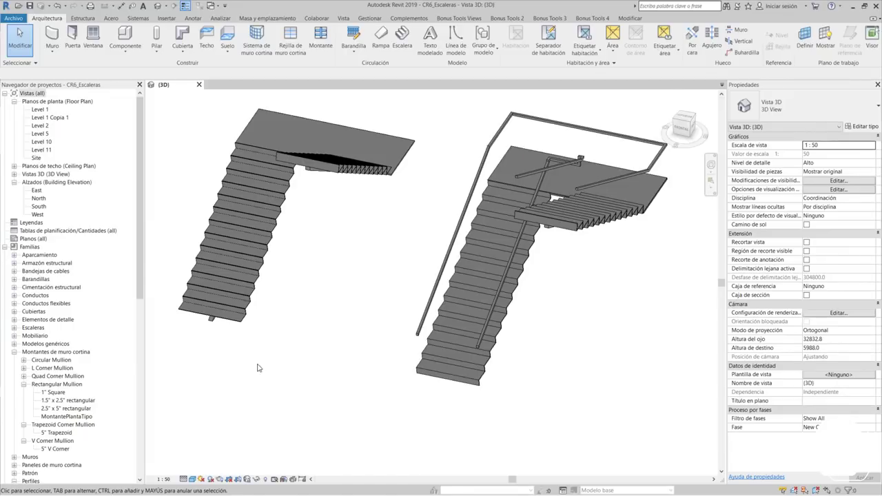
pyautogui.scroll(-3, 257, 368)
pyautogui.scroll(3, 283, 358)
pyautogui.scroll(2, 269, 399)
pyautogui.scroll(2, 279, 414)
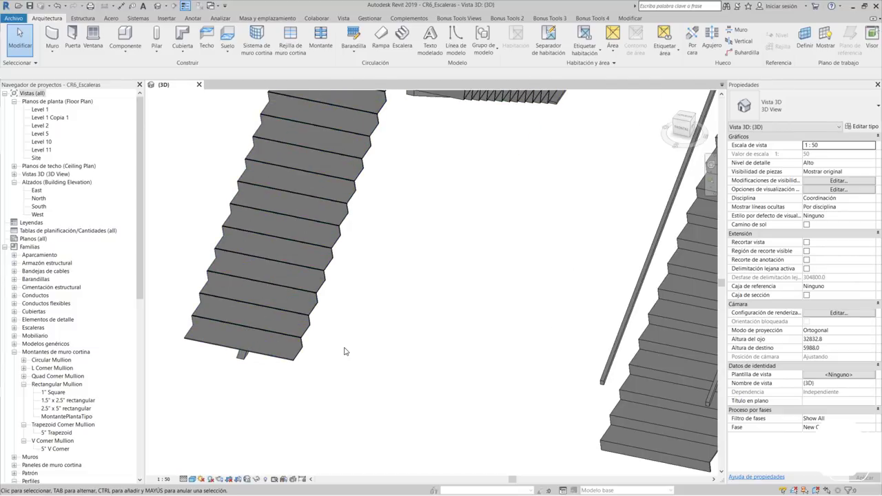
pyautogui.scroll(-2, 344, 351)
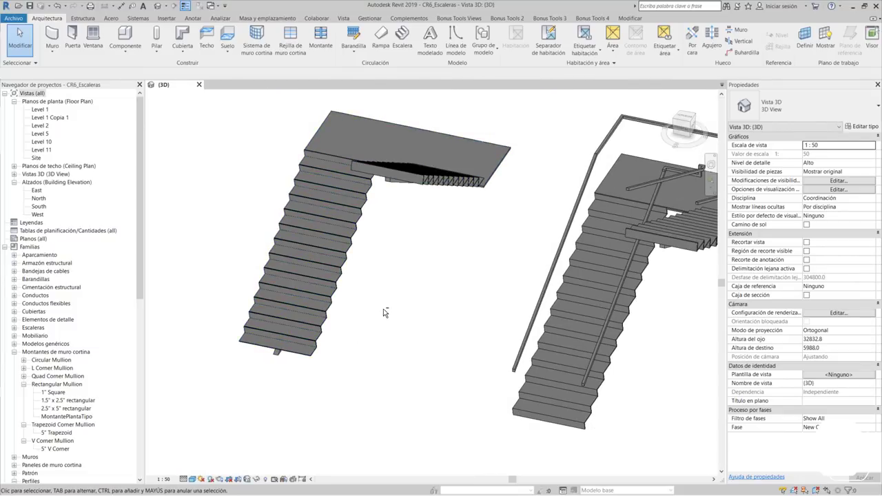
pyautogui.keyDown('shift'); pyautogui.moveTo(384, 312); pyautogui.dragTo(376, 310, button='middle'); pyautogui.keyUp('shift')
pyautogui.scroll(2, 161, 319)
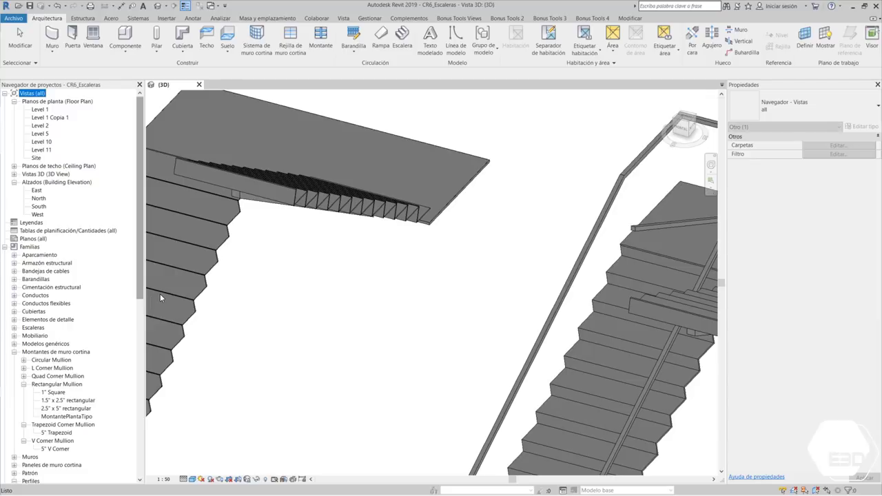
pyautogui.scroll(-2, 398, 283)
pyautogui.scroll(2, 242, 335)
pyautogui.scroll(2, 342, 379)
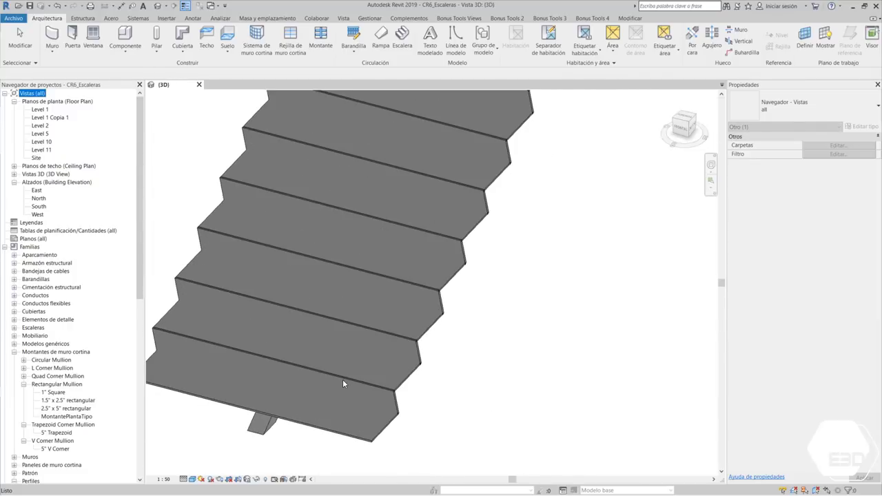
pyautogui.click(345, 379)
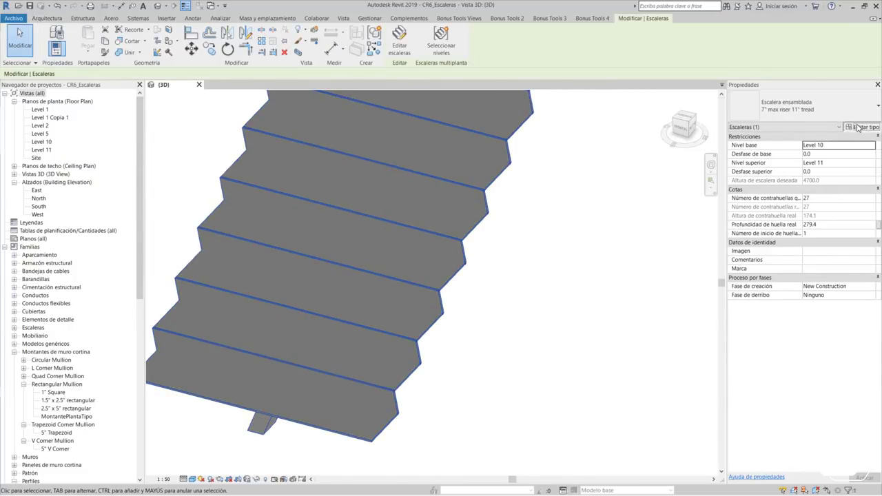
pyautogui.click(861, 127)
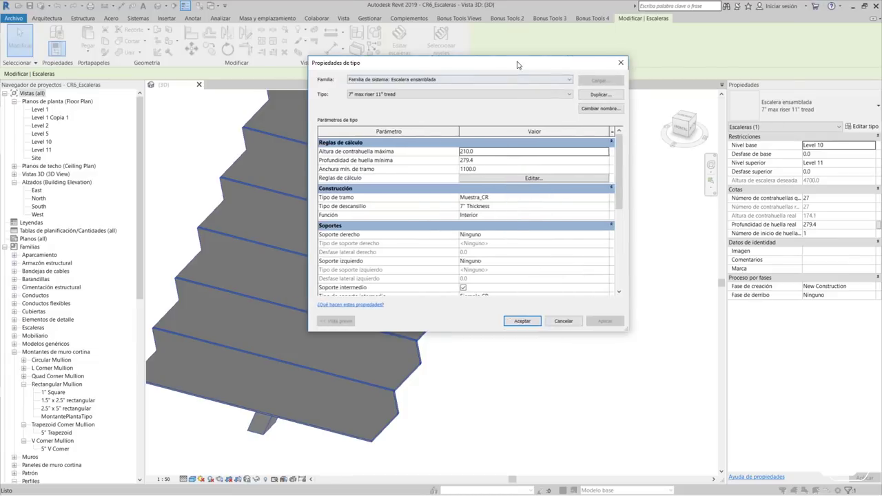
pyautogui.moveTo(516, 65); pyautogui.dragTo(450, 134)
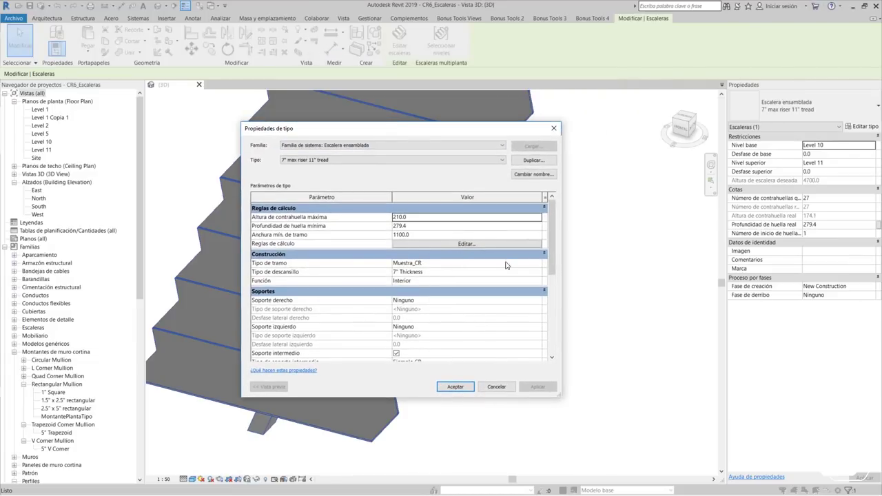
pyautogui.click(537, 267)
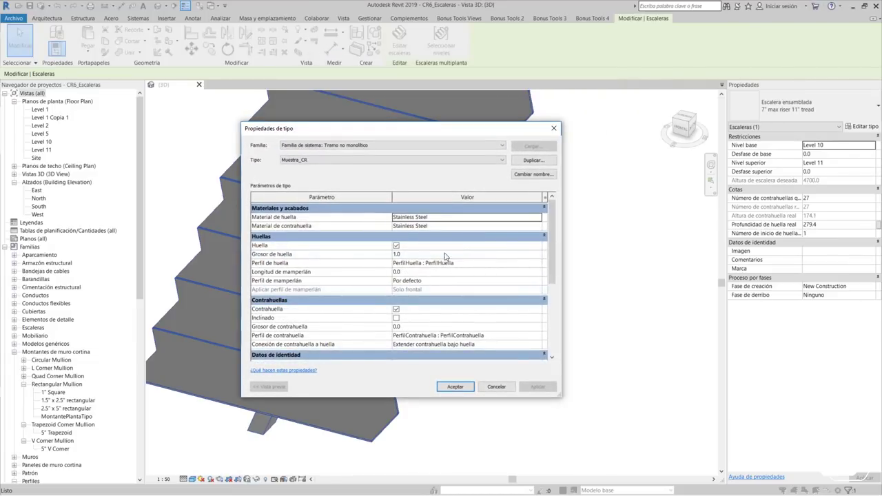
pyautogui.click(501, 388)
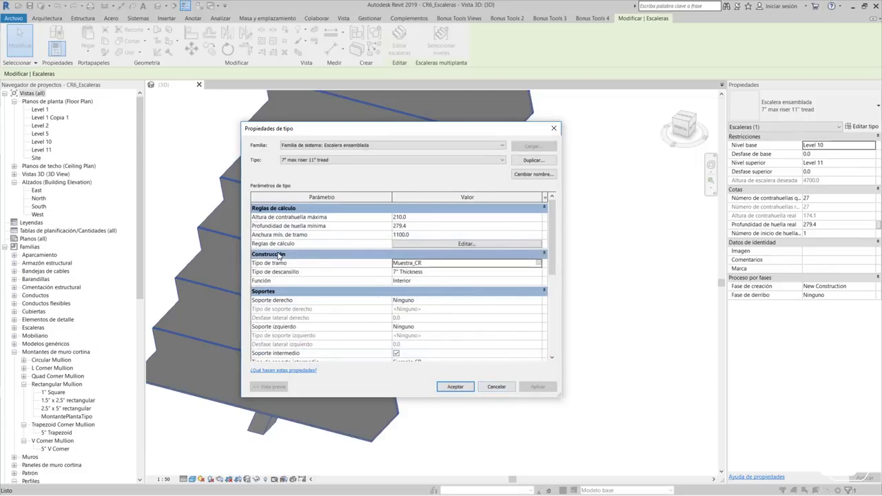
pyautogui.click(488, 385)
pyautogui.keyDown('shift'); pyautogui.moveTo(326, 303); pyautogui.dragTo(318, 304, button='middle'); pyautogui.keyUp('shift')
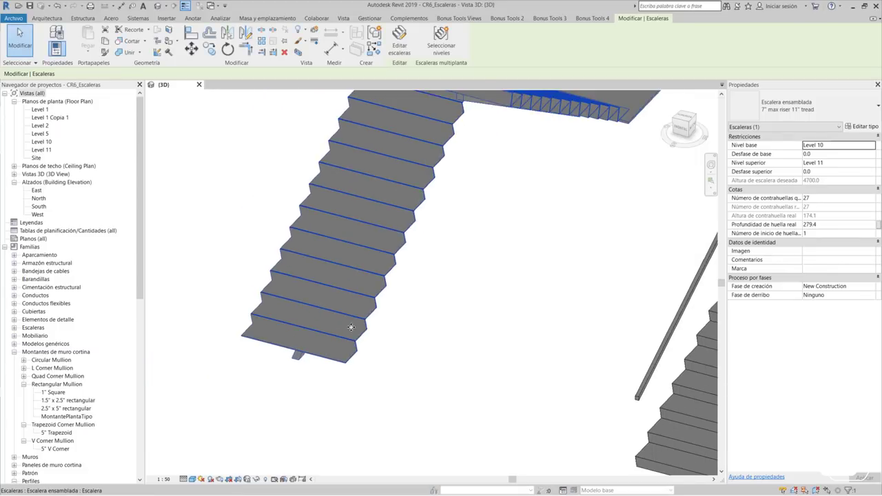
pyautogui.scroll(3, 318, 304)
pyautogui.scroll(4, 376, 308)
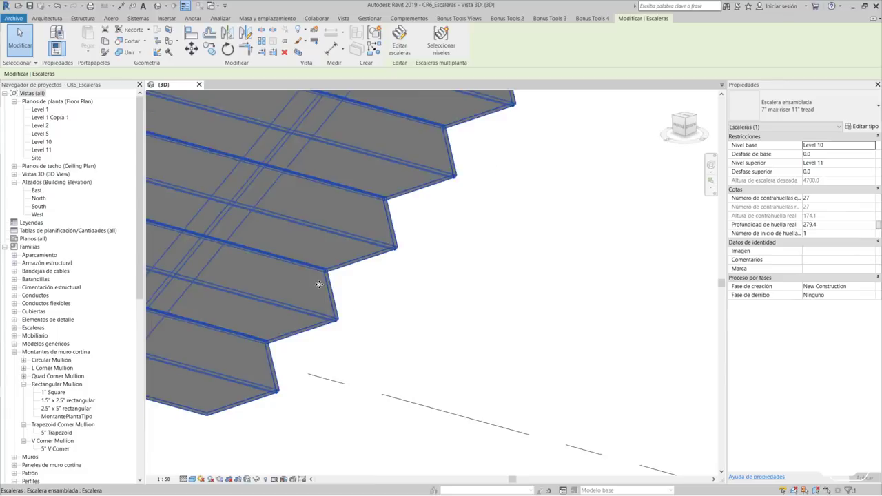
pyautogui.scroll(4, 319, 285)
pyautogui.scroll(-1, 348, 324)
pyautogui.scroll(-1, 352, 400)
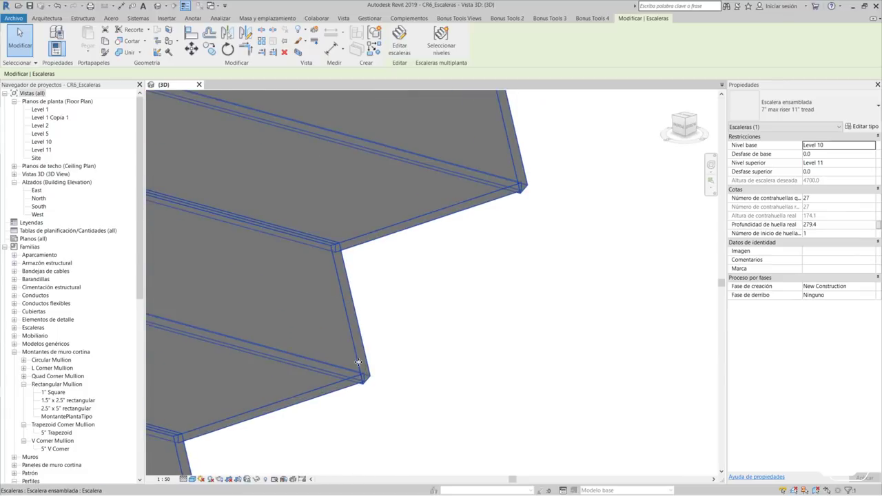
pyautogui.scroll(-2, 300, 380)
pyautogui.scroll(-2, 300, 383)
pyautogui.scroll(-2, 300, 383)
pyautogui.scroll(-3, 358, 414)
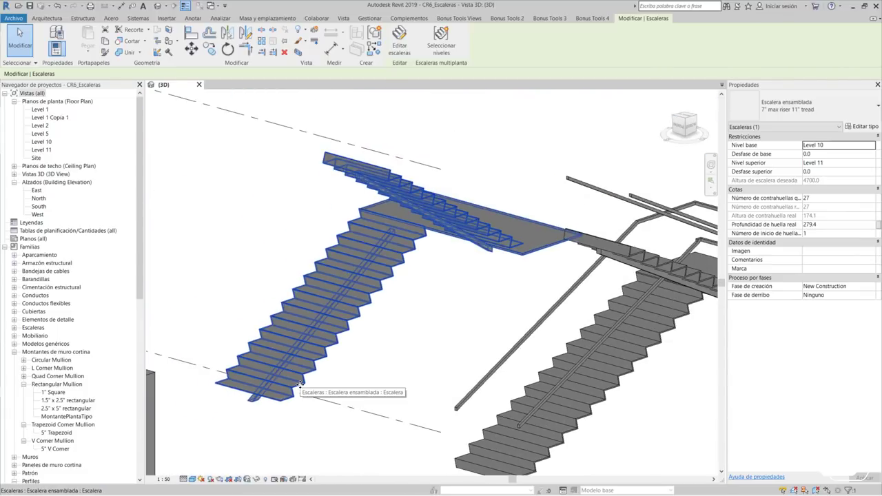
pyautogui.scroll(-2, 441, 447)
pyautogui.scroll(3, 501, 471)
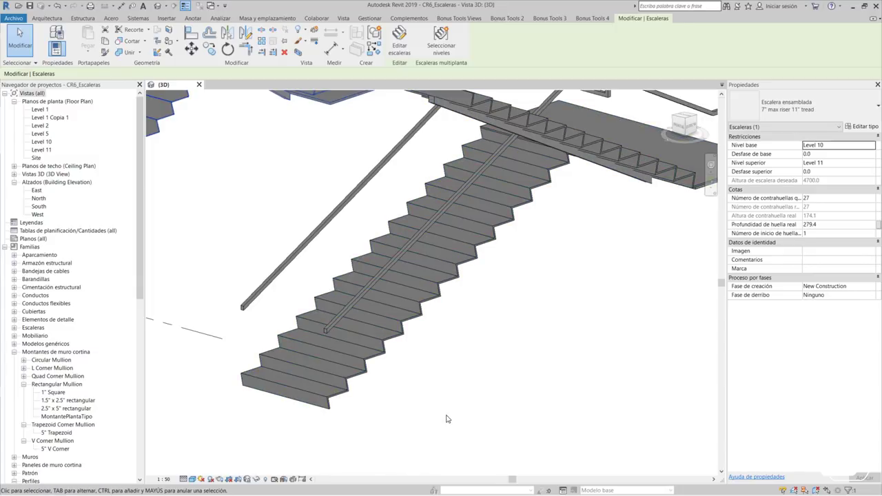
pyautogui.scroll(-3, 429, 412)
pyautogui.scroll(2, 286, 299)
pyautogui.scroll(-3, 289, 310)
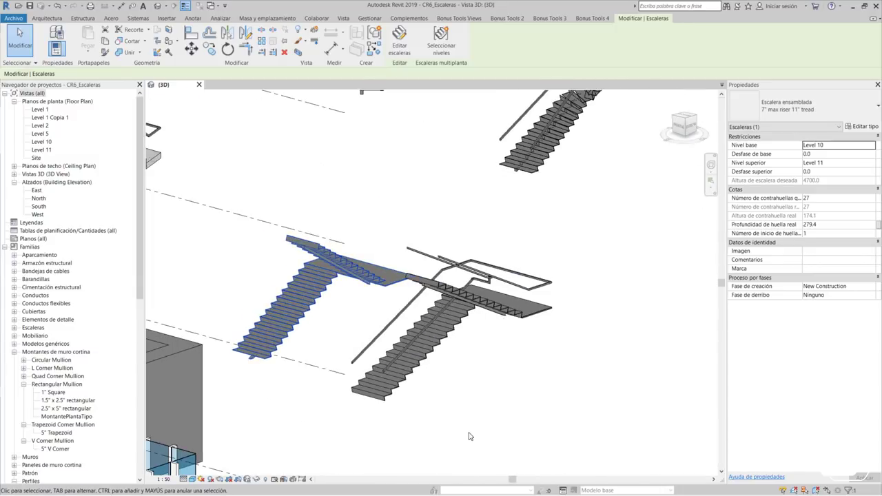
pyautogui.scroll(2, 300, 330)
pyautogui.scroll(2, 307, 347)
pyautogui.scroll(2, 306, 347)
pyautogui.scroll(2, 383, 348)
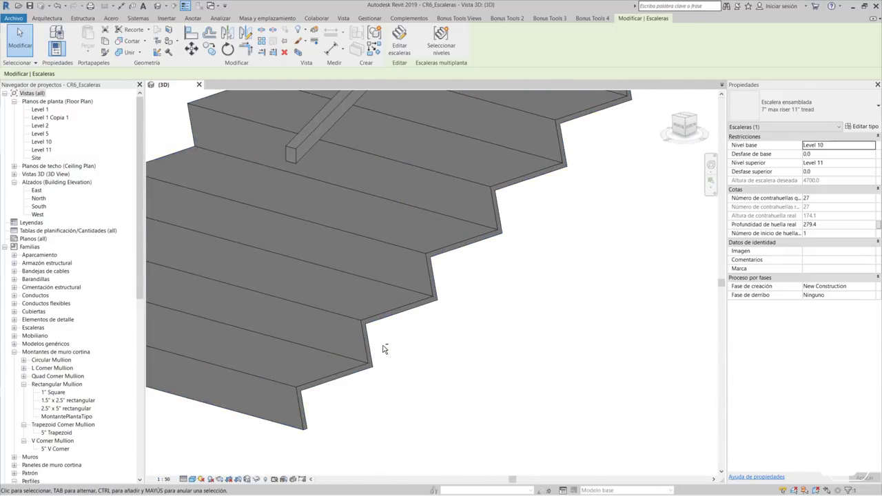
pyautogui.keyDown('shift'); pyautogui.moveTo(386, 349); pyautogui.dragTo(394, 359, button='middle'); pyautogui.keyUp('shift')
pyautogui.scroll(-1, 382, 358)
pyautogui.scroll(-2, 380, 360)
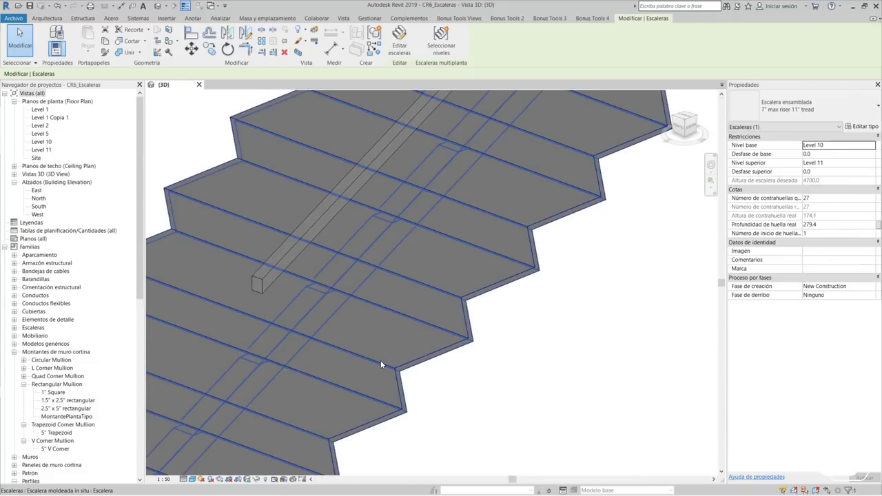
pyautogui.scroll(-3, 382, 352)
pyautogui.scroll(-2, 382, 356)
pyautogui.scroll(-4, 465, 372)
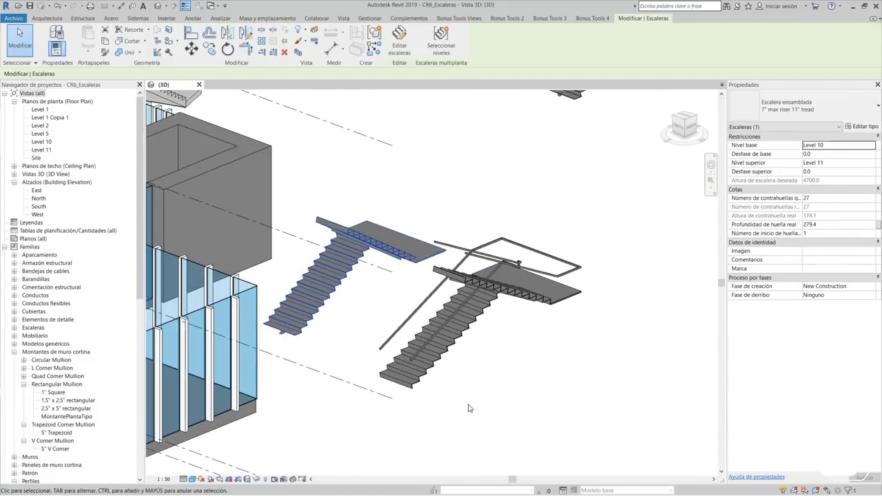
pyautogui.scroll(3, 468, 399)
pyautogui.scroll(1, 455, 370)
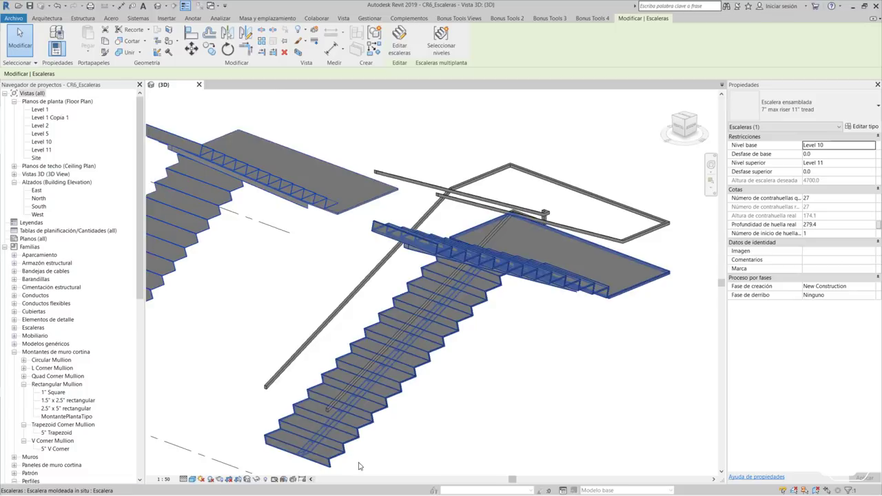
pyautogui.scroll(1, 358, 466)
pyautogui.scroll(1, 349, 429)
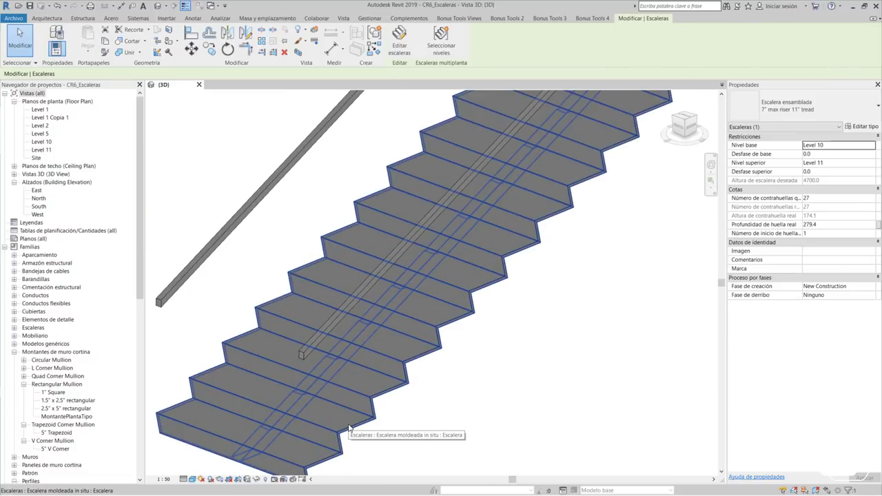
pyautogui.scroll(3, 396, 380)
pyautogui.scroll(-4, 396, 380)
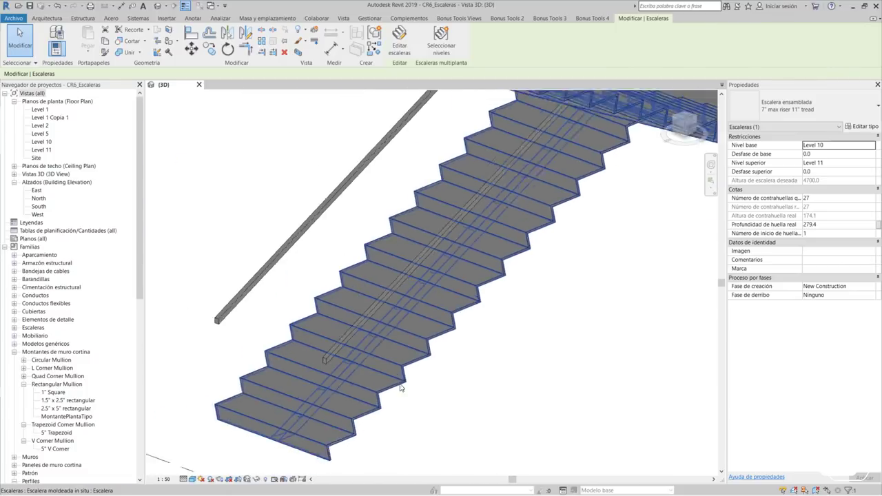
pyautogui.scroll(-3, 526, 433)
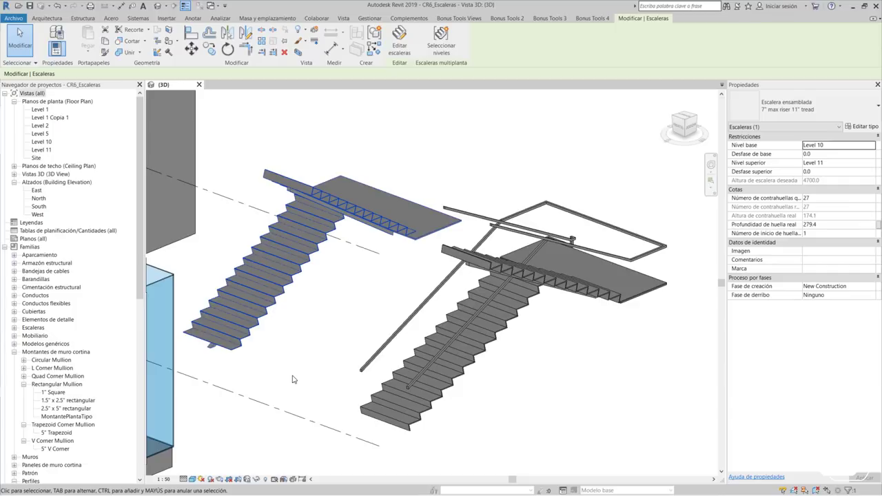
pyautogui.scroll(3, 453, 401)
pyautogui.scroll(-1, 496, 447)
pyautogui.scroll(-2, 419, 422)
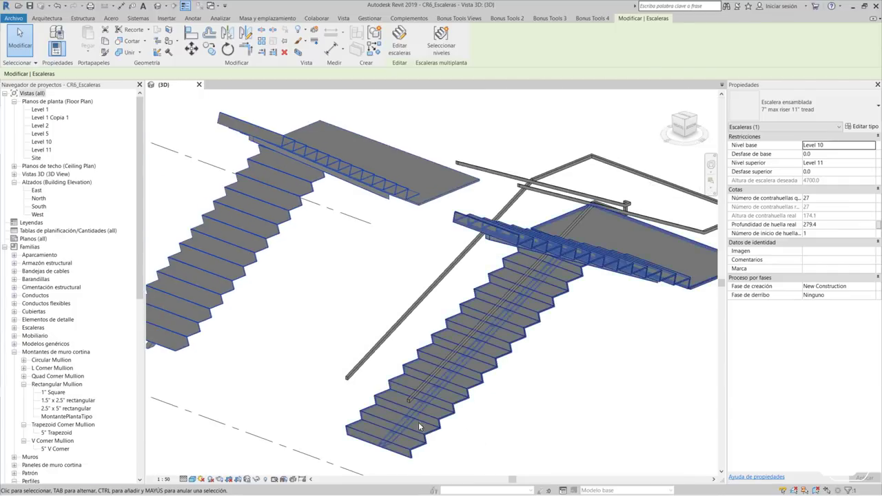
pyautogui.scroll(2, 503, 452)
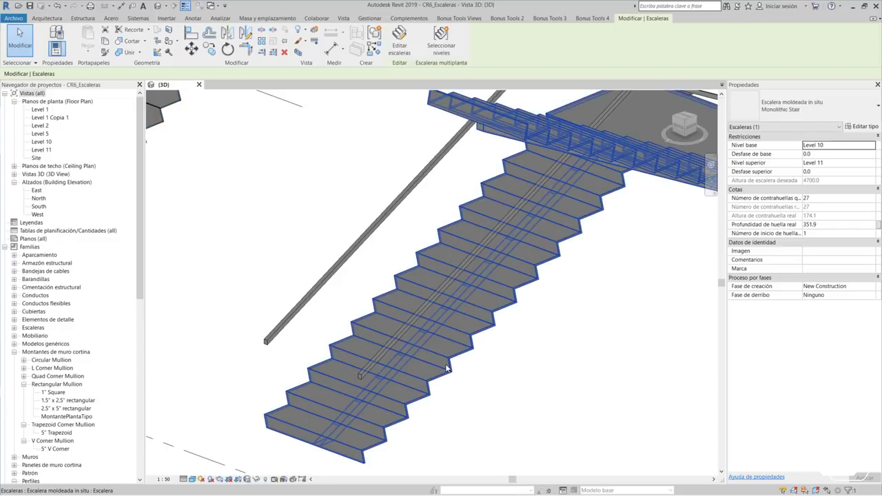
# Review the monolithic stair's Muestra_CR_opB run settings, keeping its Stainless Steel materials.
pyautogui.click(865, 128)
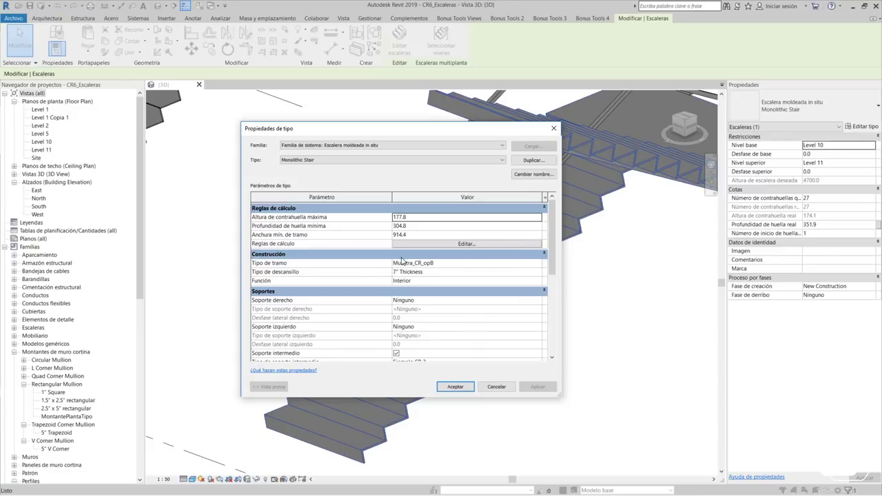
pyautogui.click(538, 263)
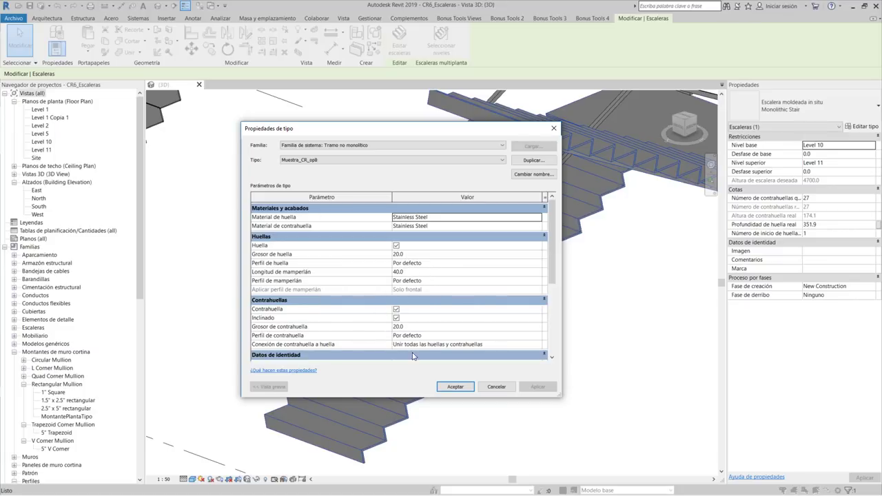
pyautogui.click(466, 389)
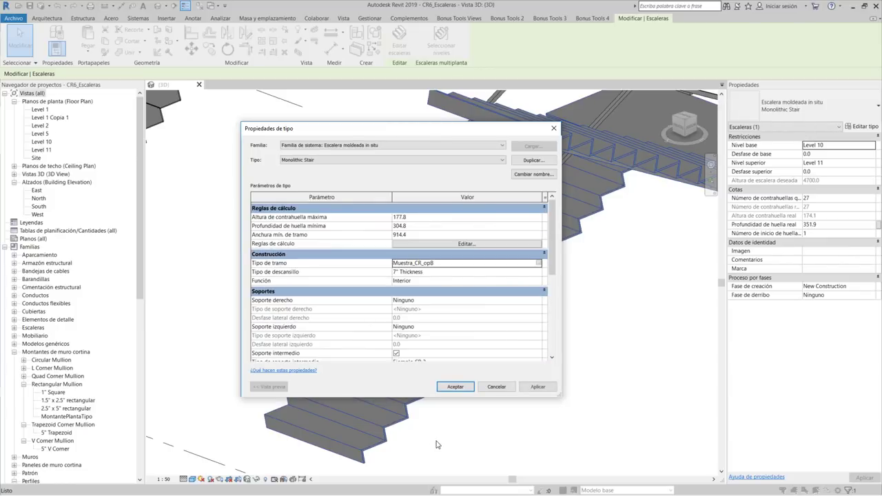
pyautogui.click(454, 386)
pyautogui.scroll(2, 451, 429)
pyautogui.moveTo(435, 401); pyautogui.dragTo(392, 392, button='middle')
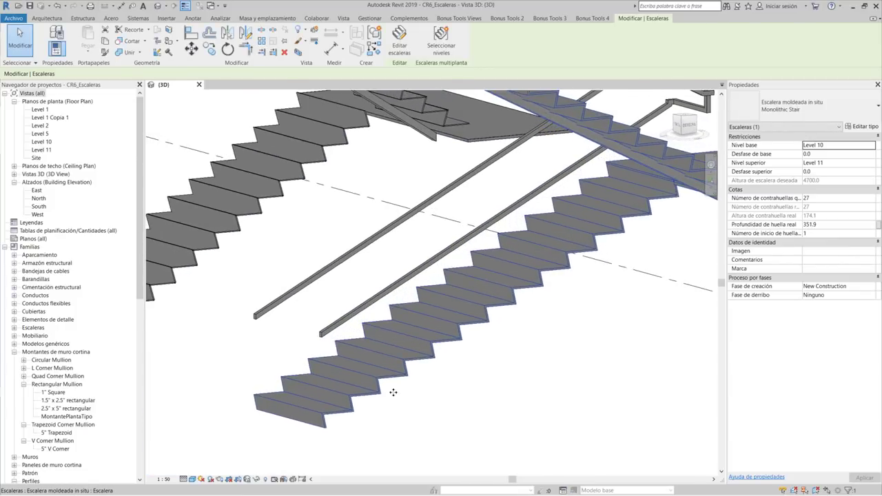
pyautogui.scroll(2, 393, 392)
pyautogui.scroll(3, 393, 392)
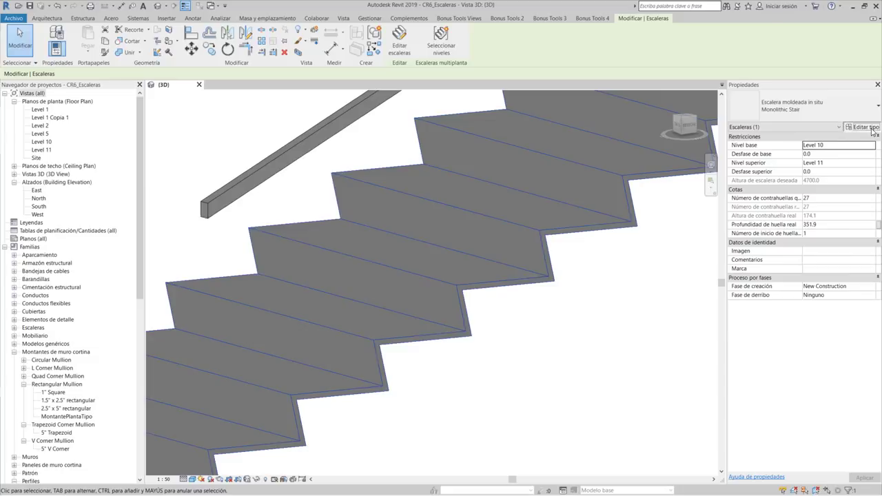
# Make the Muestra_CR_opB risers non-slanted by unchecking Inclinado, then recheck the materials.
pyautogui.click(871, 128)
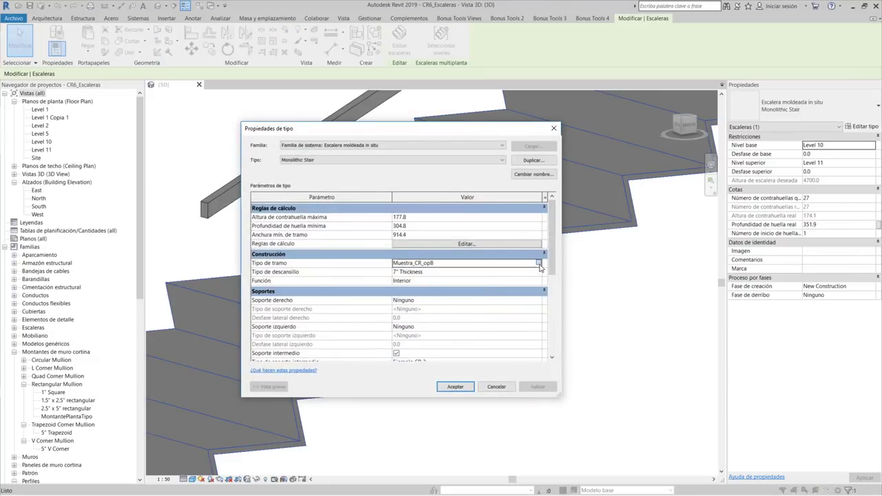
pyautogui.click(539, 263)
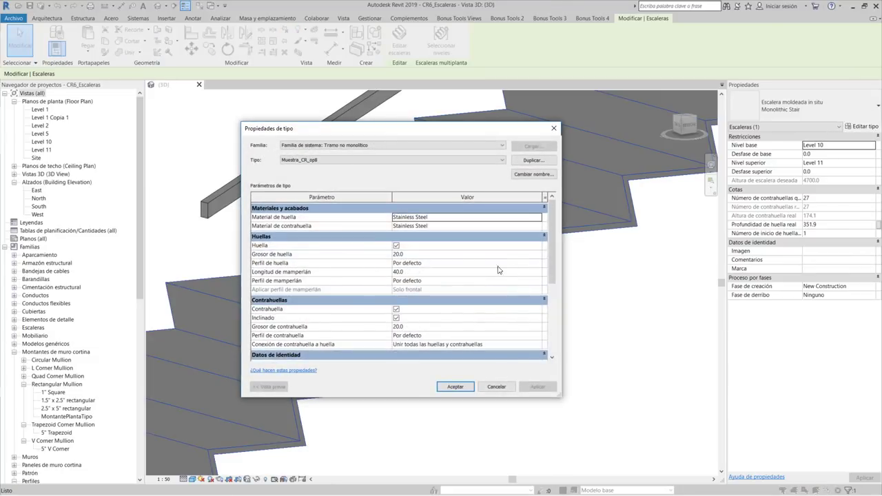
pyautogui.click(455, 387)
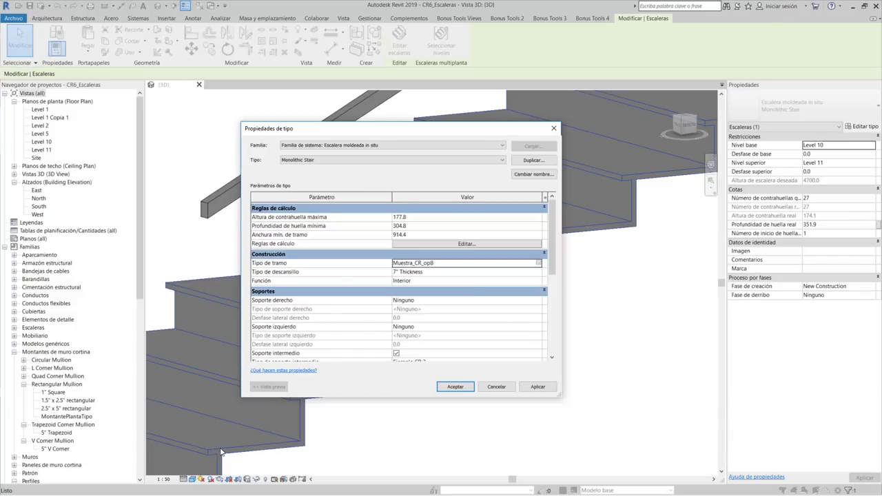
pyautogui.click(539, 263)
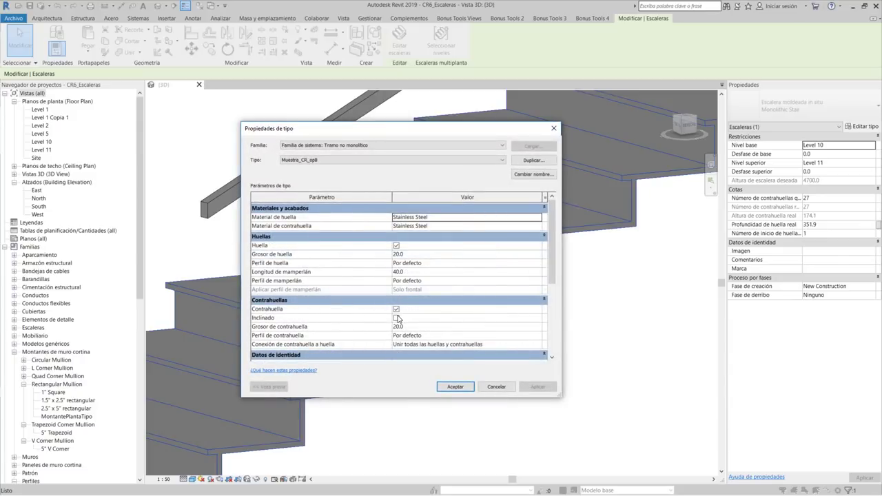
pyautogui.click(454, 387)
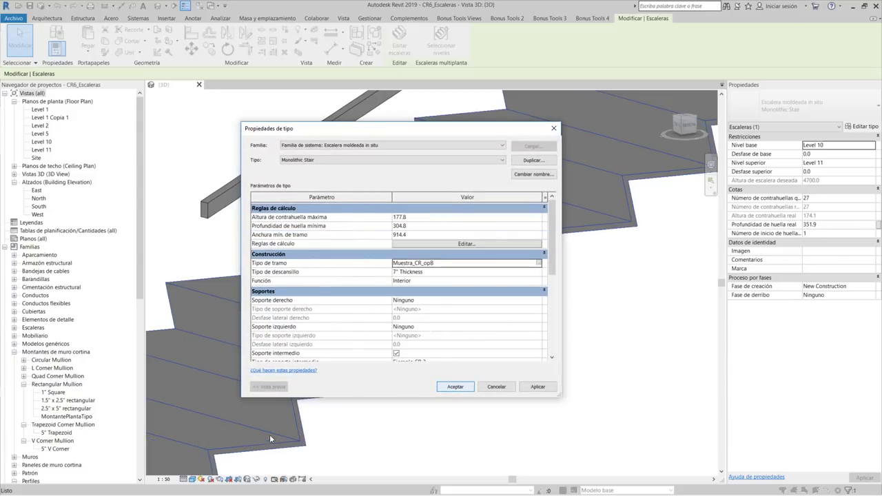
pyautogui.click(455, 386)
pyautogui.scroll(-3, 428, 420)
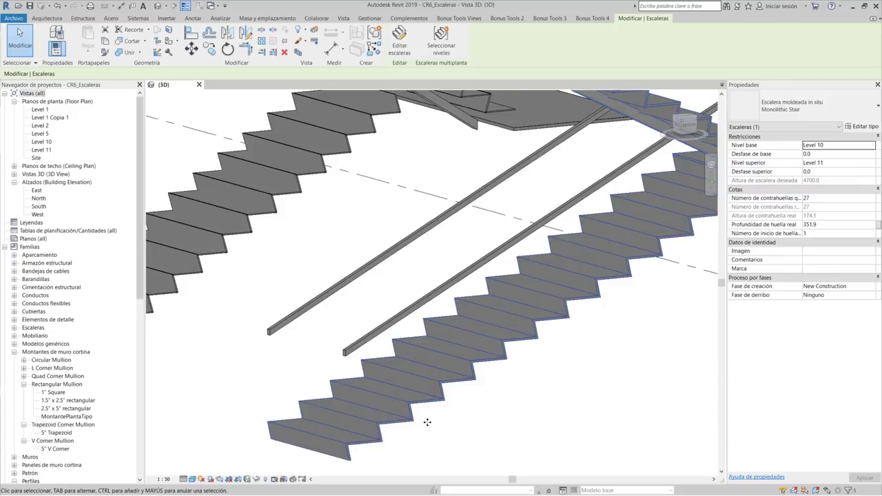
pyautogui.scroll(-2, 278, 434)
pyautogui.scroll(-1, 272, 407)
pyautogui.scroll(-1, 290, 410)
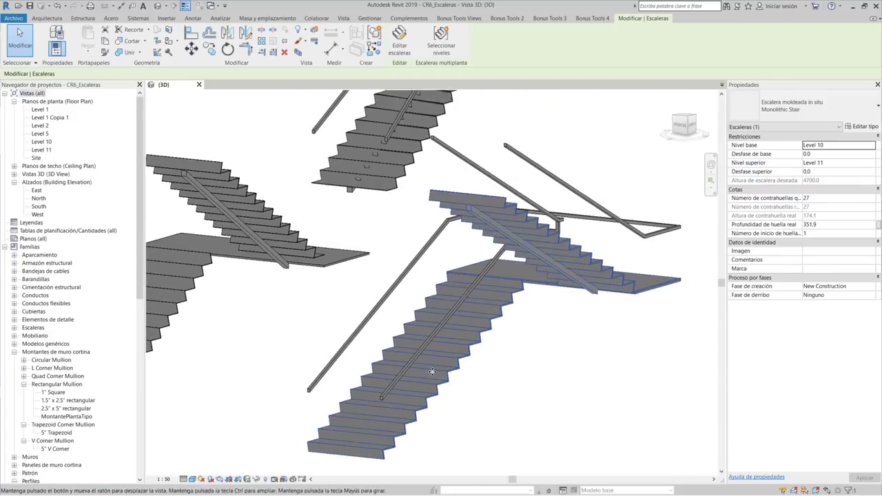
pyautogui.scroll(-2, 413, 379)
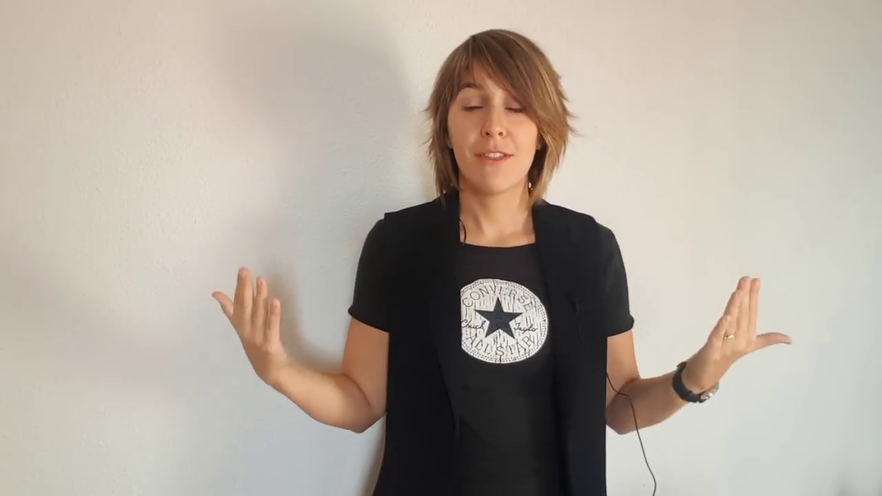